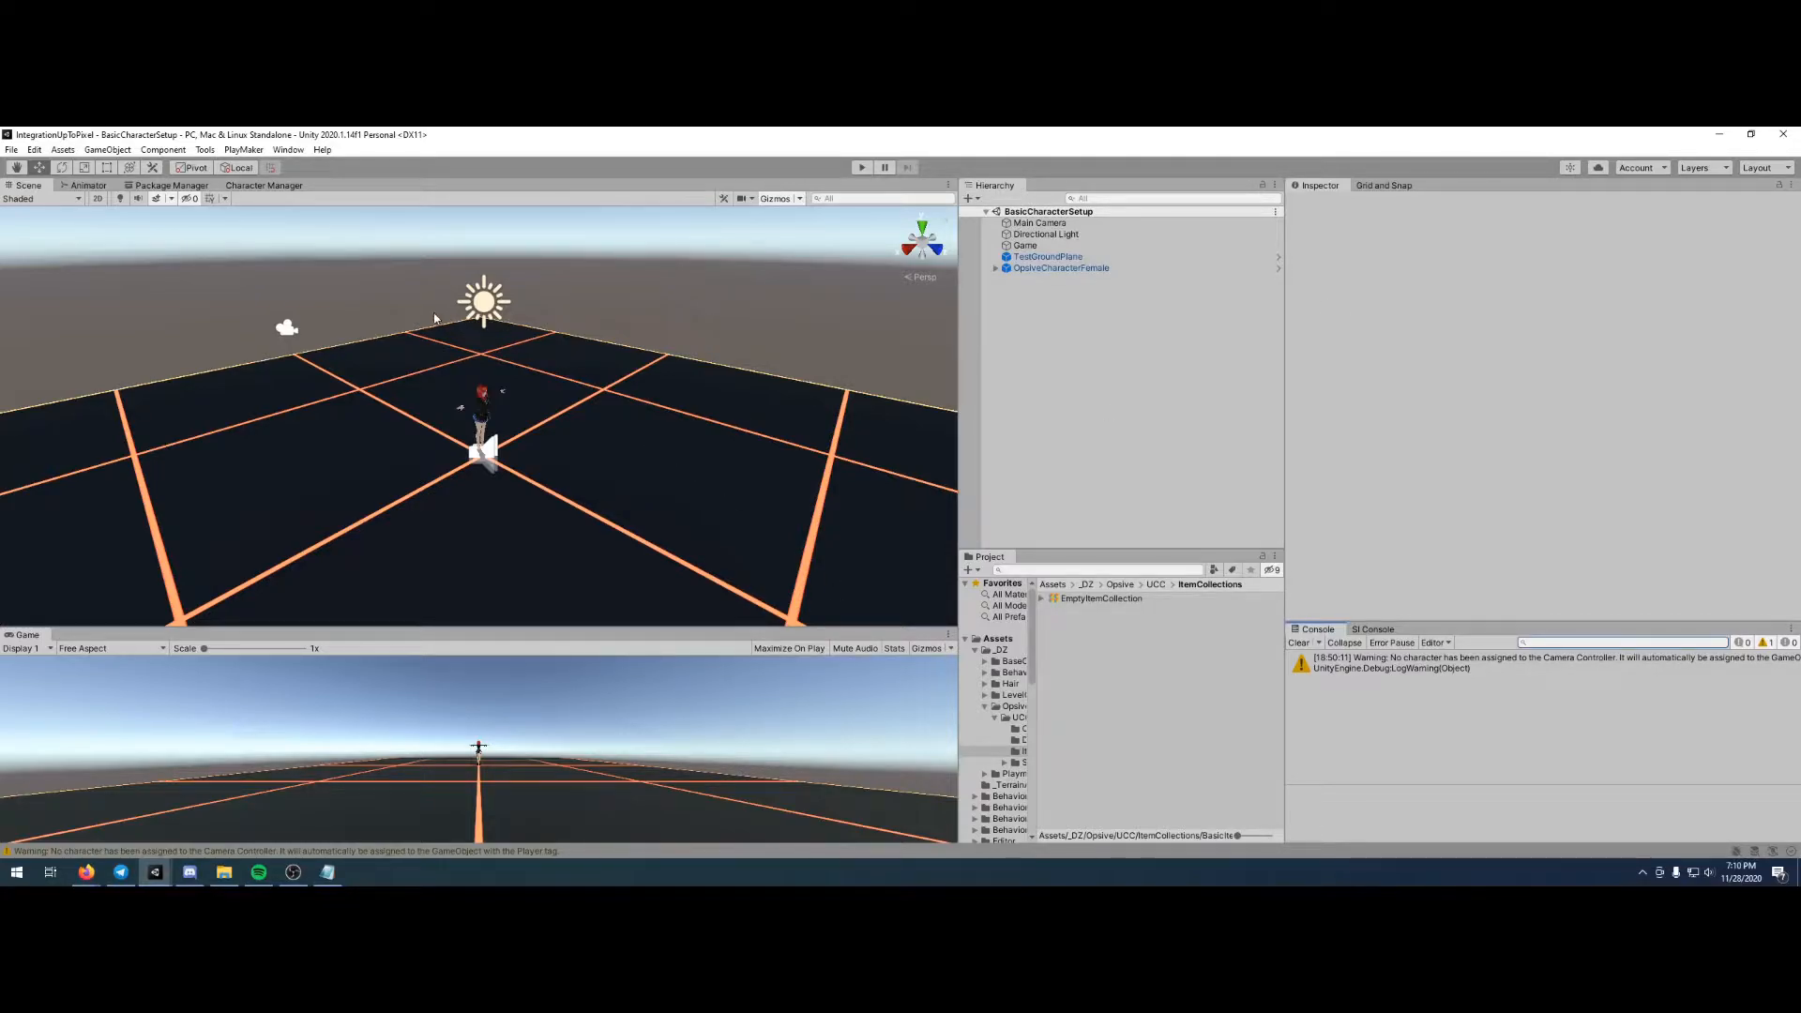
- Open the Opsive Ultimate Character Controller manager and go to its Item Types section
click(267, 186)
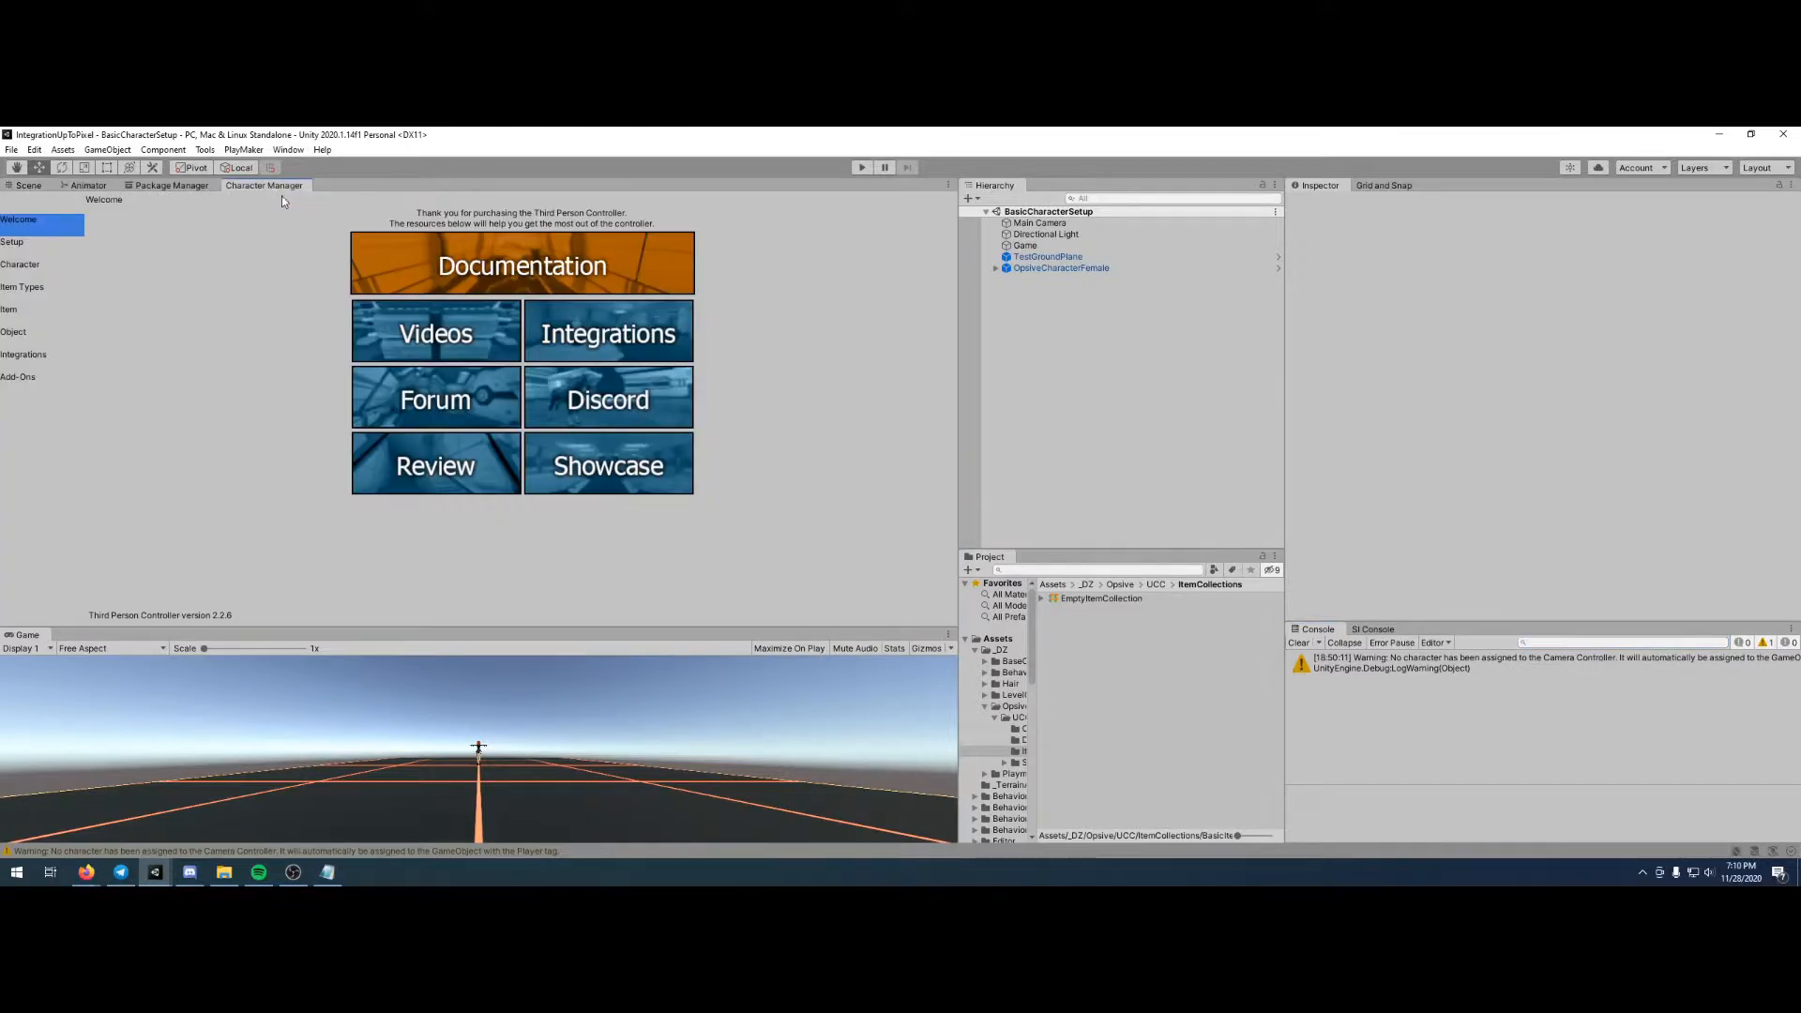
click(252, 152)
mouse_move(204, 150)
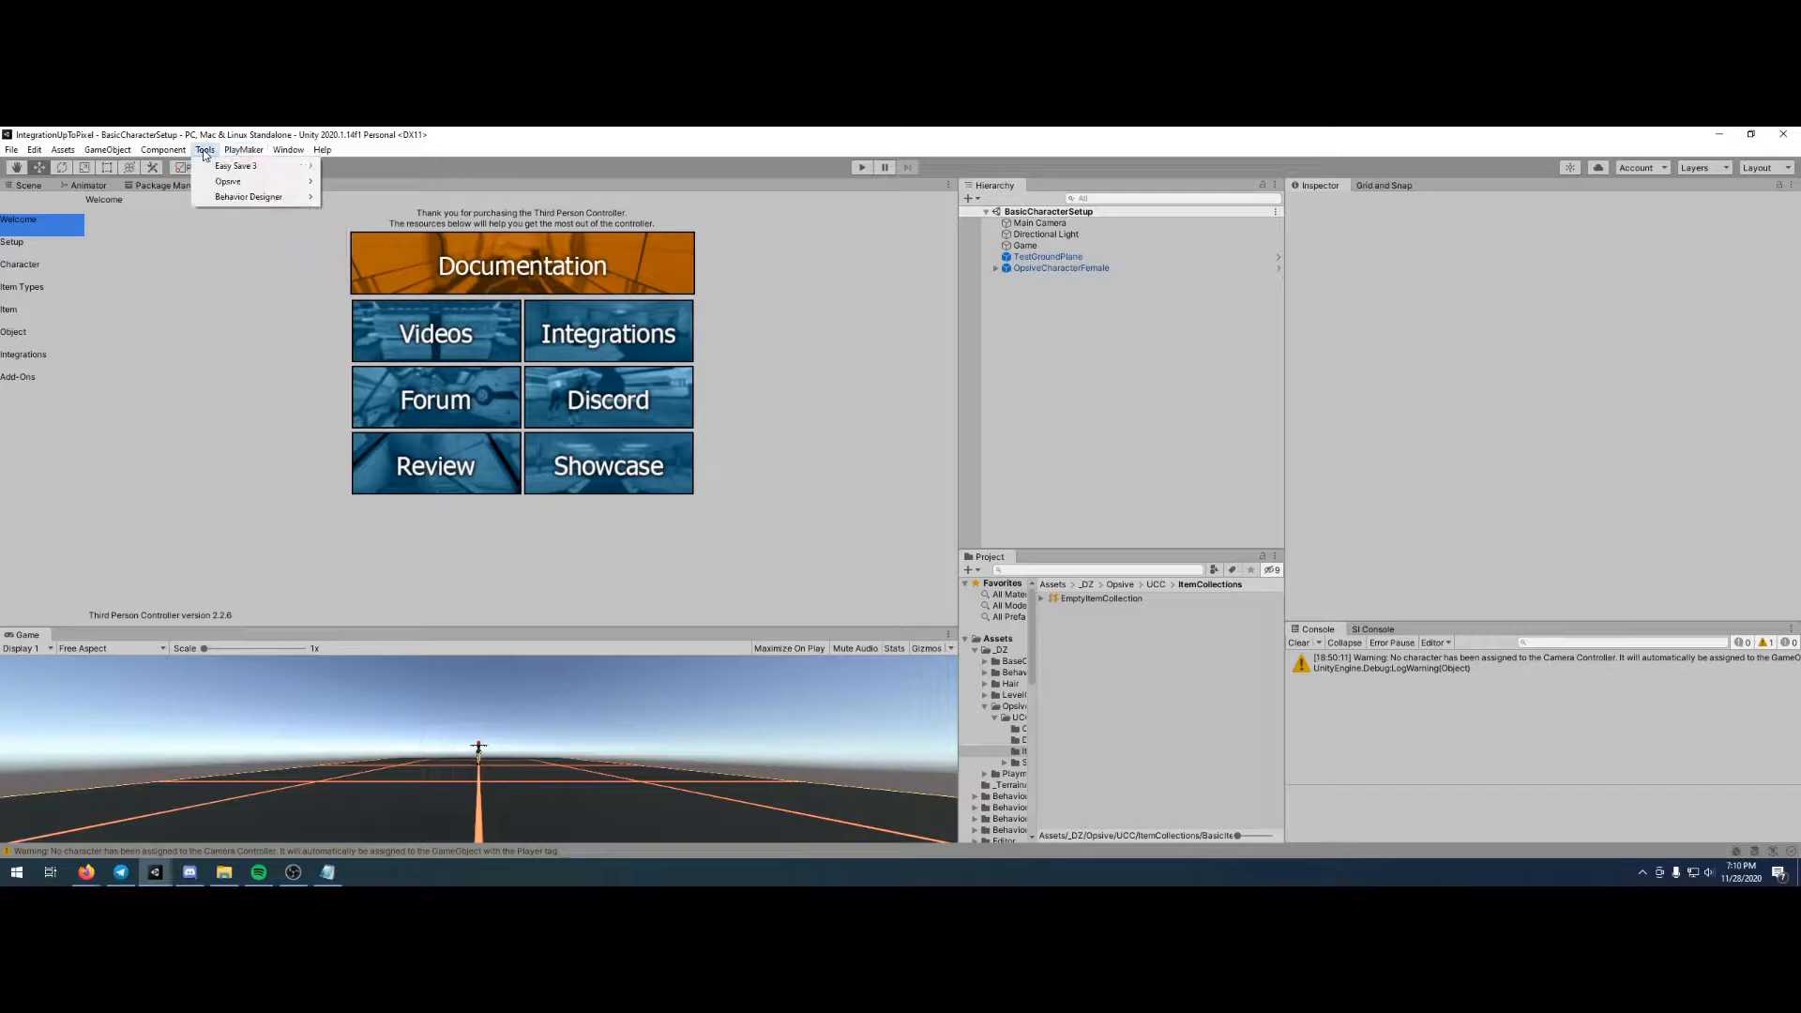
mouse_move(285, 184)
mouse_move(385, 185)
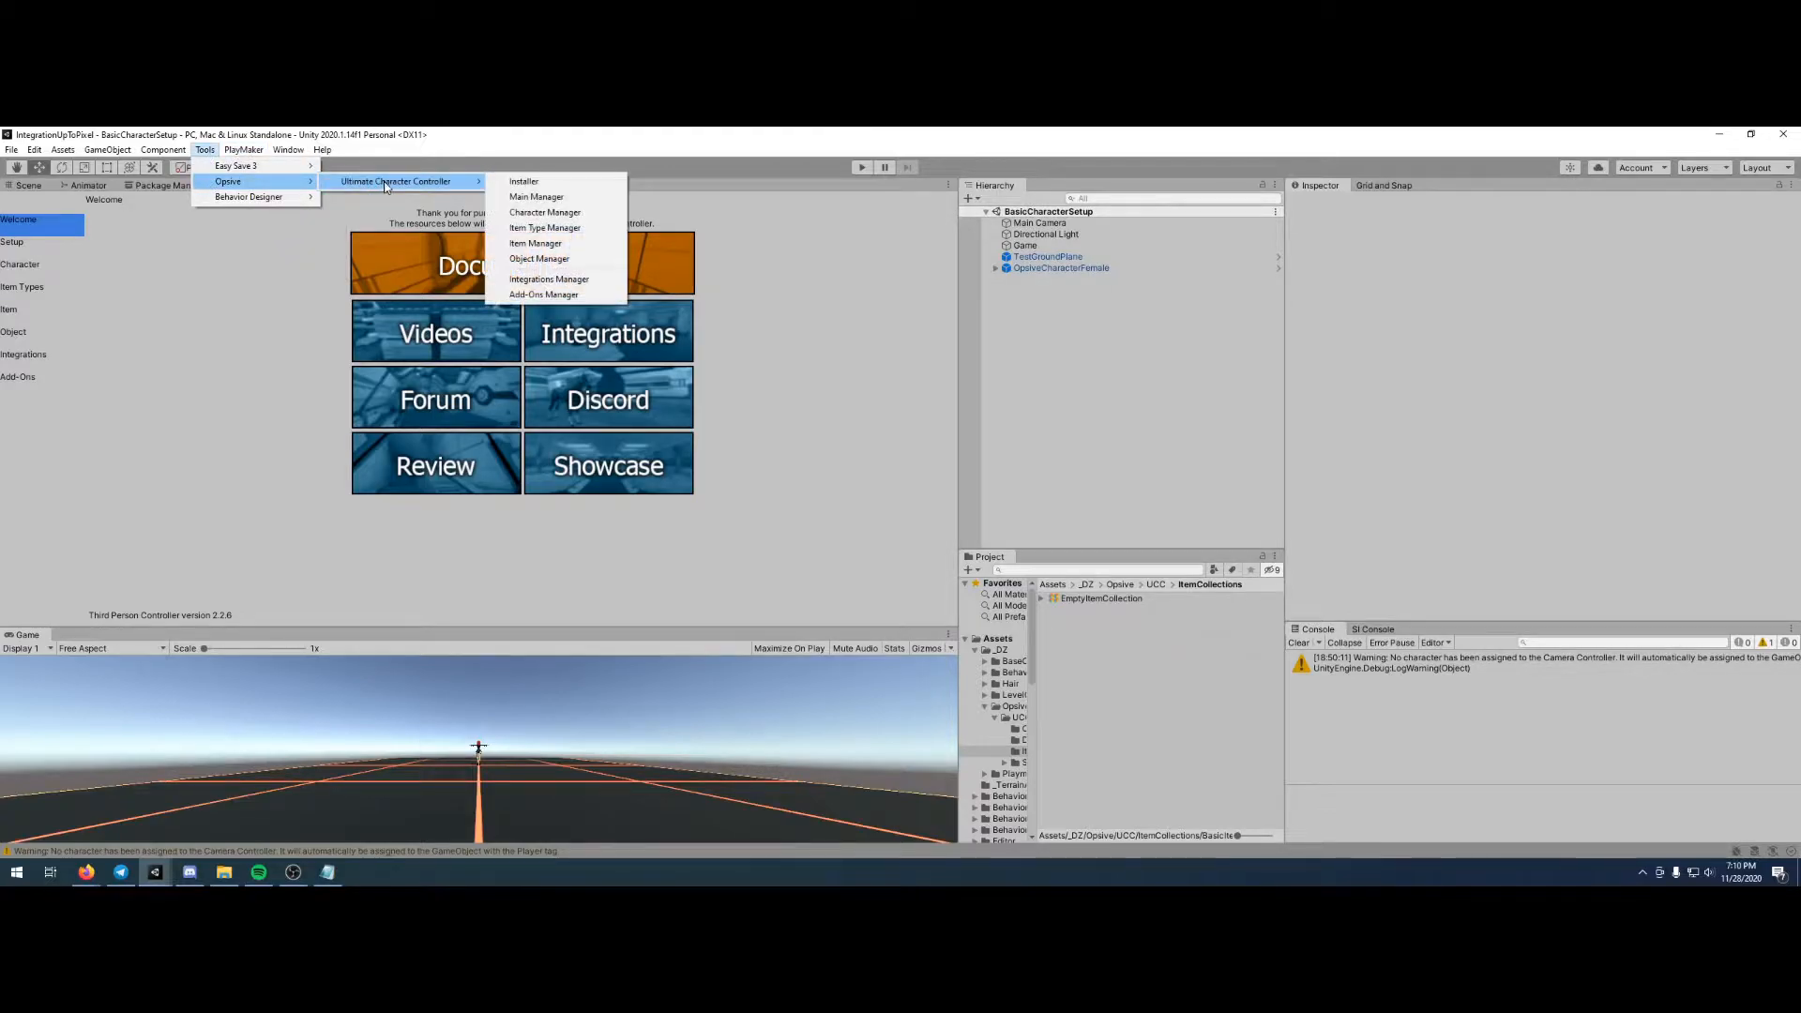
click(536, 196)
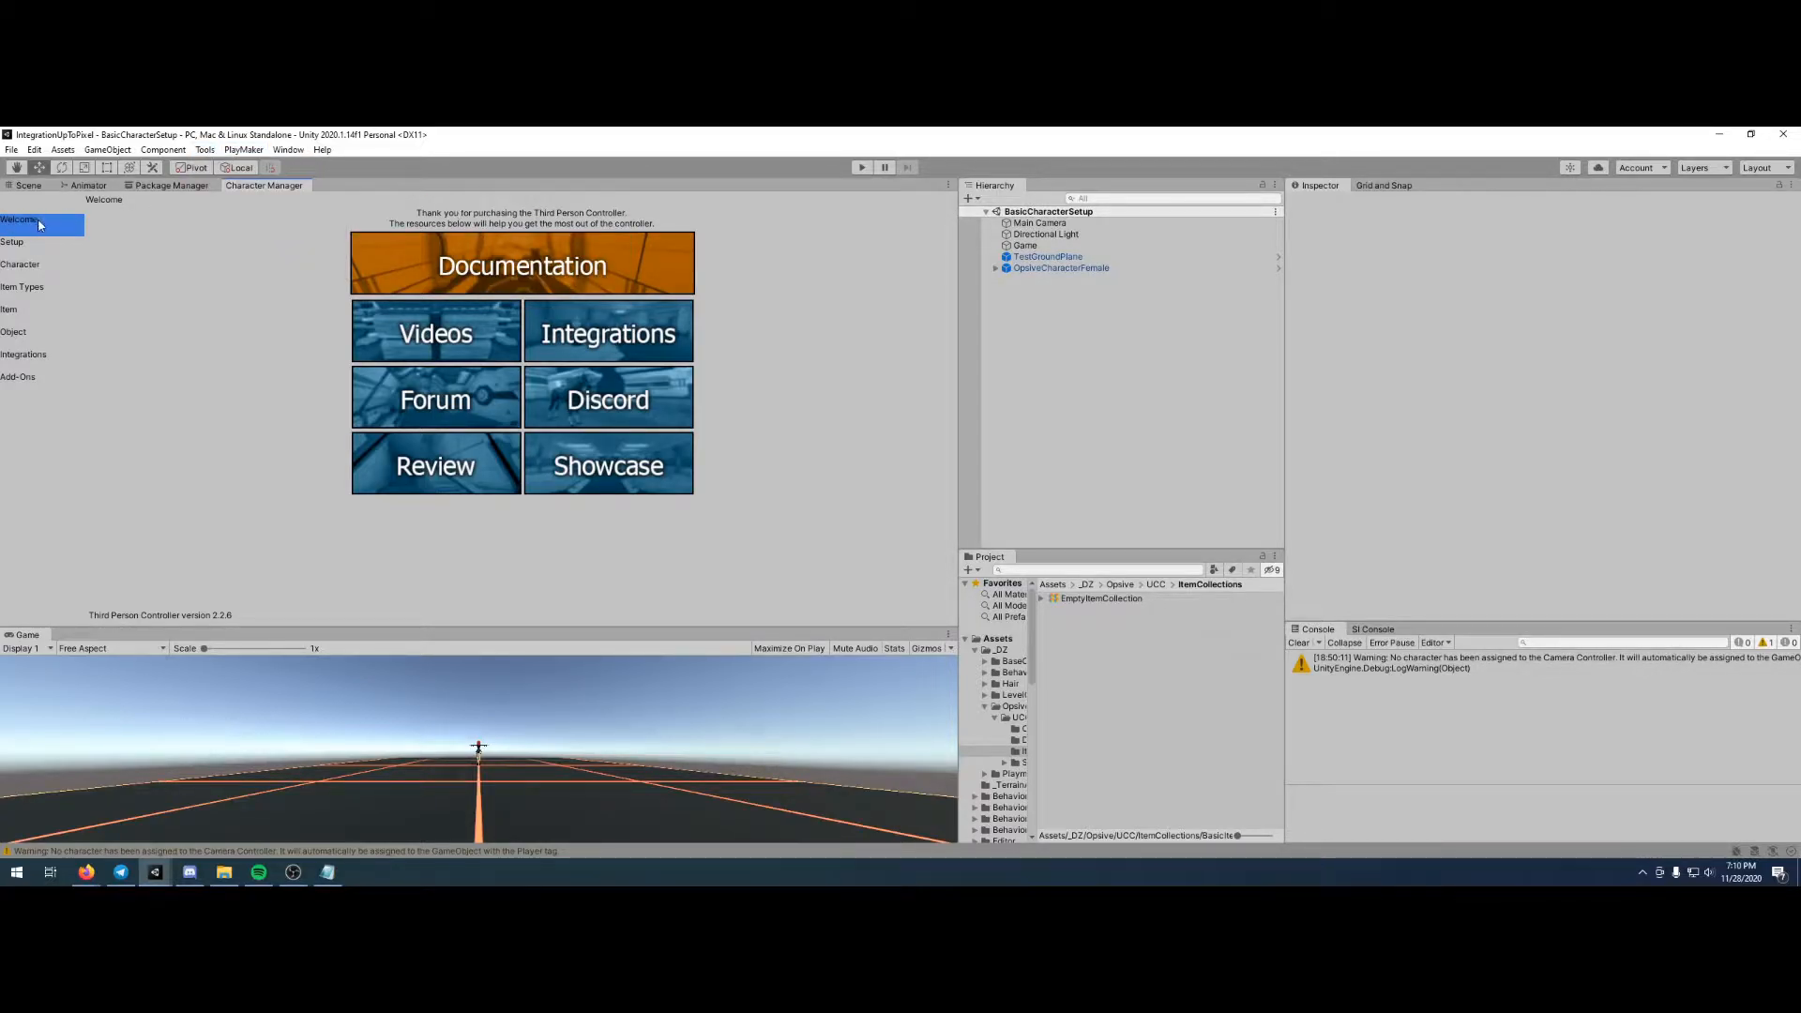
click(34, 288)
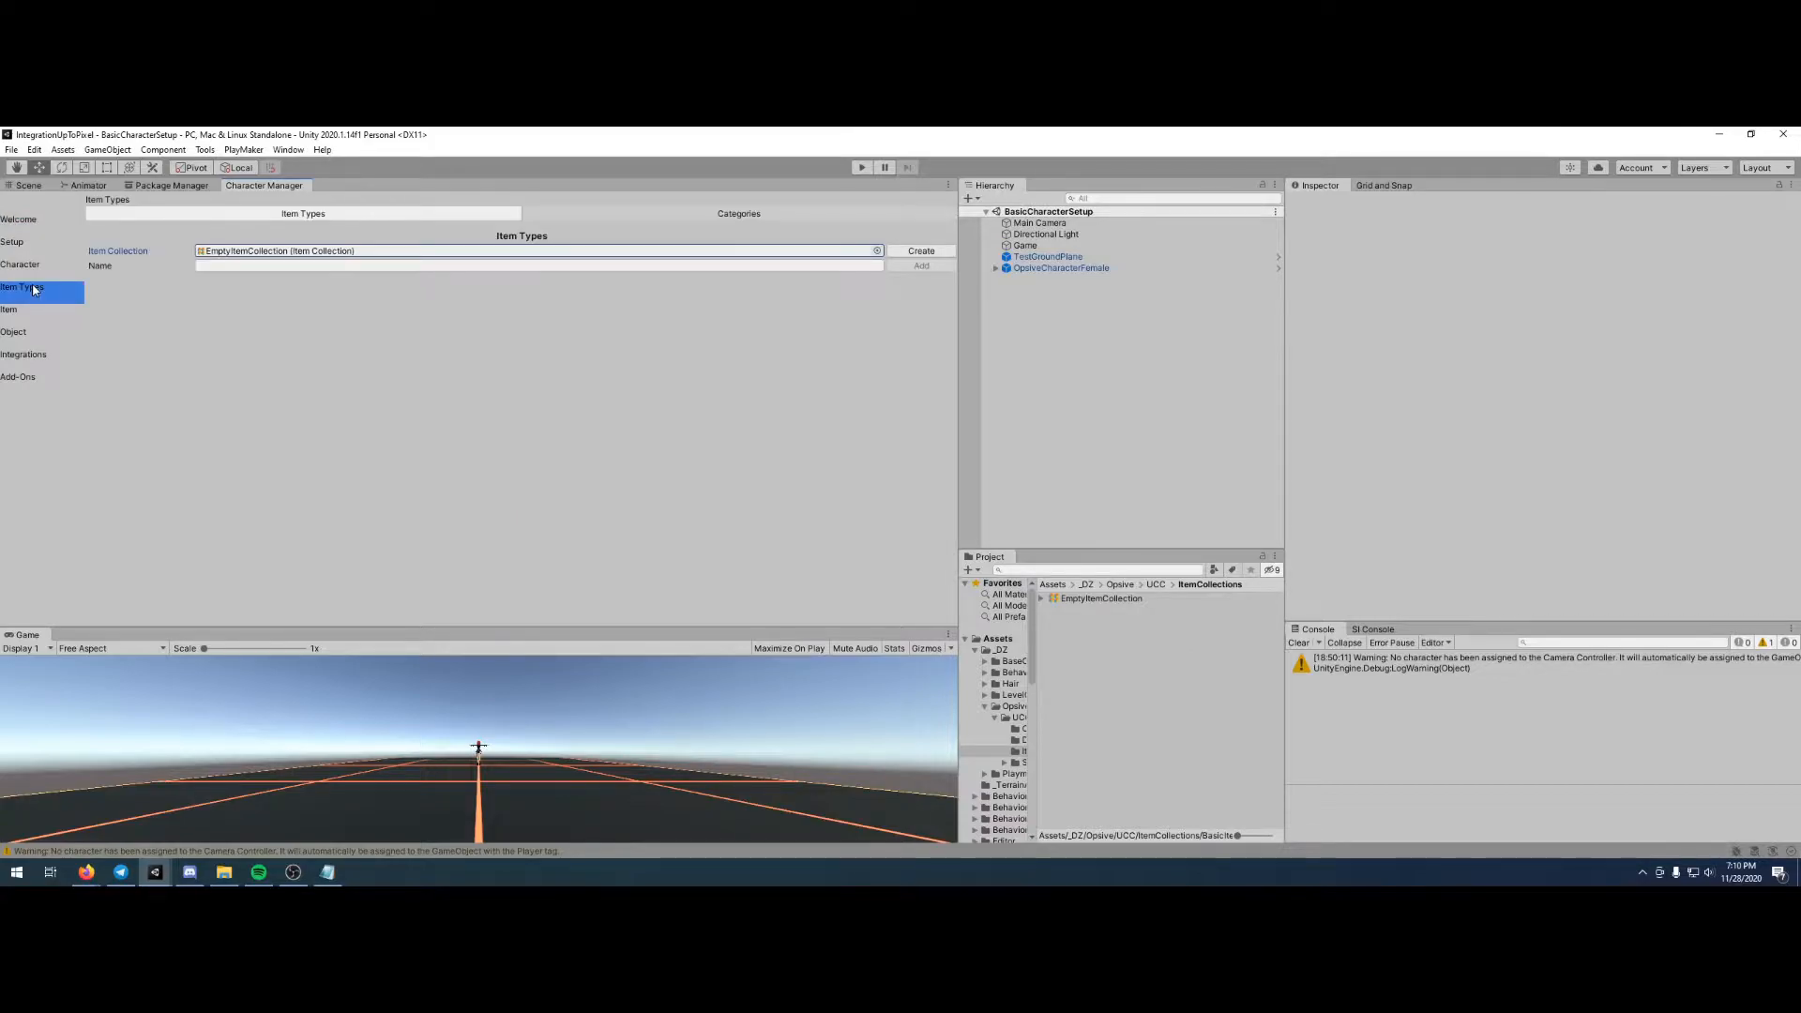
- Create a new item collection saved as BasicItemCollection.asset in Assets/_DZ/Opsive/UCC/ItemCollections
click(918, 252)
click(97, 464)
text(BasicItemCollection.asset)
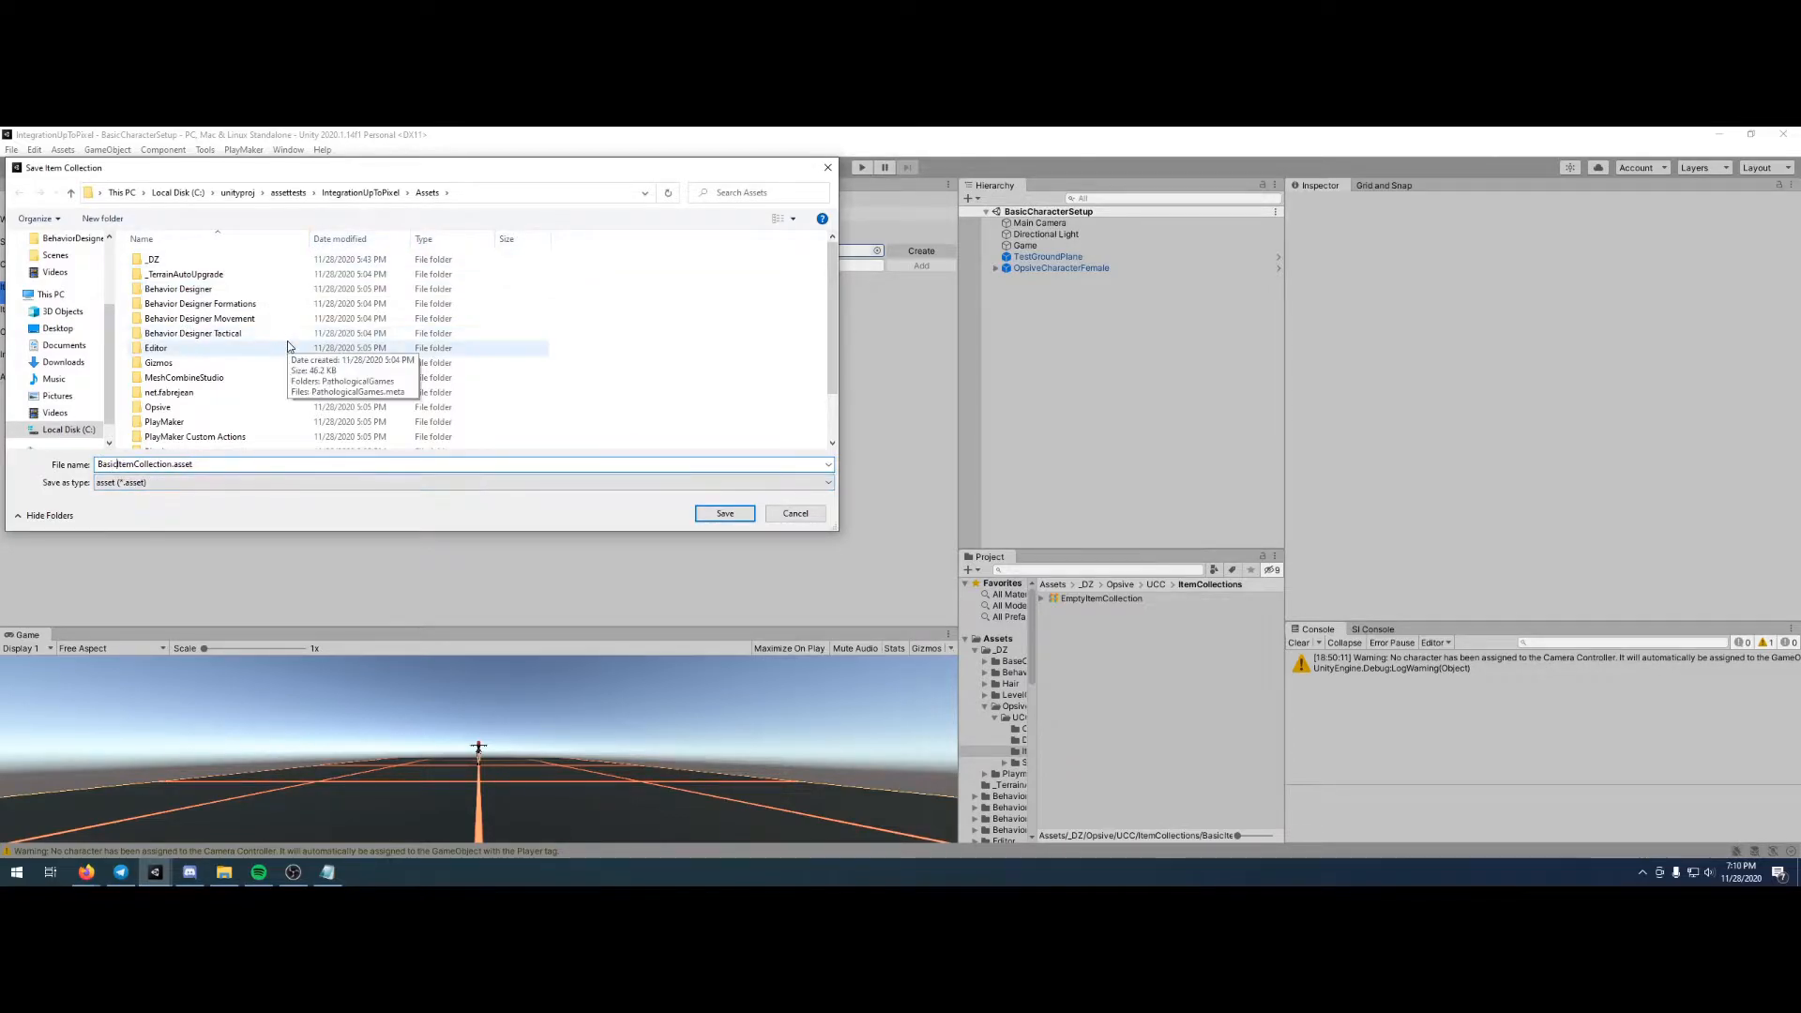
click(195, 261)
double_click(195, 261)
double_click(160, 318)
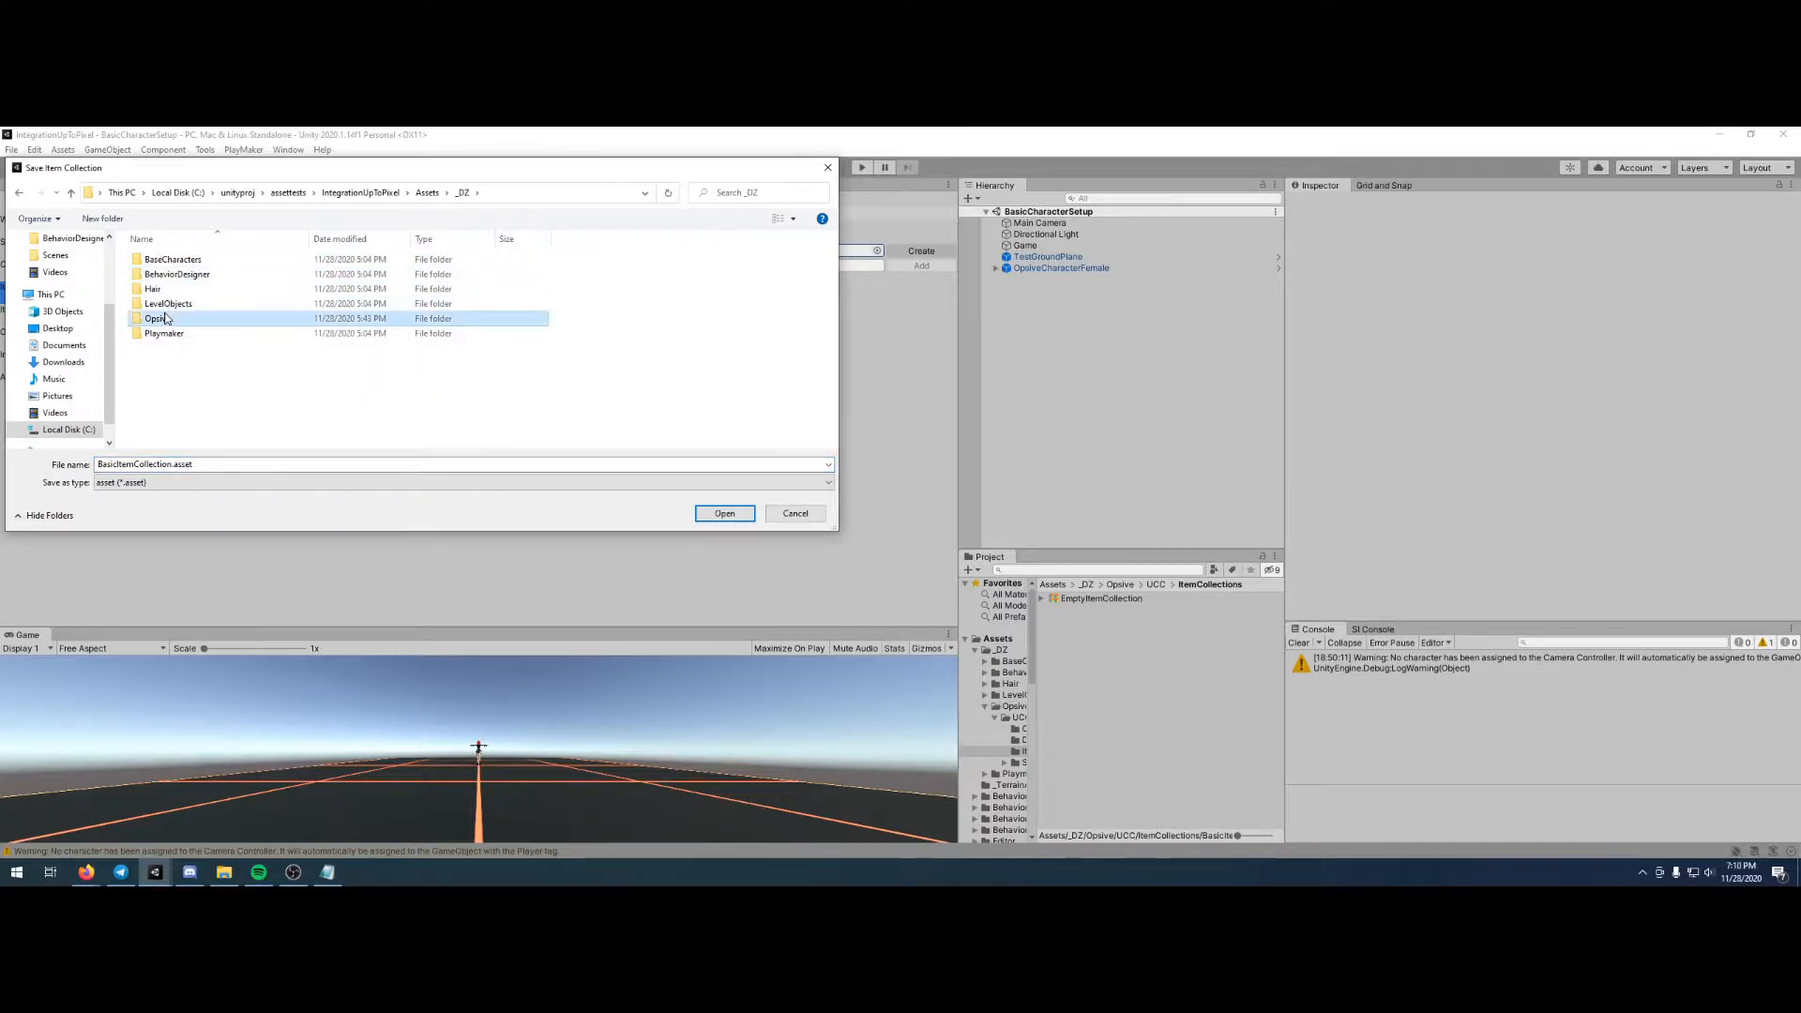
double_click(174, 261)
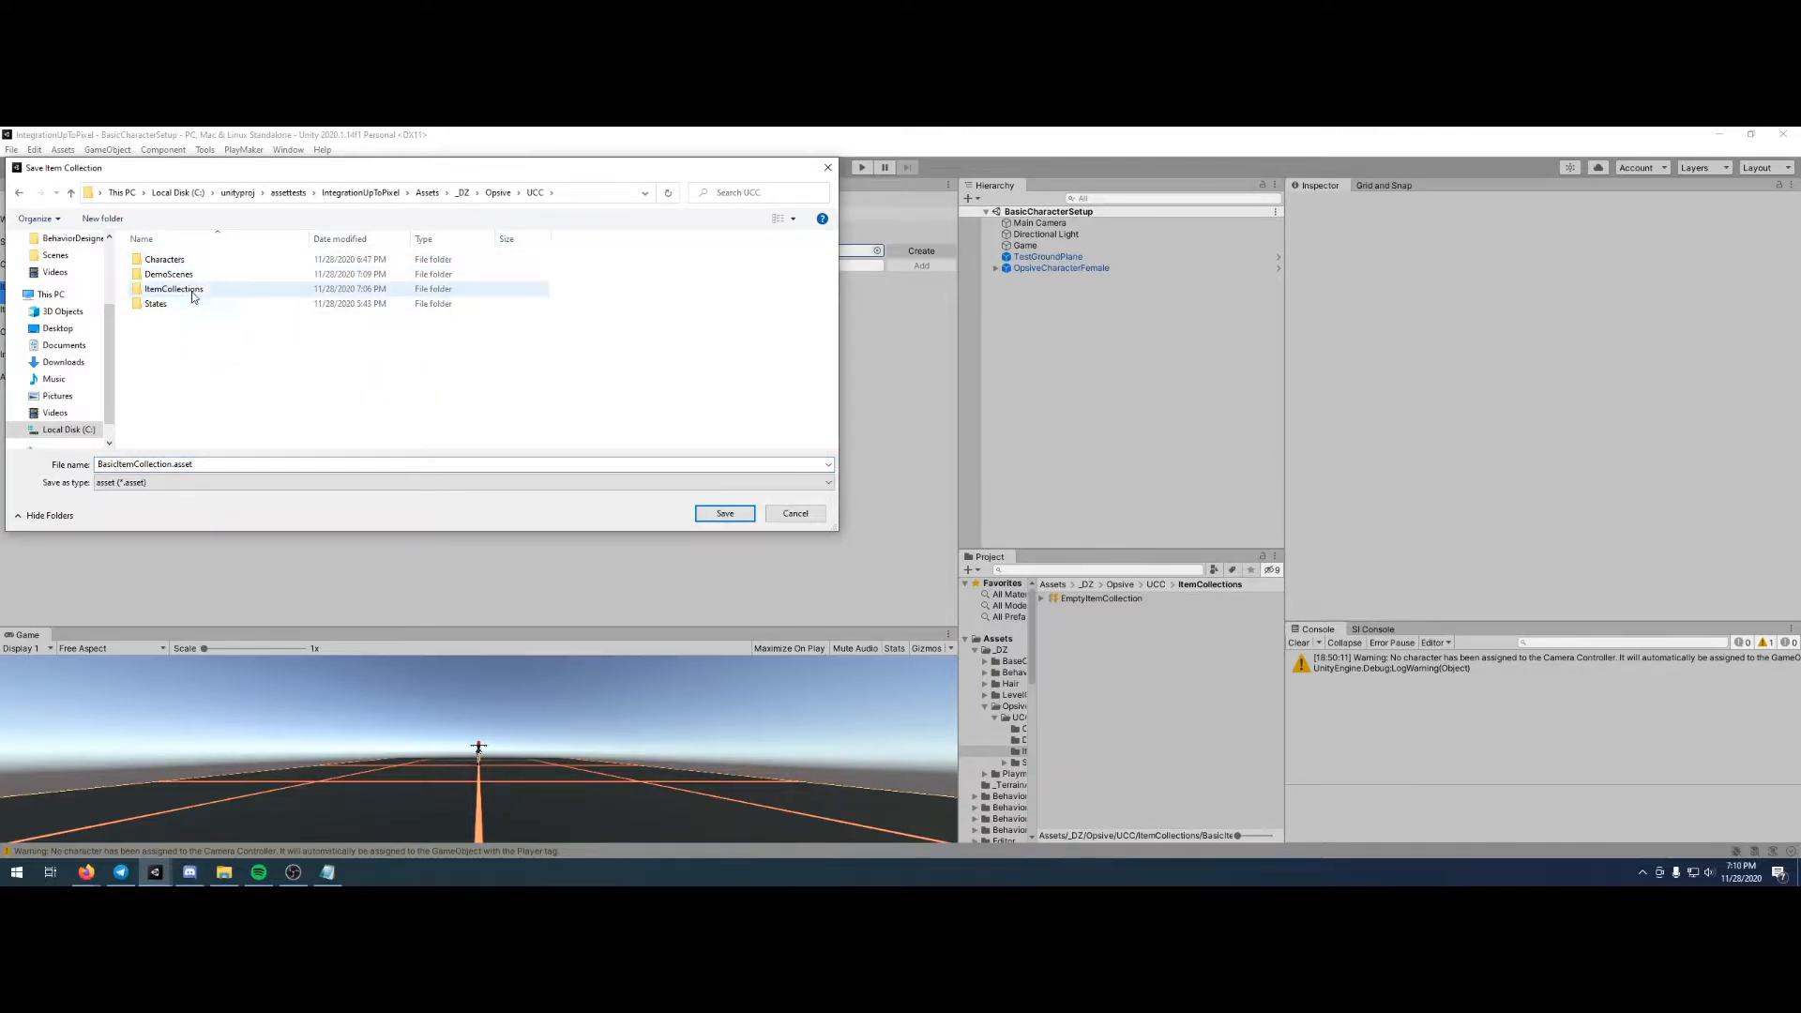
double_click(178, 290)
click(724, 513)
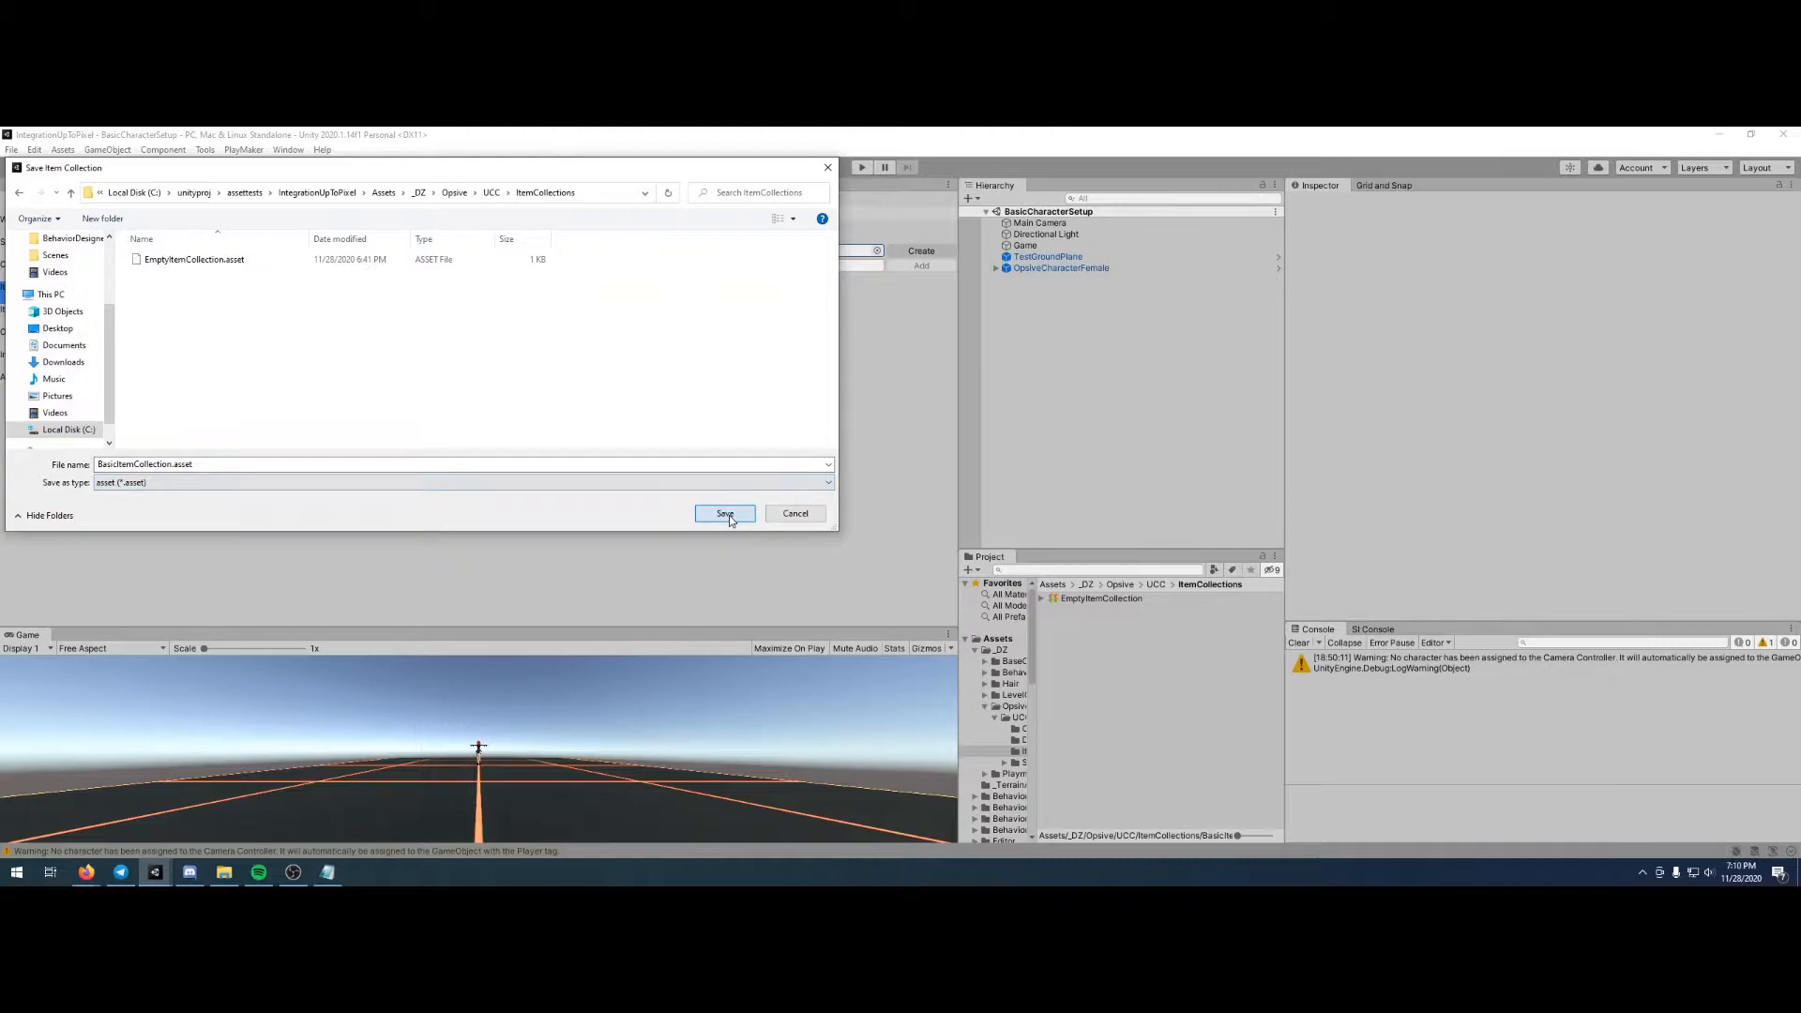
- Add an item type named AssaultRifle to the collection and set its capacity to 1
click(220, 265)
text(Assault Rifle)
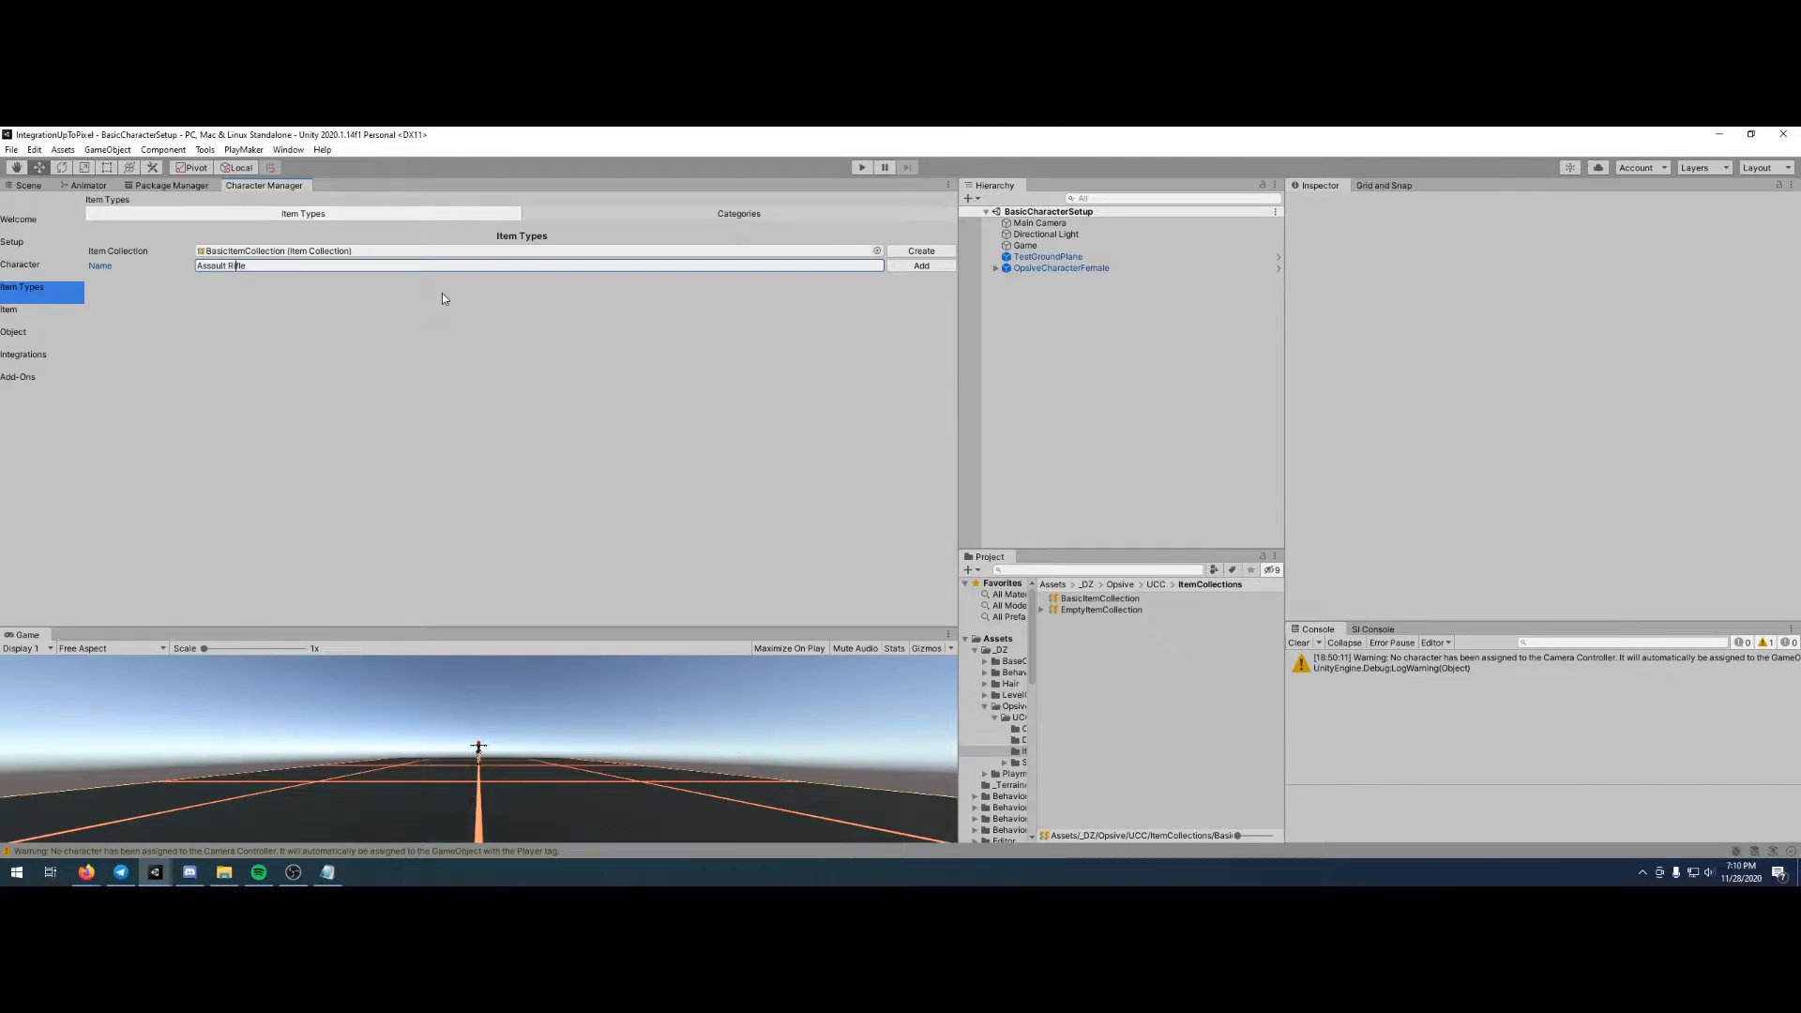
key(Left)
key(BackSpace)
click(910, 266)
click(228, 400)
text(1)
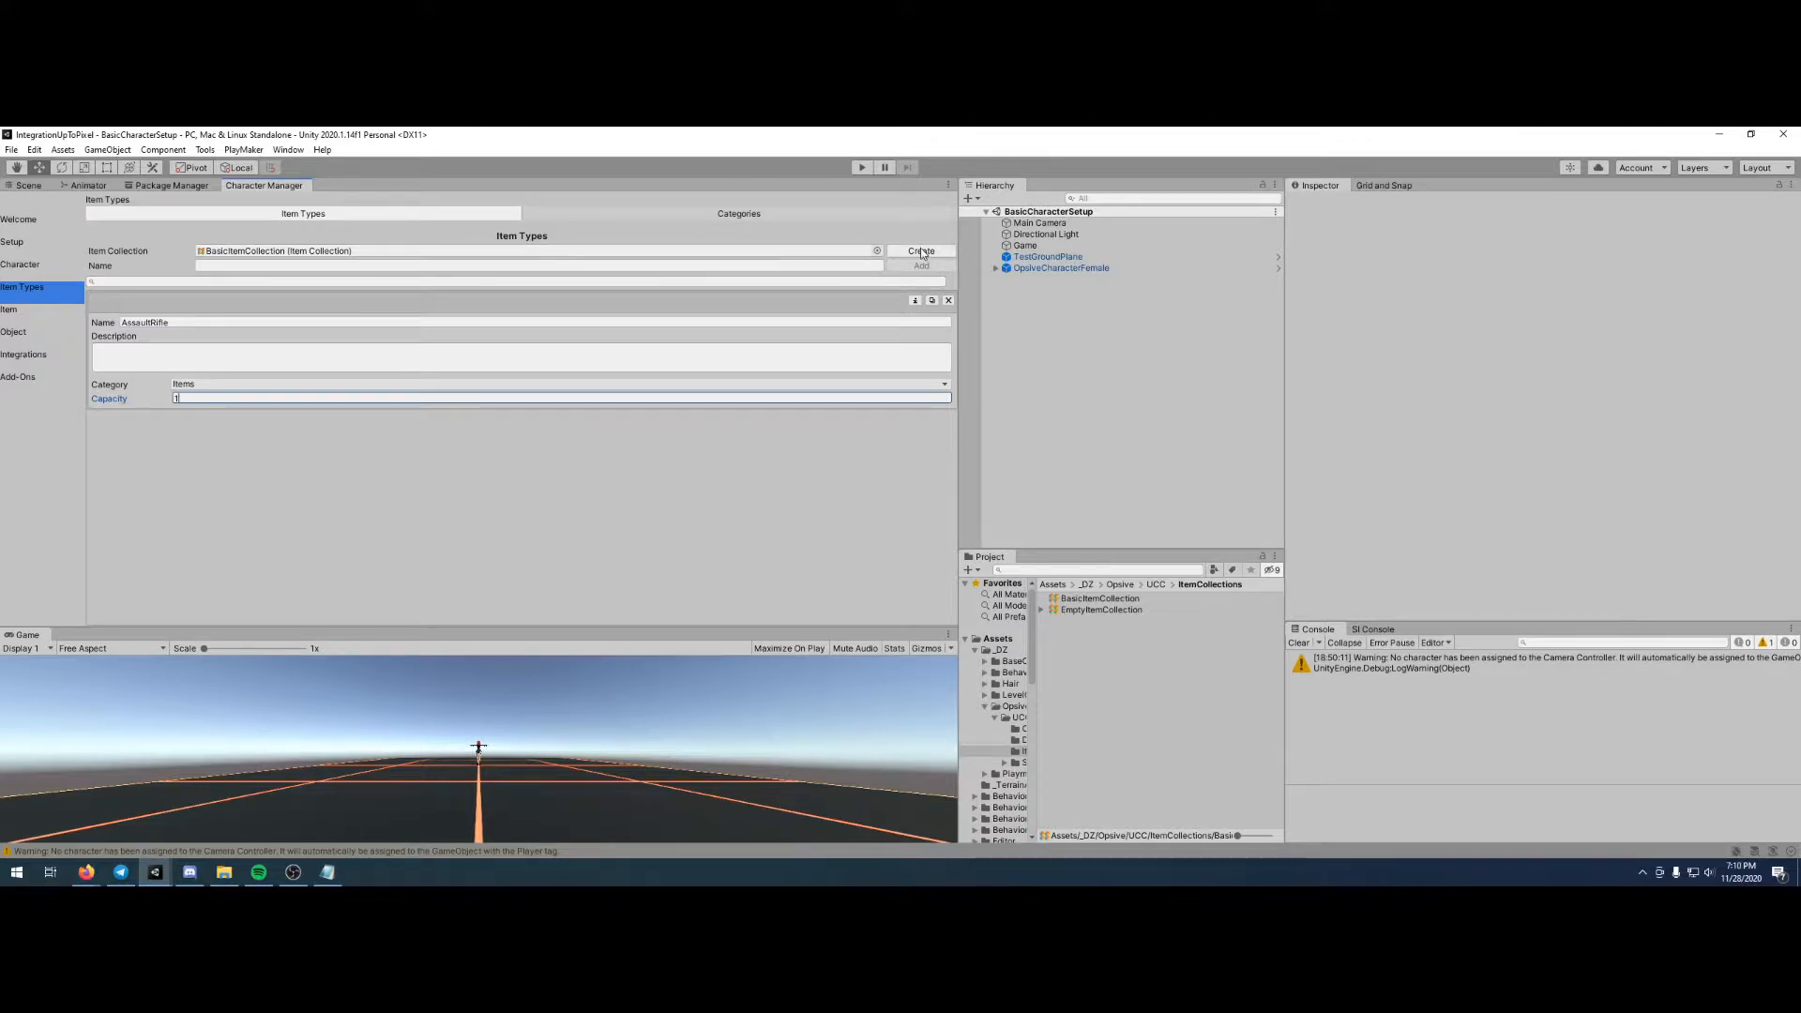
- Add an item type named AssaultRifleAmmo and set its category to Nothing
click(505, 265)
text(AssaultR)
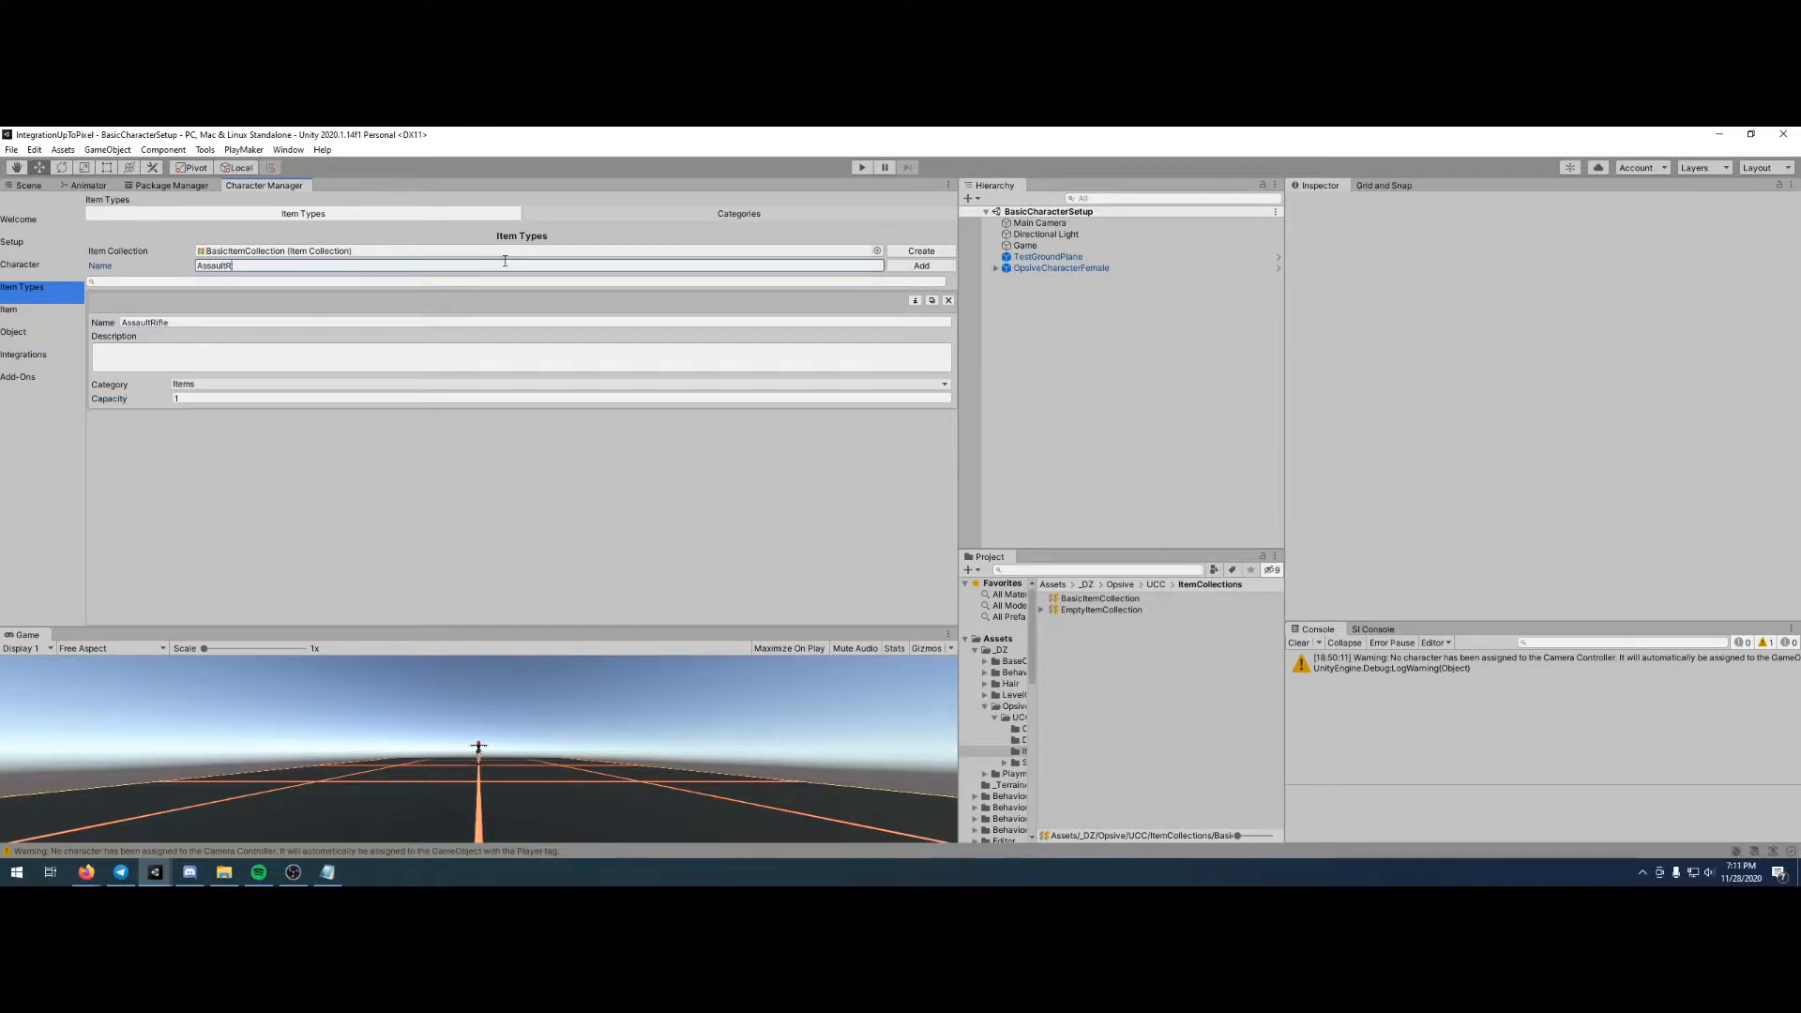
text(ifleAmmo)
click(920, 267)
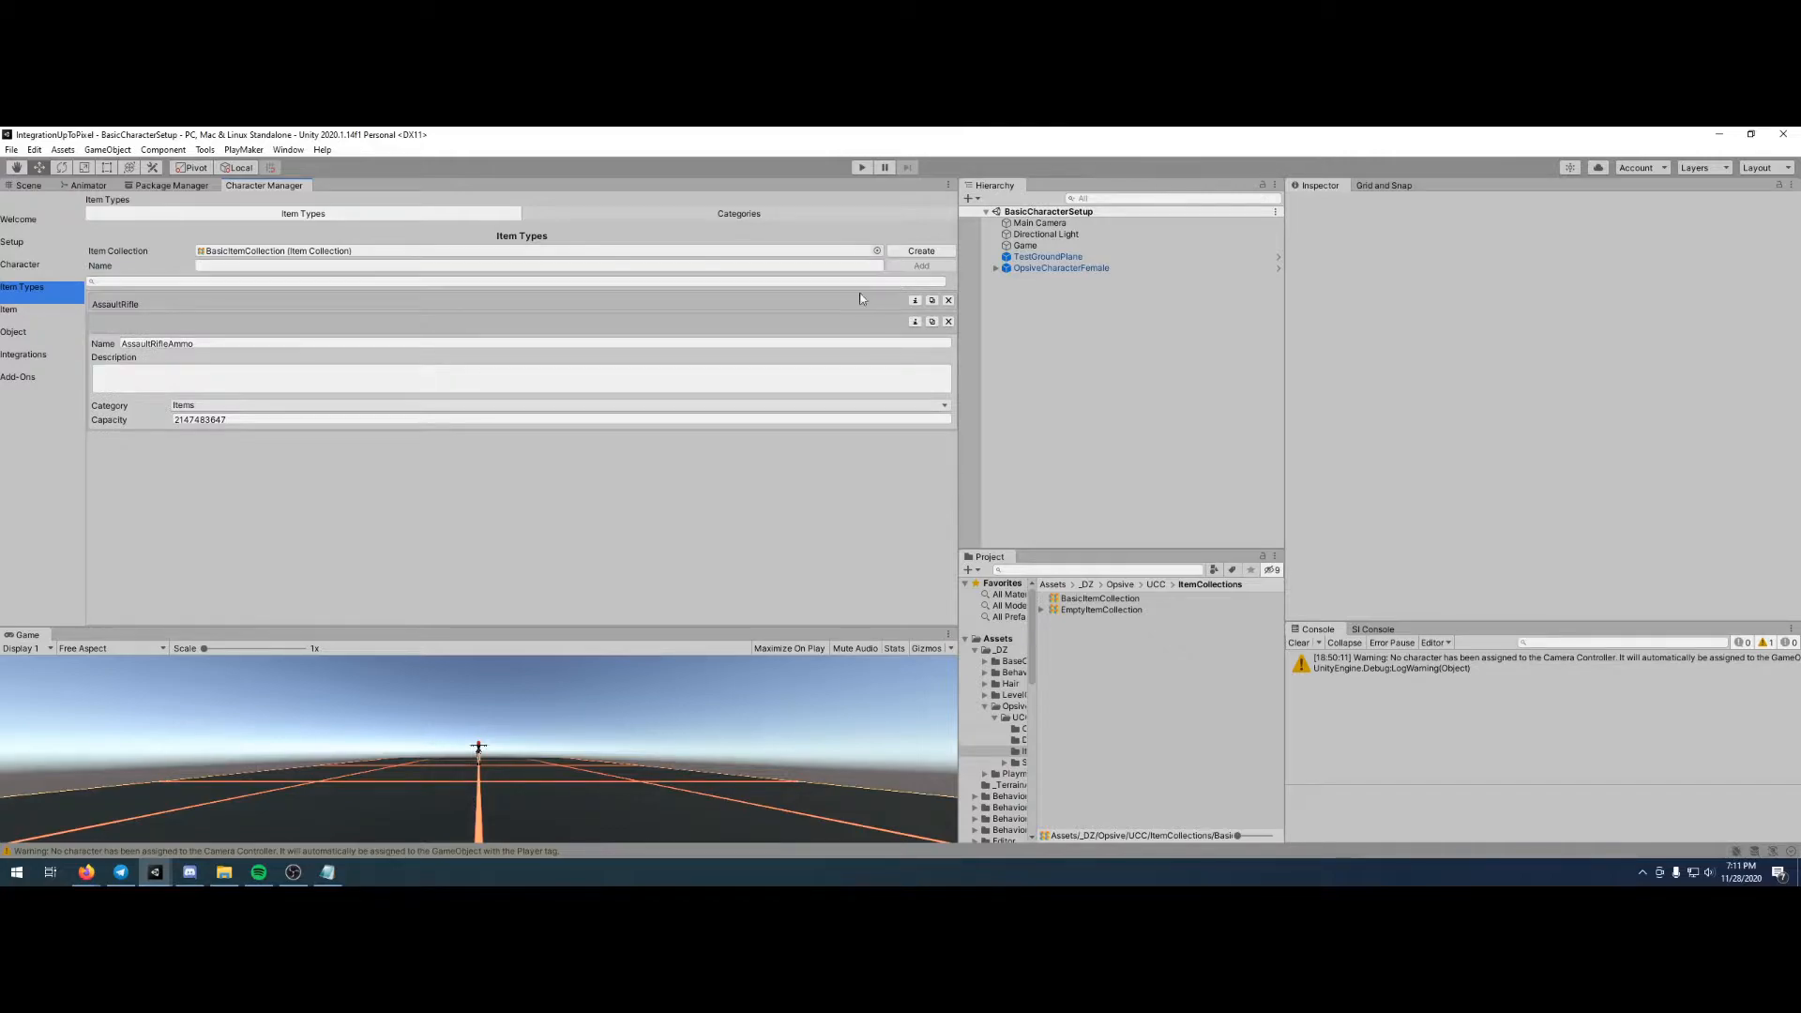
click(220, 404)
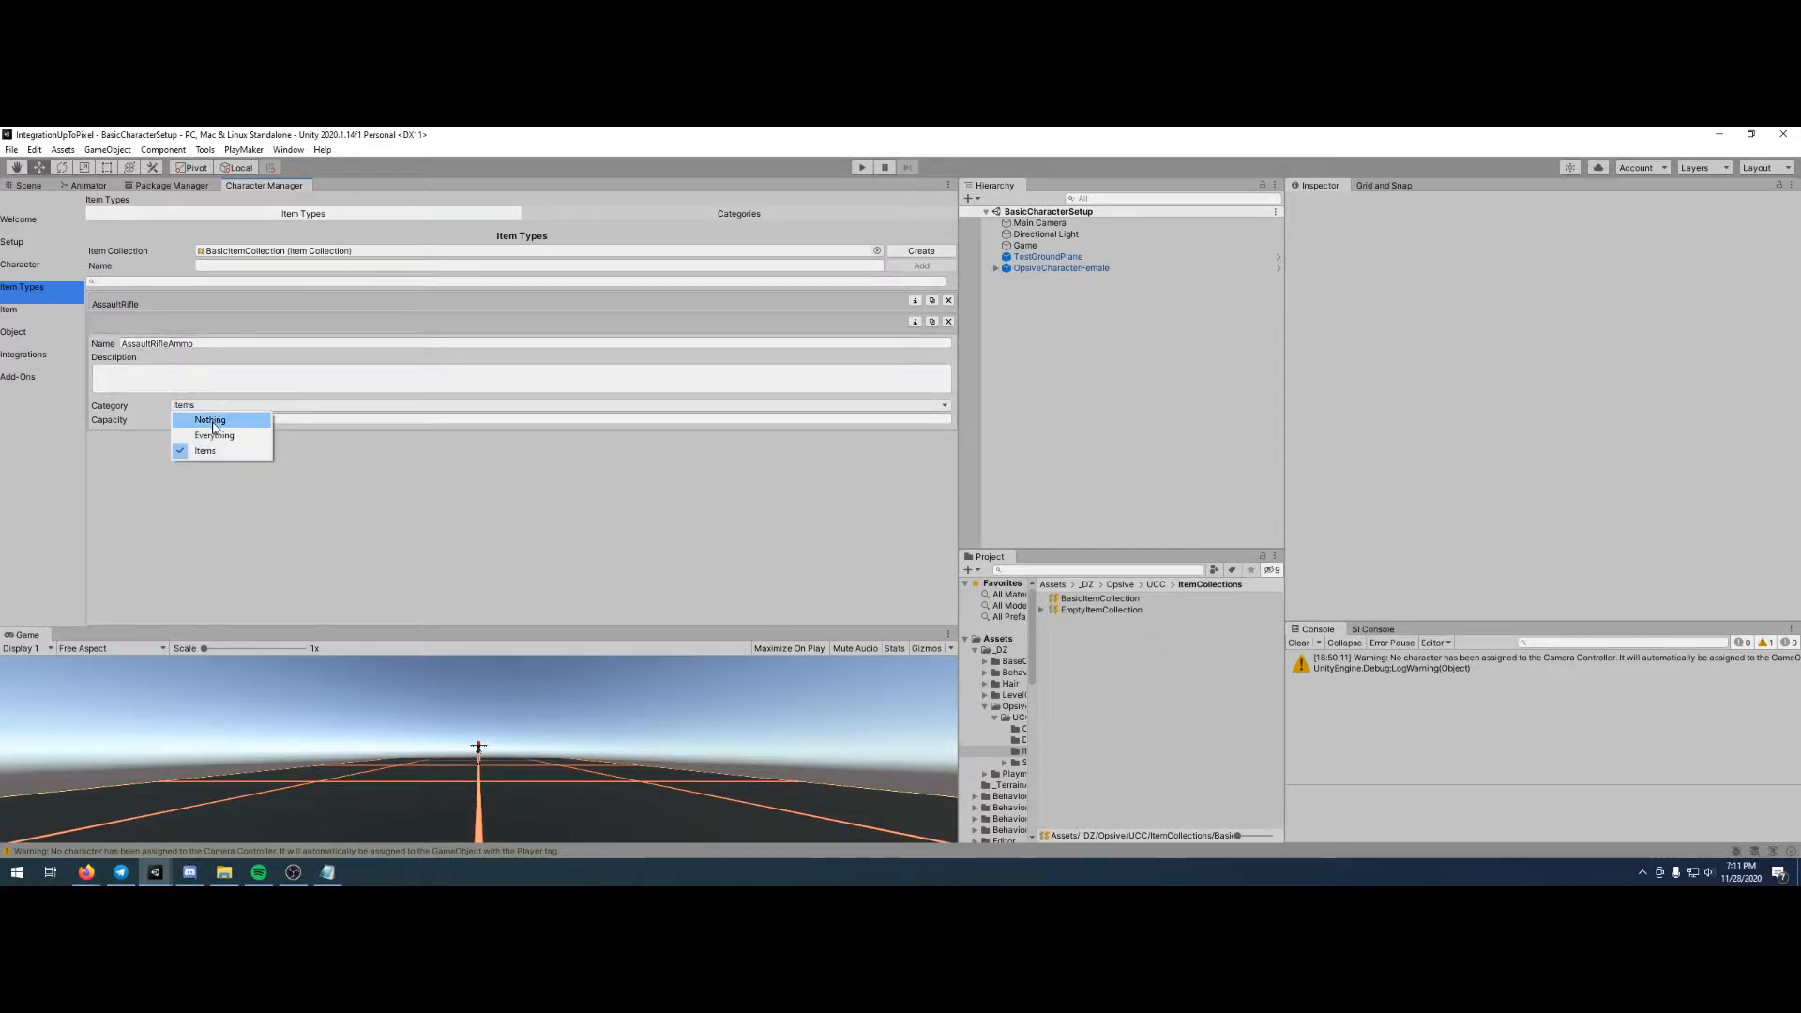
click(212, 421)
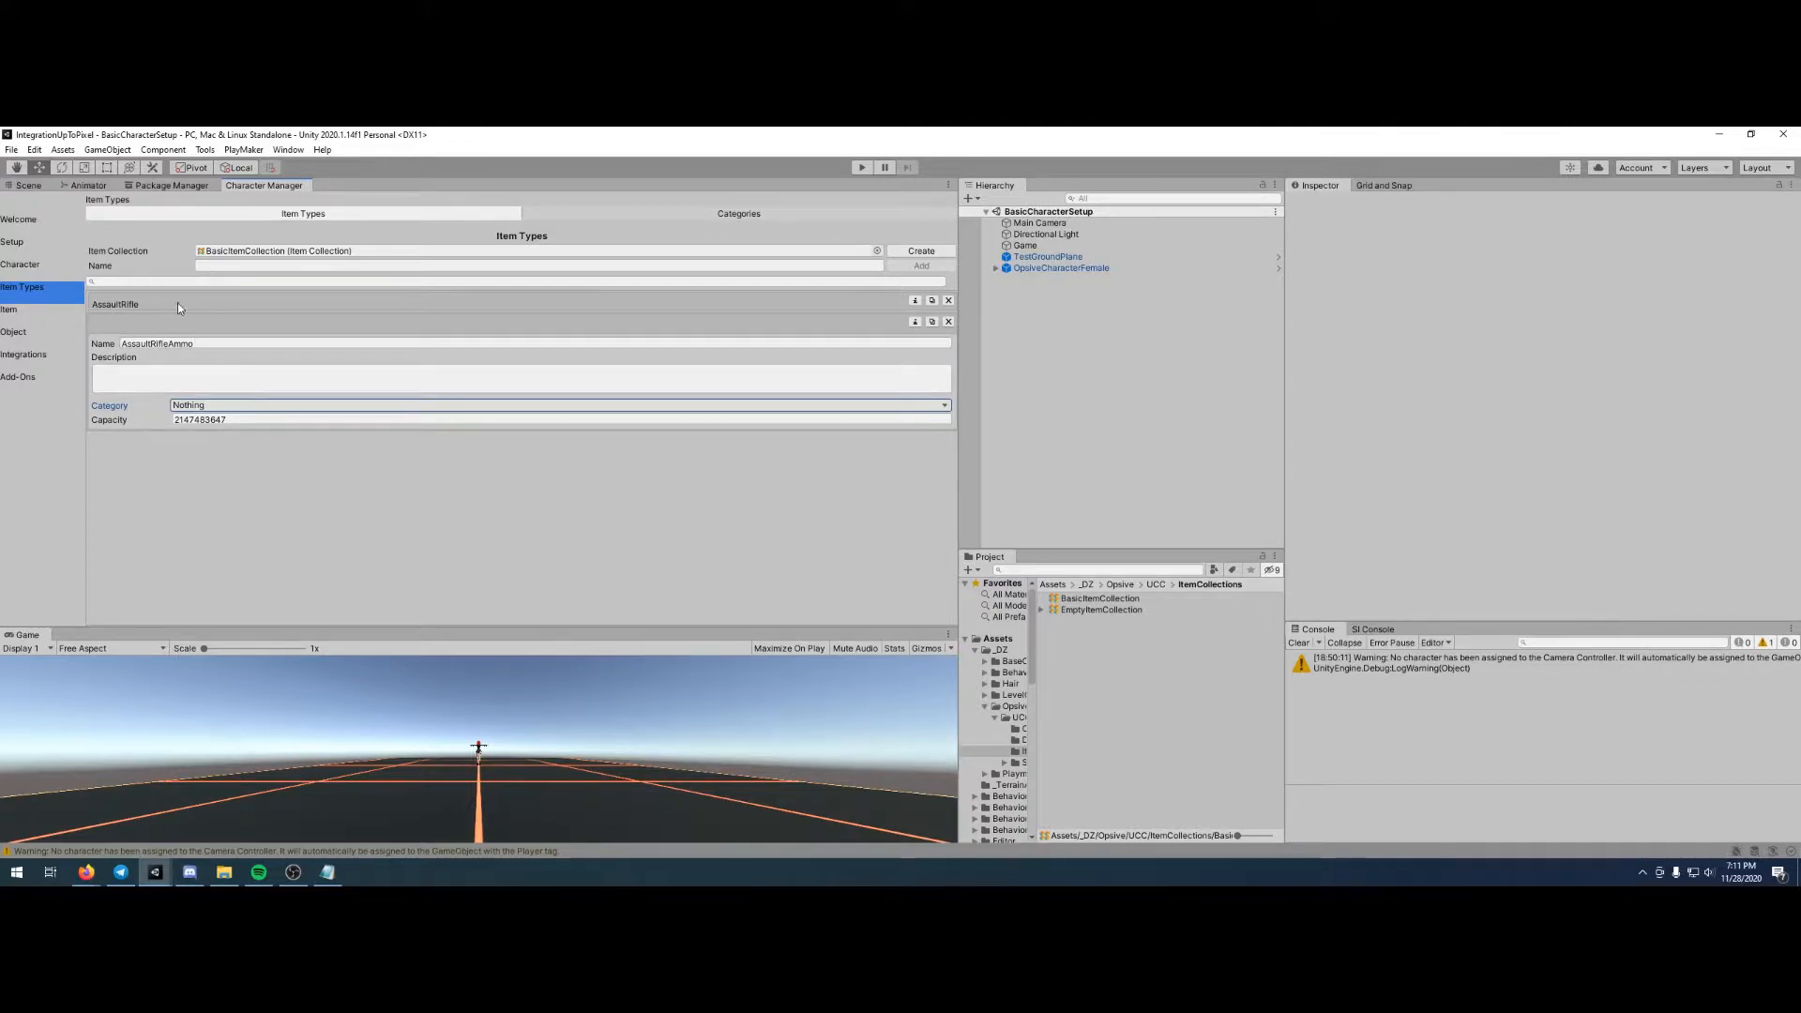
click(538, 491)
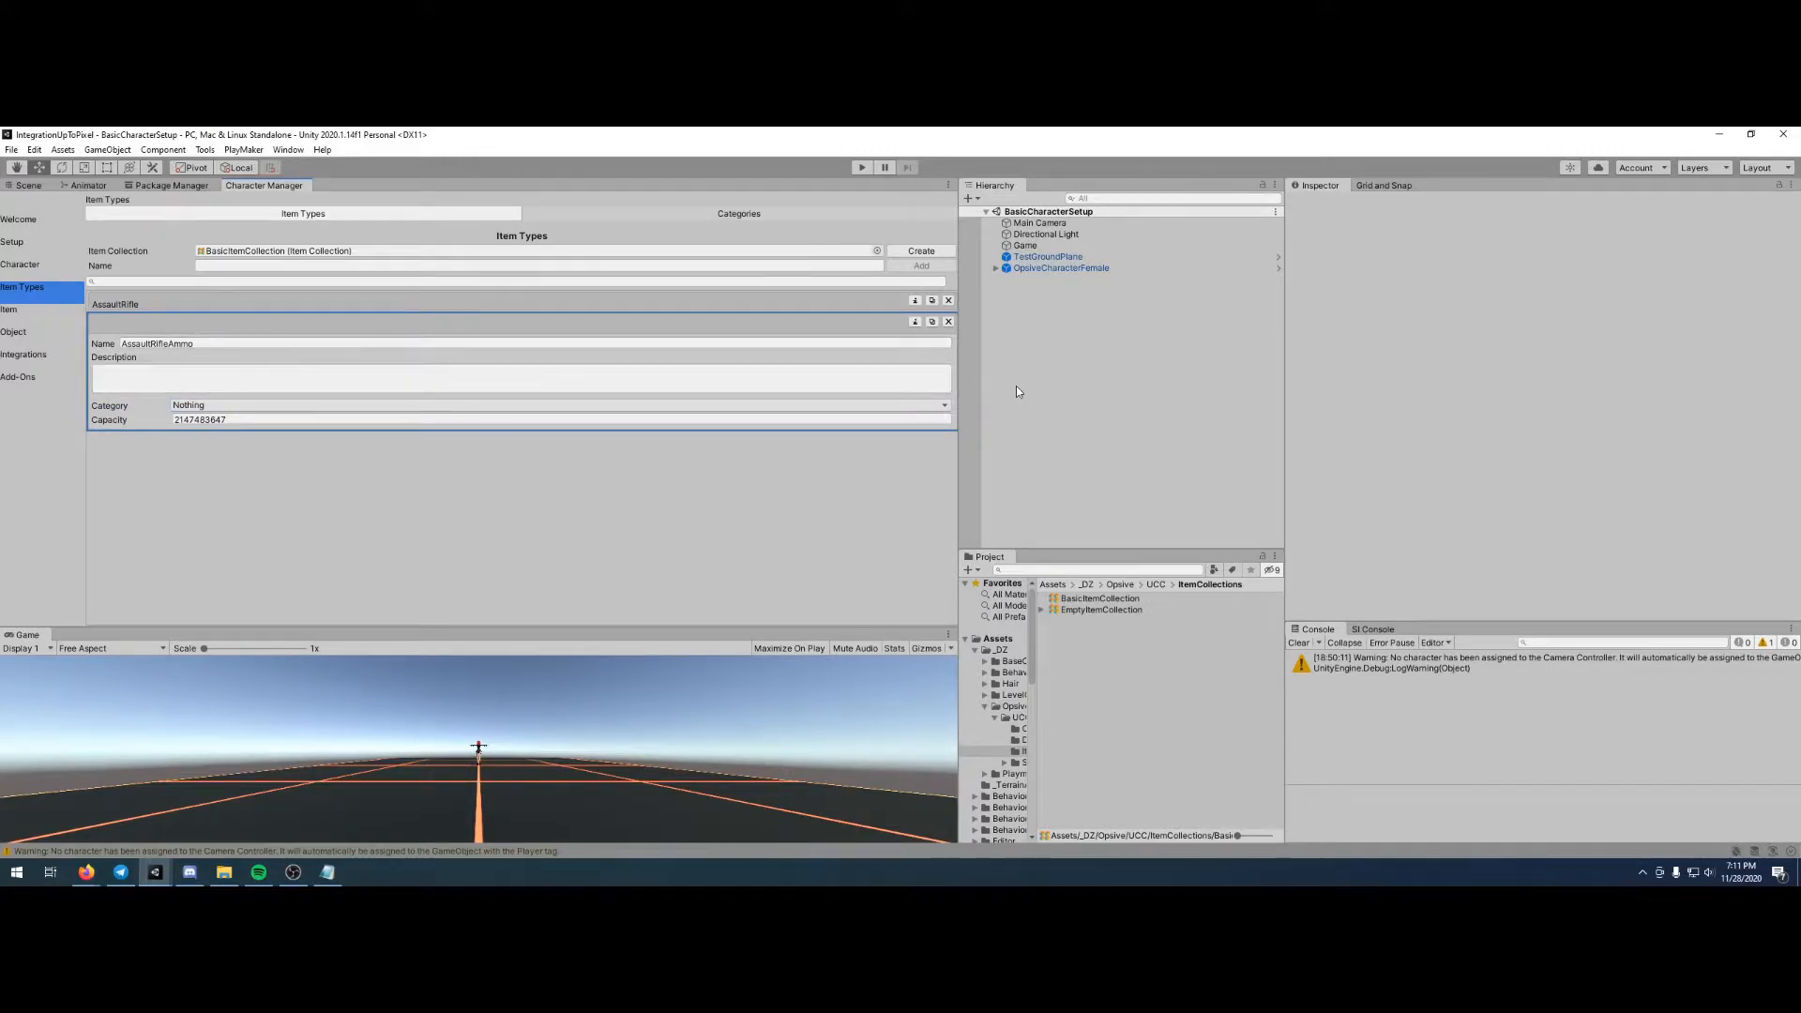
- Assign BasicItemCollection as the item collection in the Item Set Manager of OpsiveCharacterFemale
click(1069, 269)
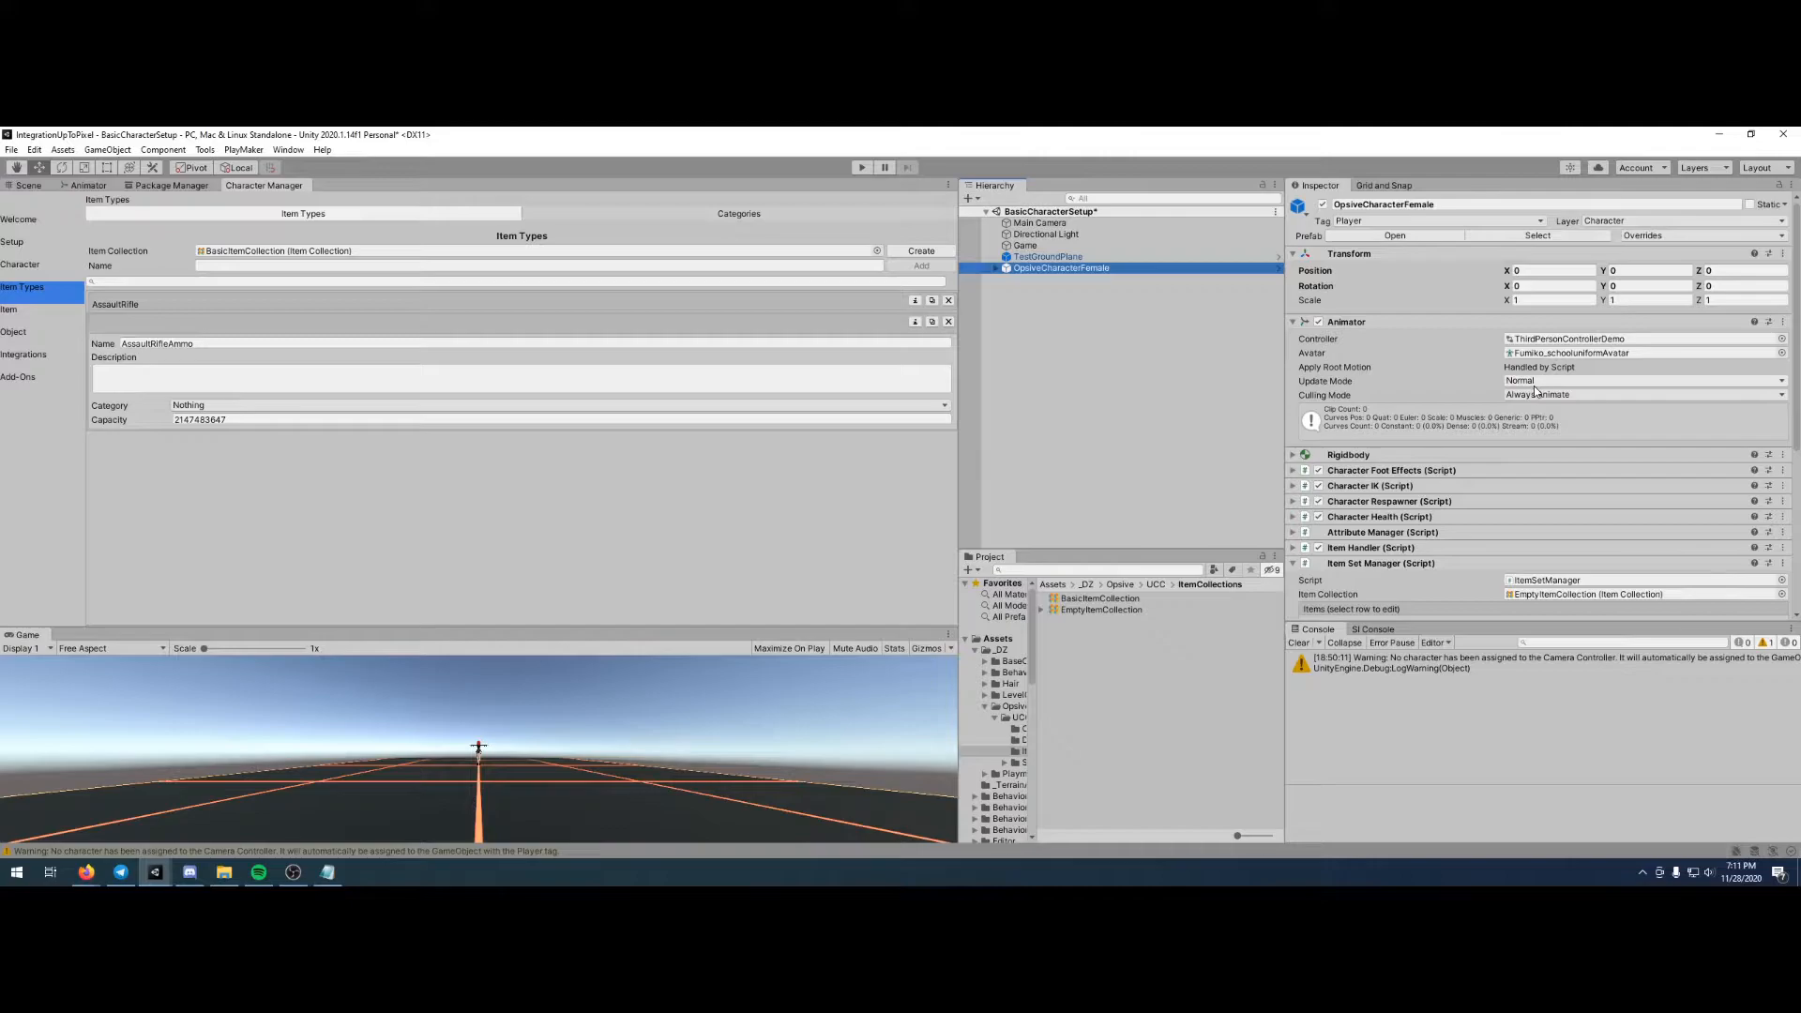
scroll(1534, 386, down, 3)
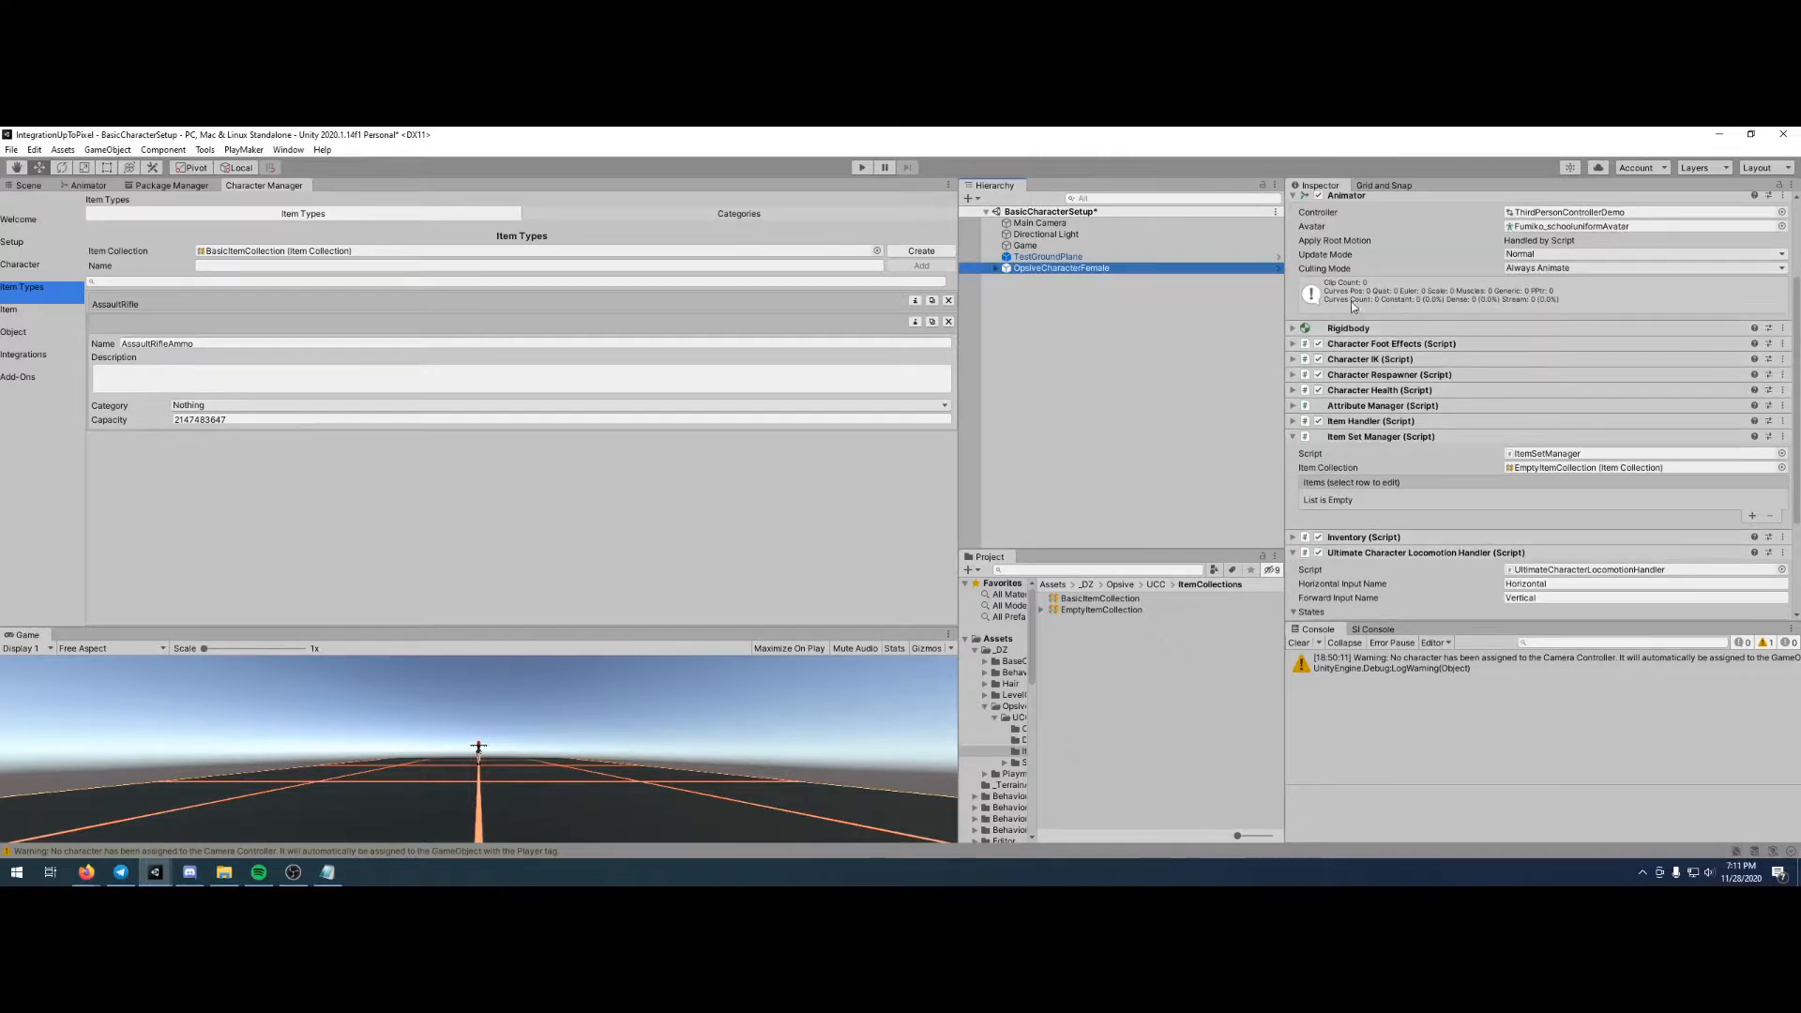
click(1781, 467)
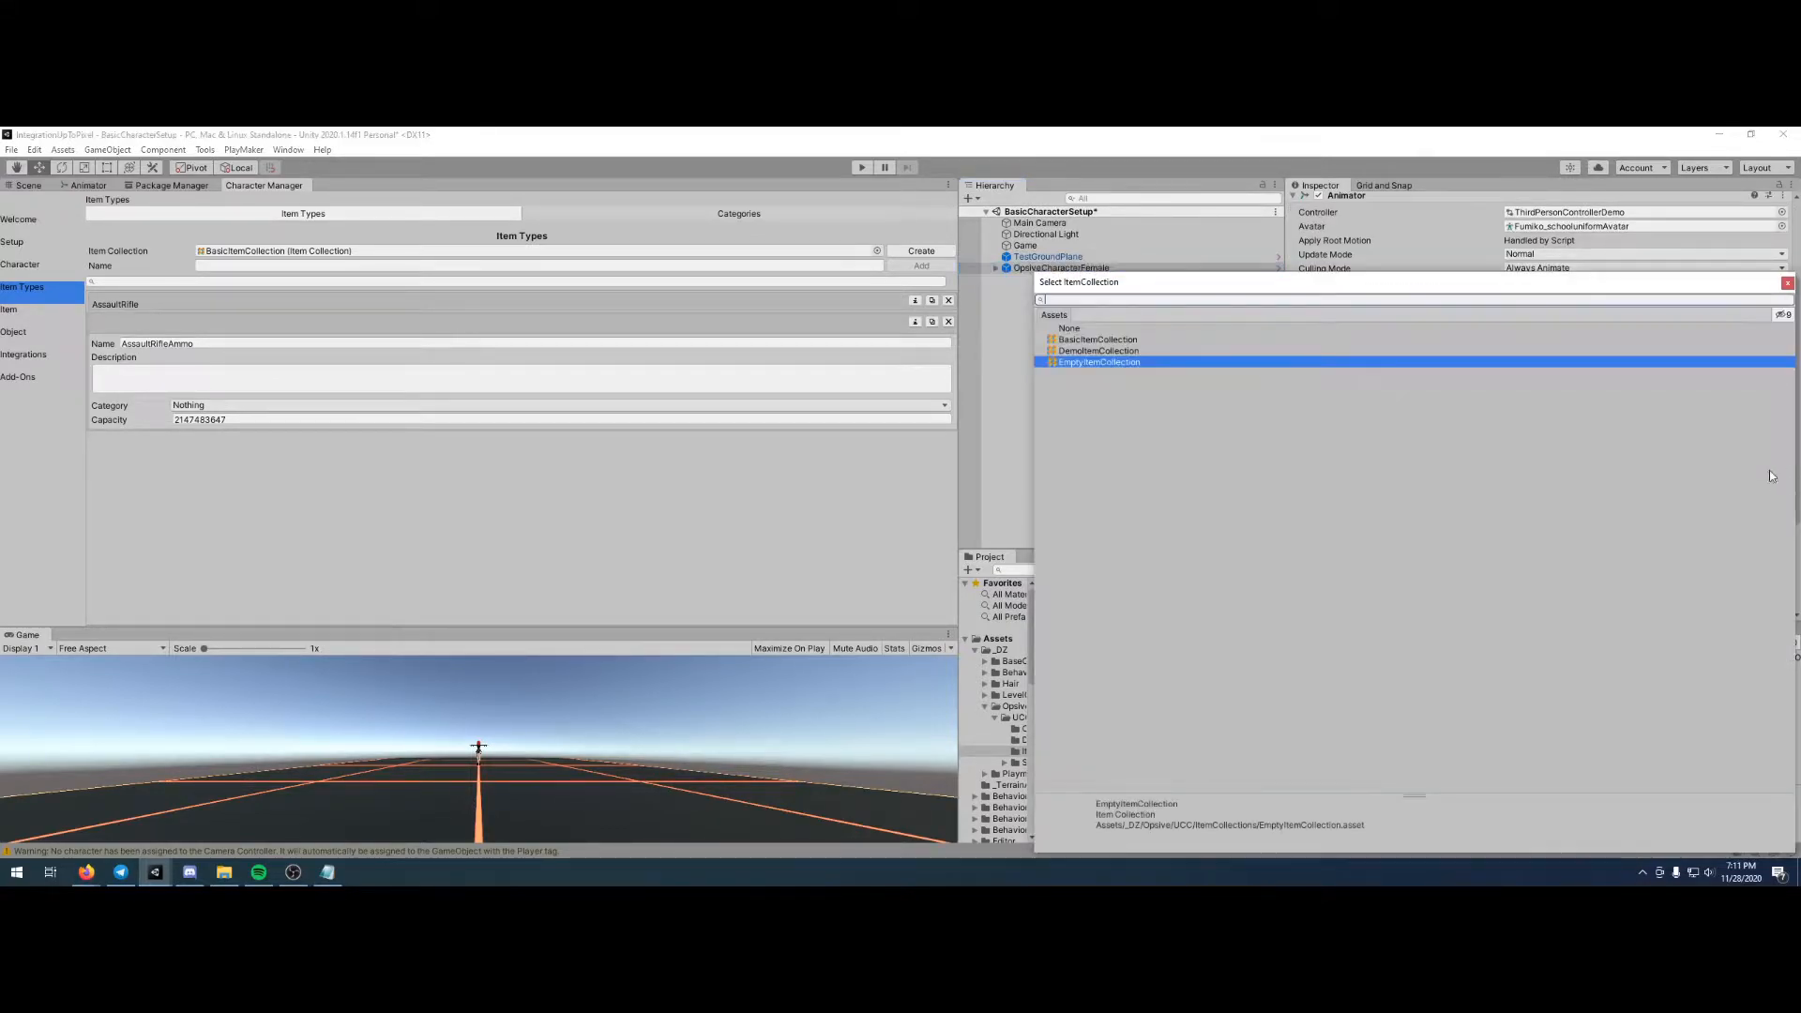
click(1088, 339)
double_click(1088, 340)
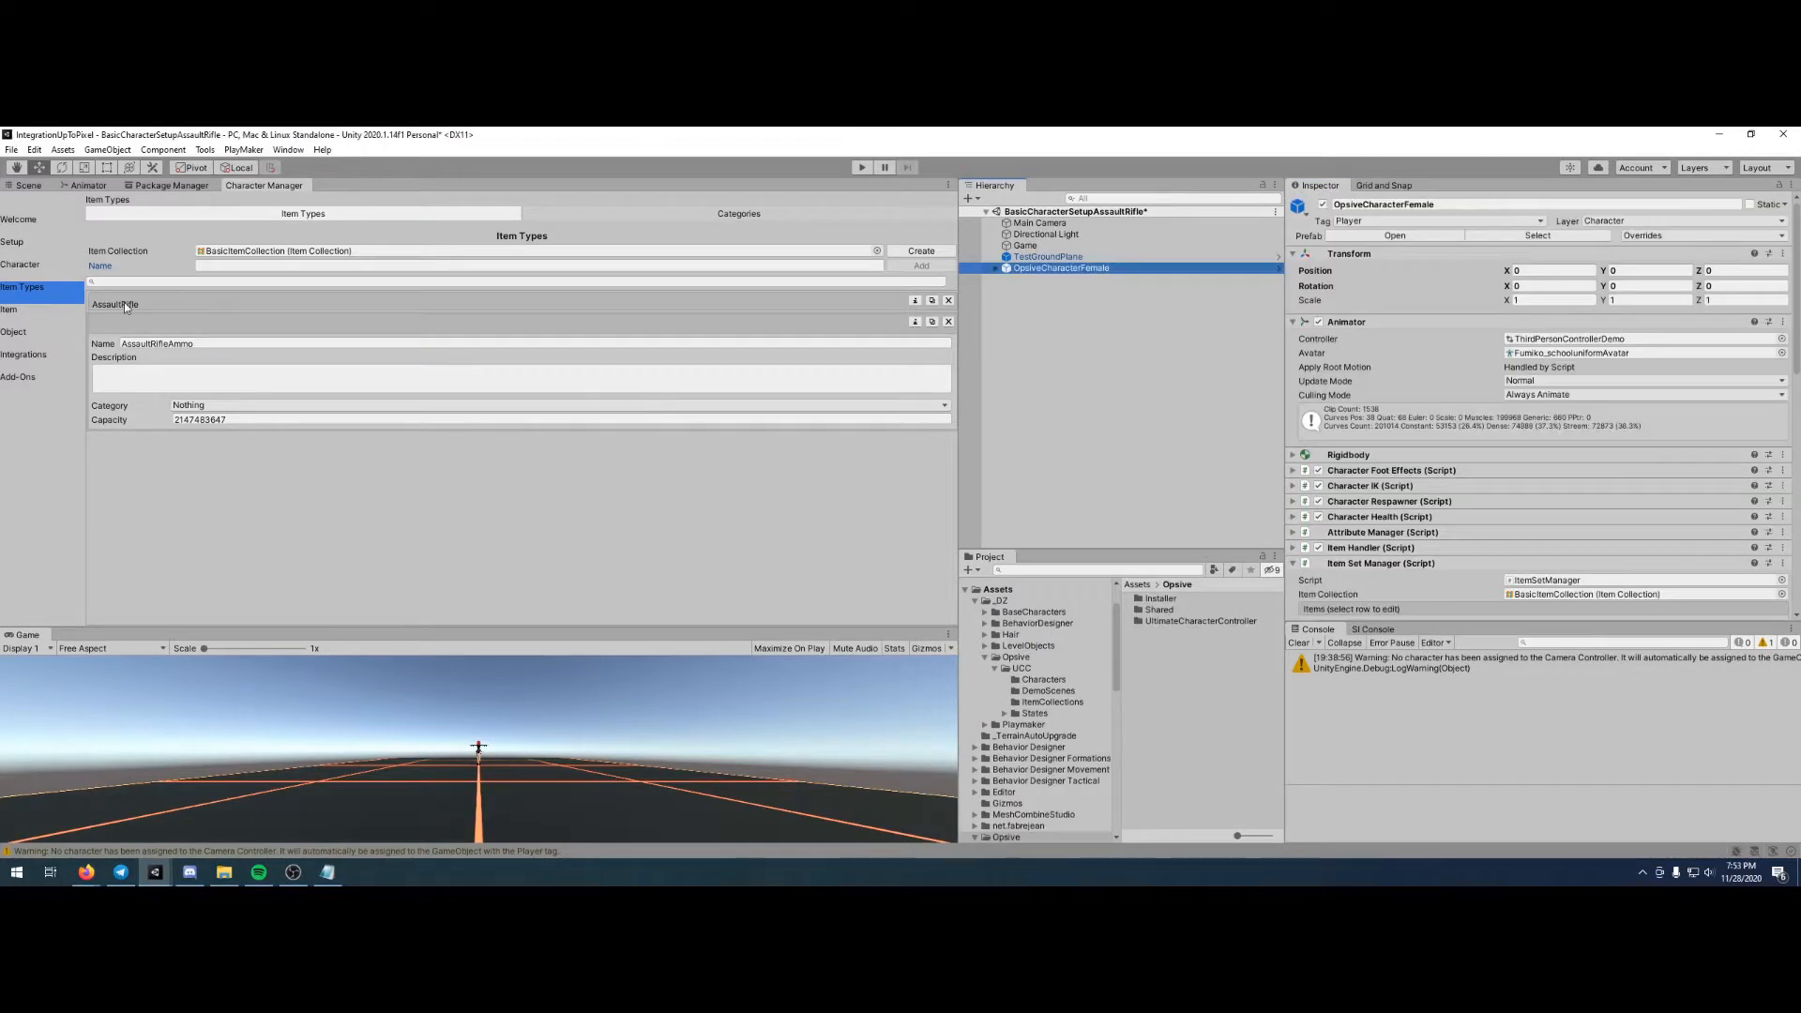
- Start a new item named Assault Rifle and assign it the AssaultRifle item definition from BasicItemCollection
click(29, 315)
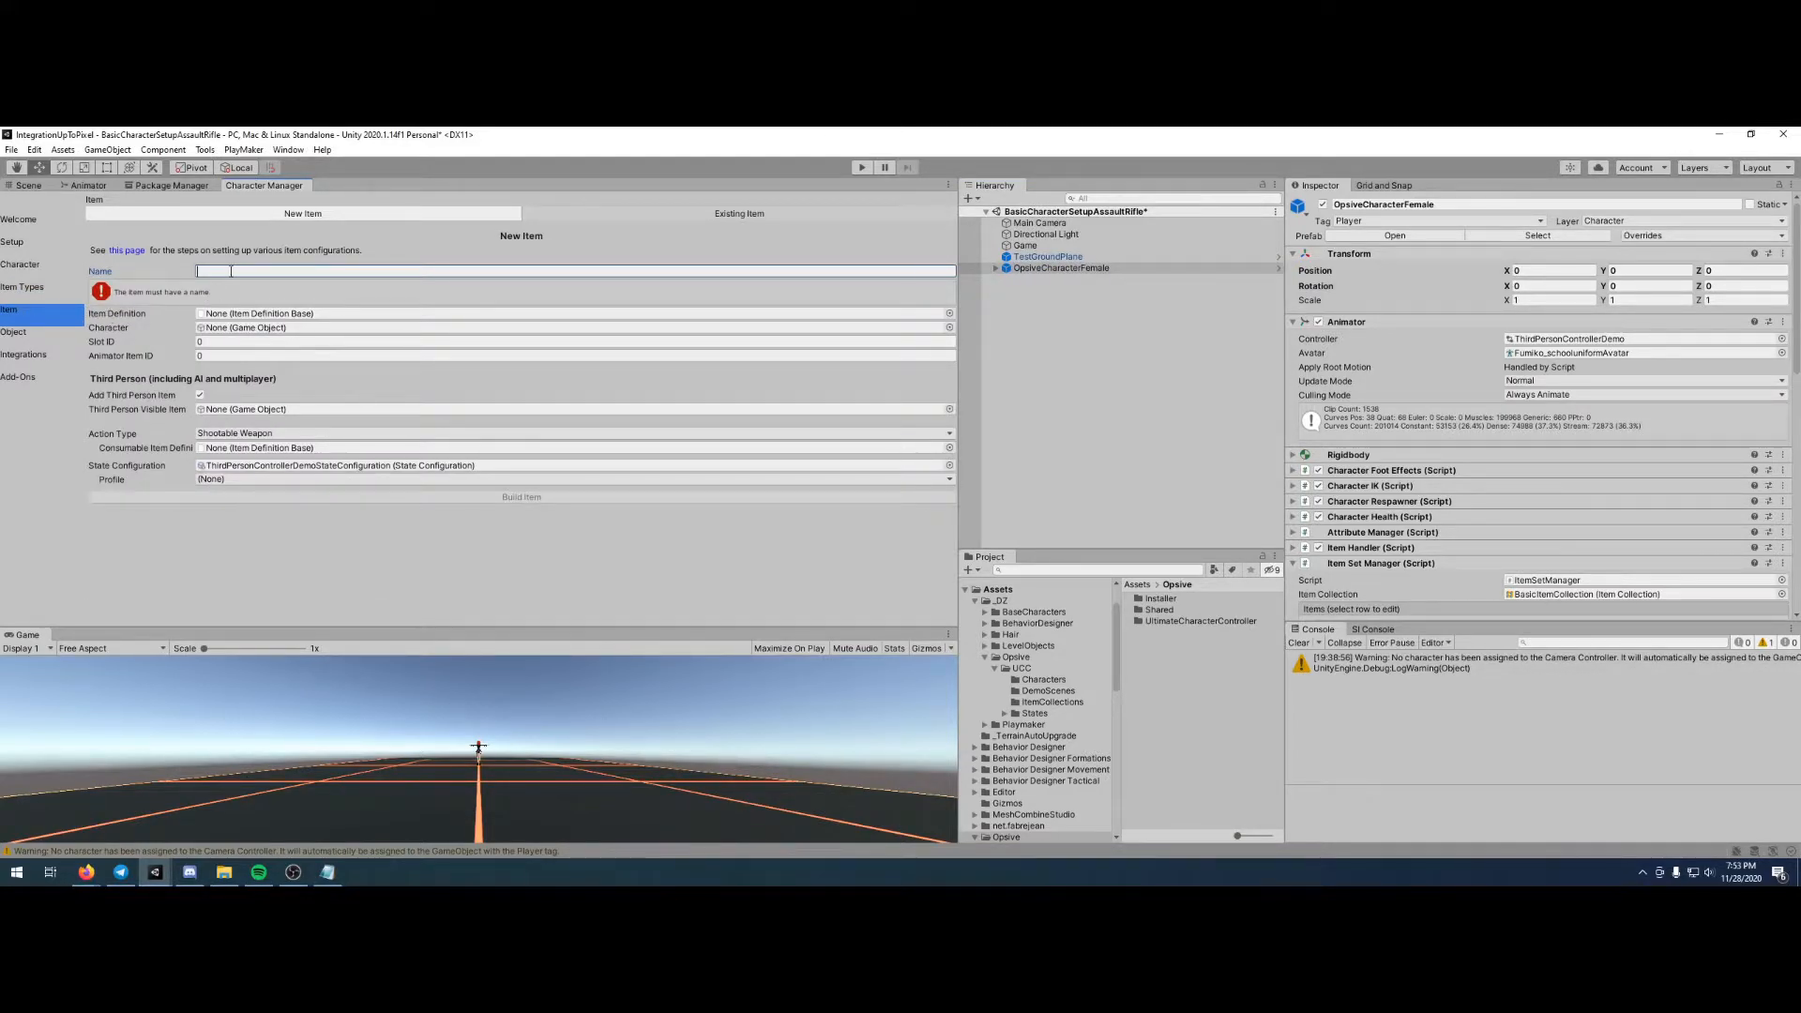
text(Assault)
text(lt)
text( Rifle)
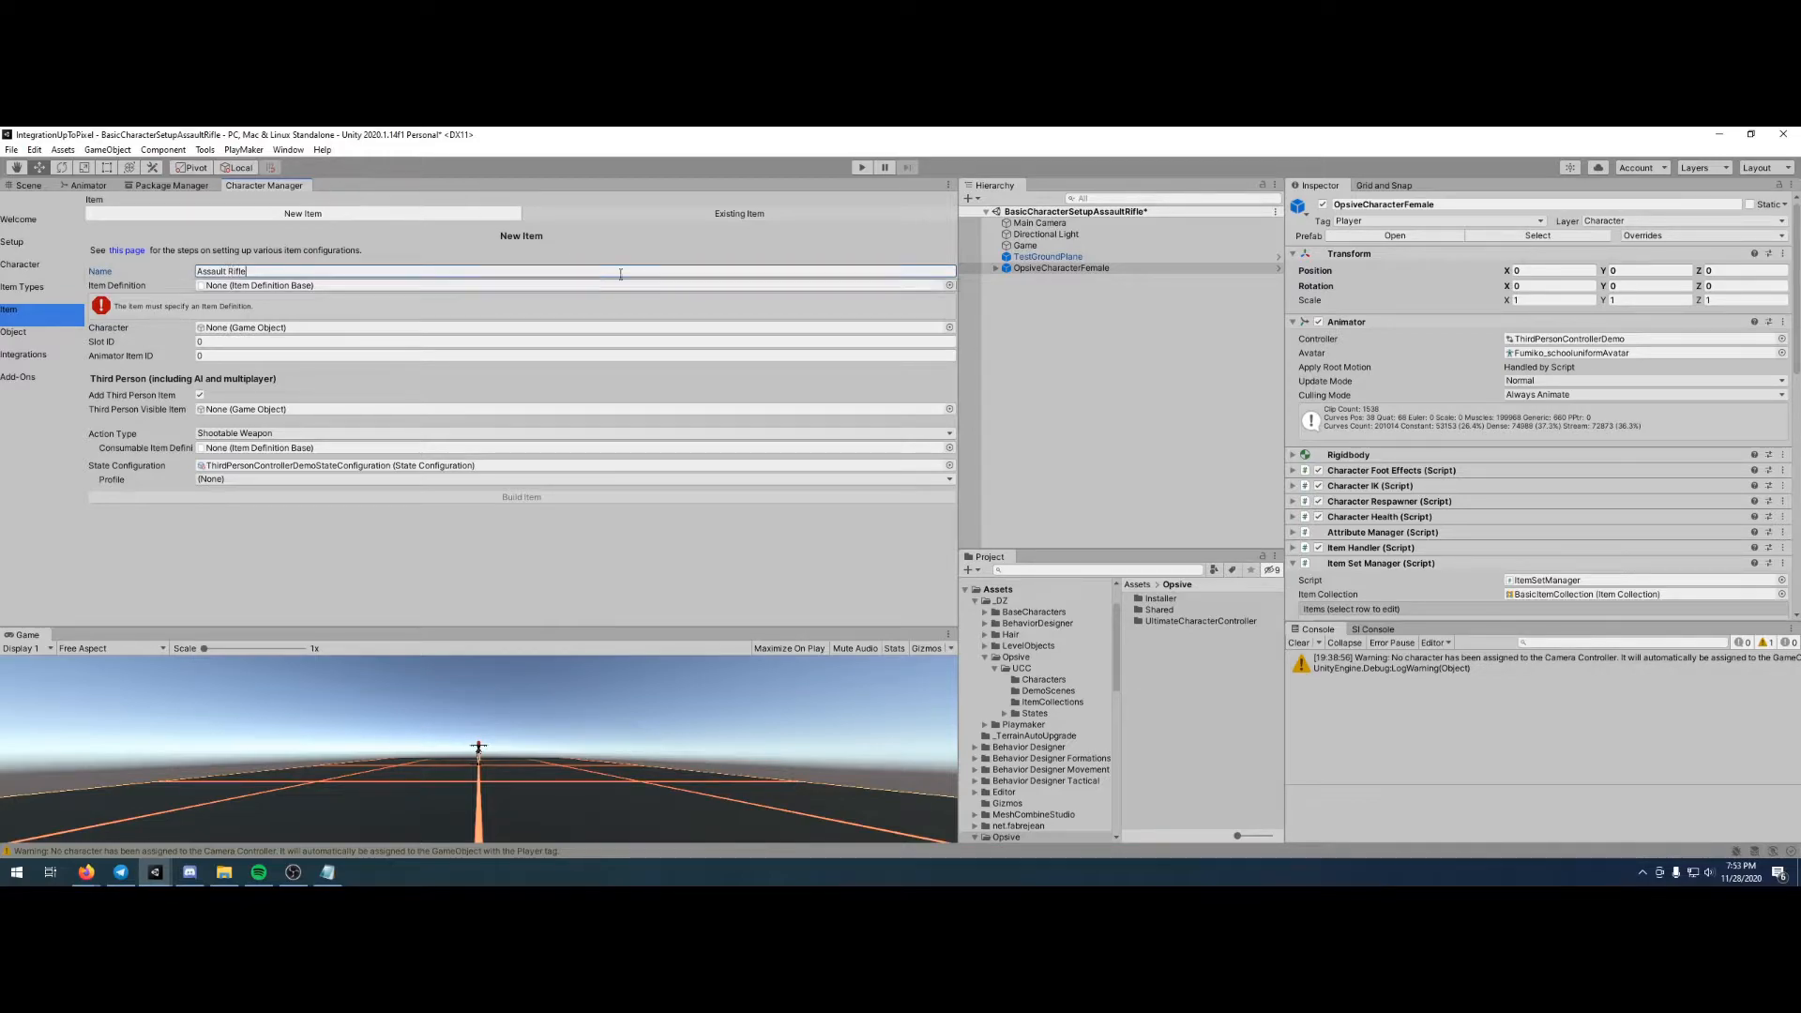
click(949, 285)
click(1027, 333)
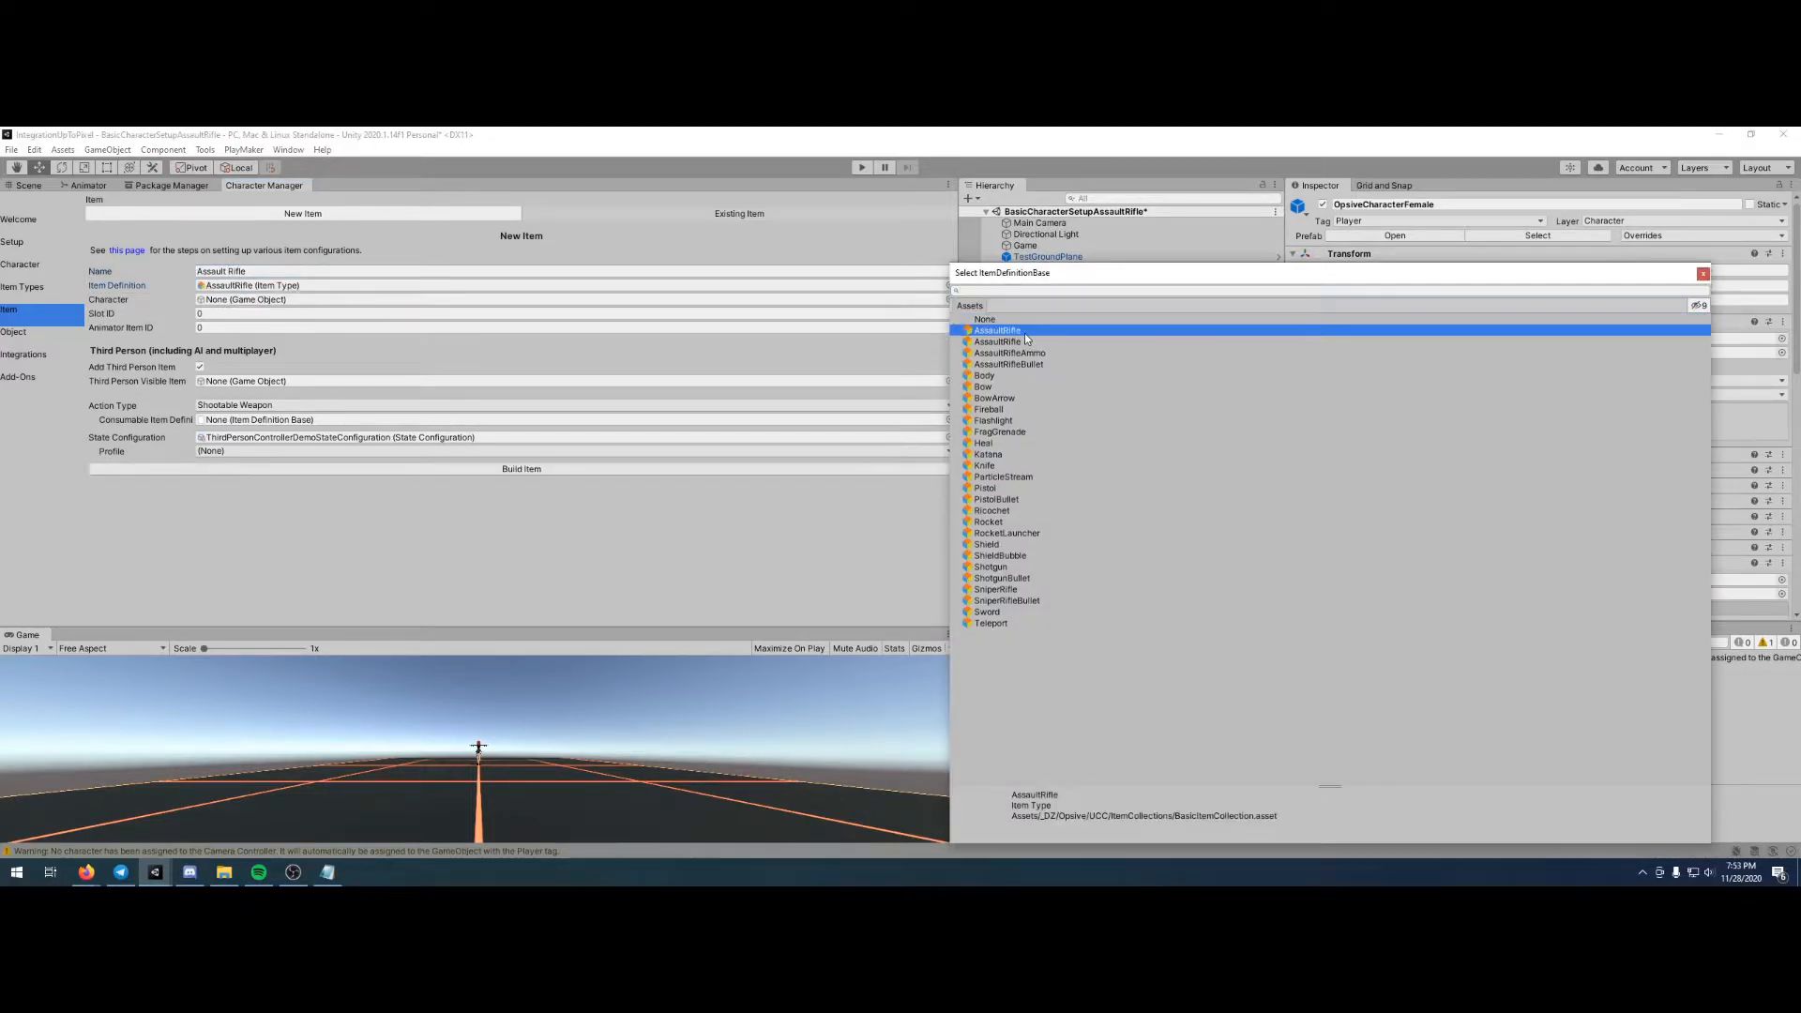
double_click(1021, 333)
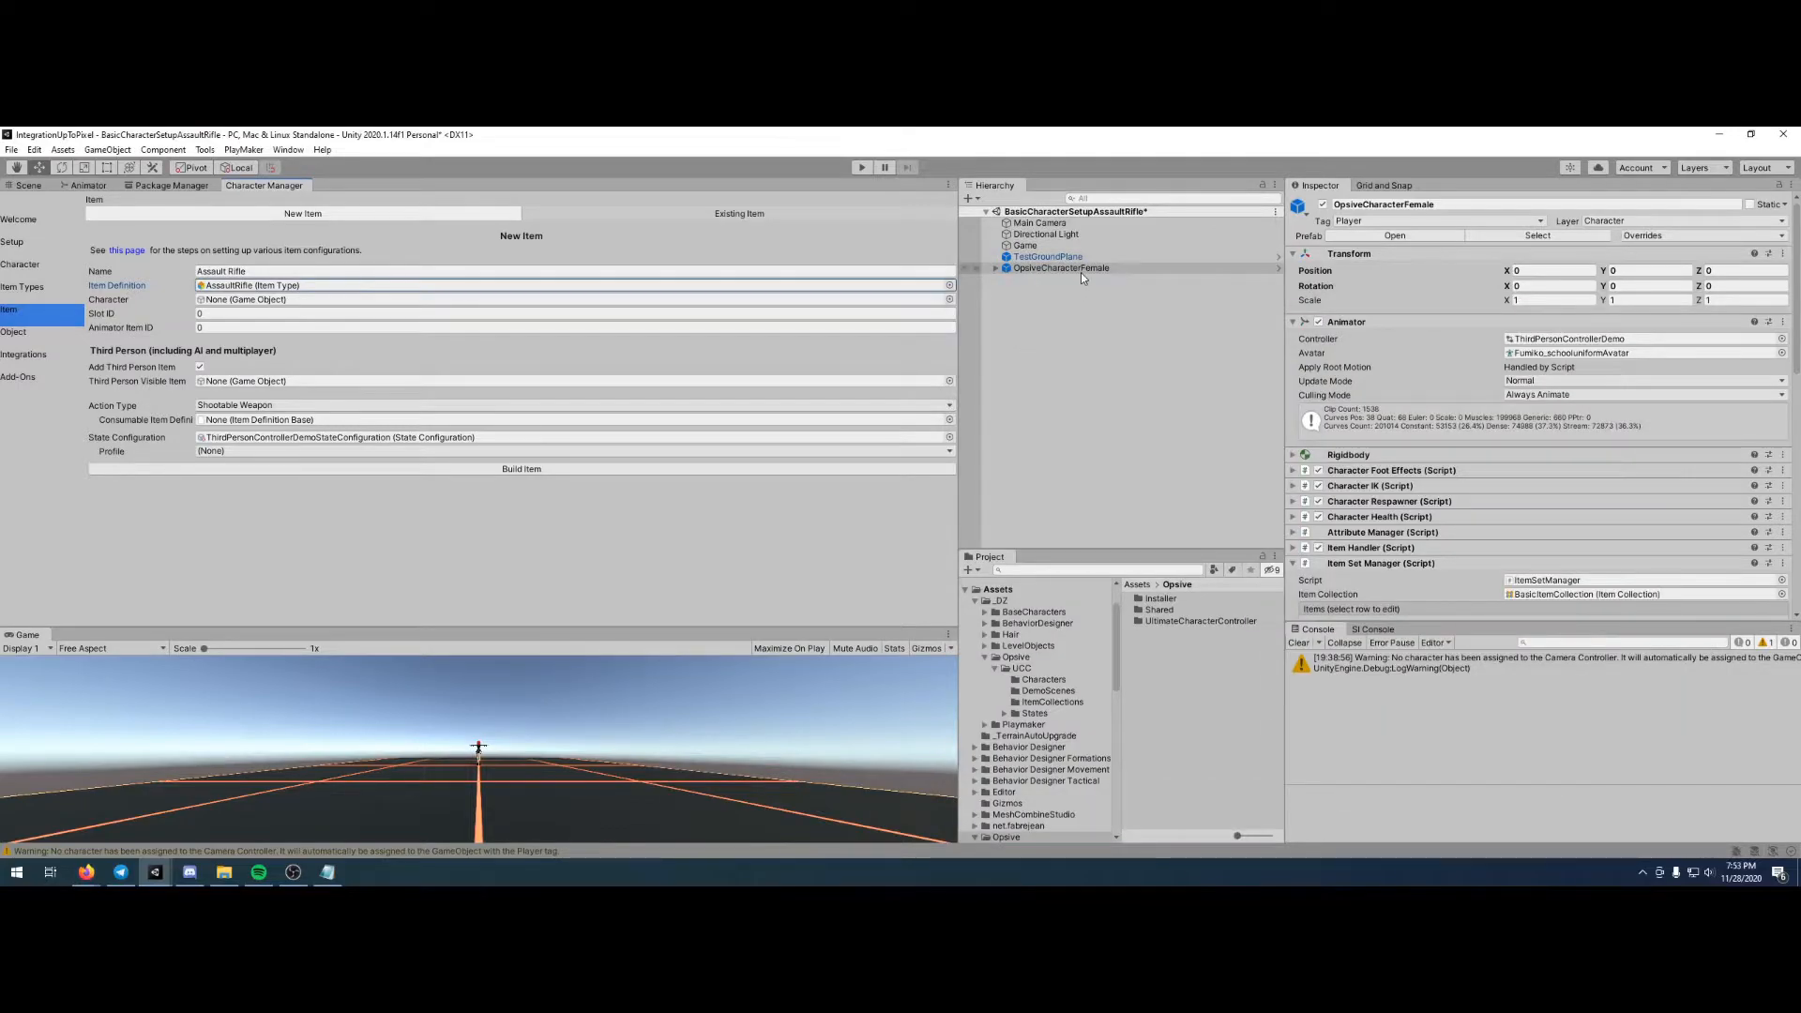
- Assign OpsiveCharacterFemale as the new item's character and enable adding the item to the default loadout
drag(1080, 272, 419, 296)
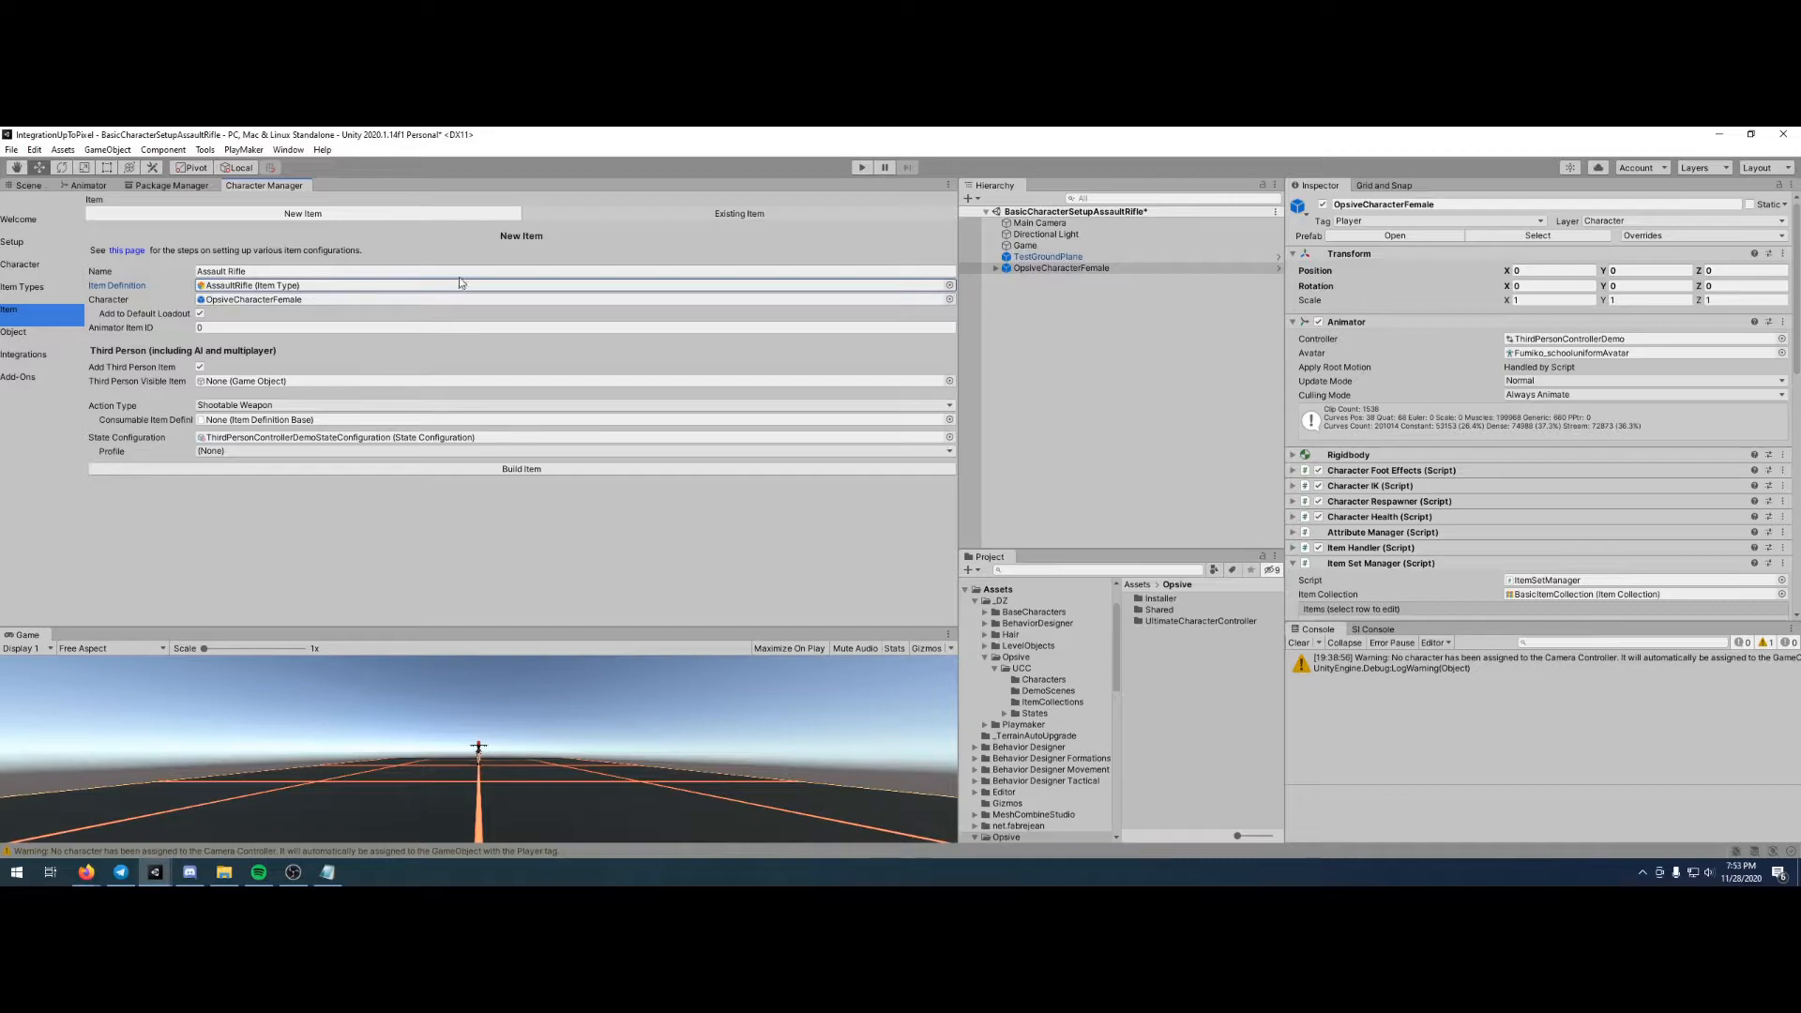
click(200, 315)
- Look up the Assault Rifle's default item ID in the Opsive documentation in Firefox, and set the Animator Item ID to 1 in Unity
mouse_move(160, 328)
click(84, 877)
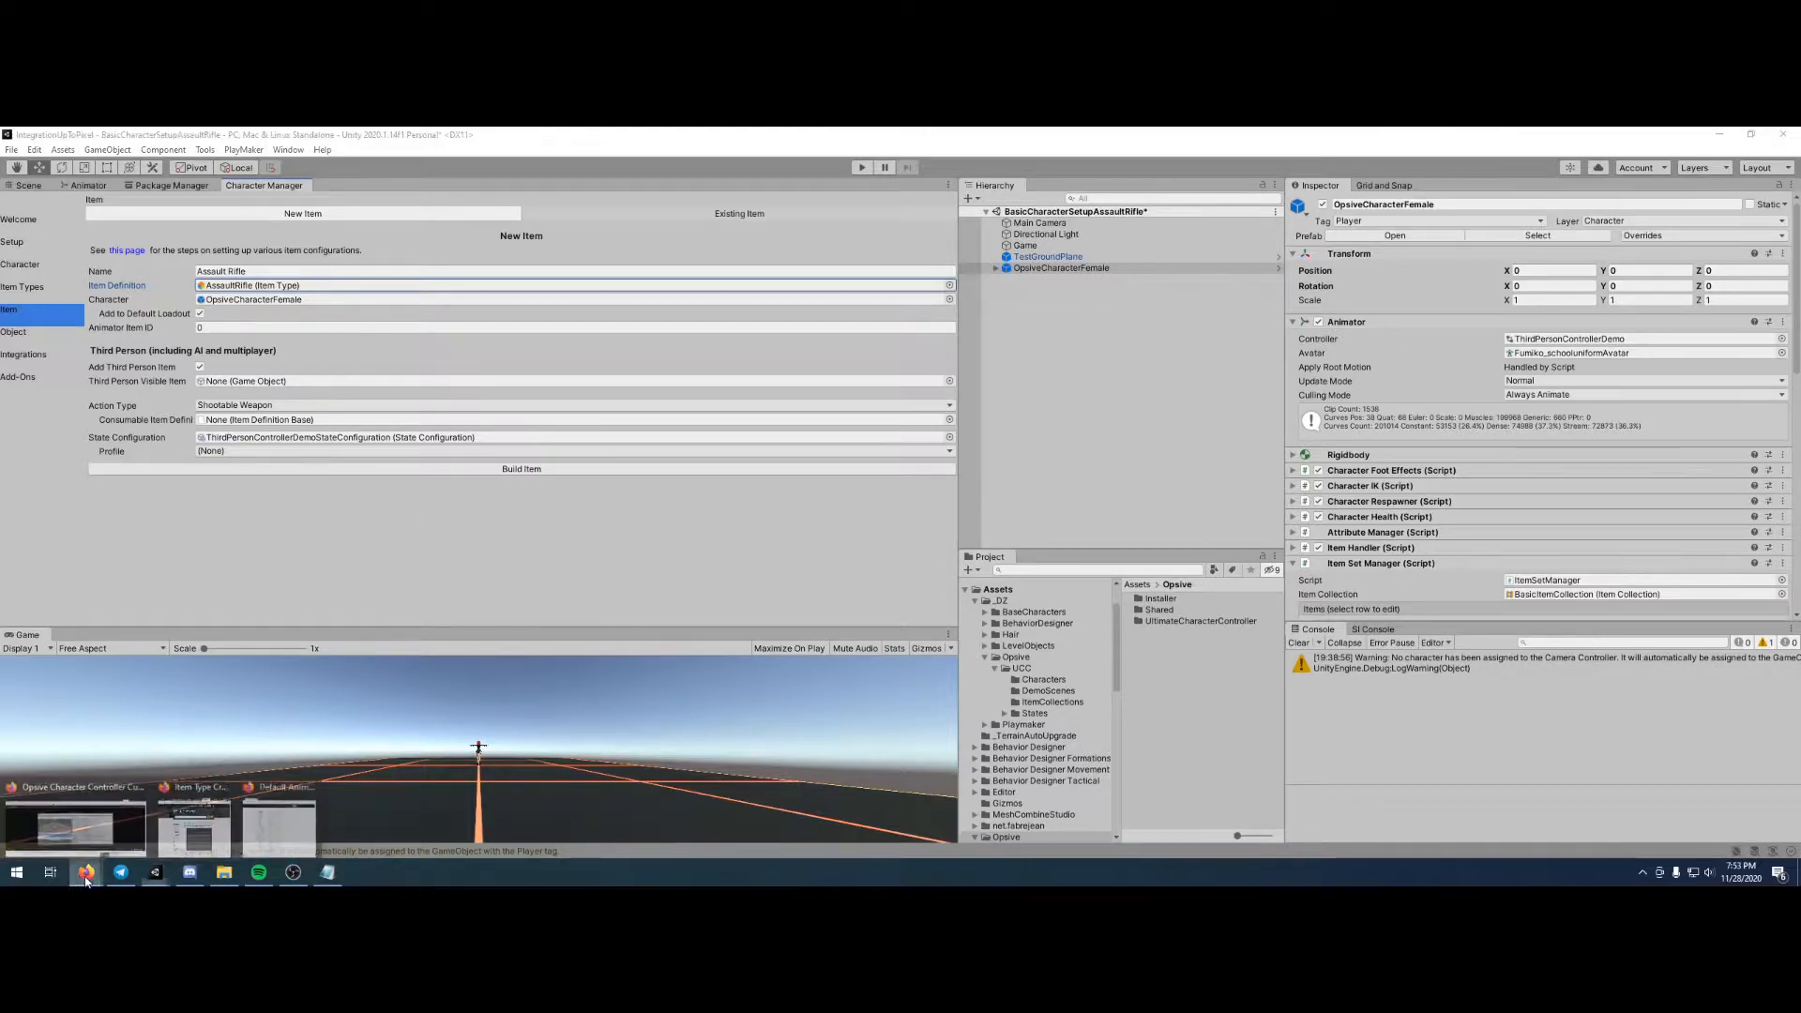
click(279, 818)
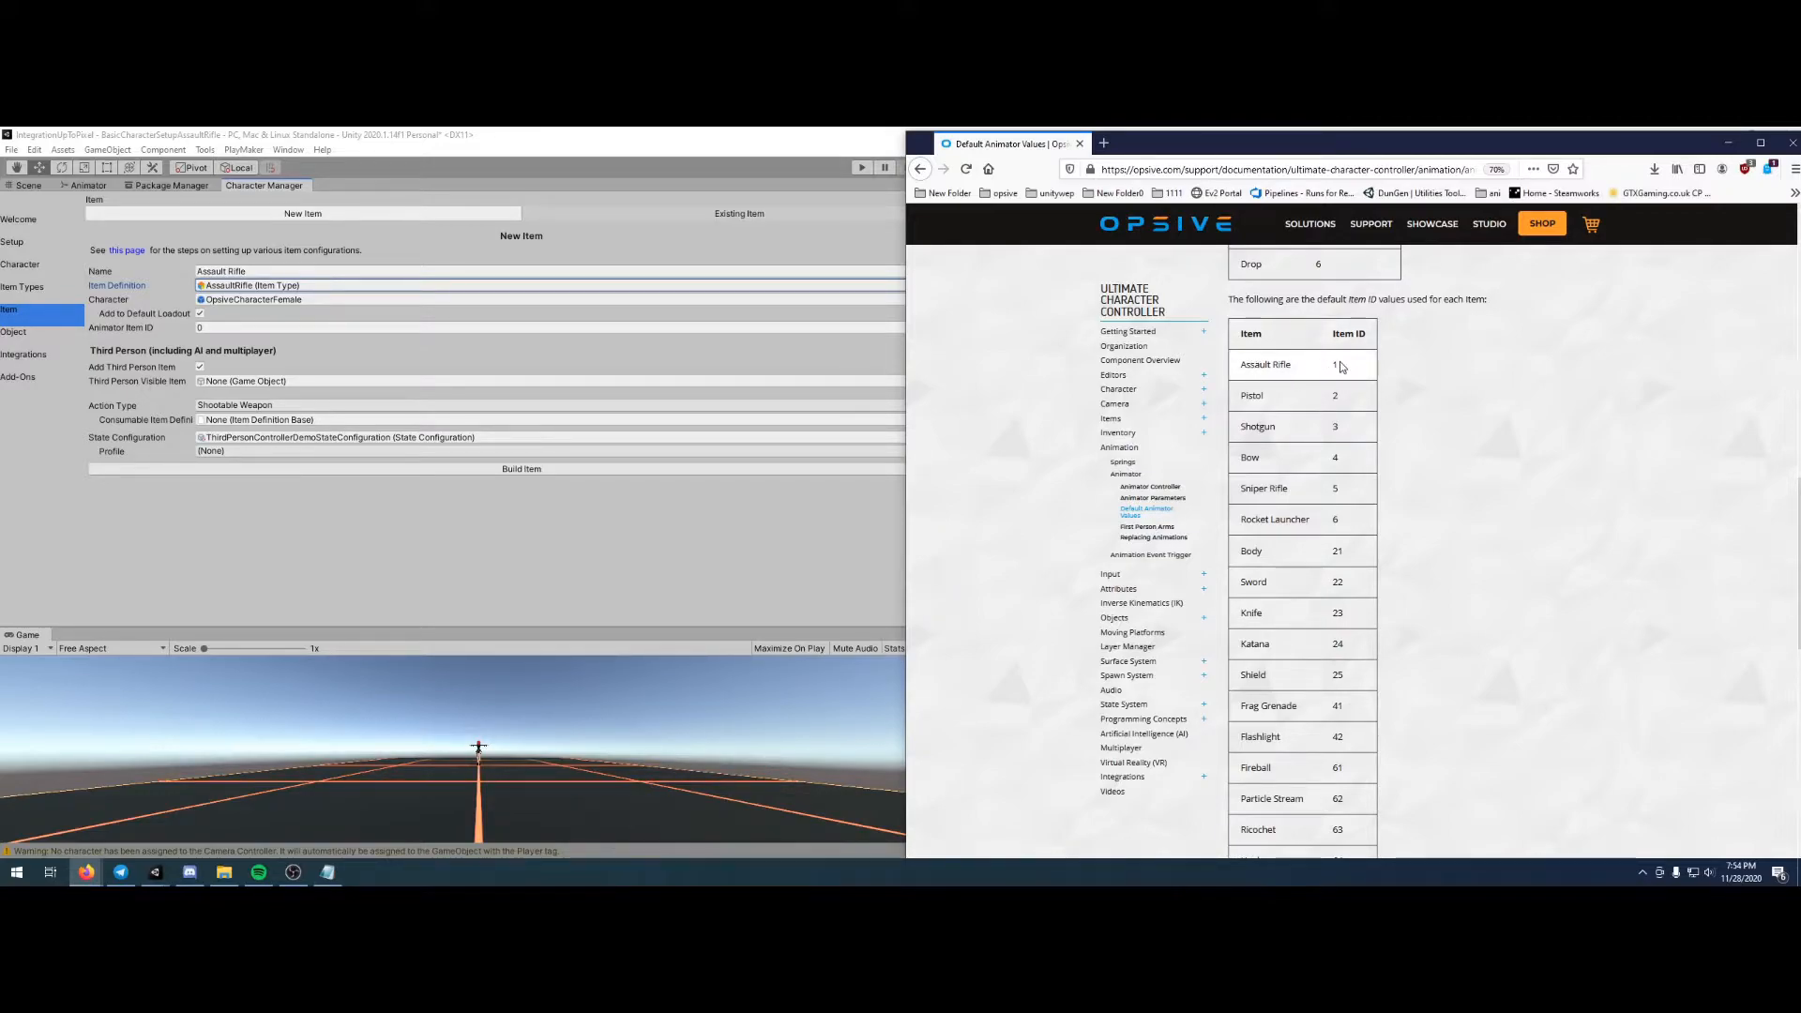
click(233, 327)
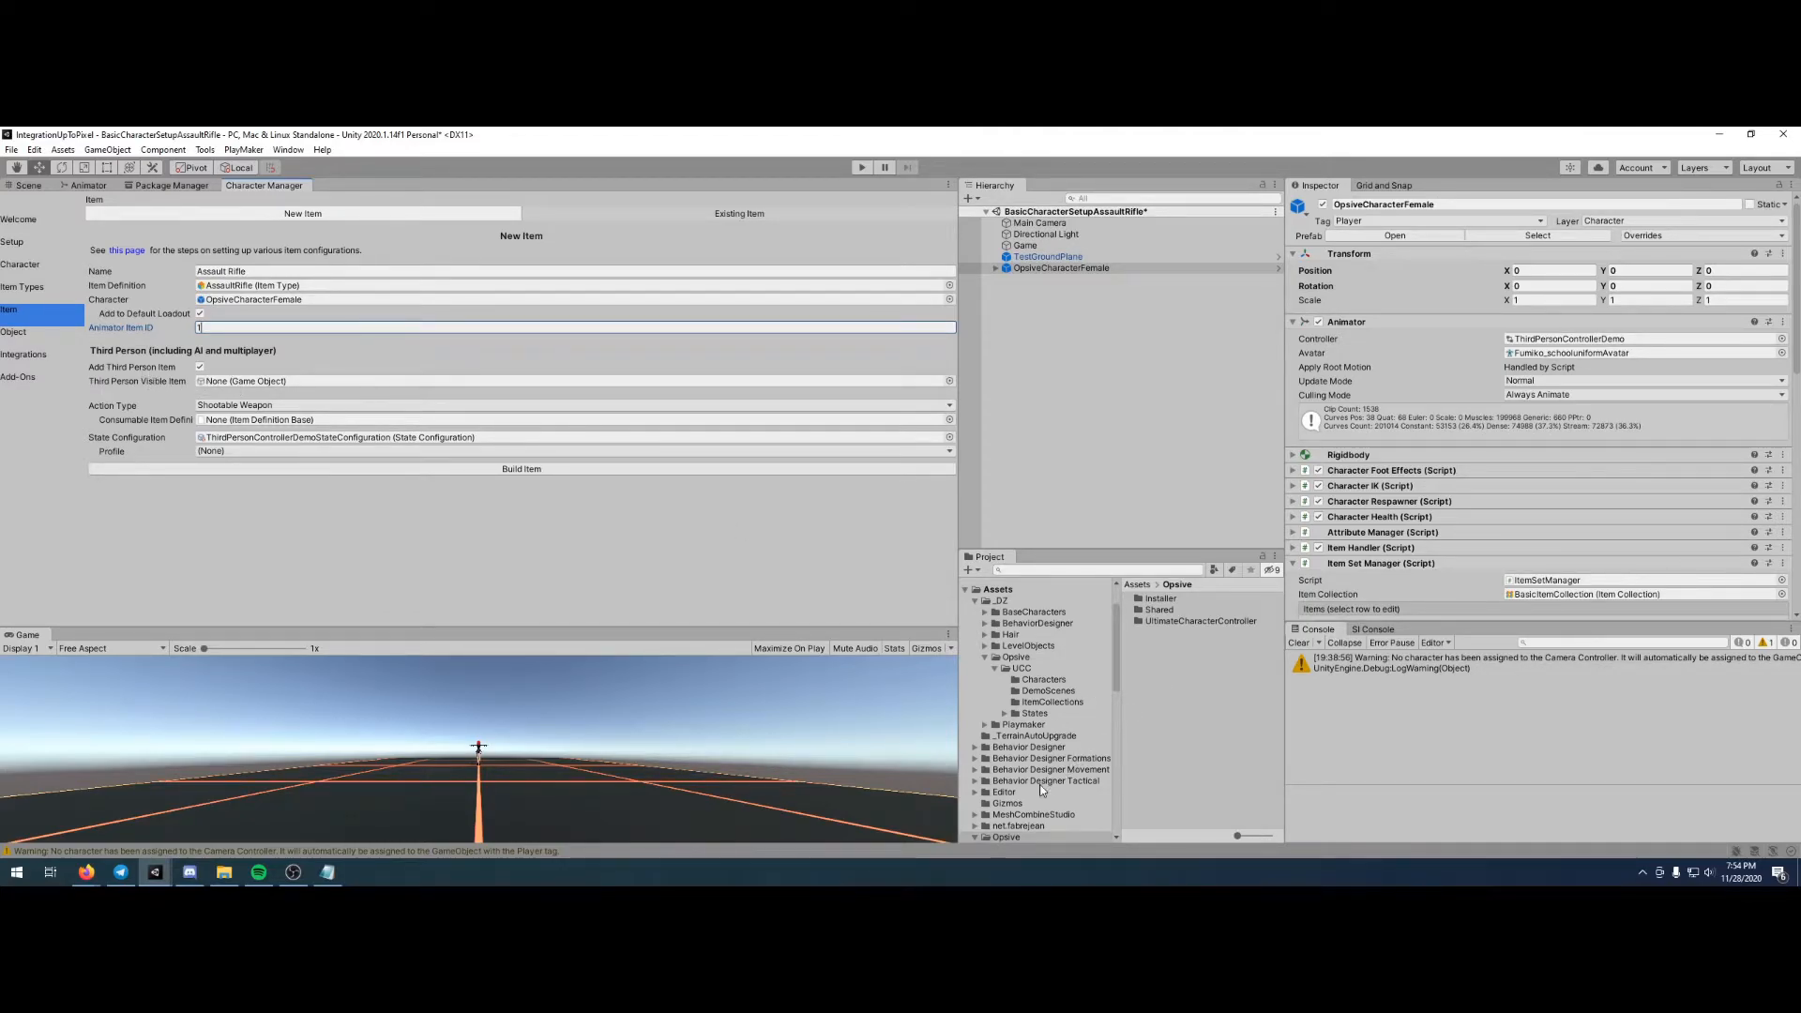
- Assign the AssaultRifle model from the Ultimate Character Controller demo's shooter item models as the Third Person Visible Item
scroll(1039, 796, down, 2)
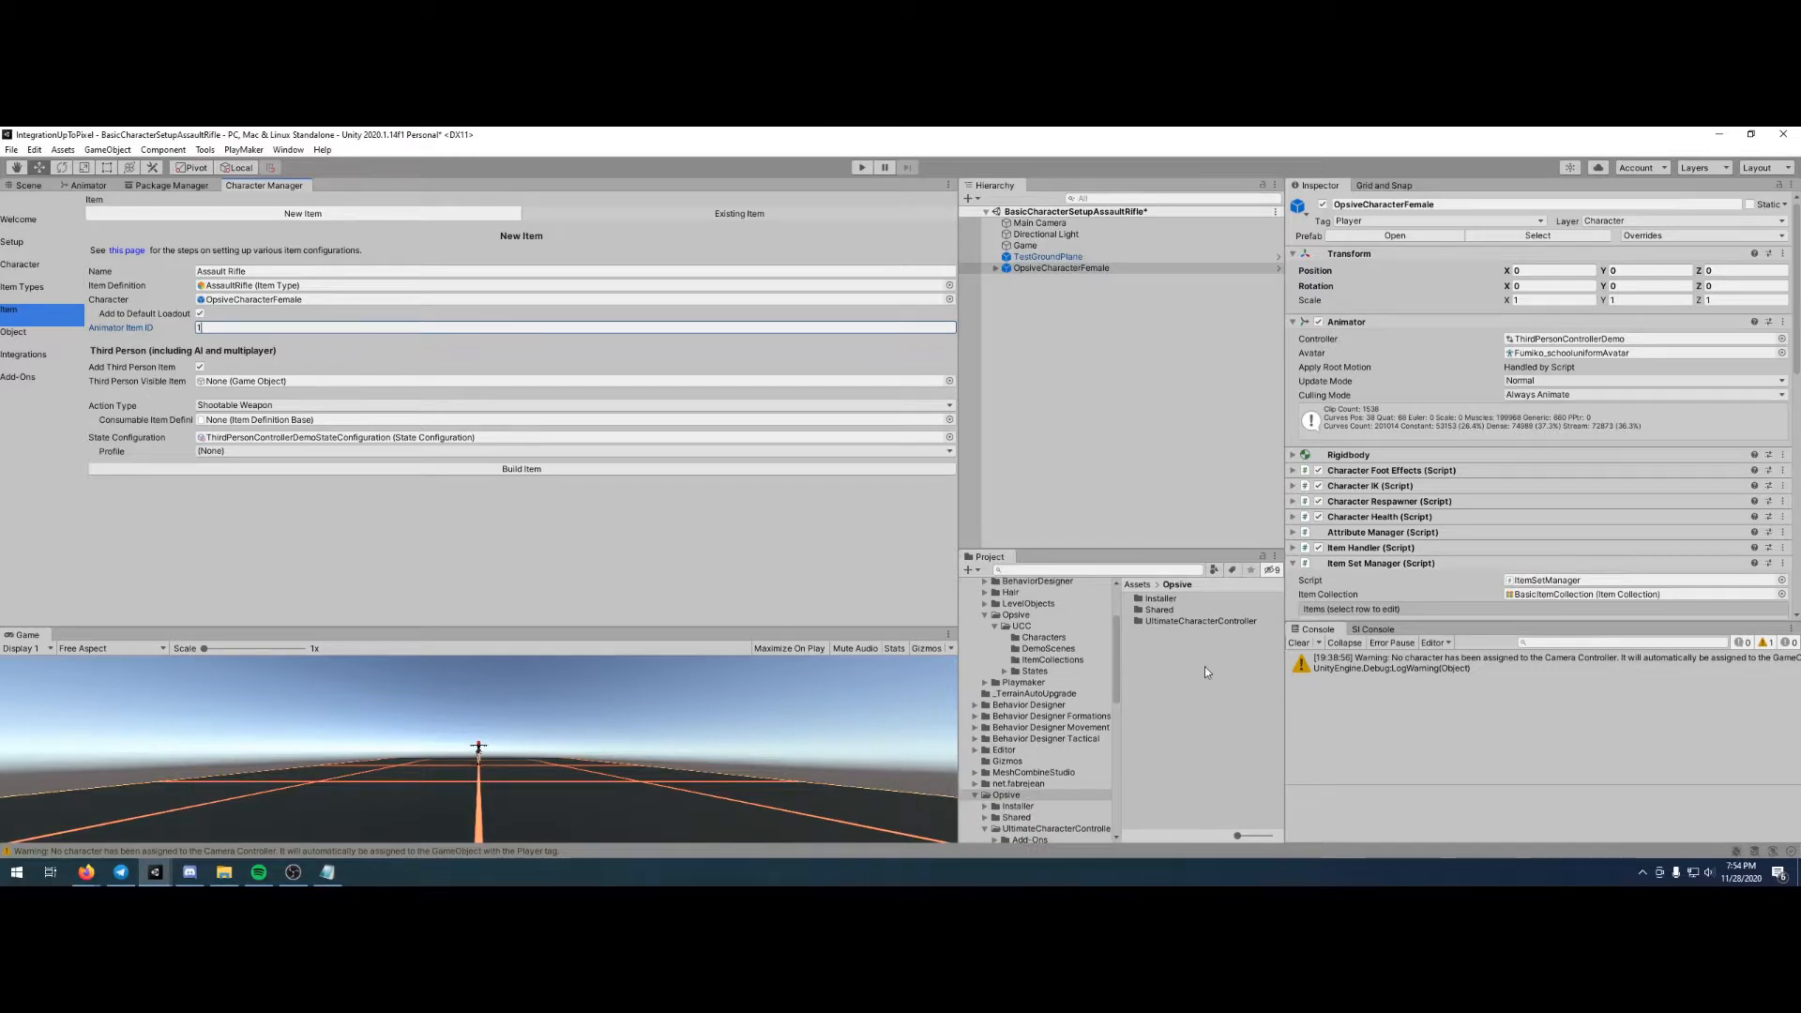
click(1193, 621)
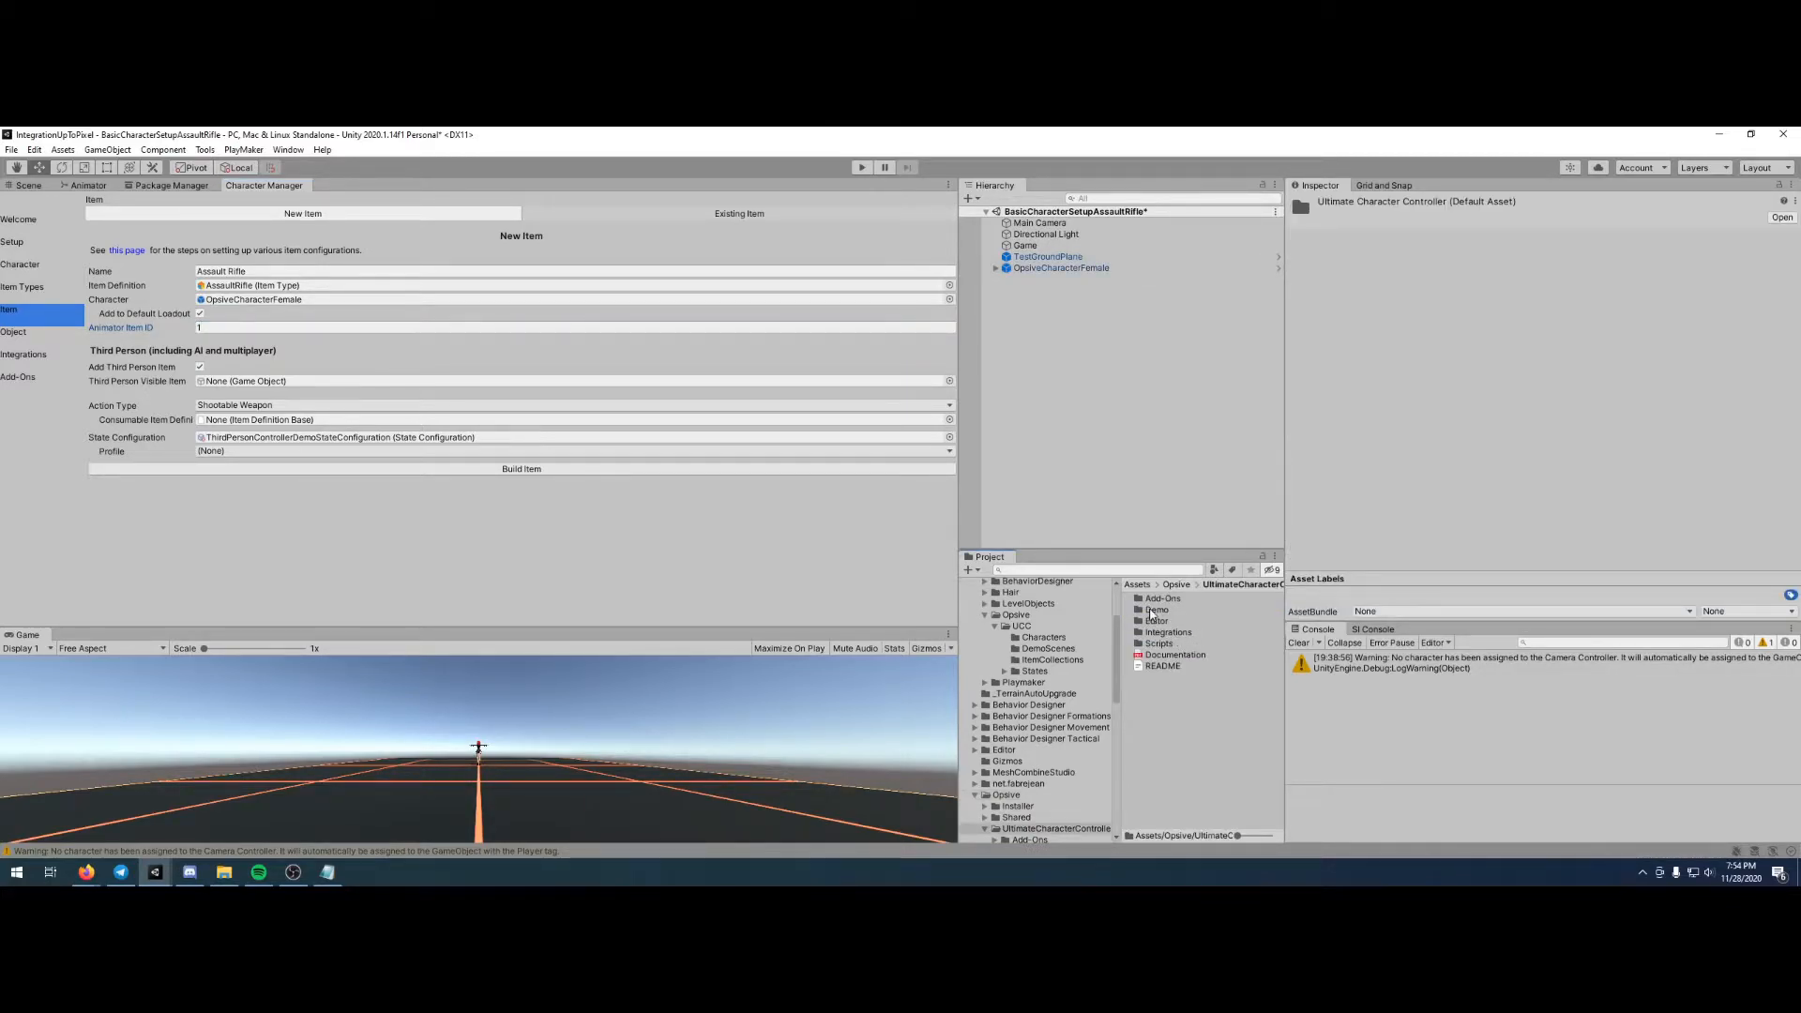
double_click(1154, 620)
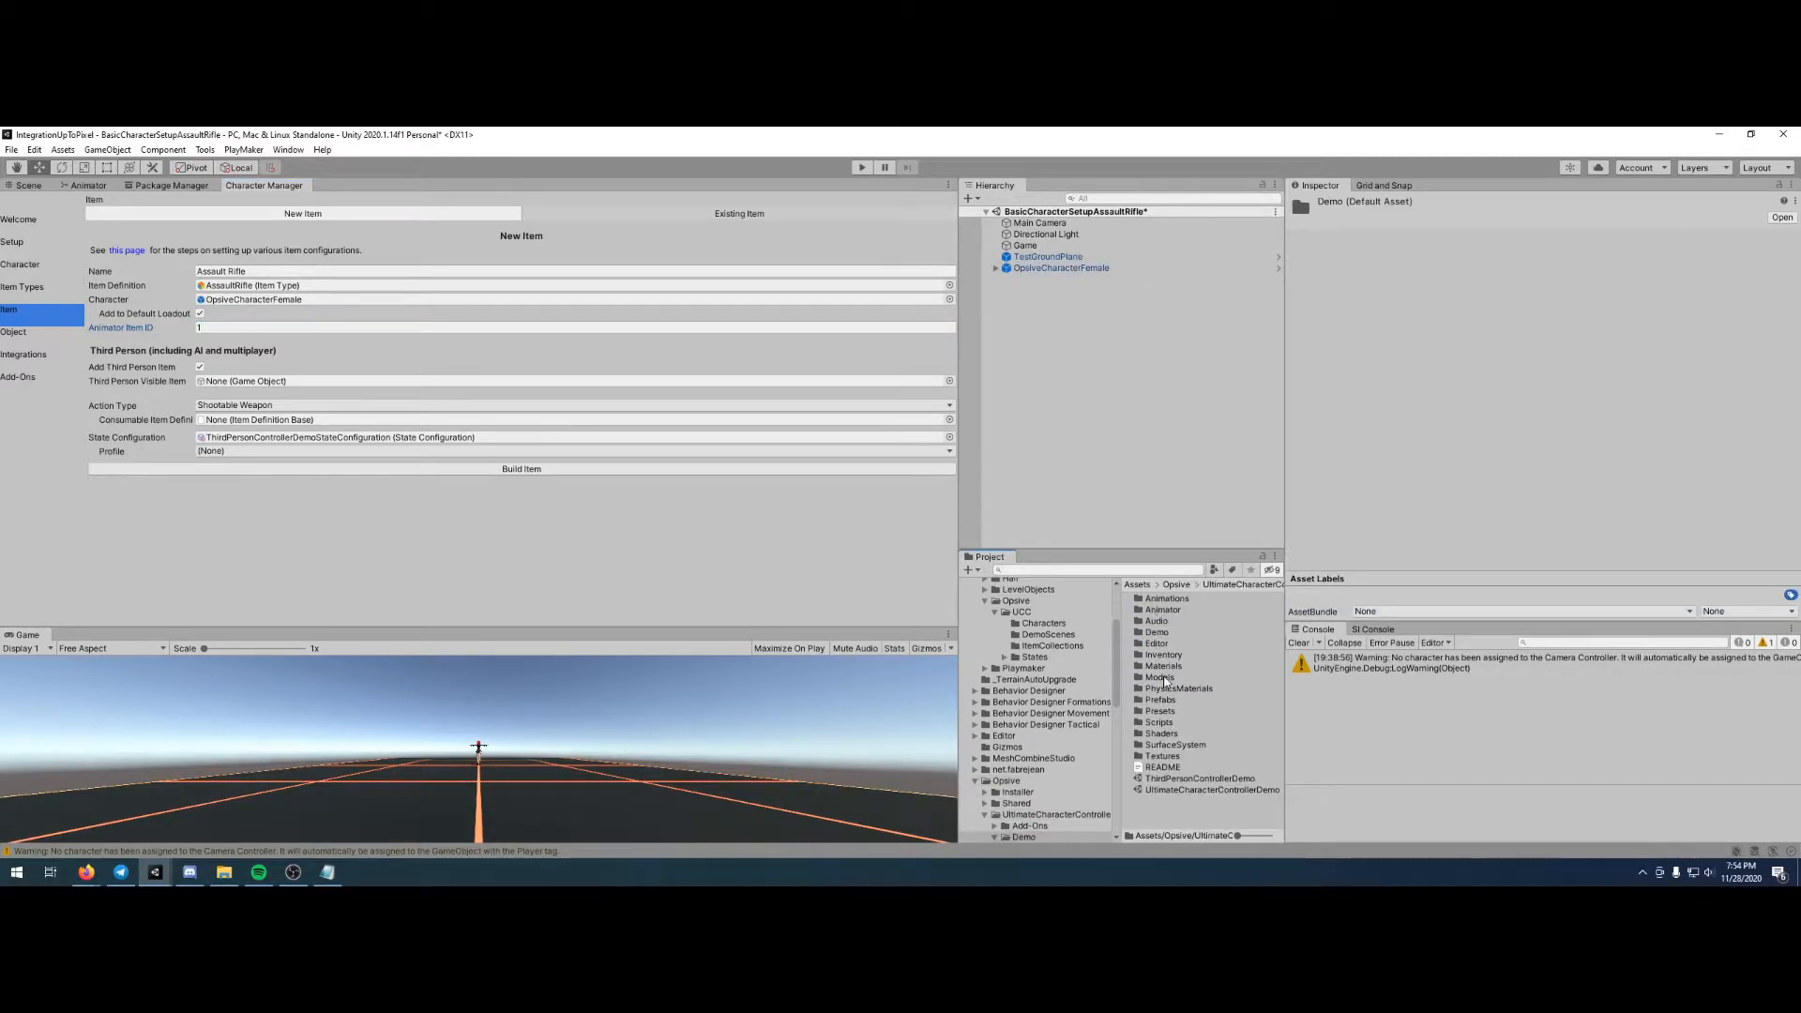
double_click(1164, 677)
double_click(1160, 610)
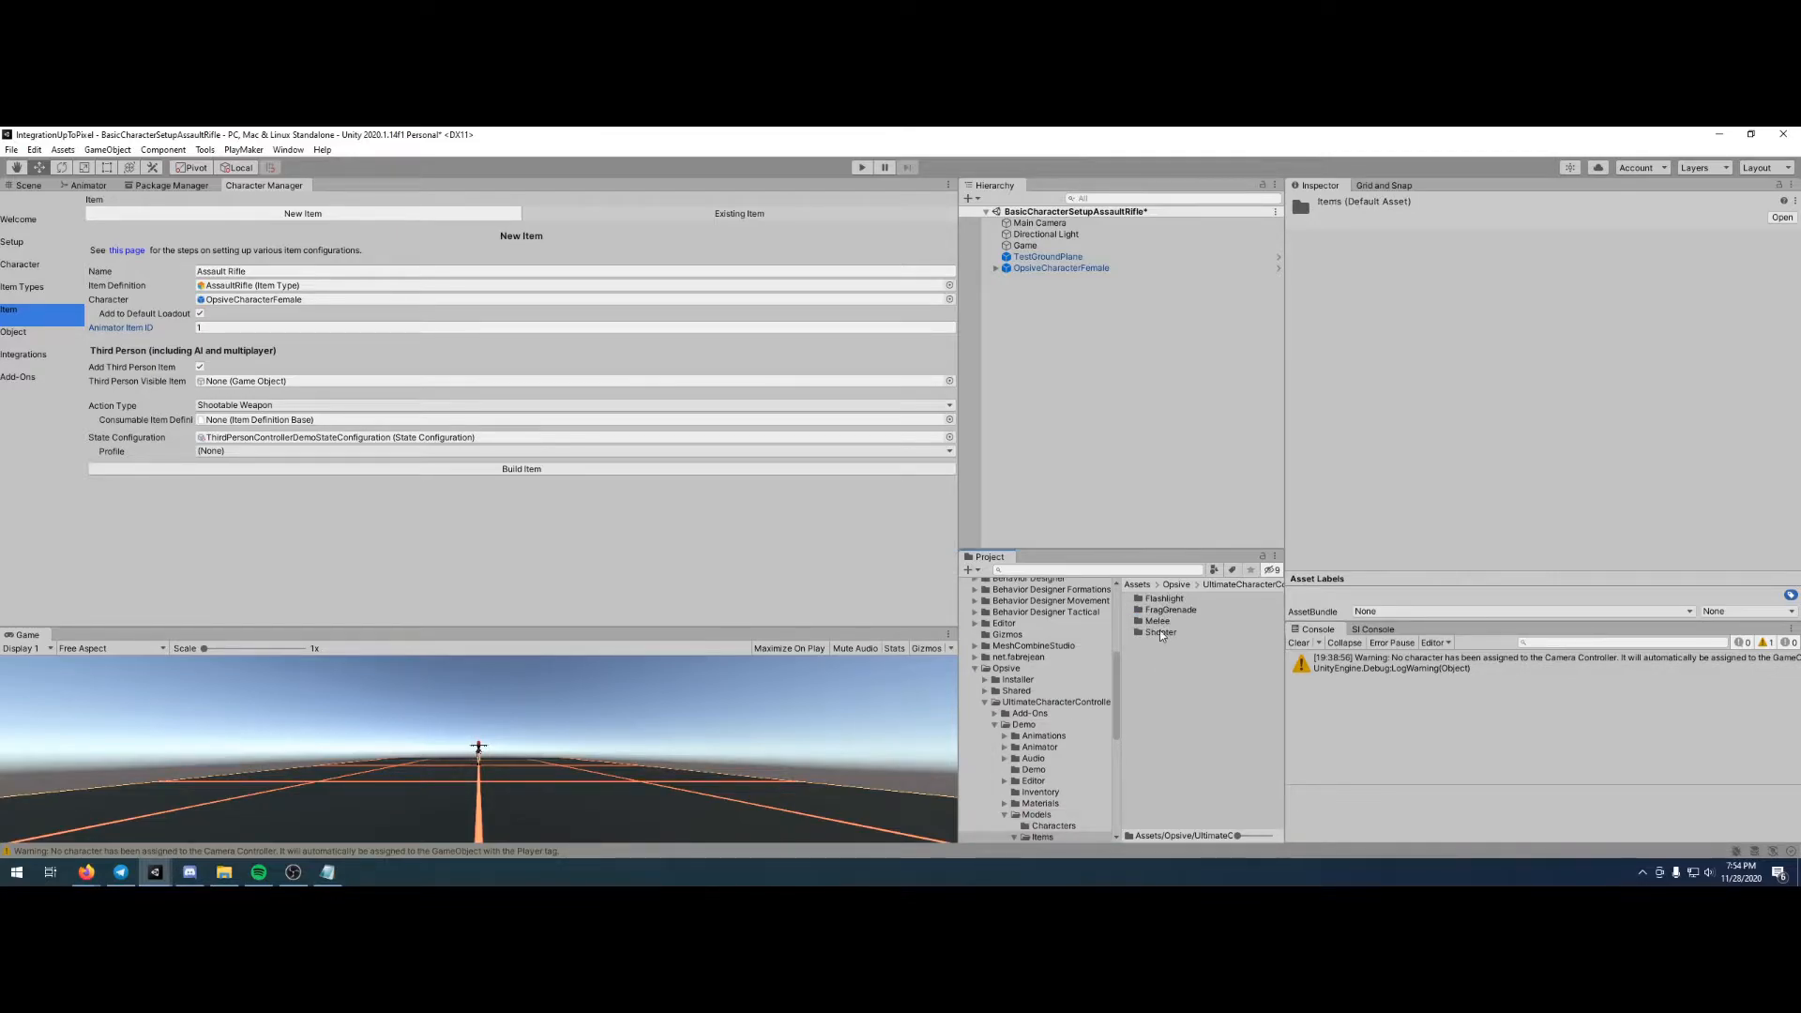
double_click(1160, 632)
double_click(1164, 598)
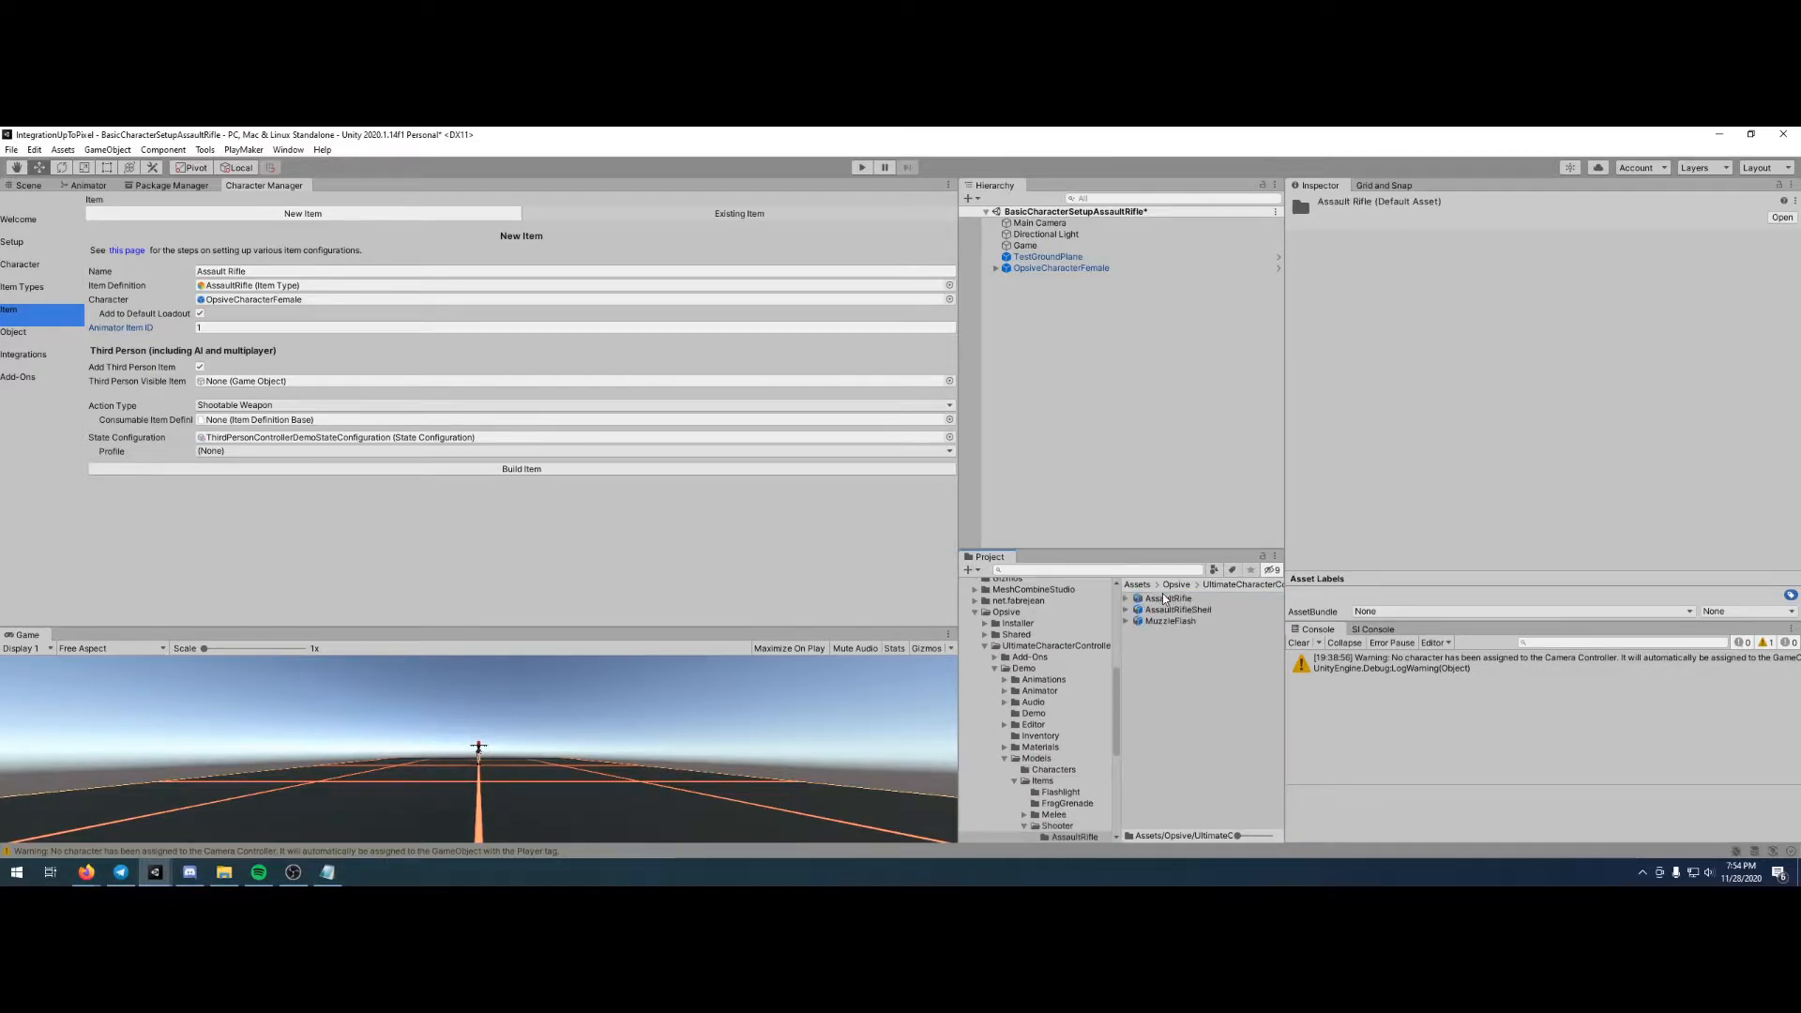
drag(1164, 599, 270, 389)
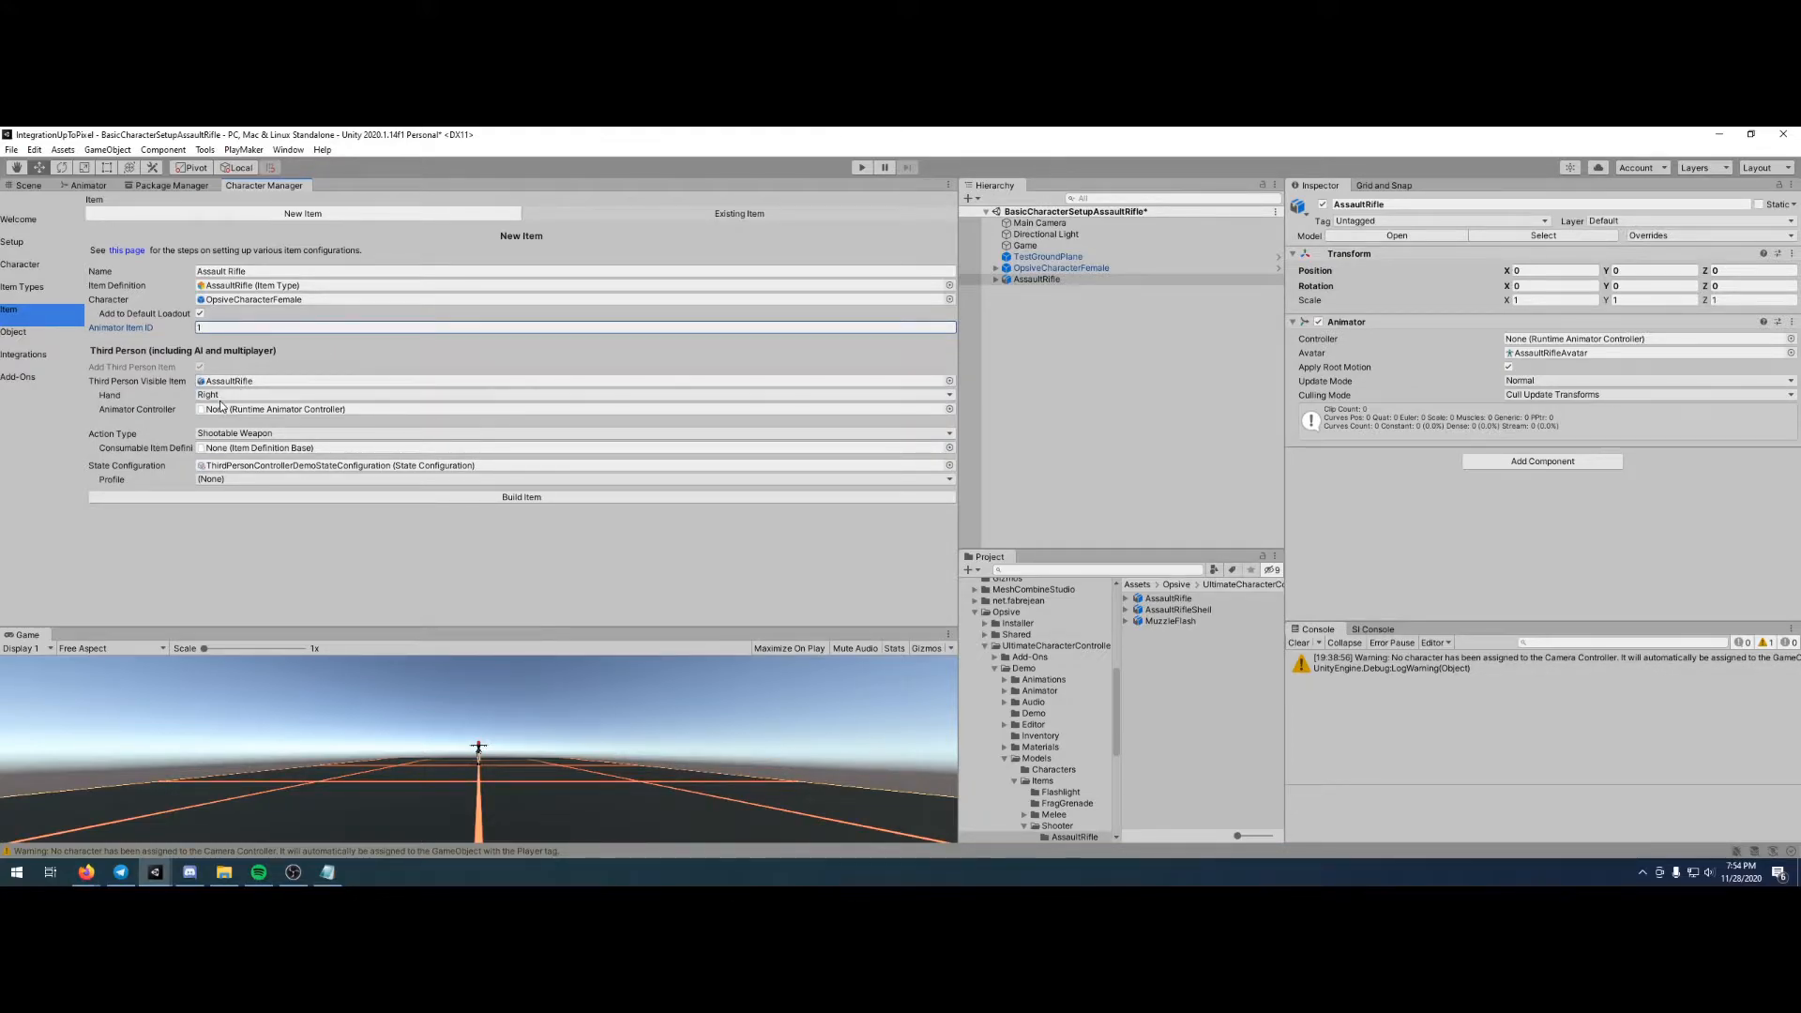
- Assign the AssaultRifle runtime animator controller to the new item's third person Animator Controller
click(950, 409)
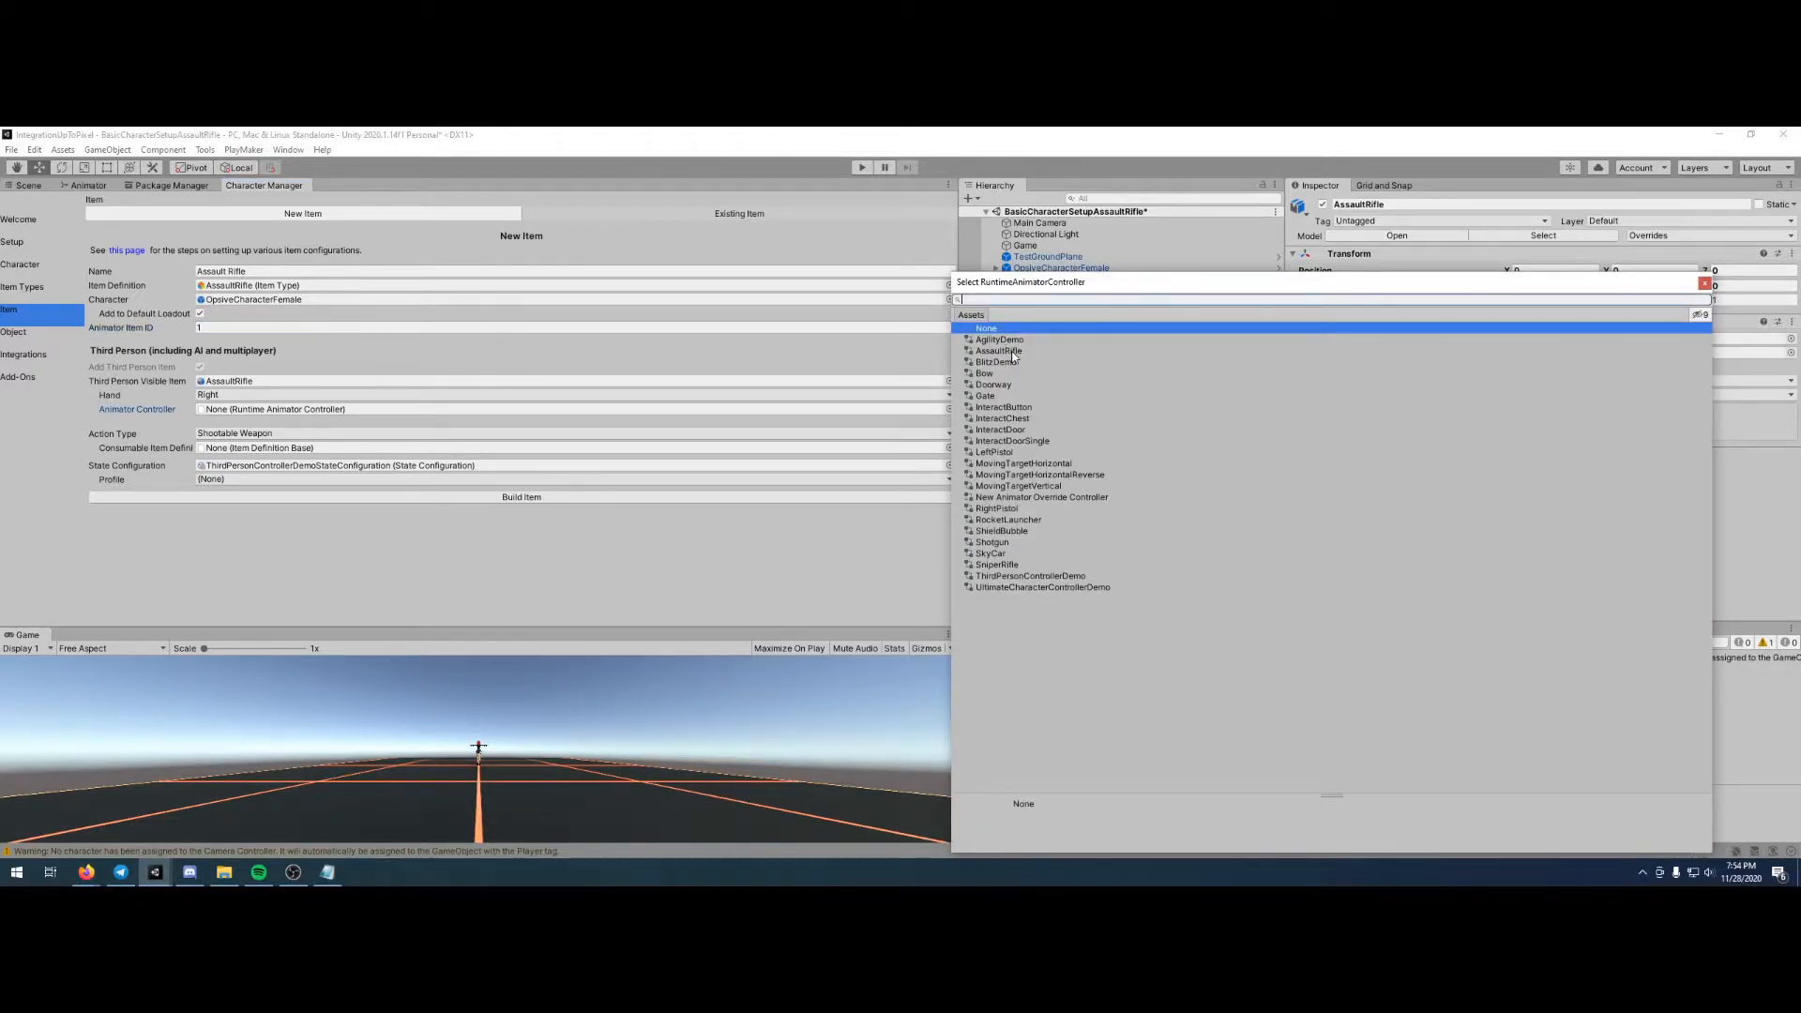
click(999, 351)
double_click(1055, 352)
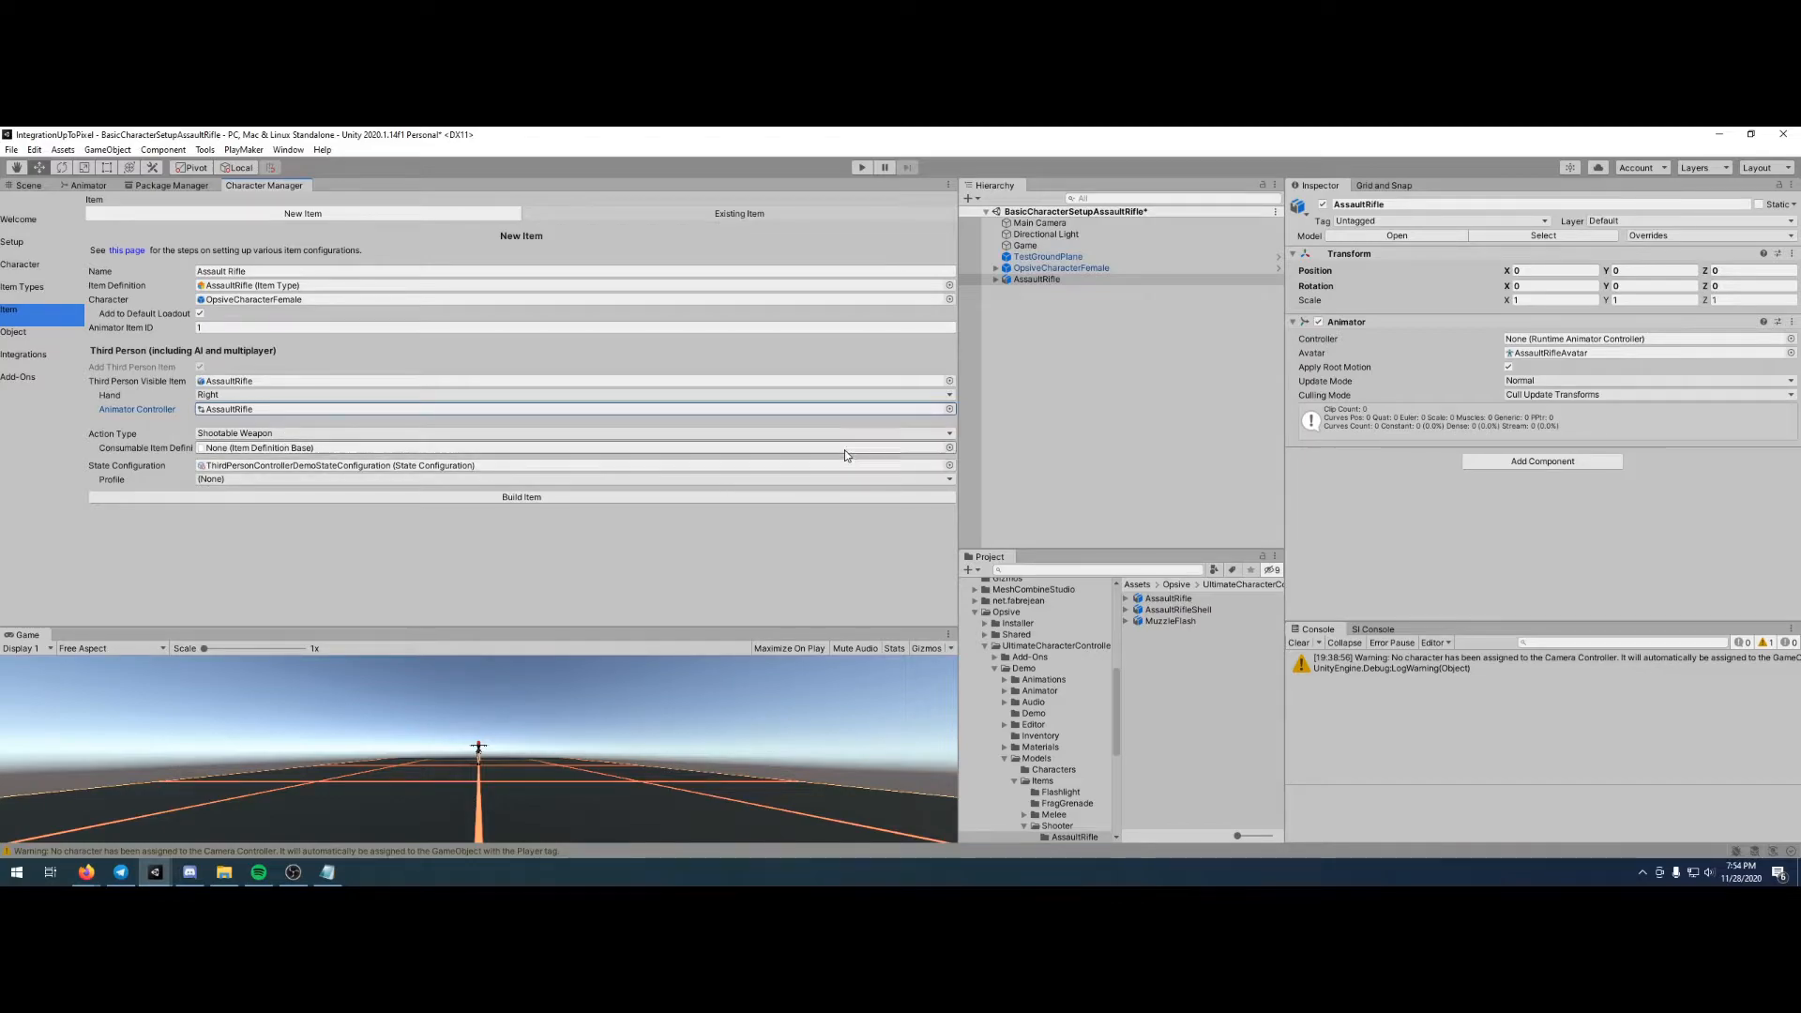
- Set the consumable item definition to AssaultRifleAmmo from BasicItemCollection and build the Assault Rifle item
click(949, 447)
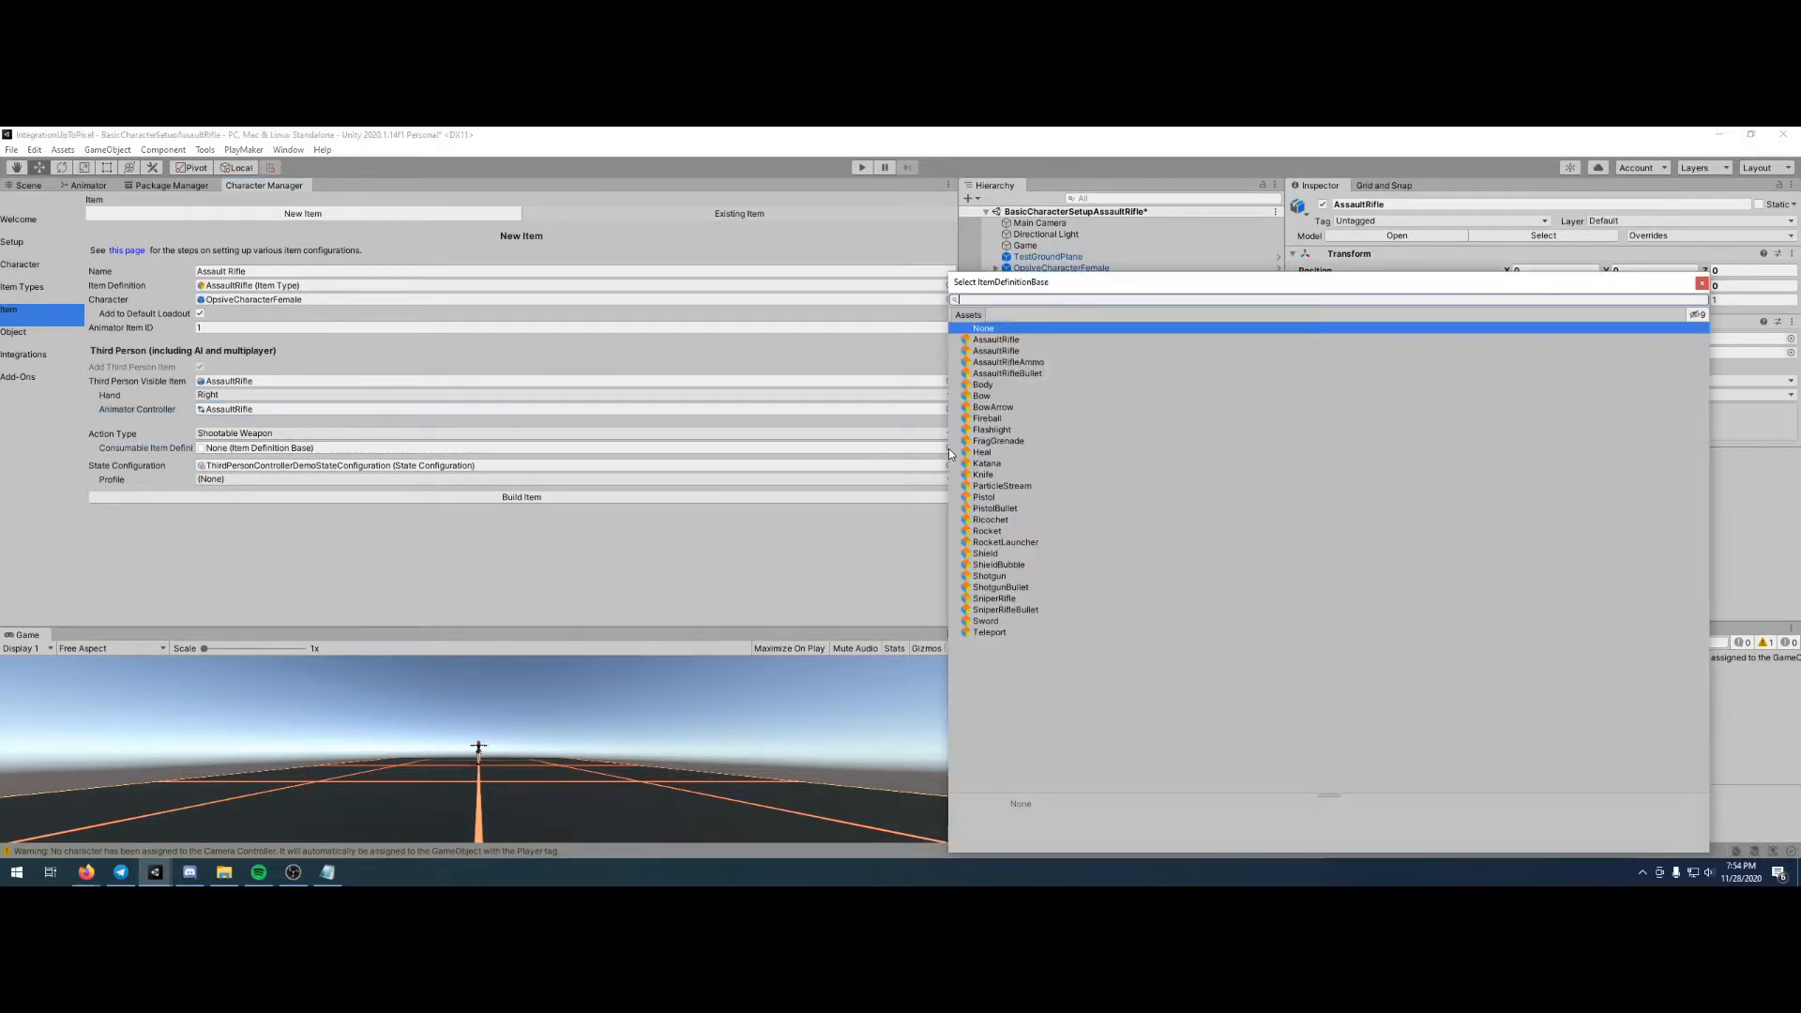
click(1024, 365)
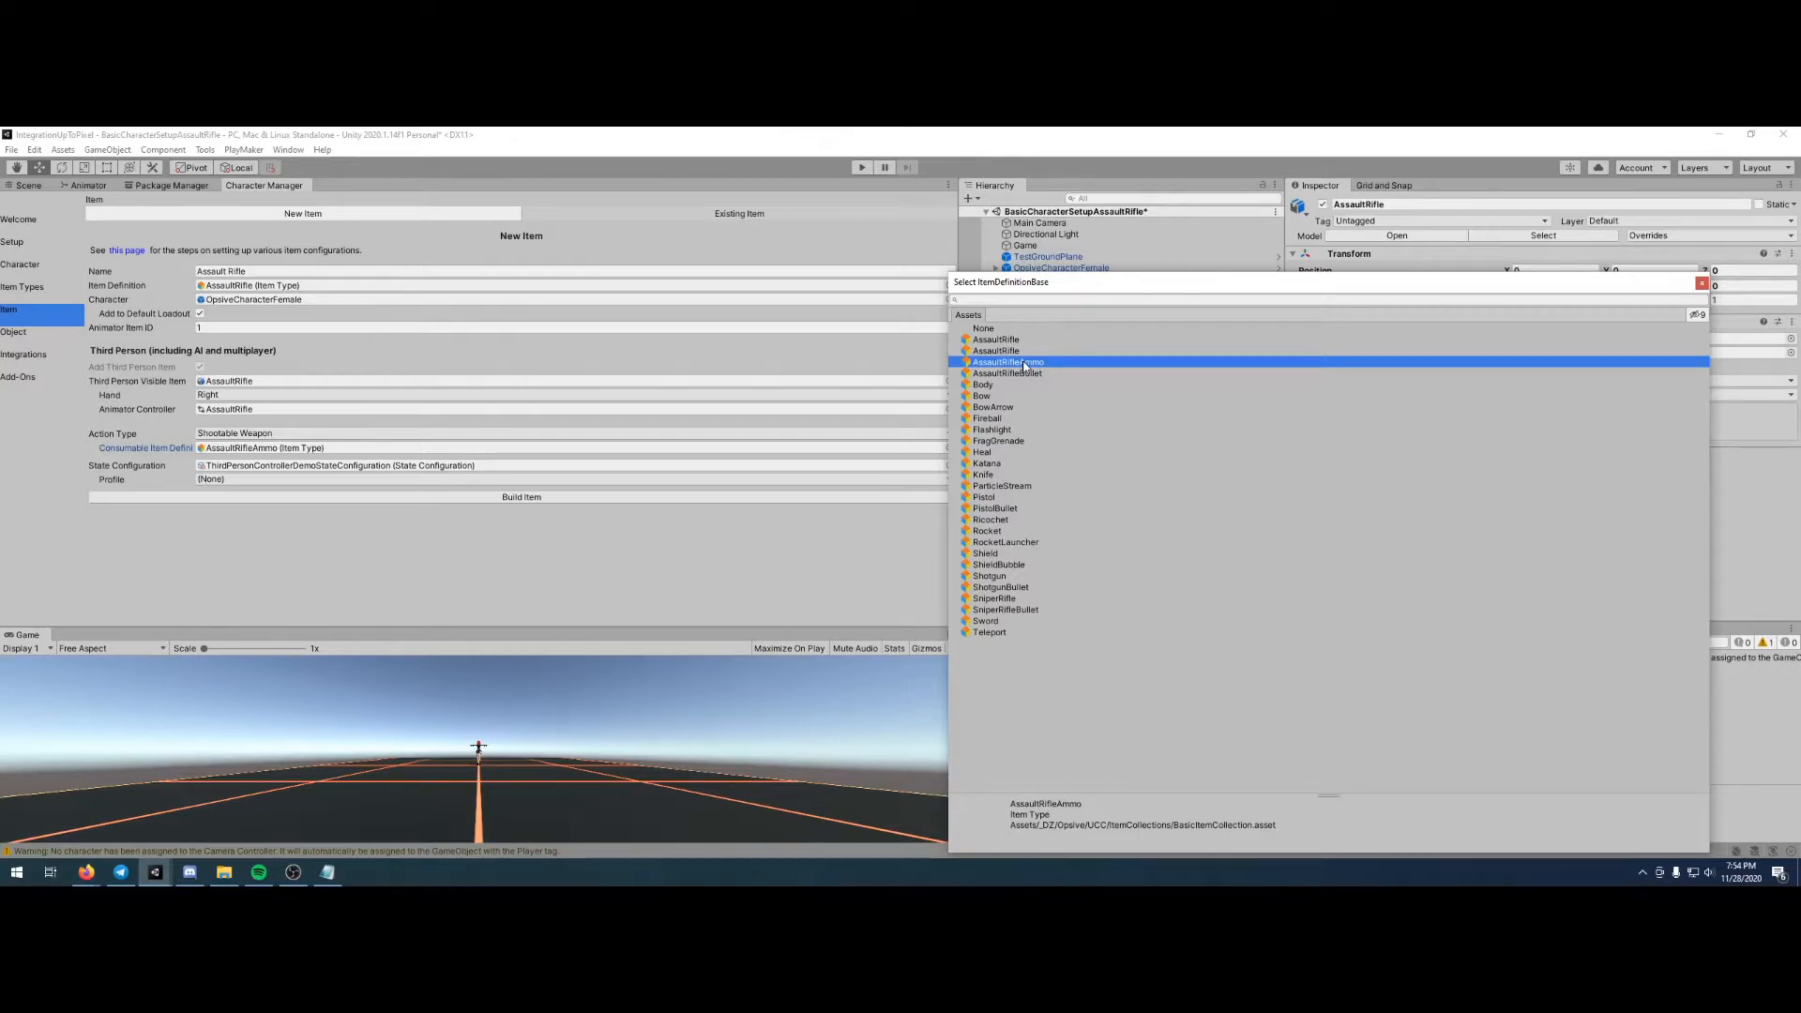
double_click(1024, 364)
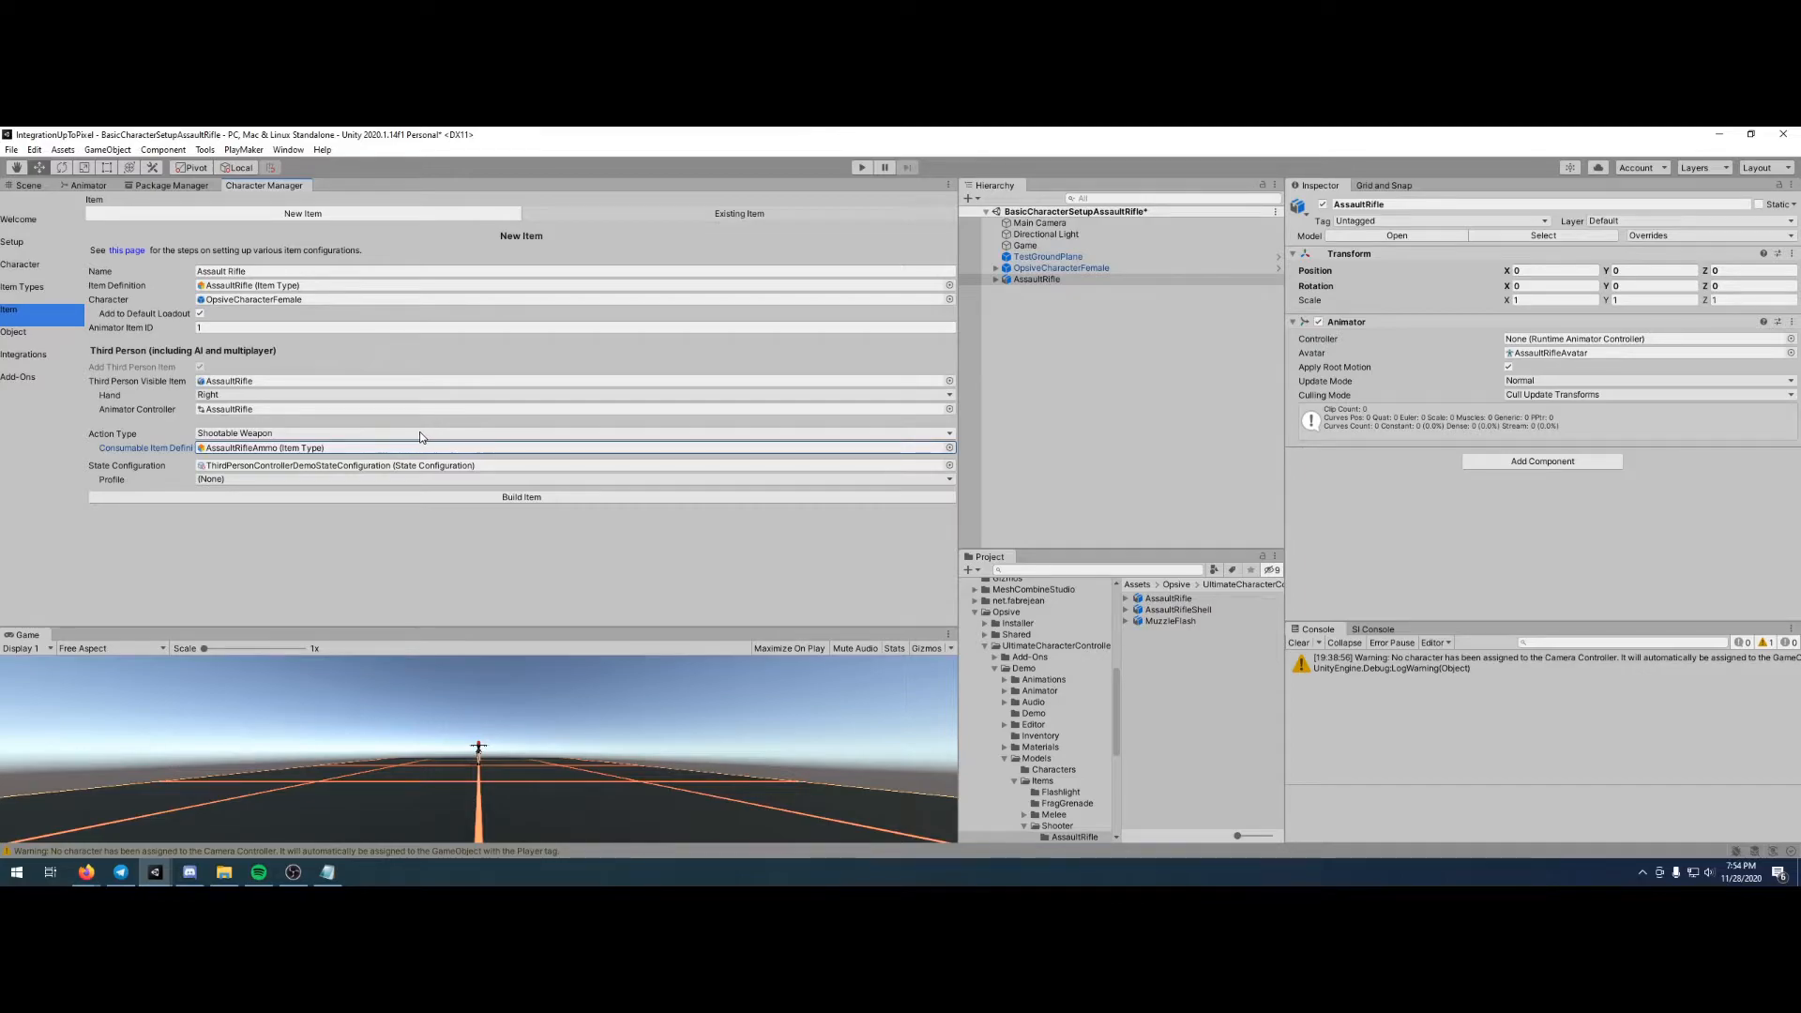
click(568, 495)
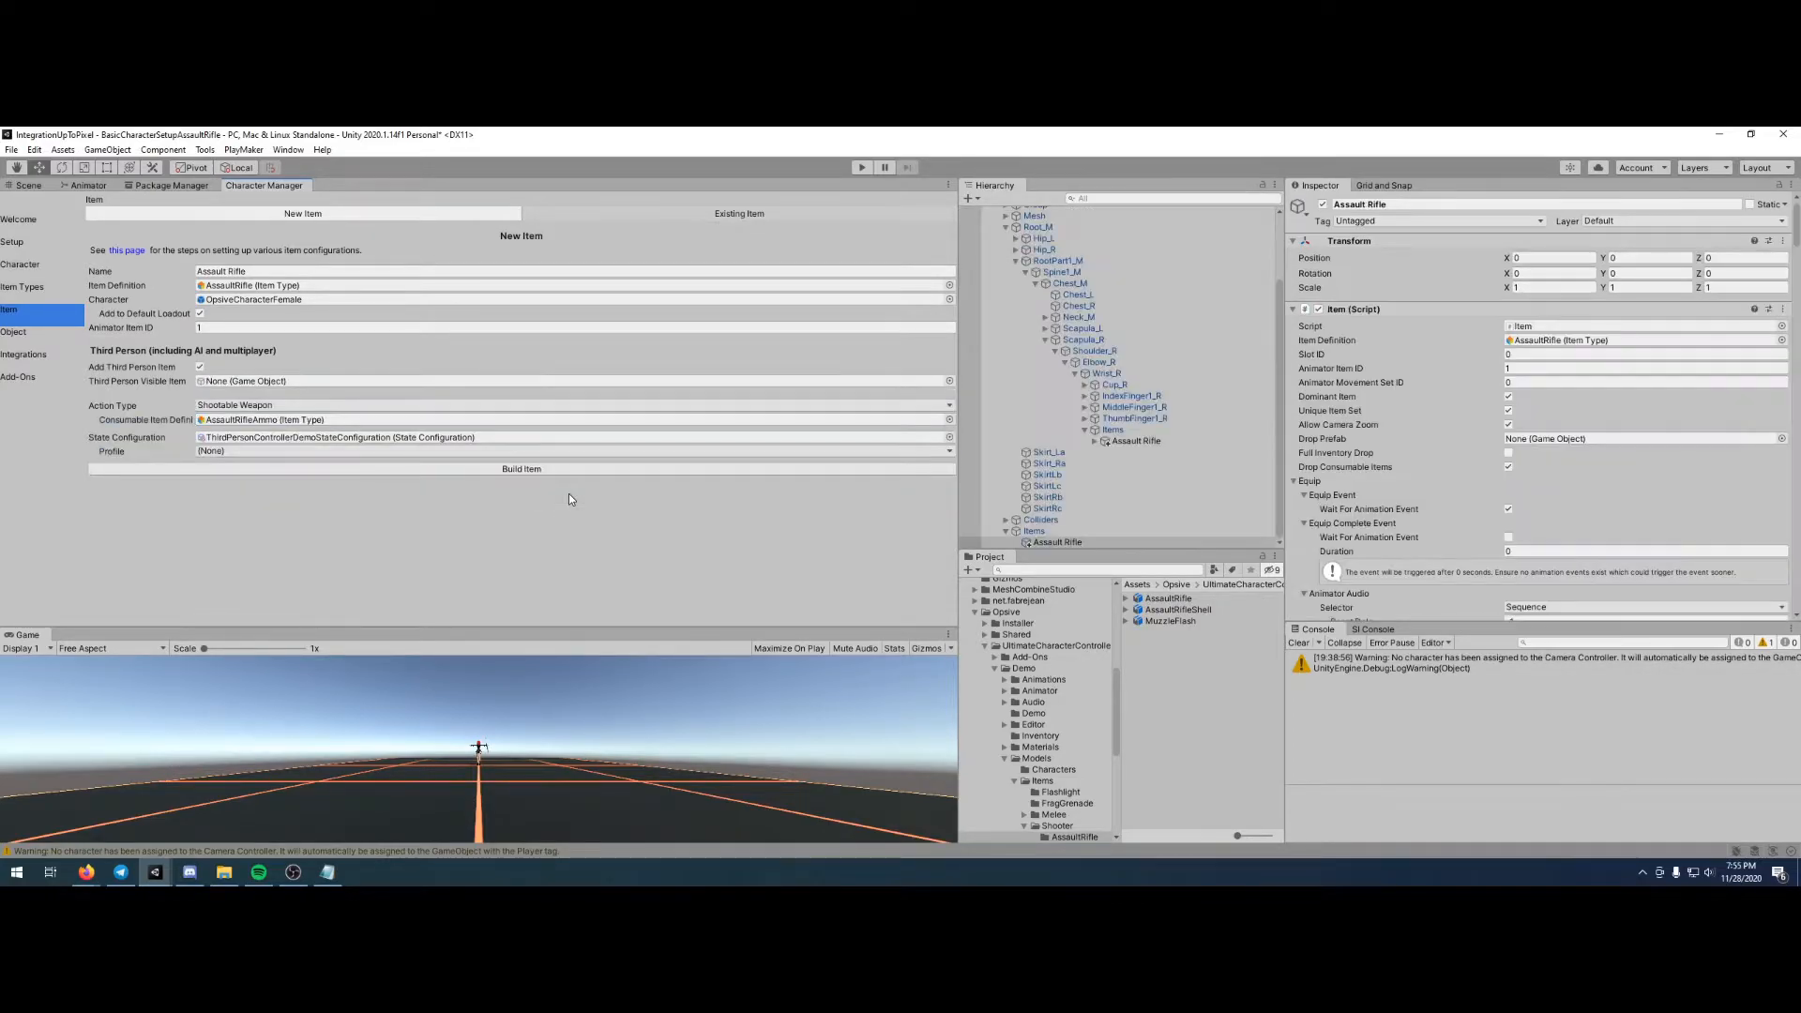
- In OpsiveCharacterFemale's Inventory, set the default loadout amount of AssaultRifle to 1
click(29, 185)
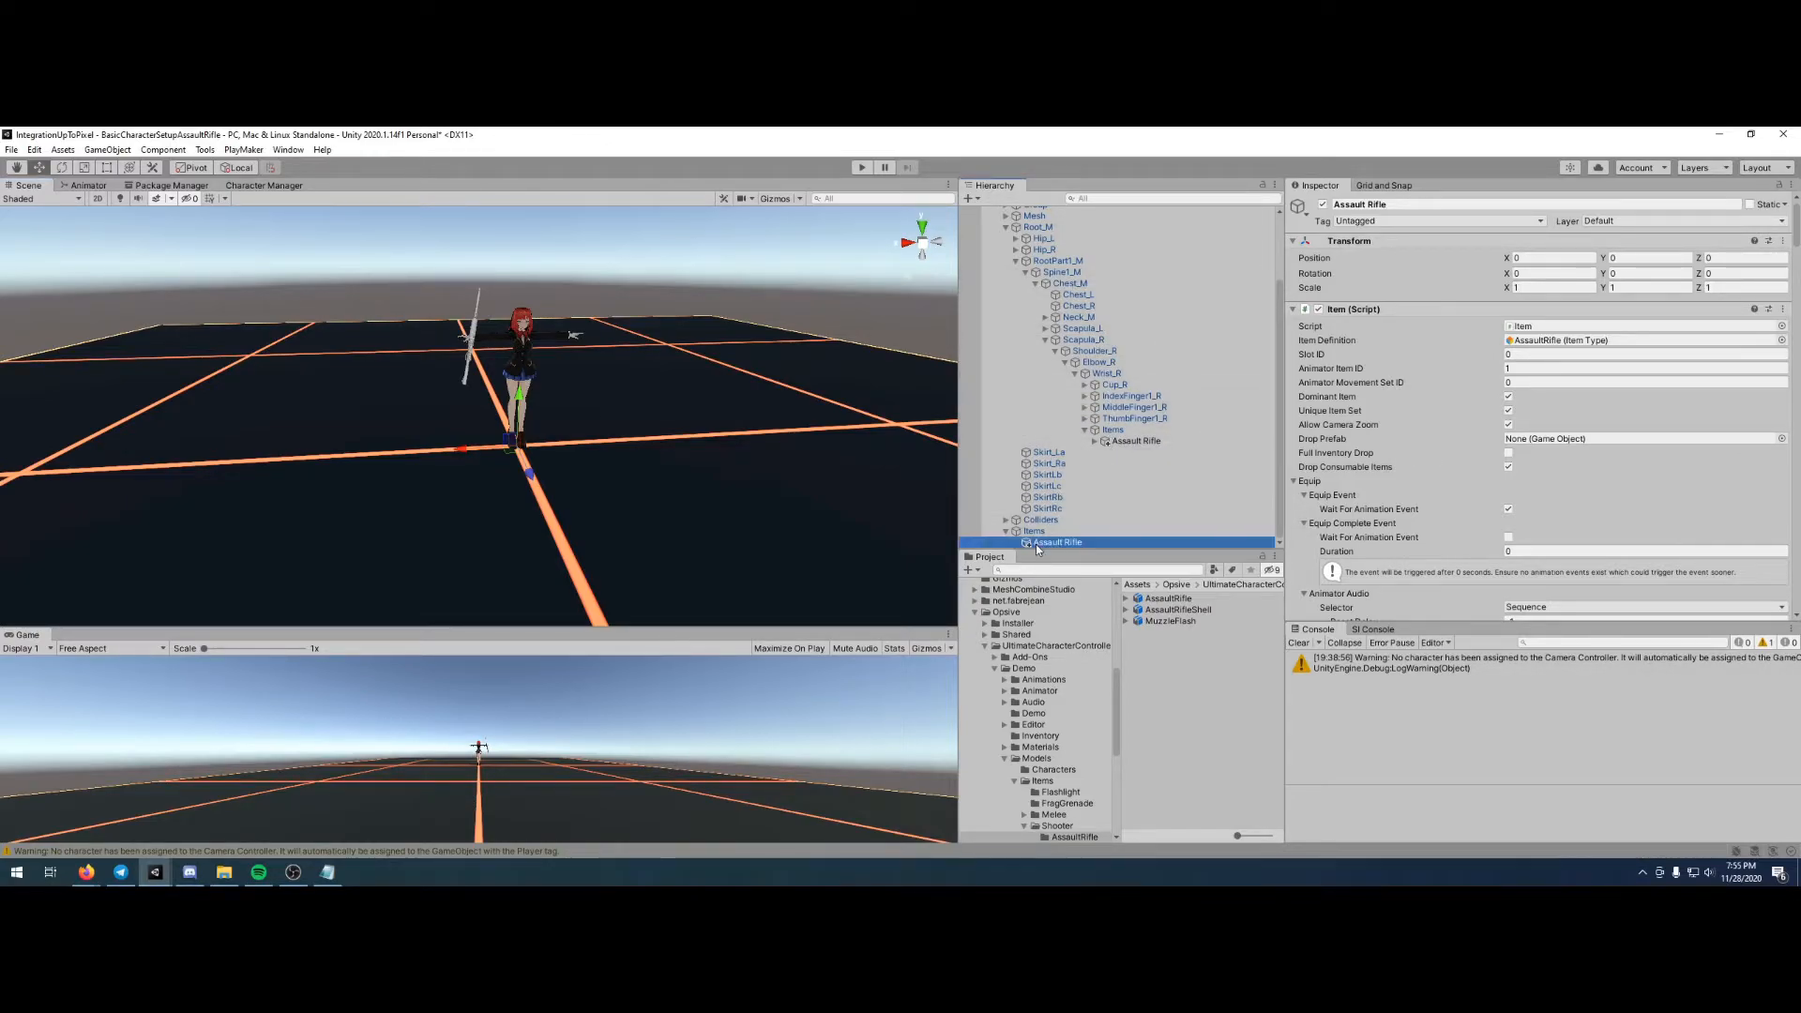
scroll(1036, 506, up, 3)
click(1007, 314)
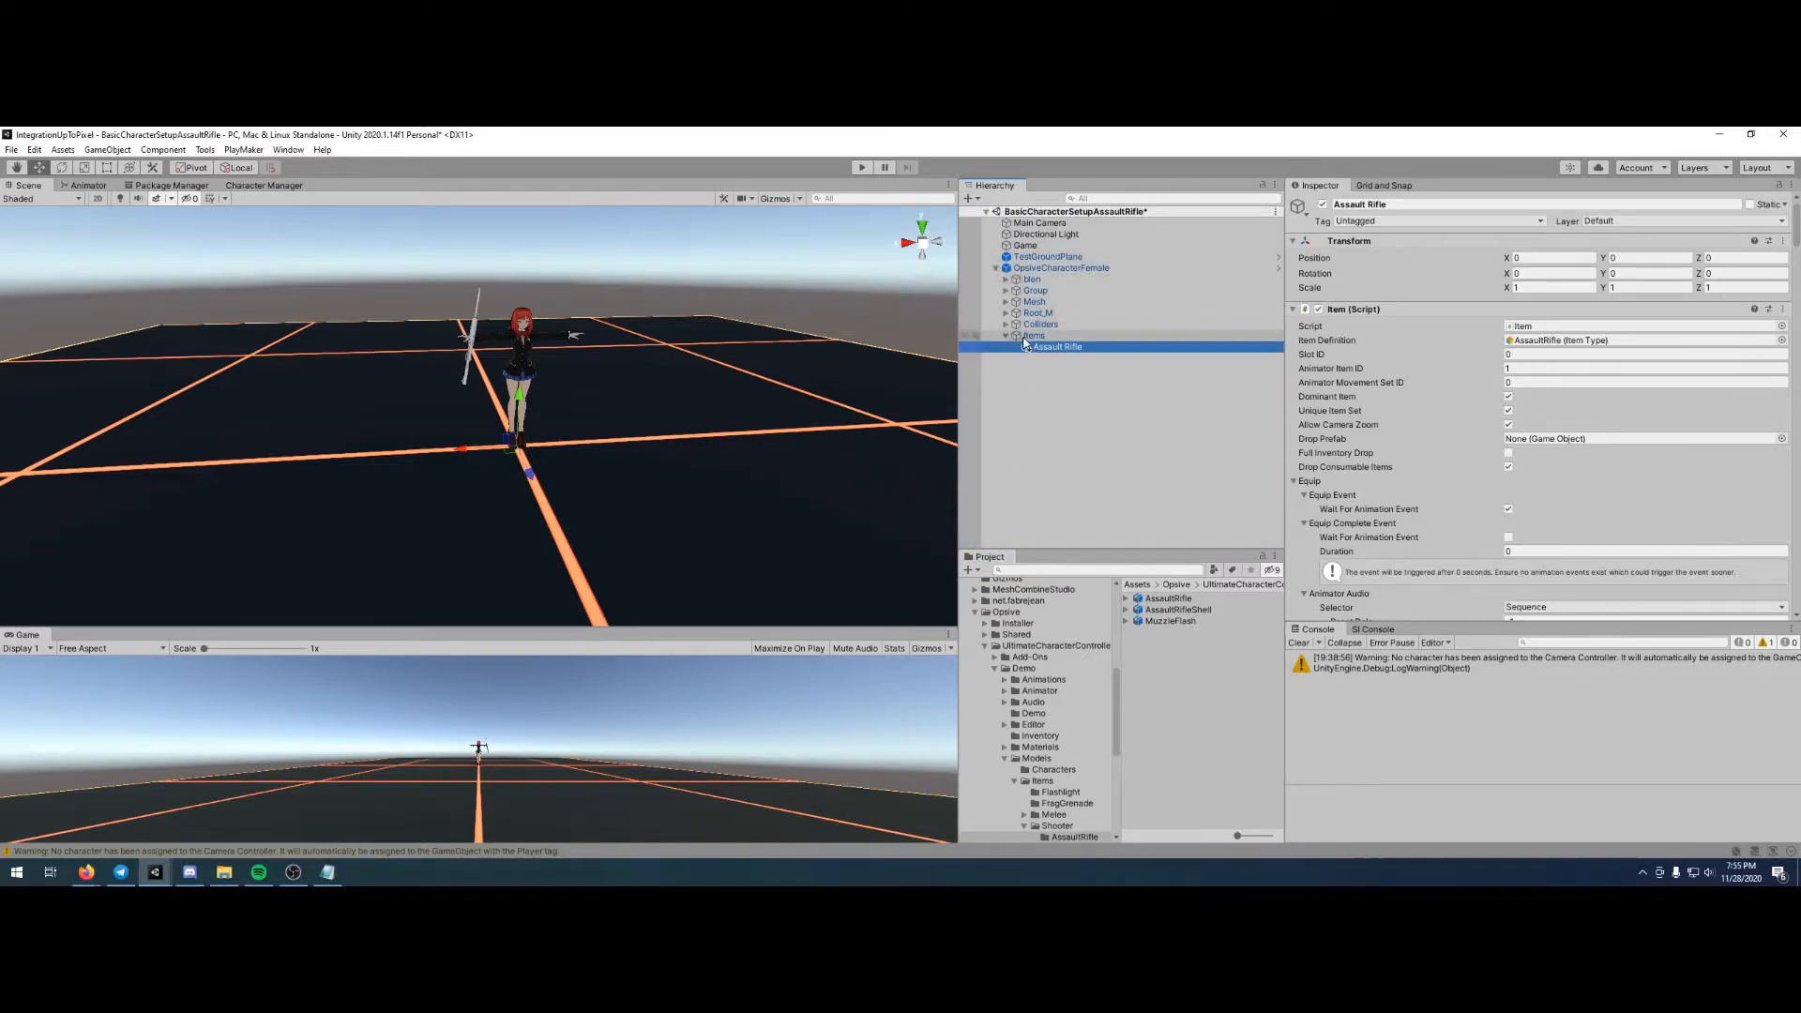
click(1034, 335)
click(1049, 346)
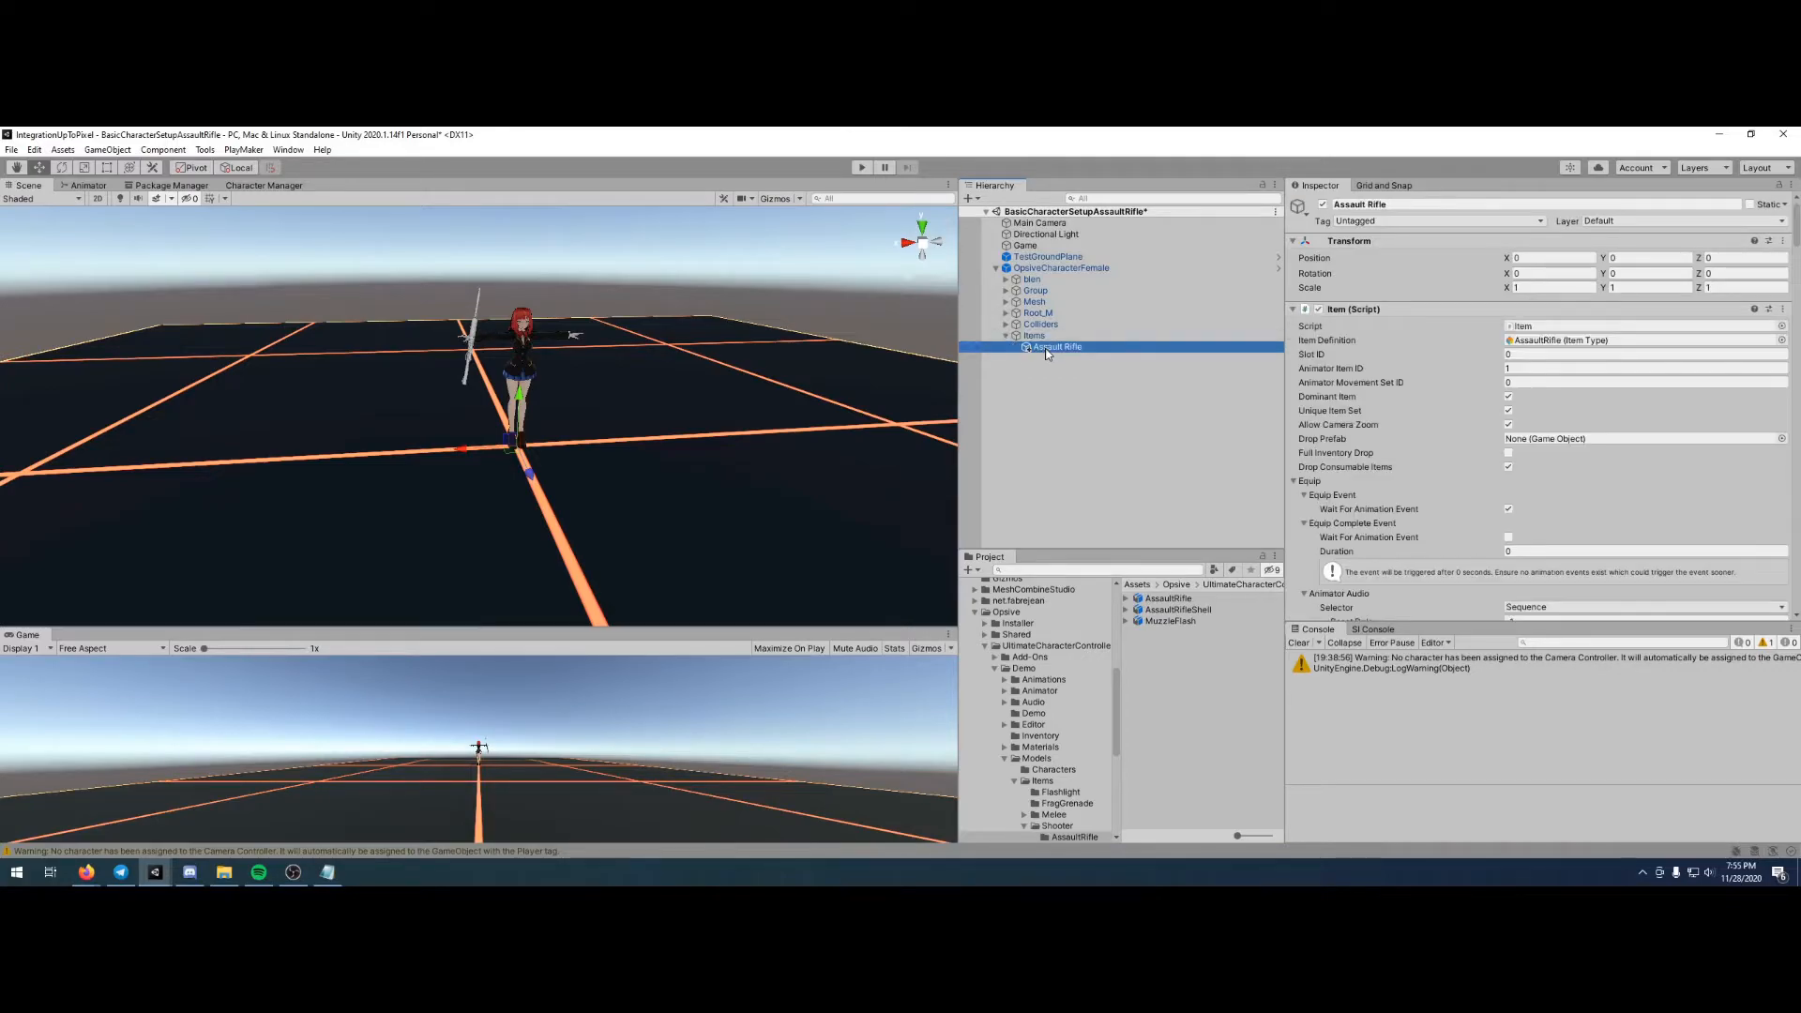
click(1050, 266)
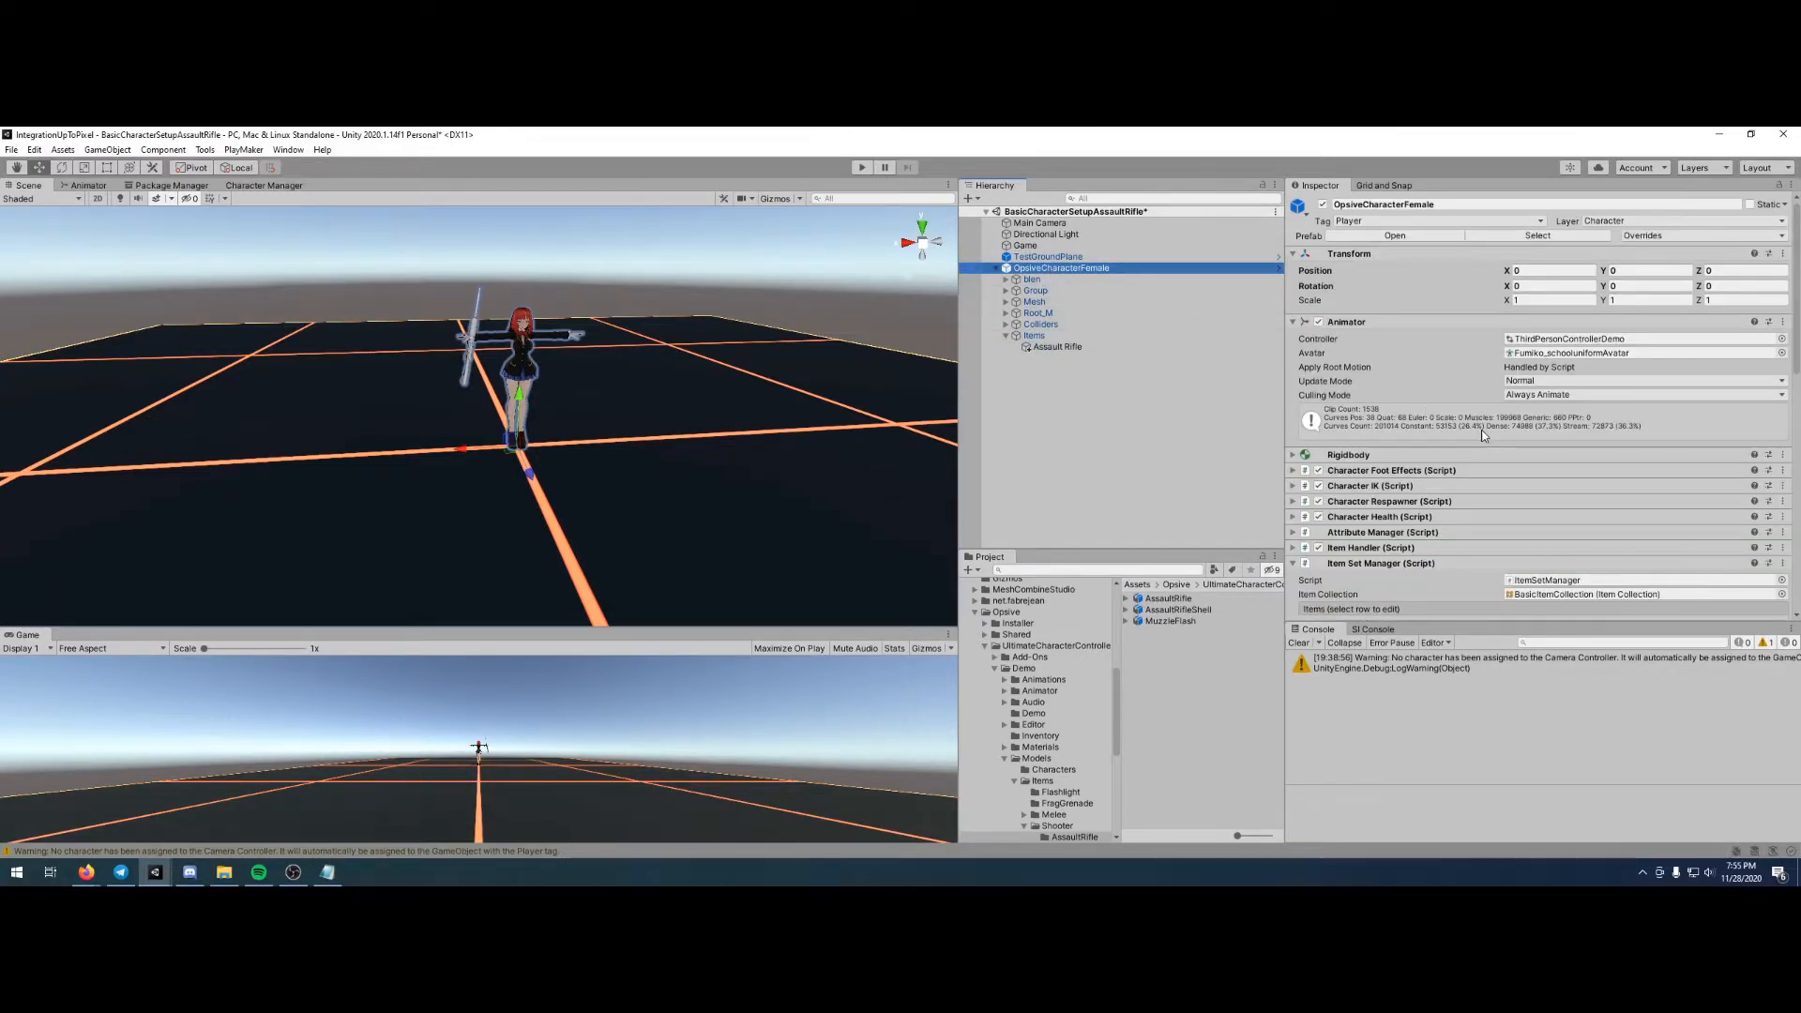
scroll(1484, 435, down, 5)
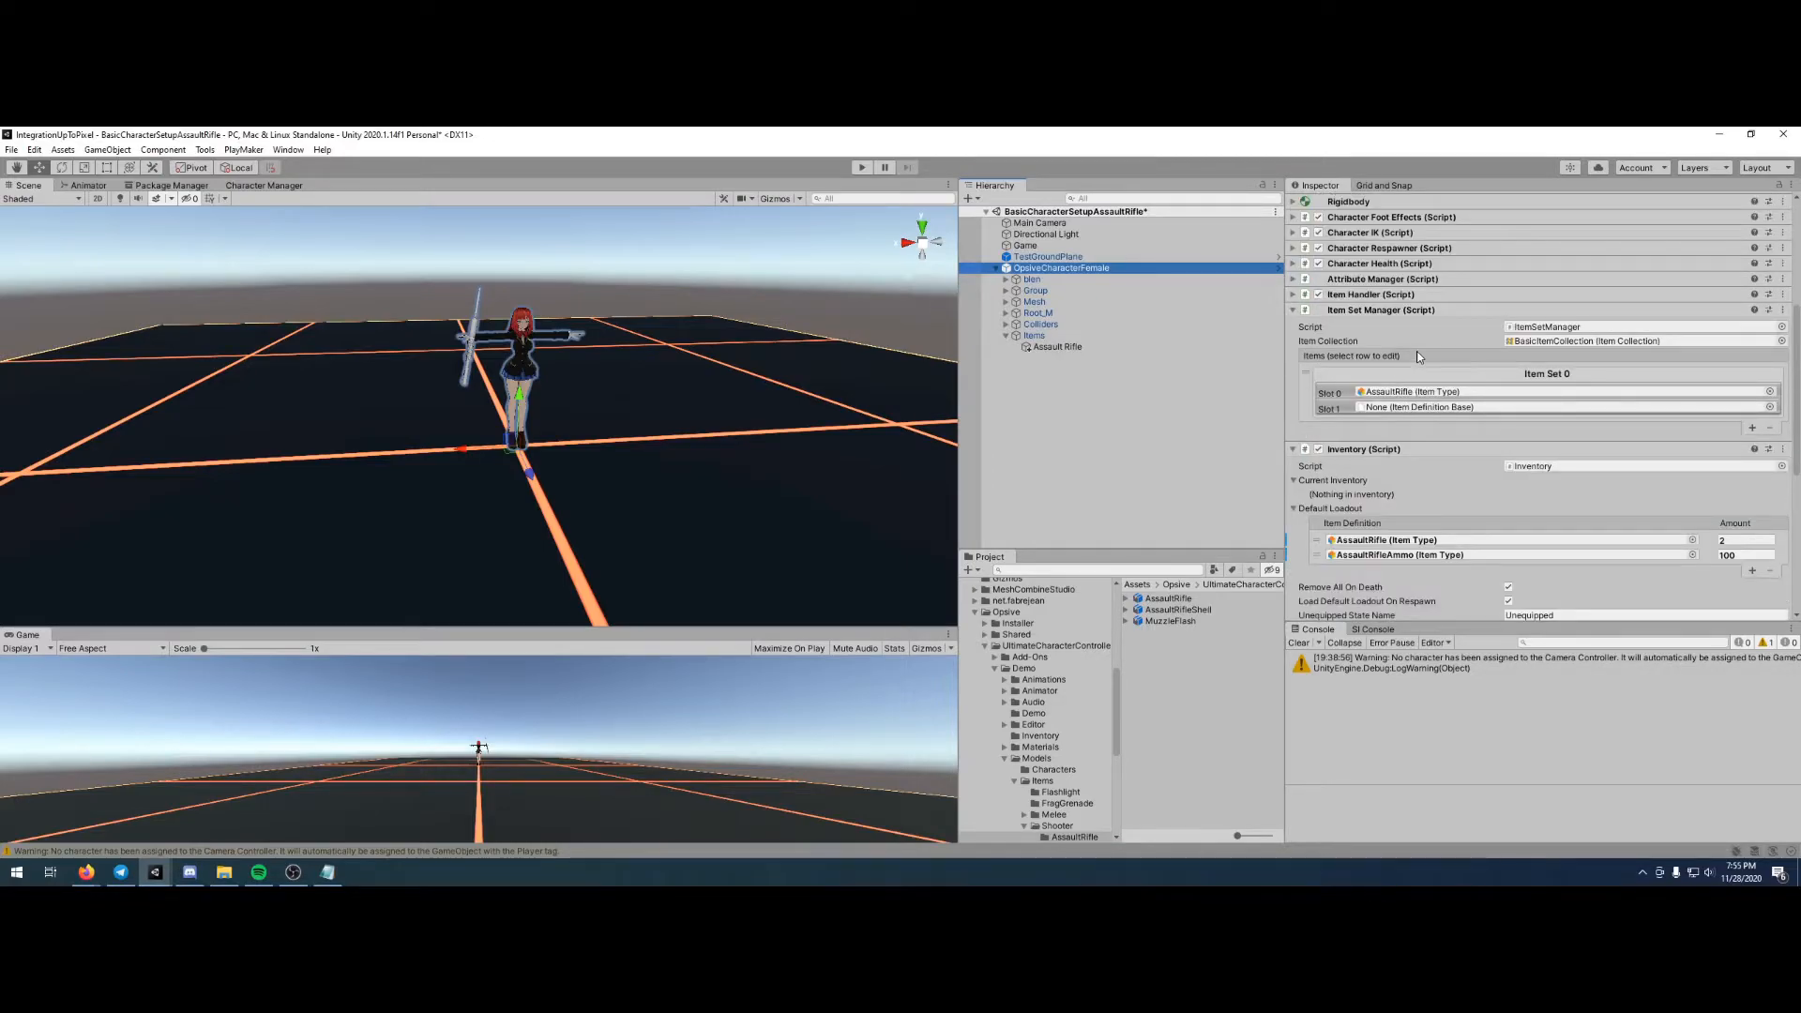
click(1734, 541)
text(1)
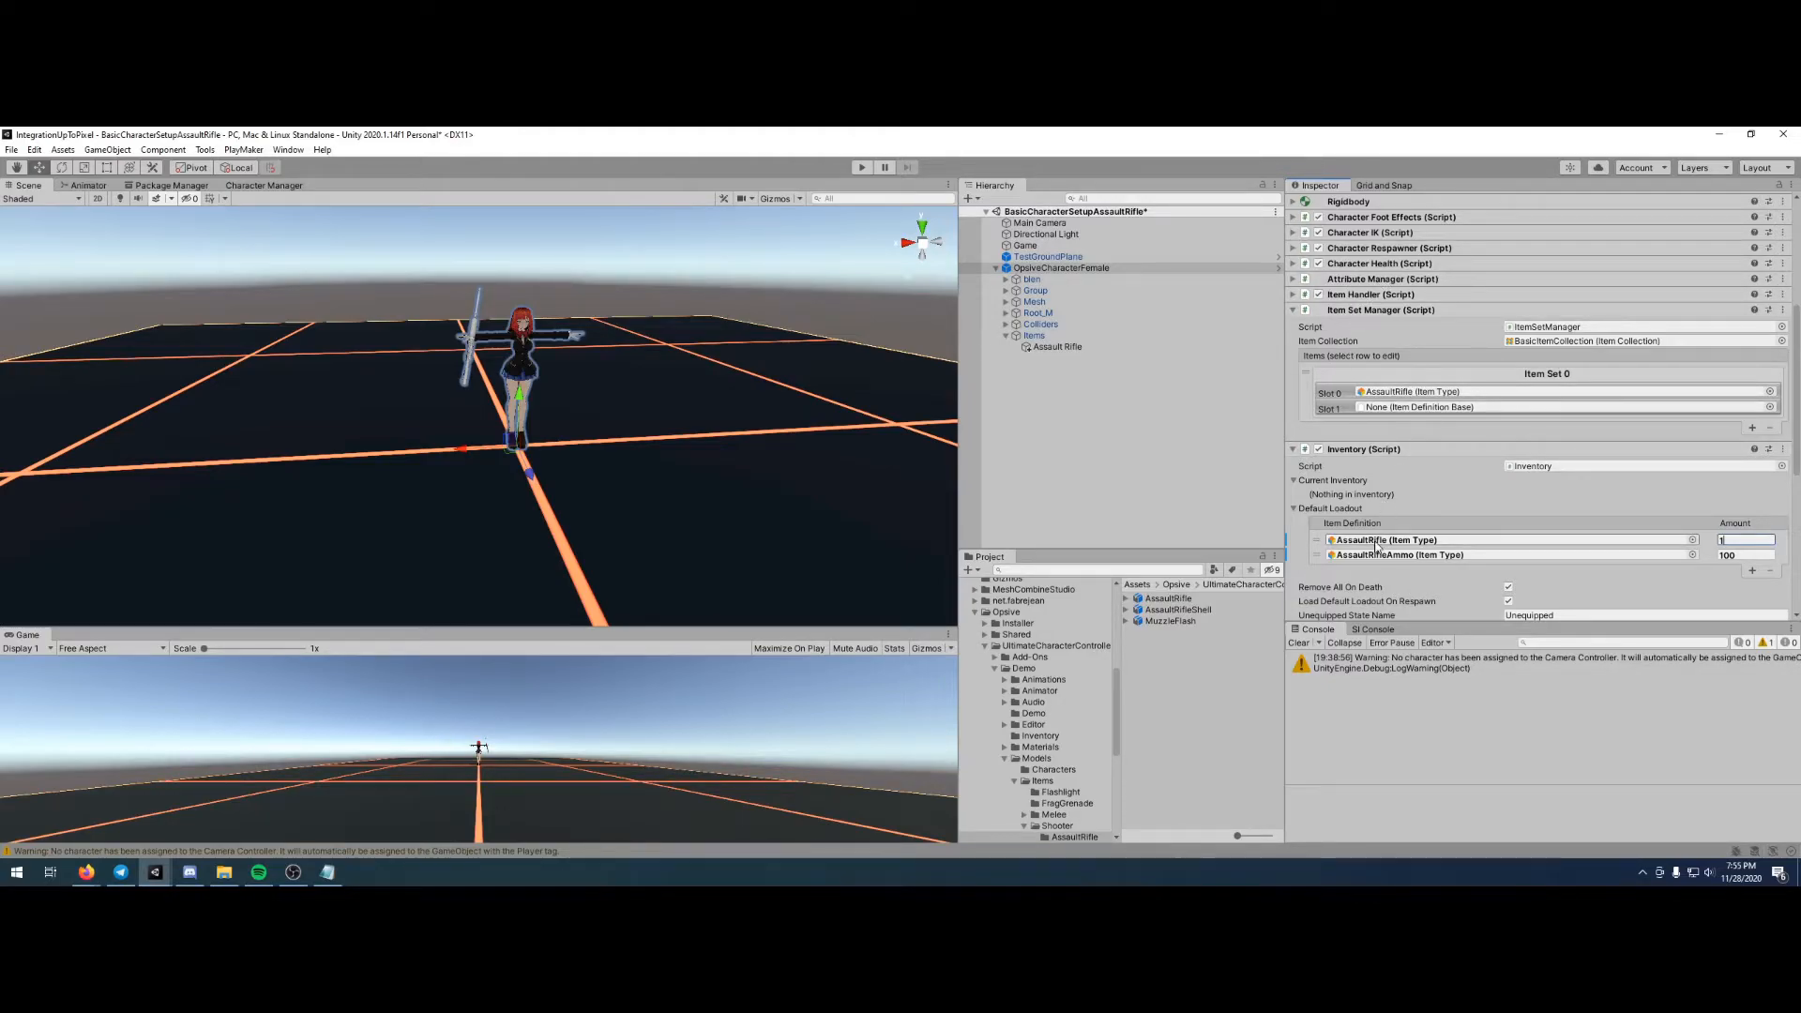
scroll(1381, 557, down, 3)
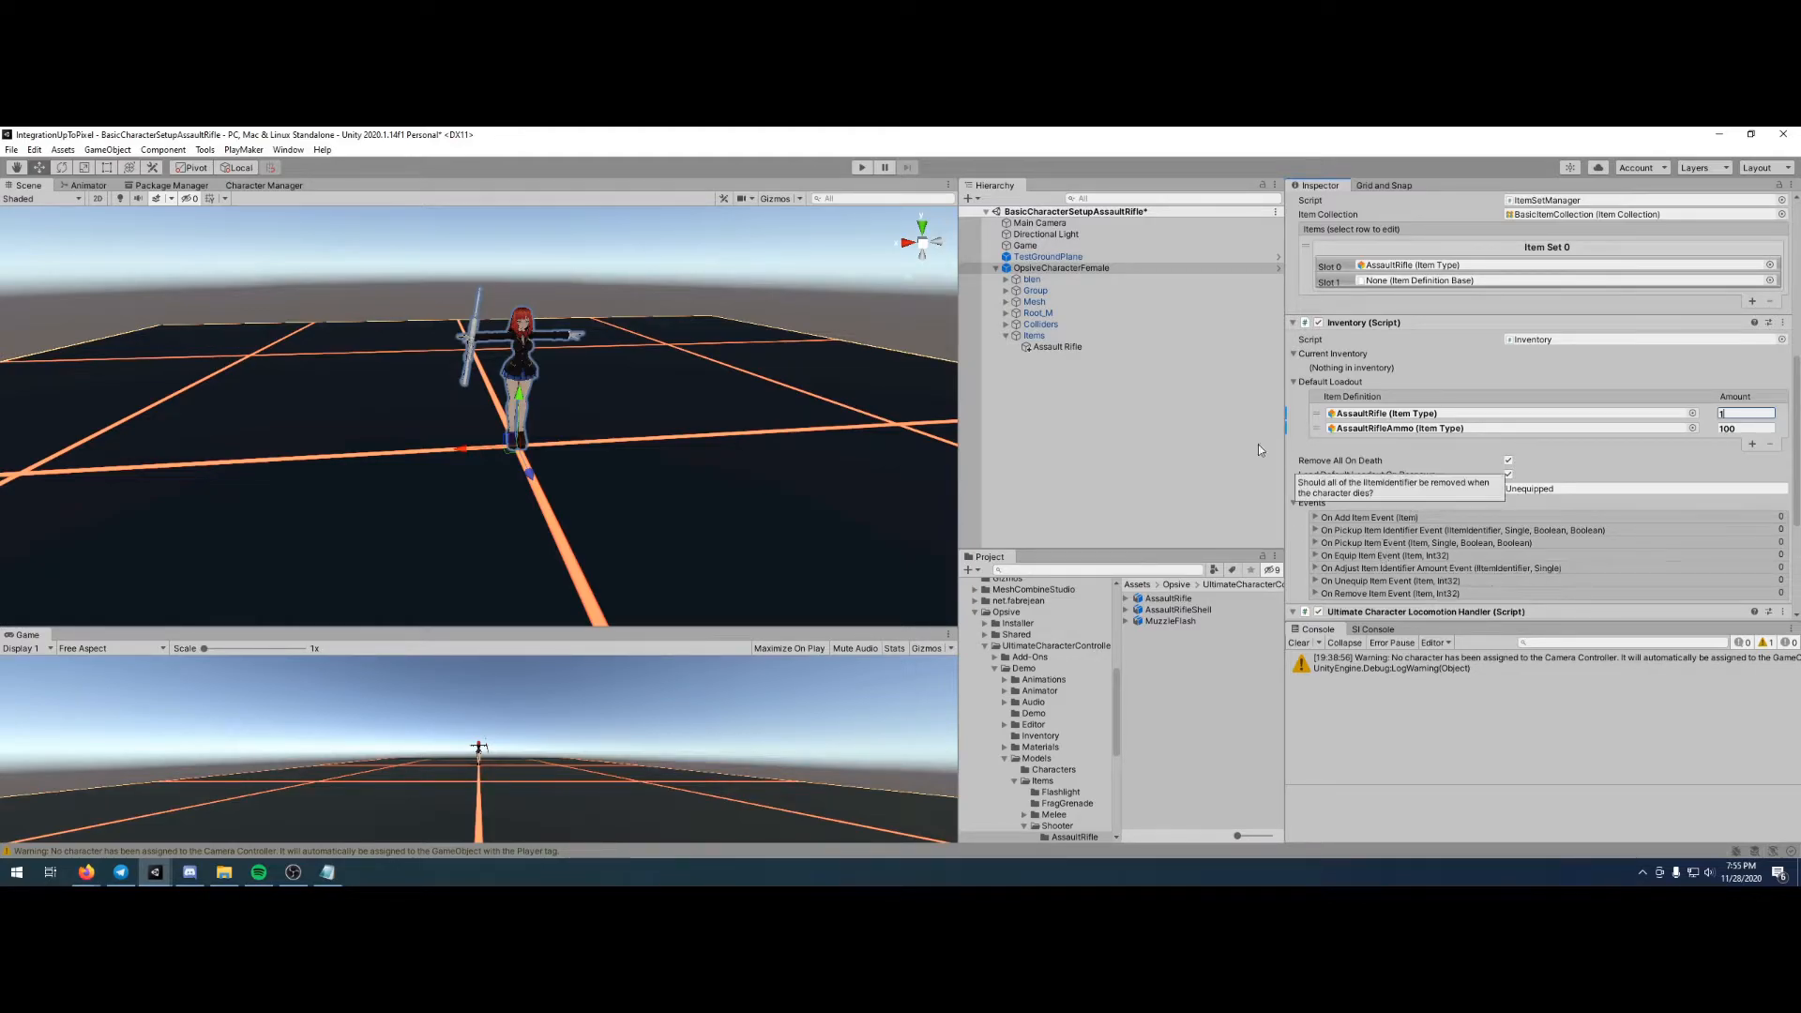
scroll(1381, 558, up, 3)
- Test the scene in Play mode by moving the character around with the equipped rifle, and stop playback
click(863, 168)
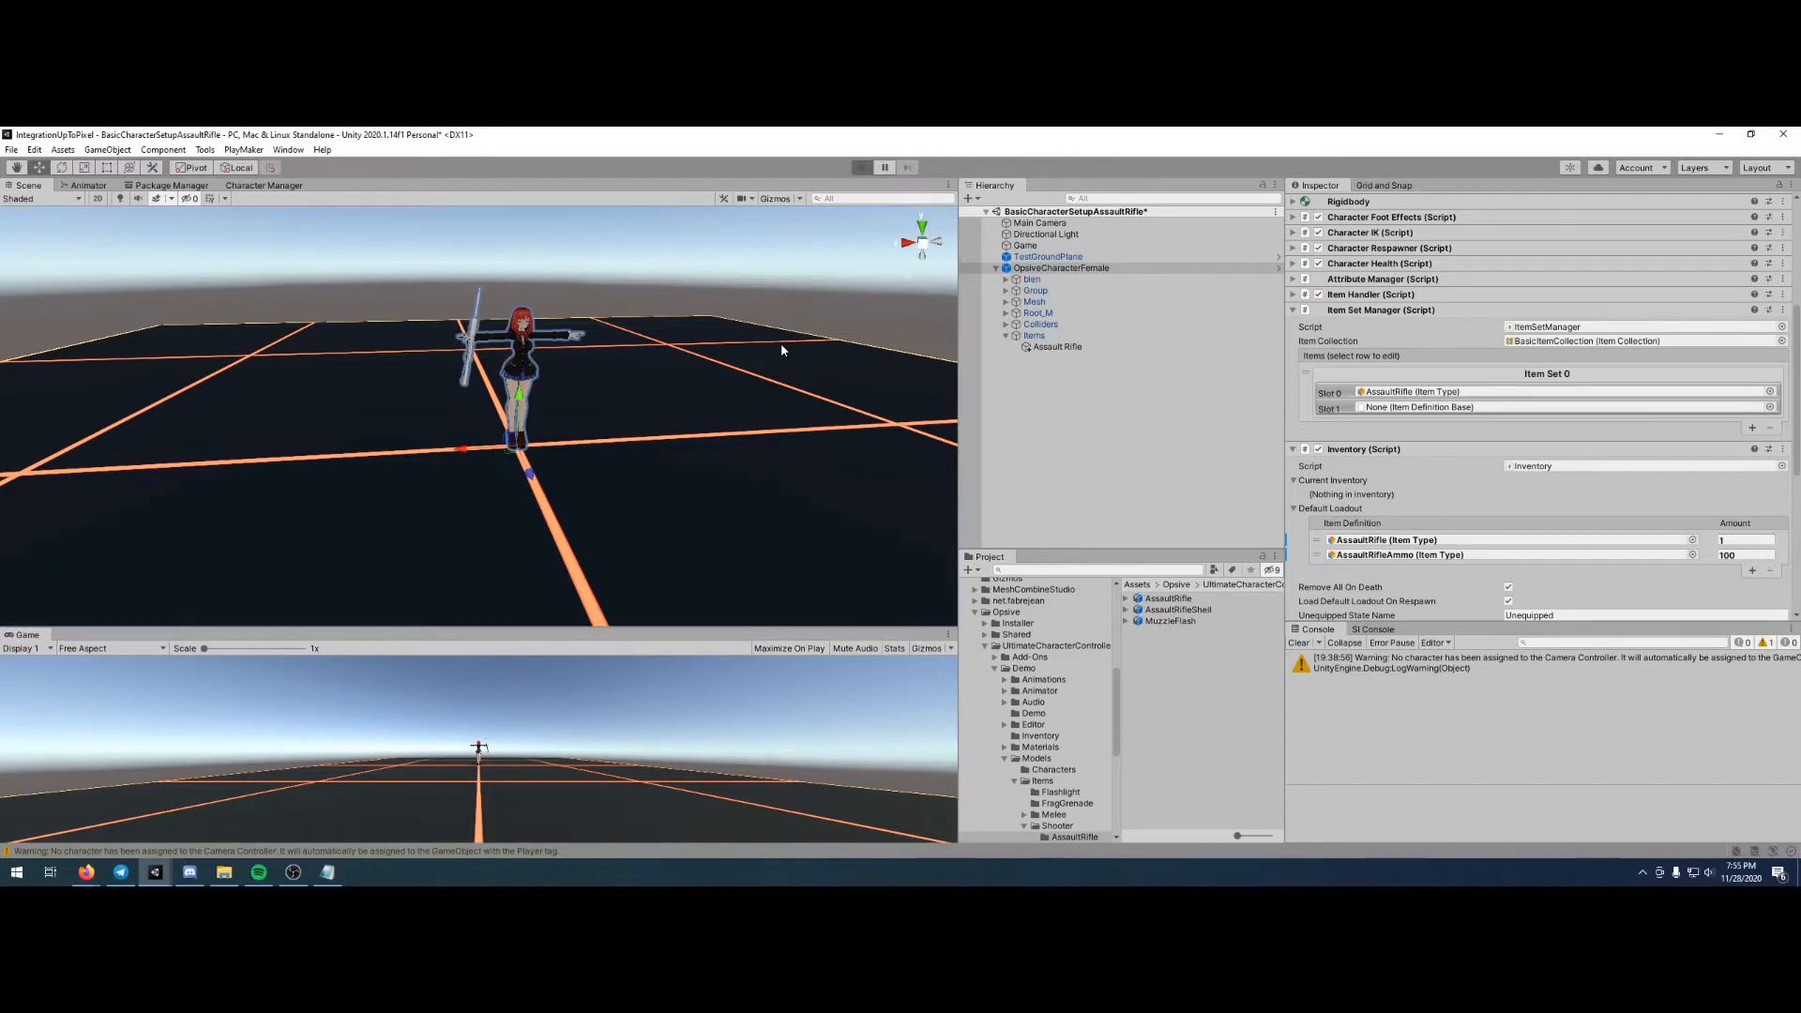
key(w)
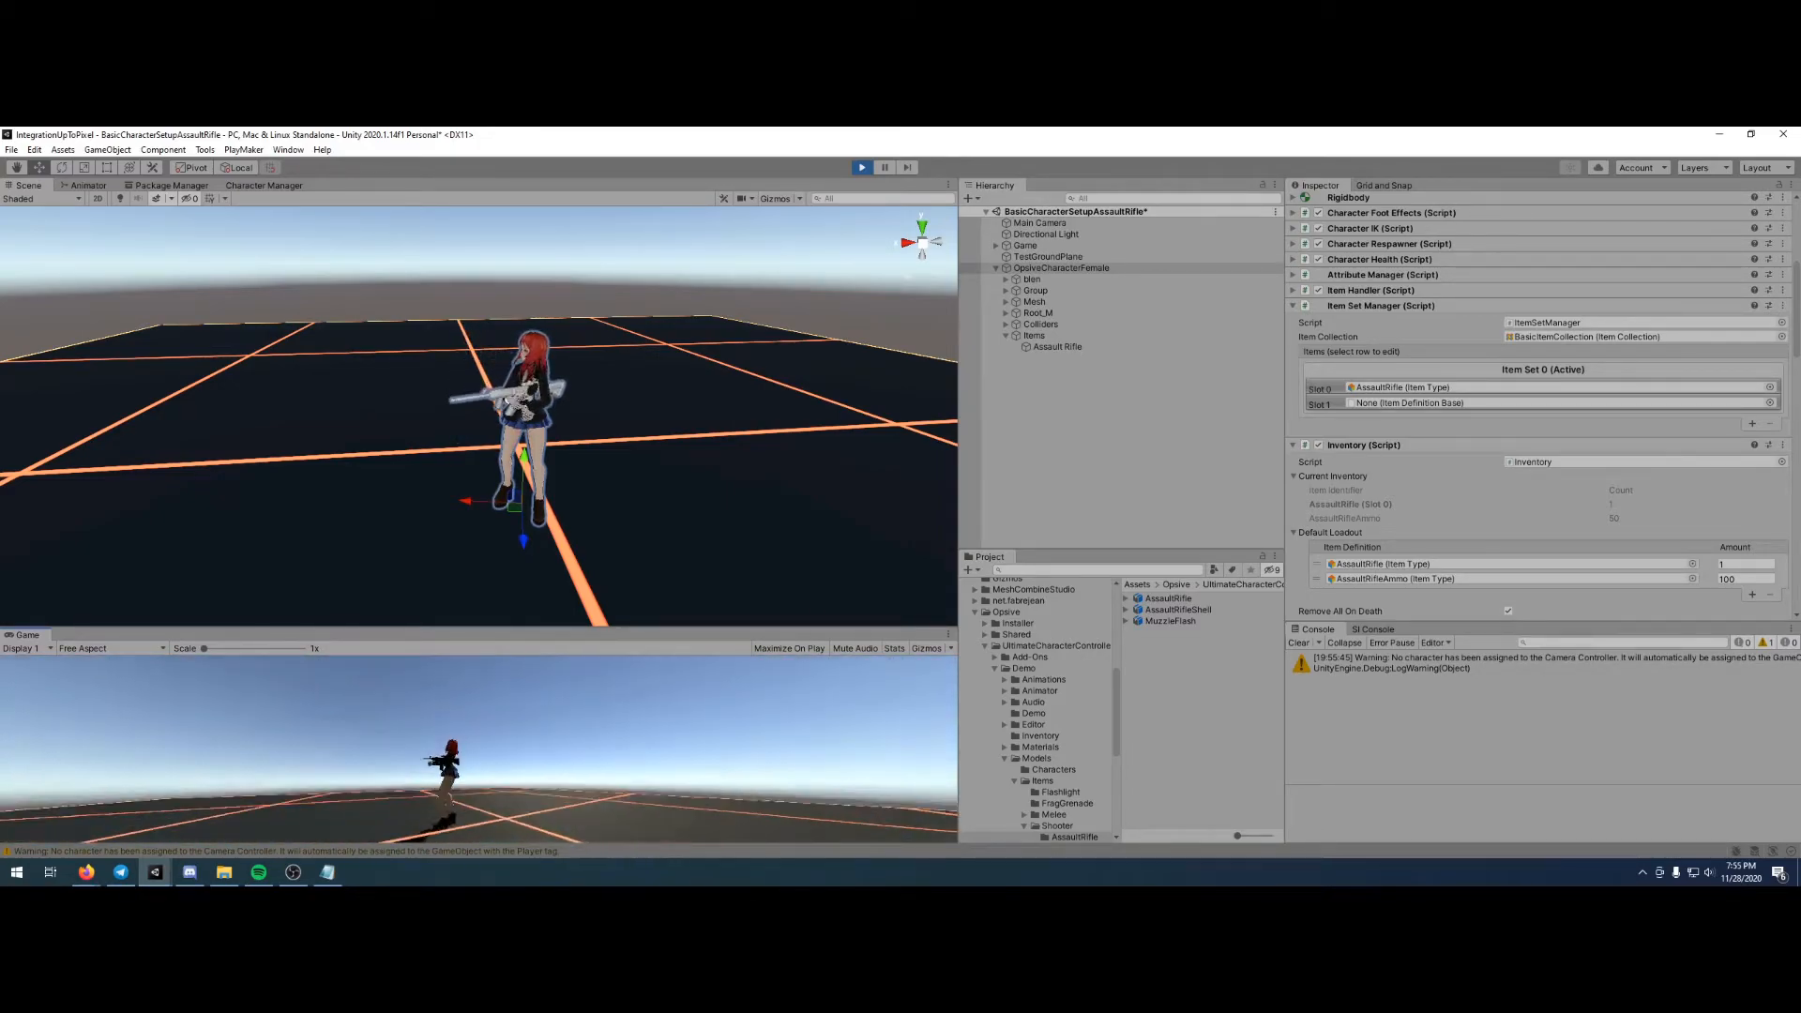
key(a)
key(d)
key(w)
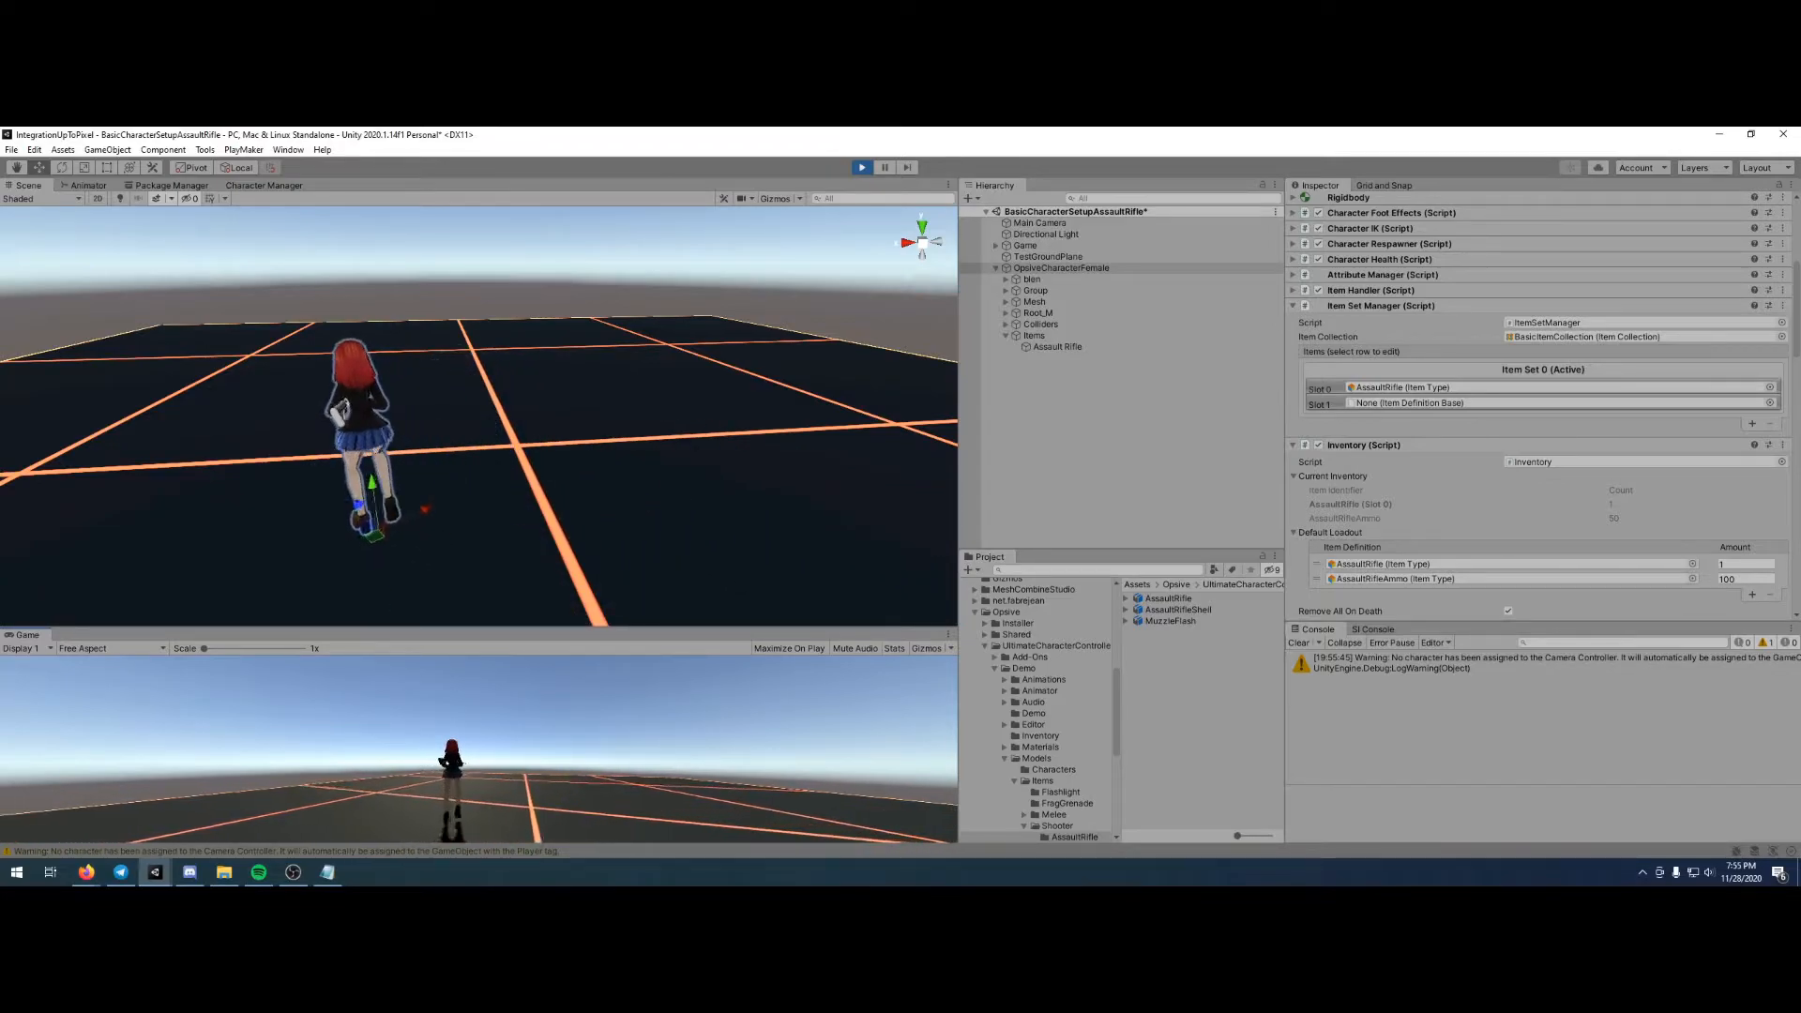
key(a)
key(a)
key(w)
key(a)
key(Escape)
click(864, 166)
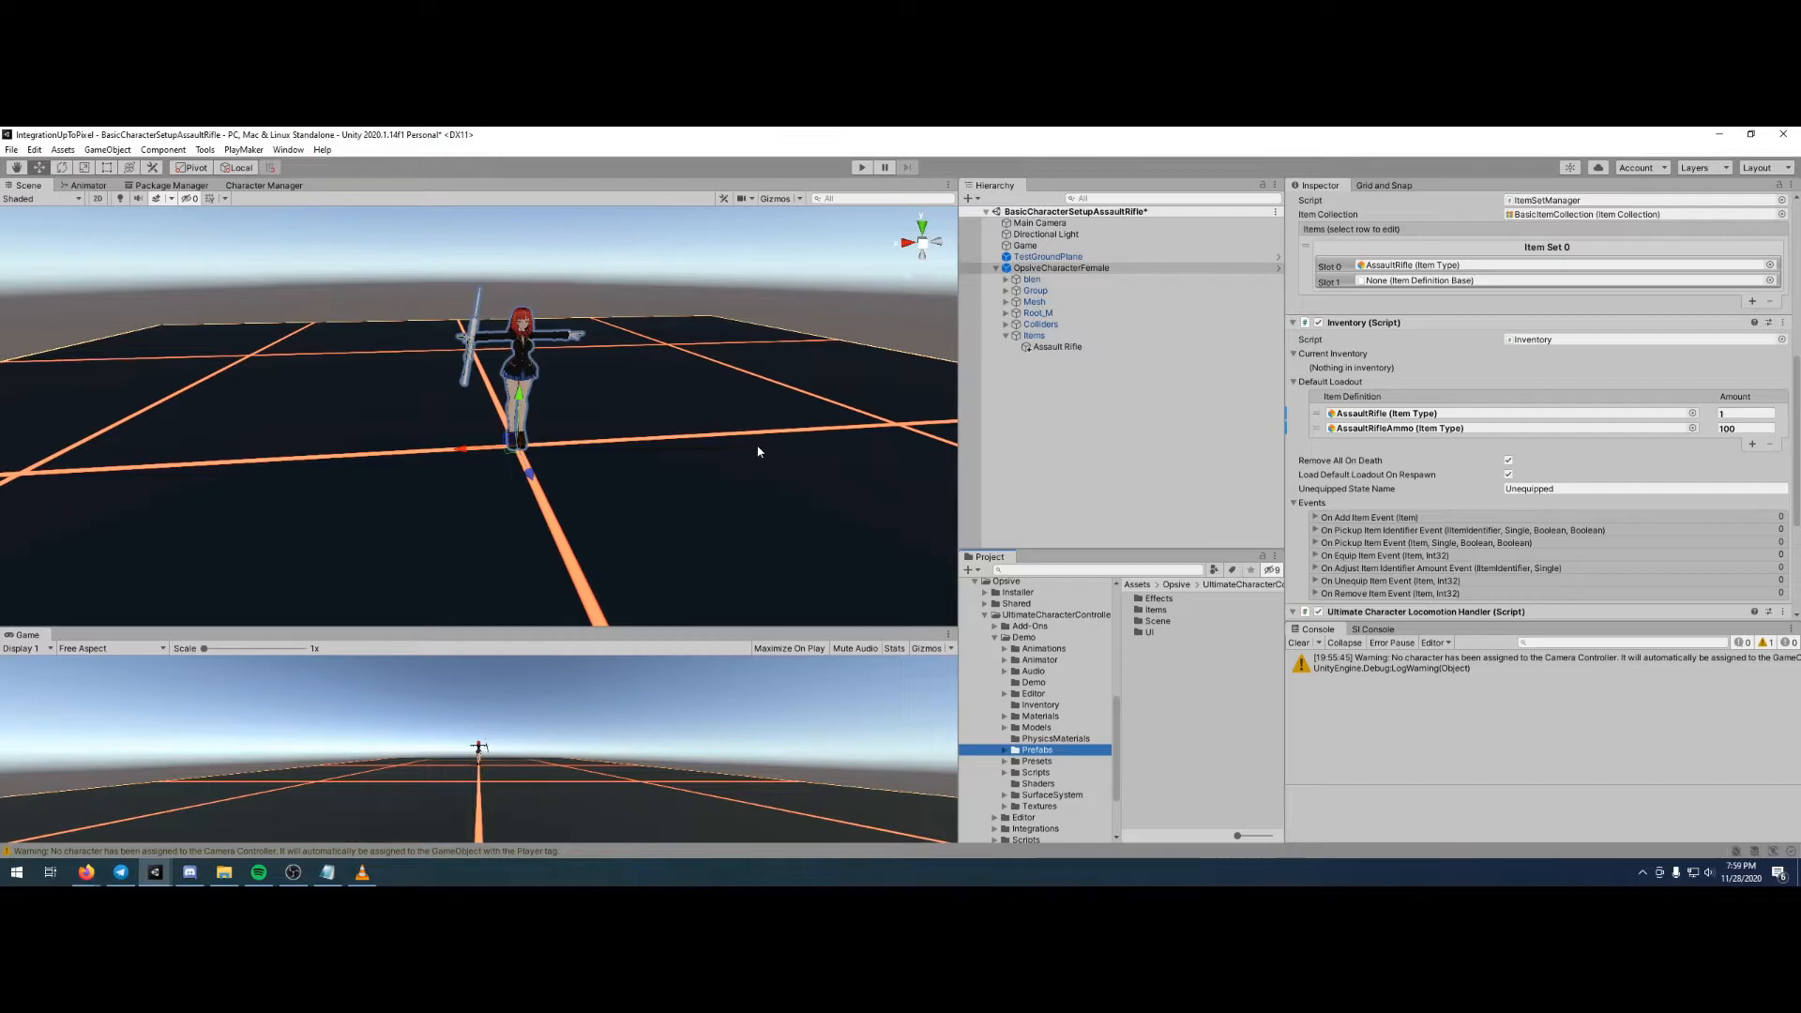
- Apply the AssaultRifle material from the demo's shooter item materials to the AssaultRifle mesh in the character's hand
click(474, 330)
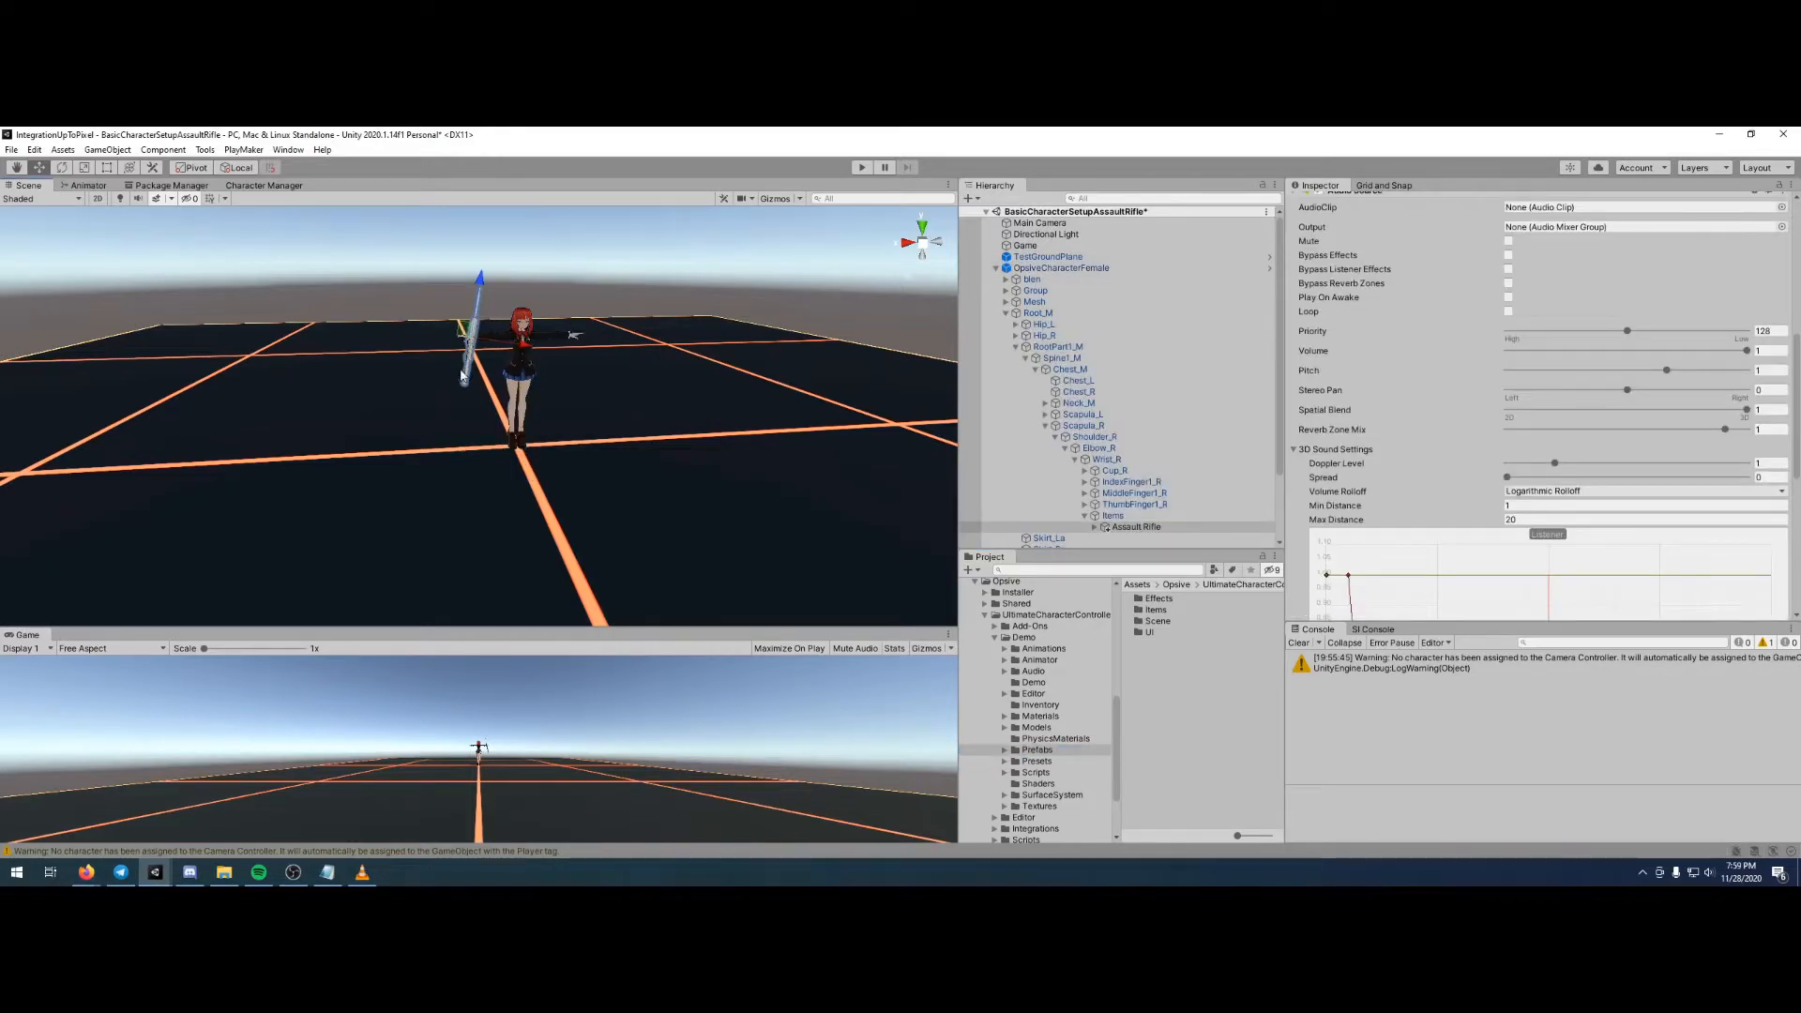
scroll(1219, 498, down, 2)
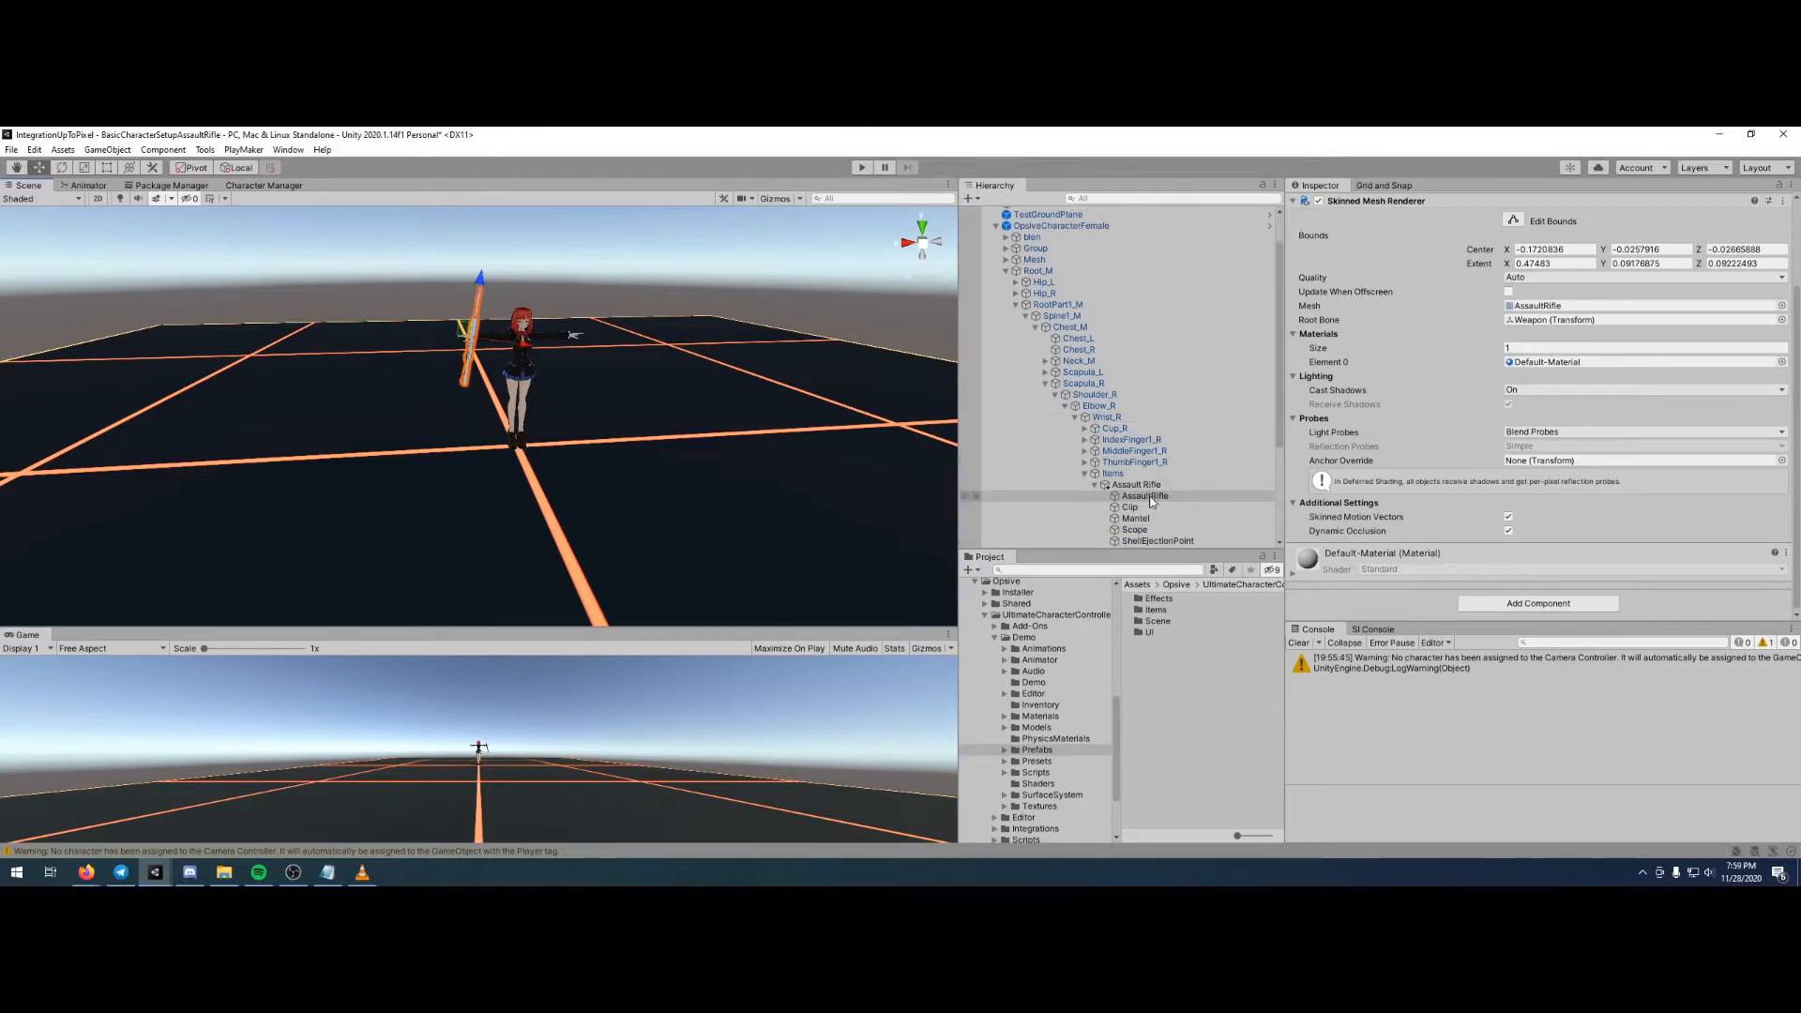
scroll(1469, 501, up, 3)
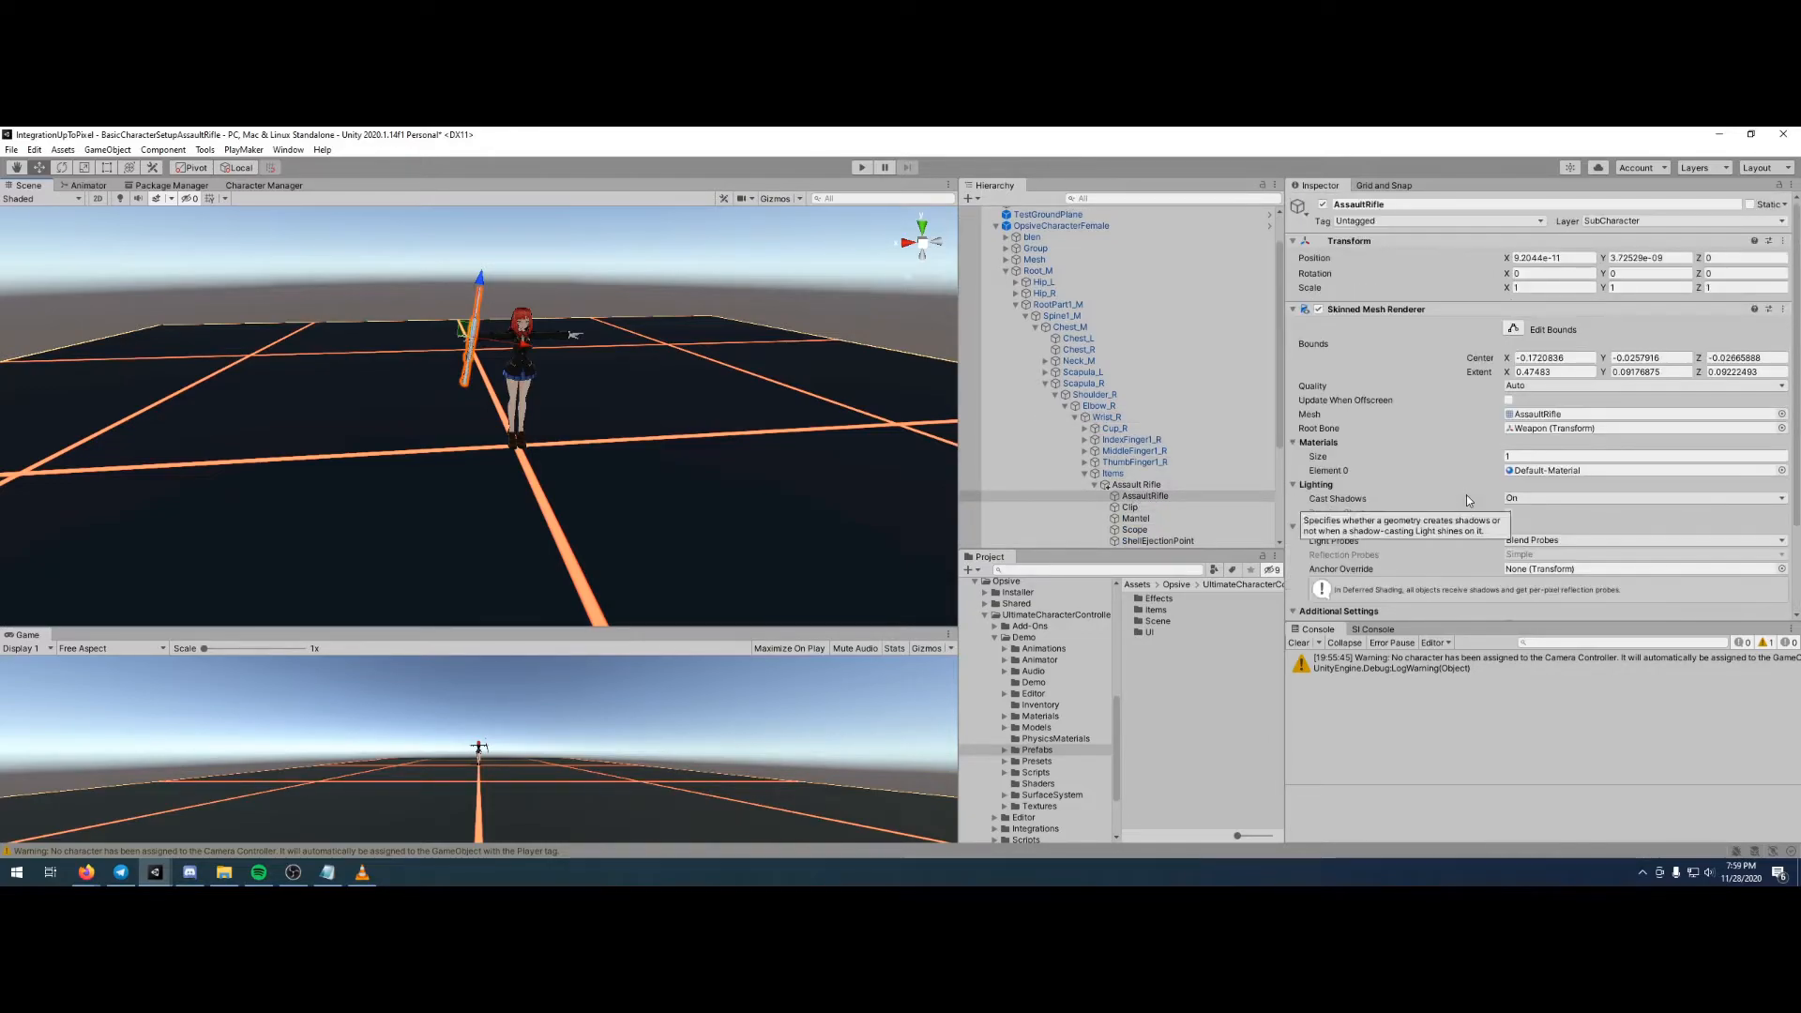
scroll(1469, 501, down, 3)
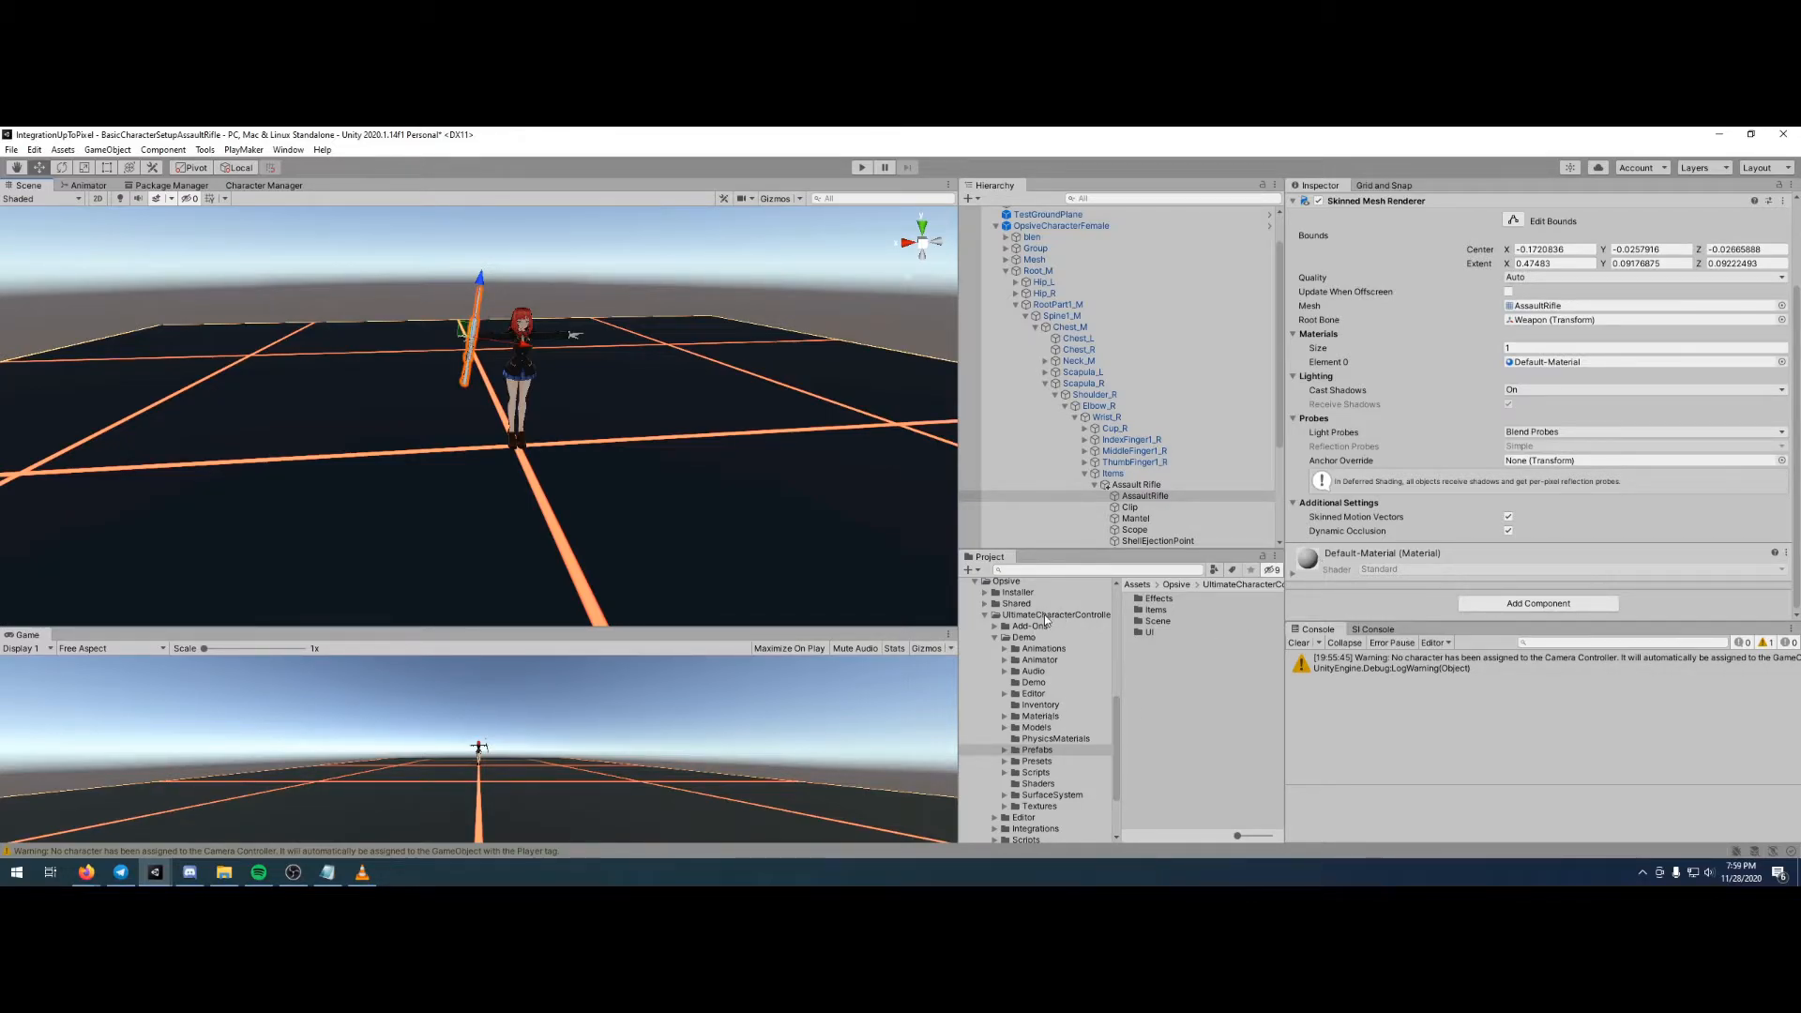
click(1052, 716)
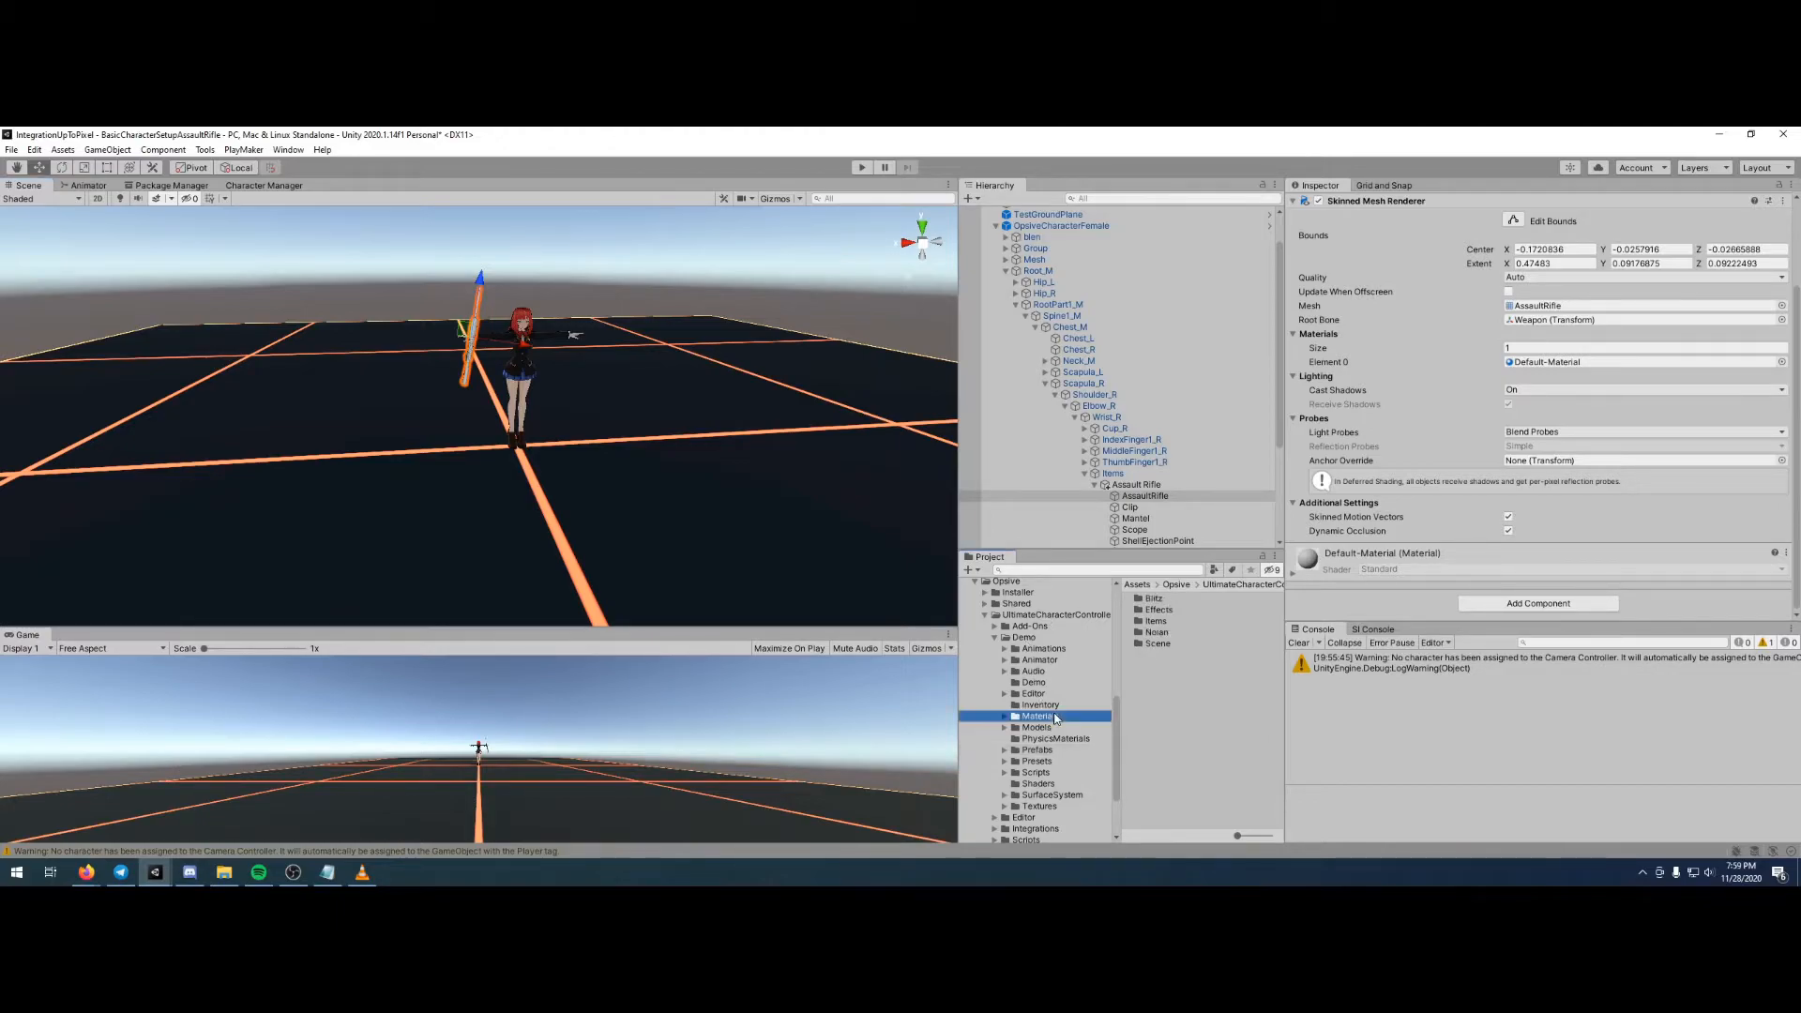
double_click(1156, 622)
double_click(1155, 644)
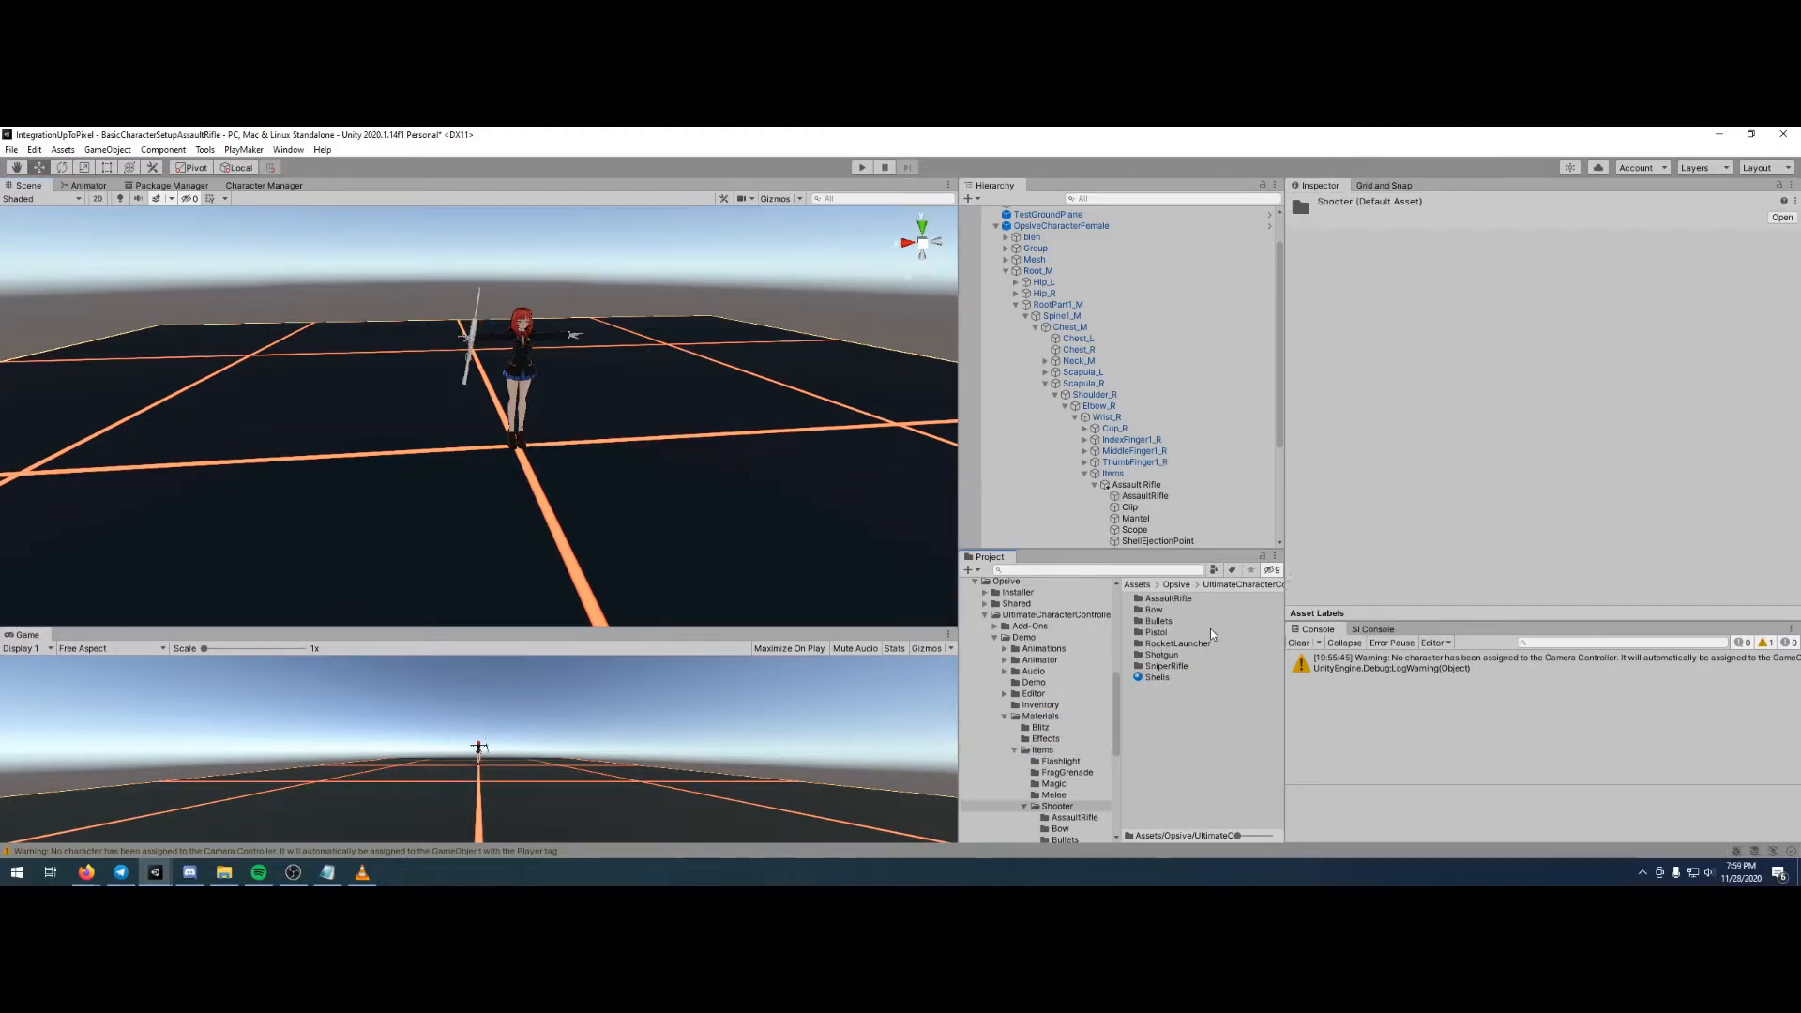
double_click(1170, 601)
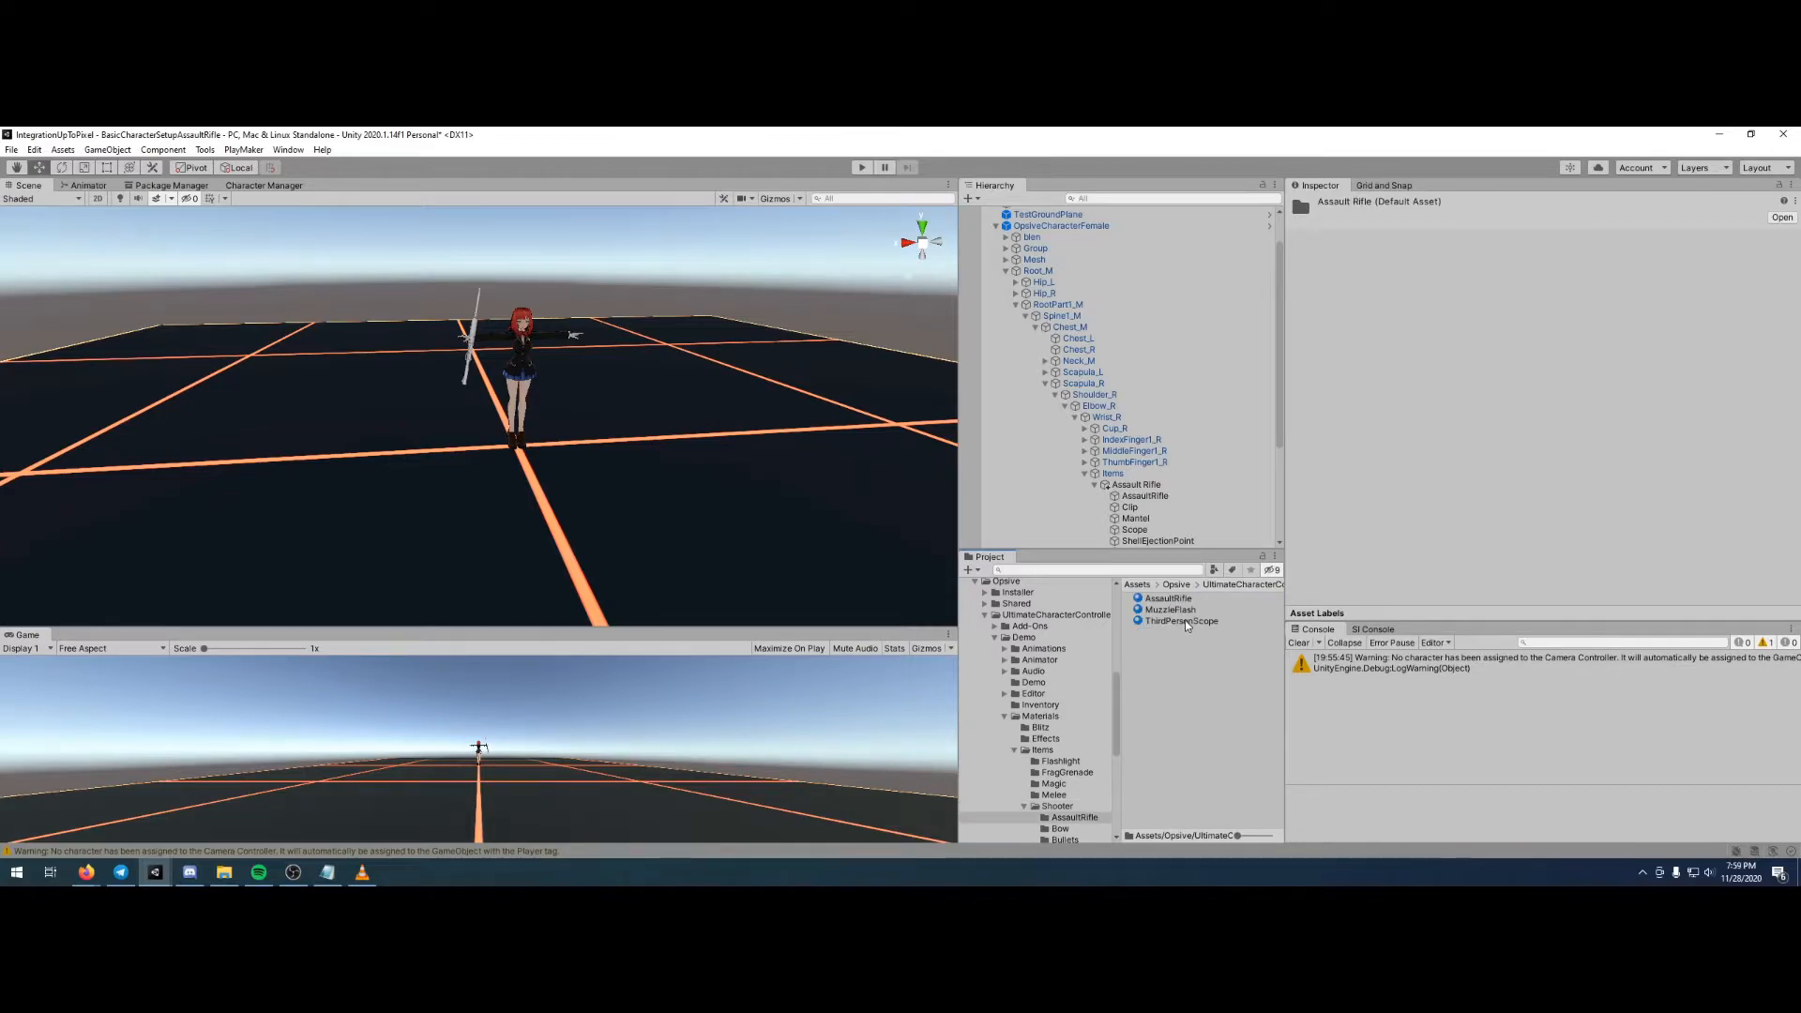
drag(1171, 605, 1139, 490)
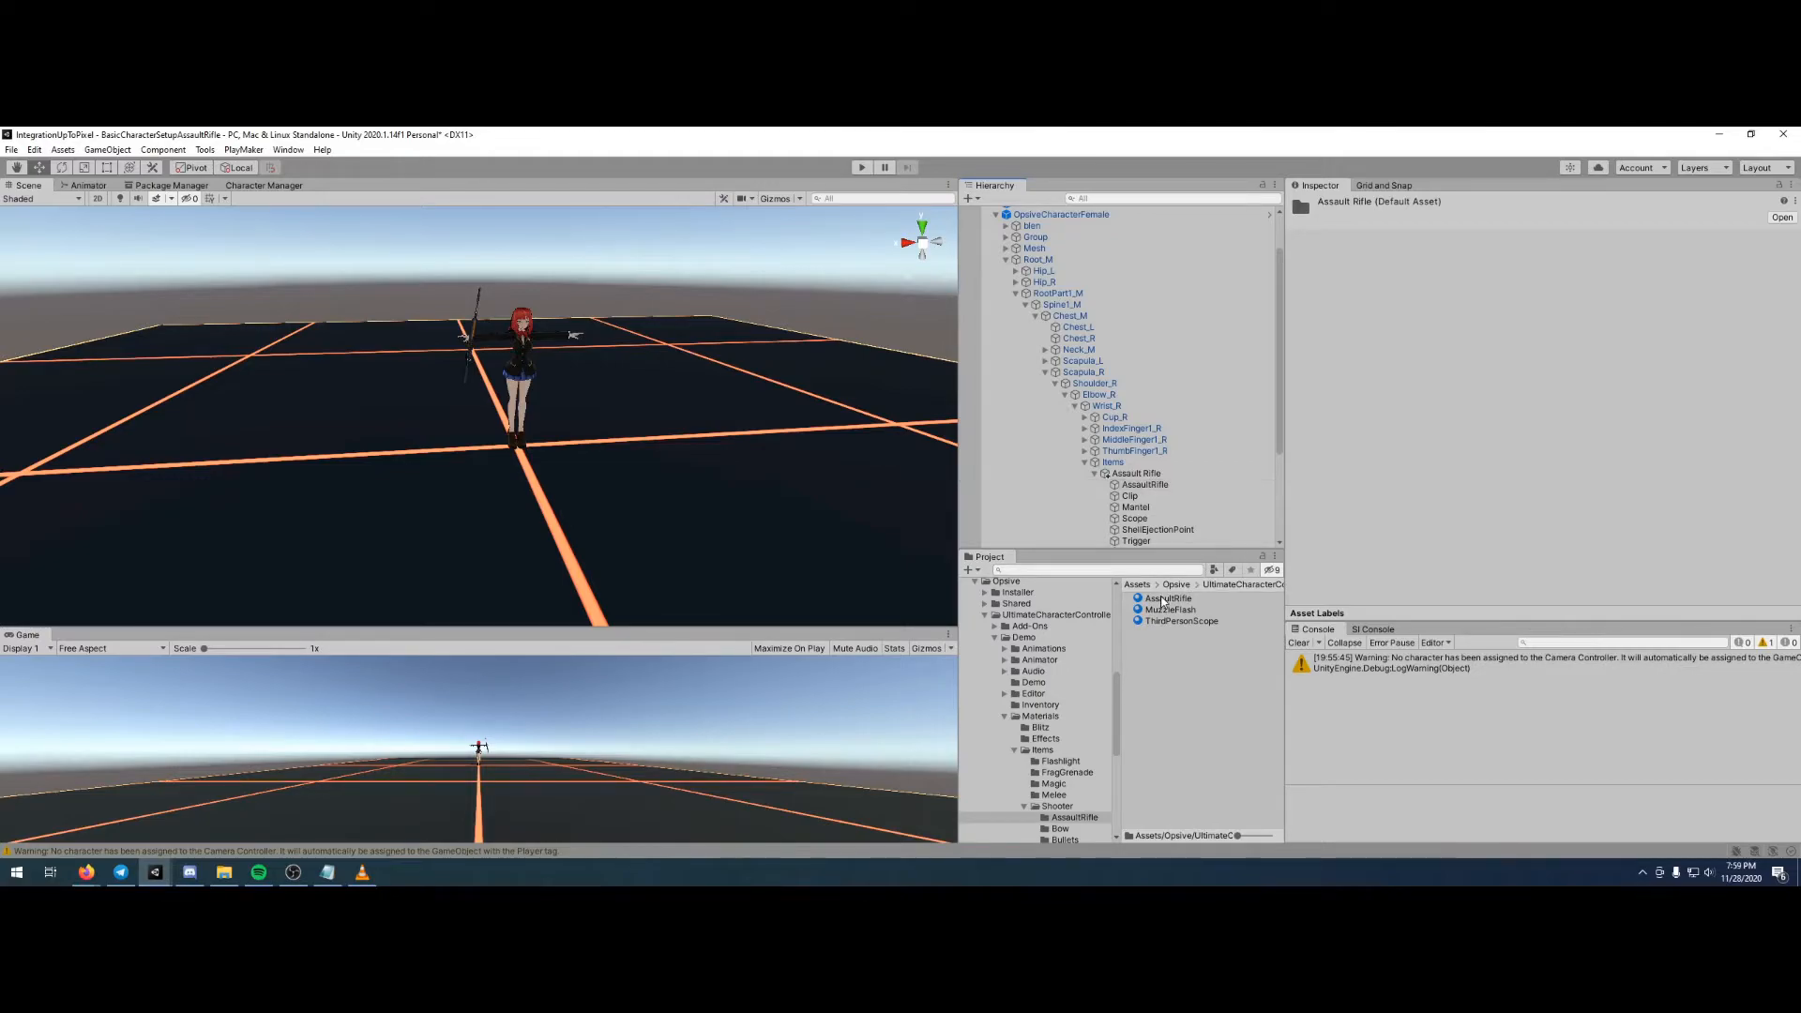
- Apply the AssaultRifle material to the rifle's Clip, Mantel and Scope parts
click(1129, 495)
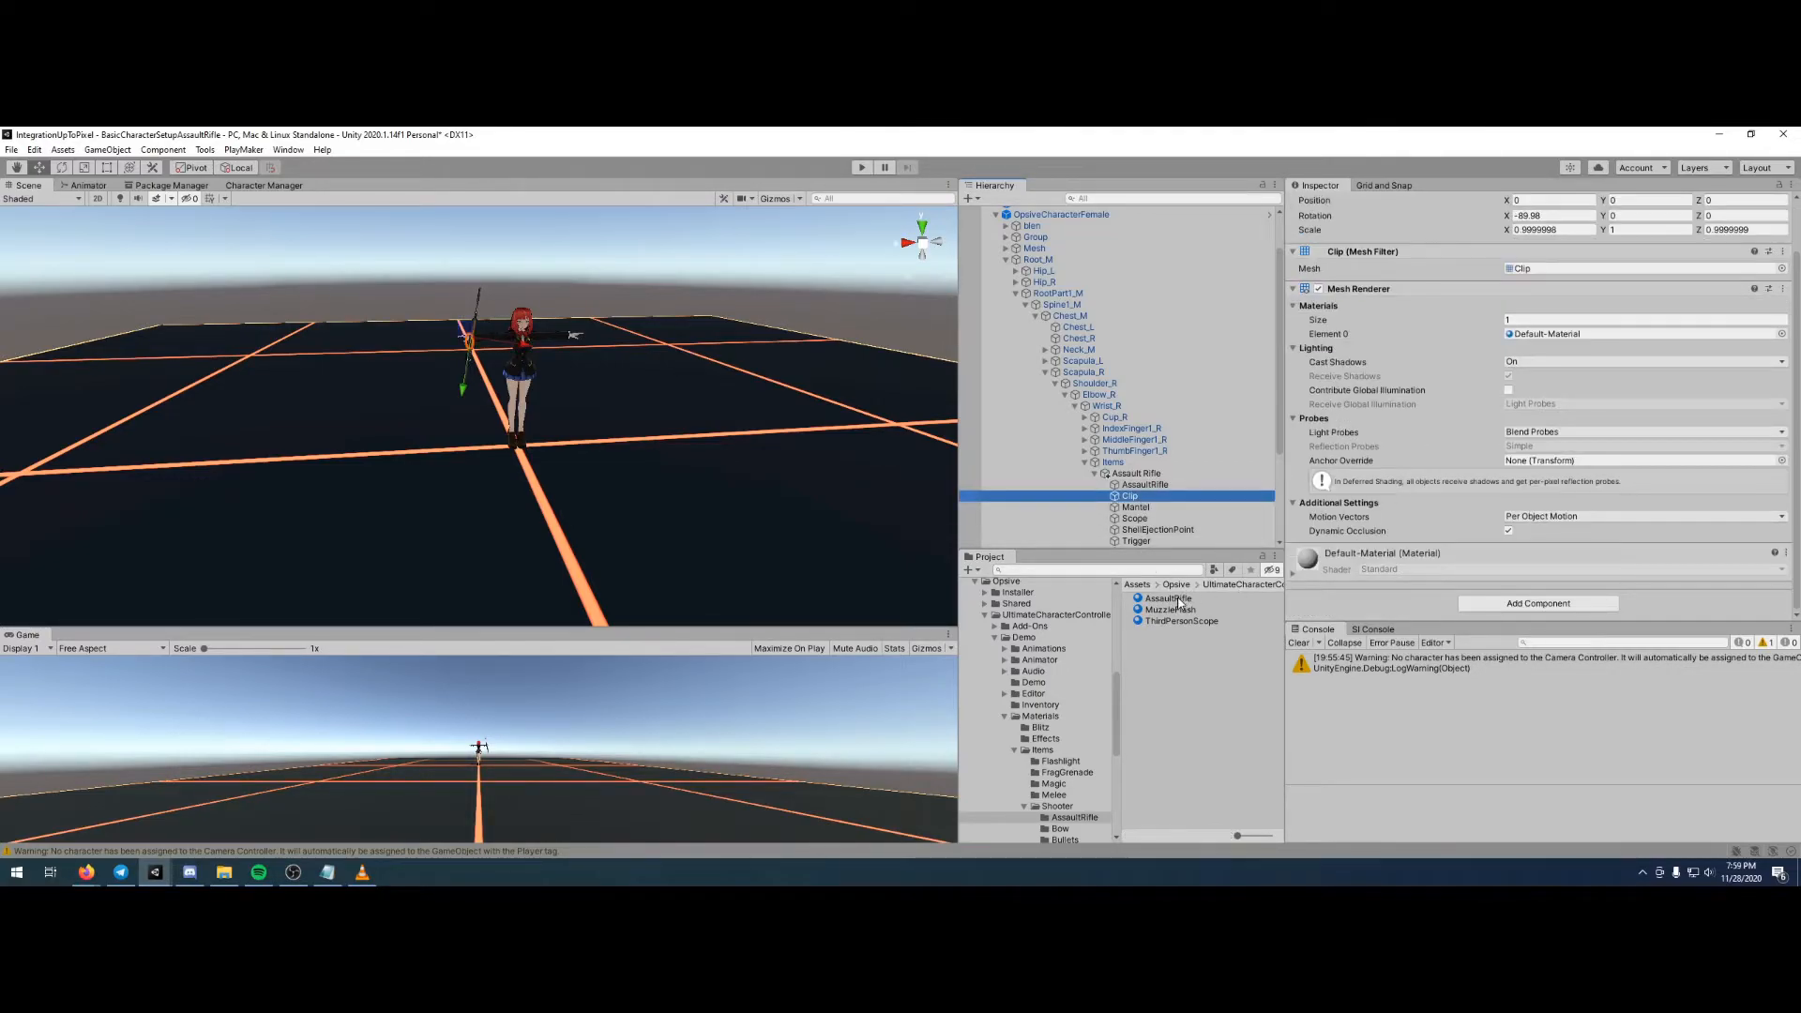
click(1150, 511)
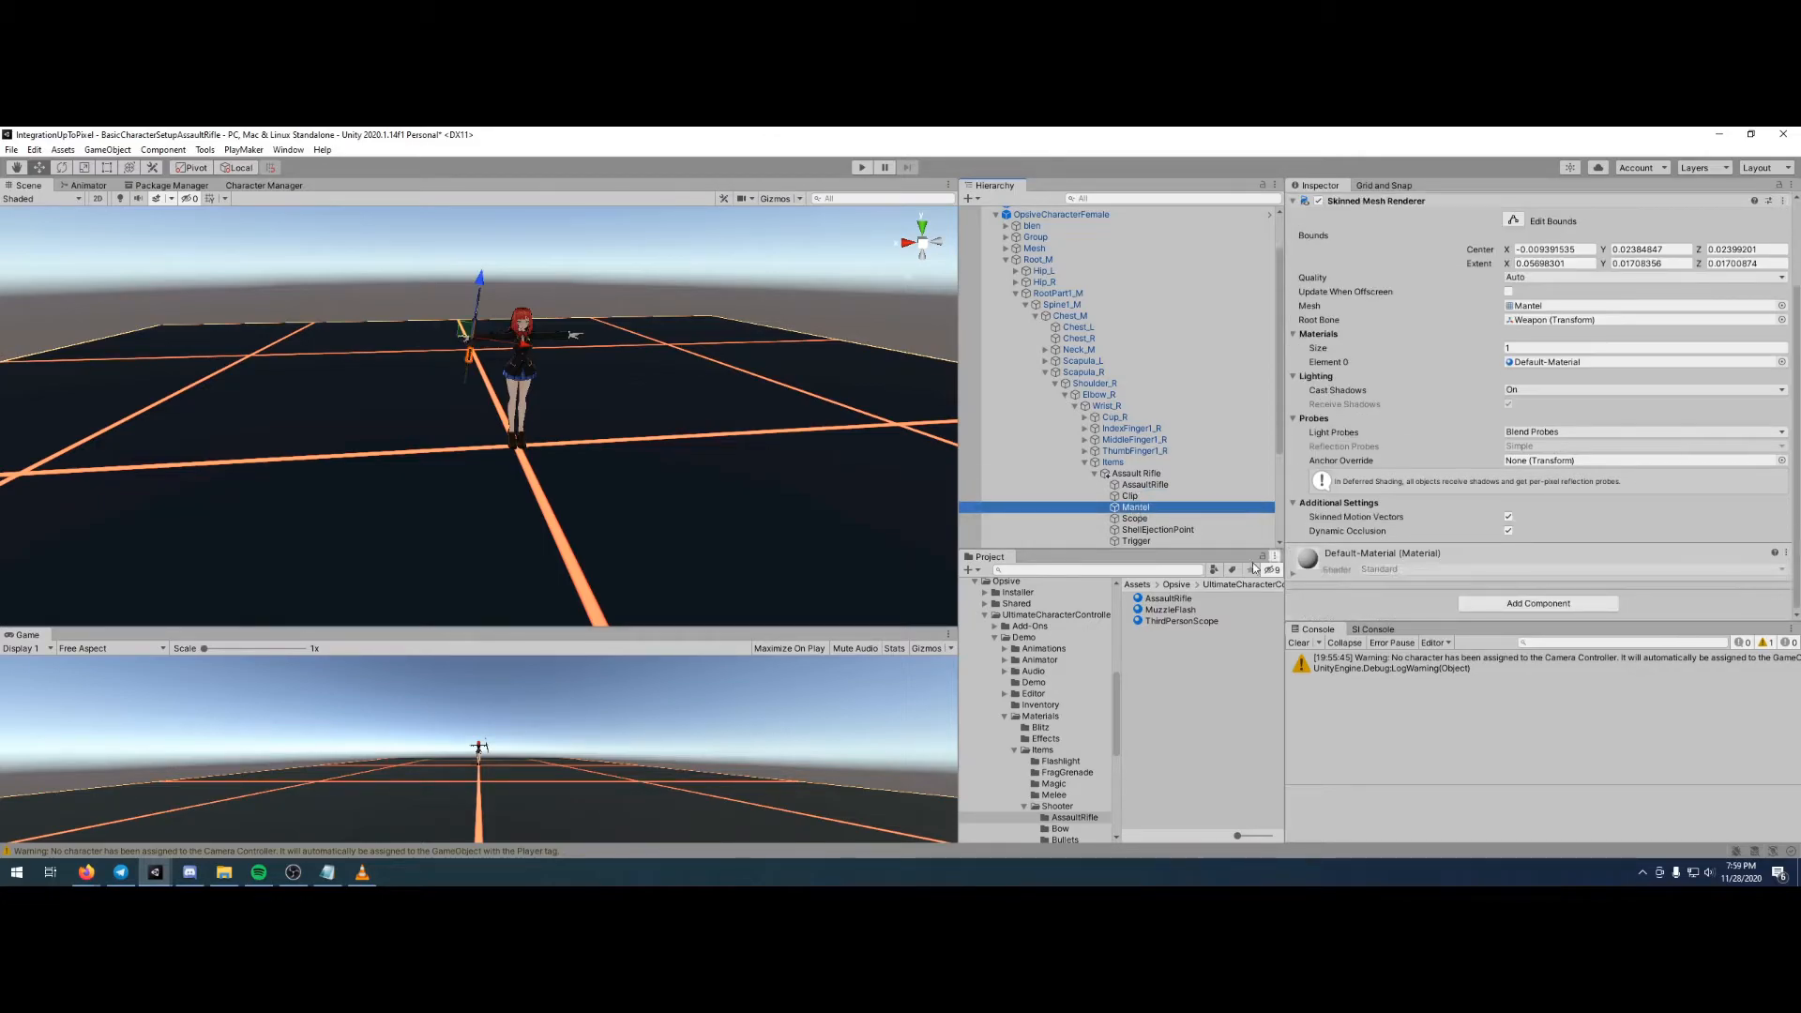
scroll(1139, 501, down, 1)
click(1135, 495)
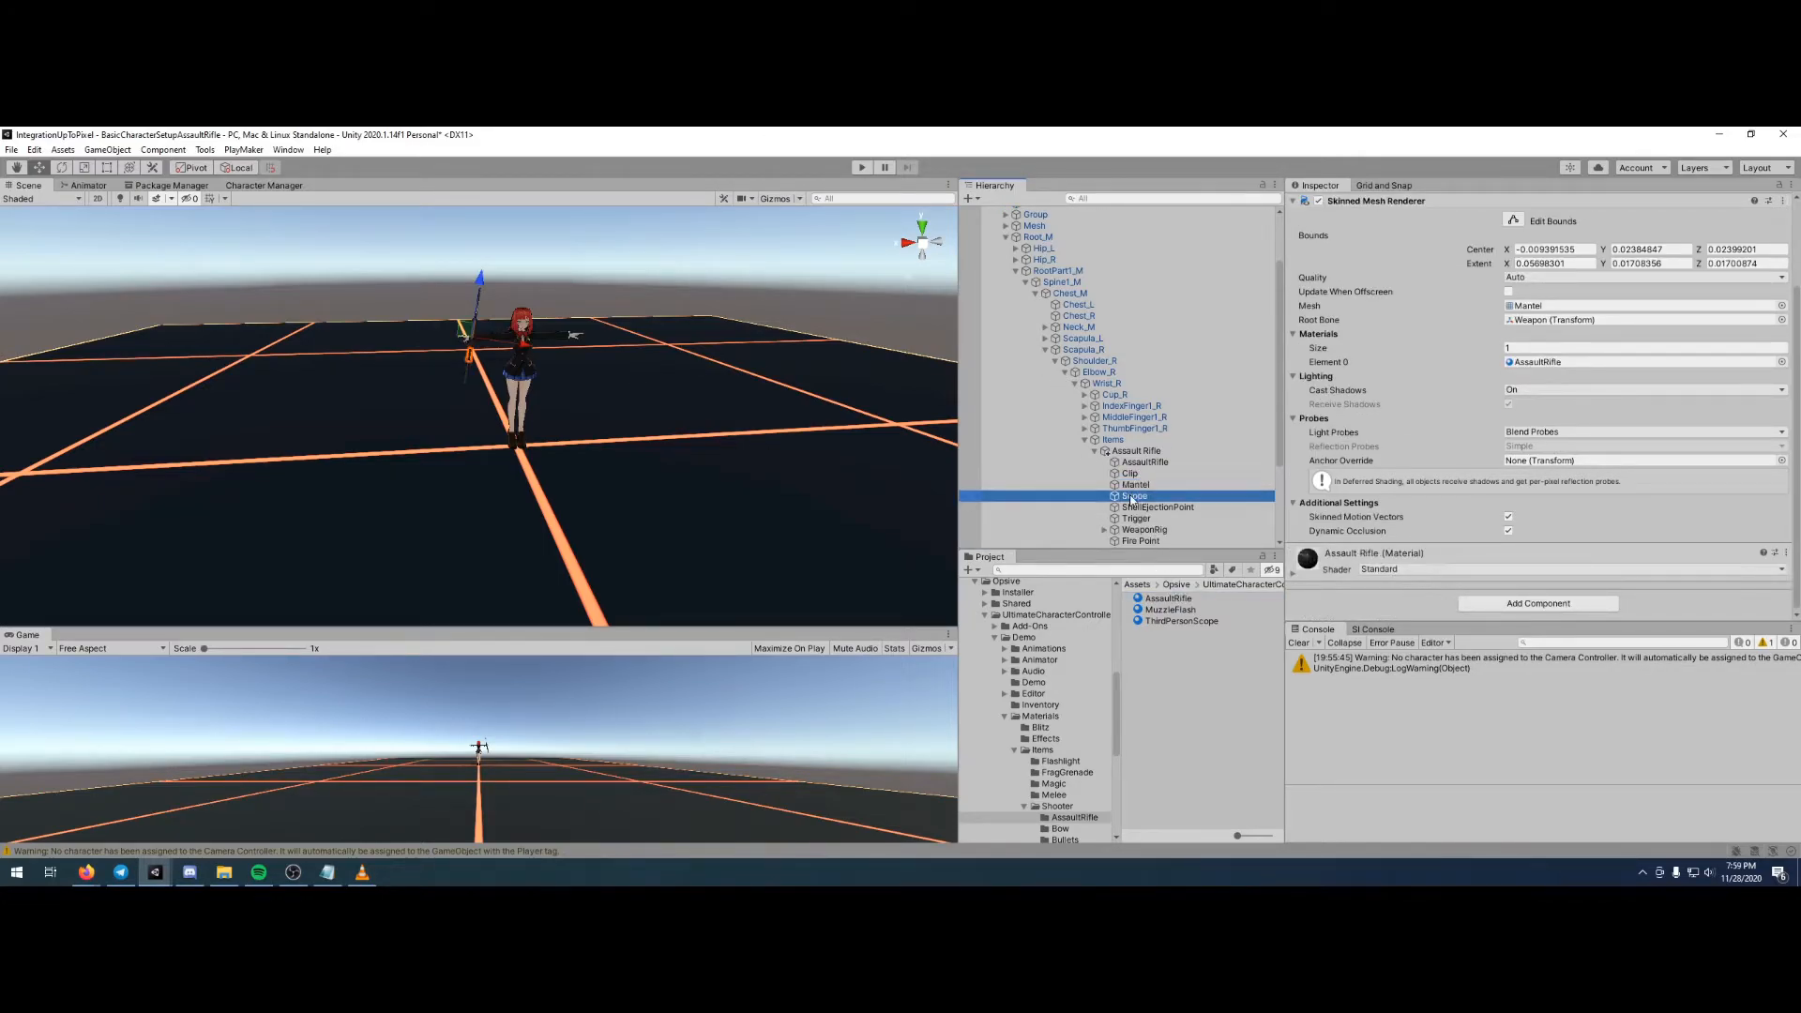
drag(1170, 598, 1137, 457)
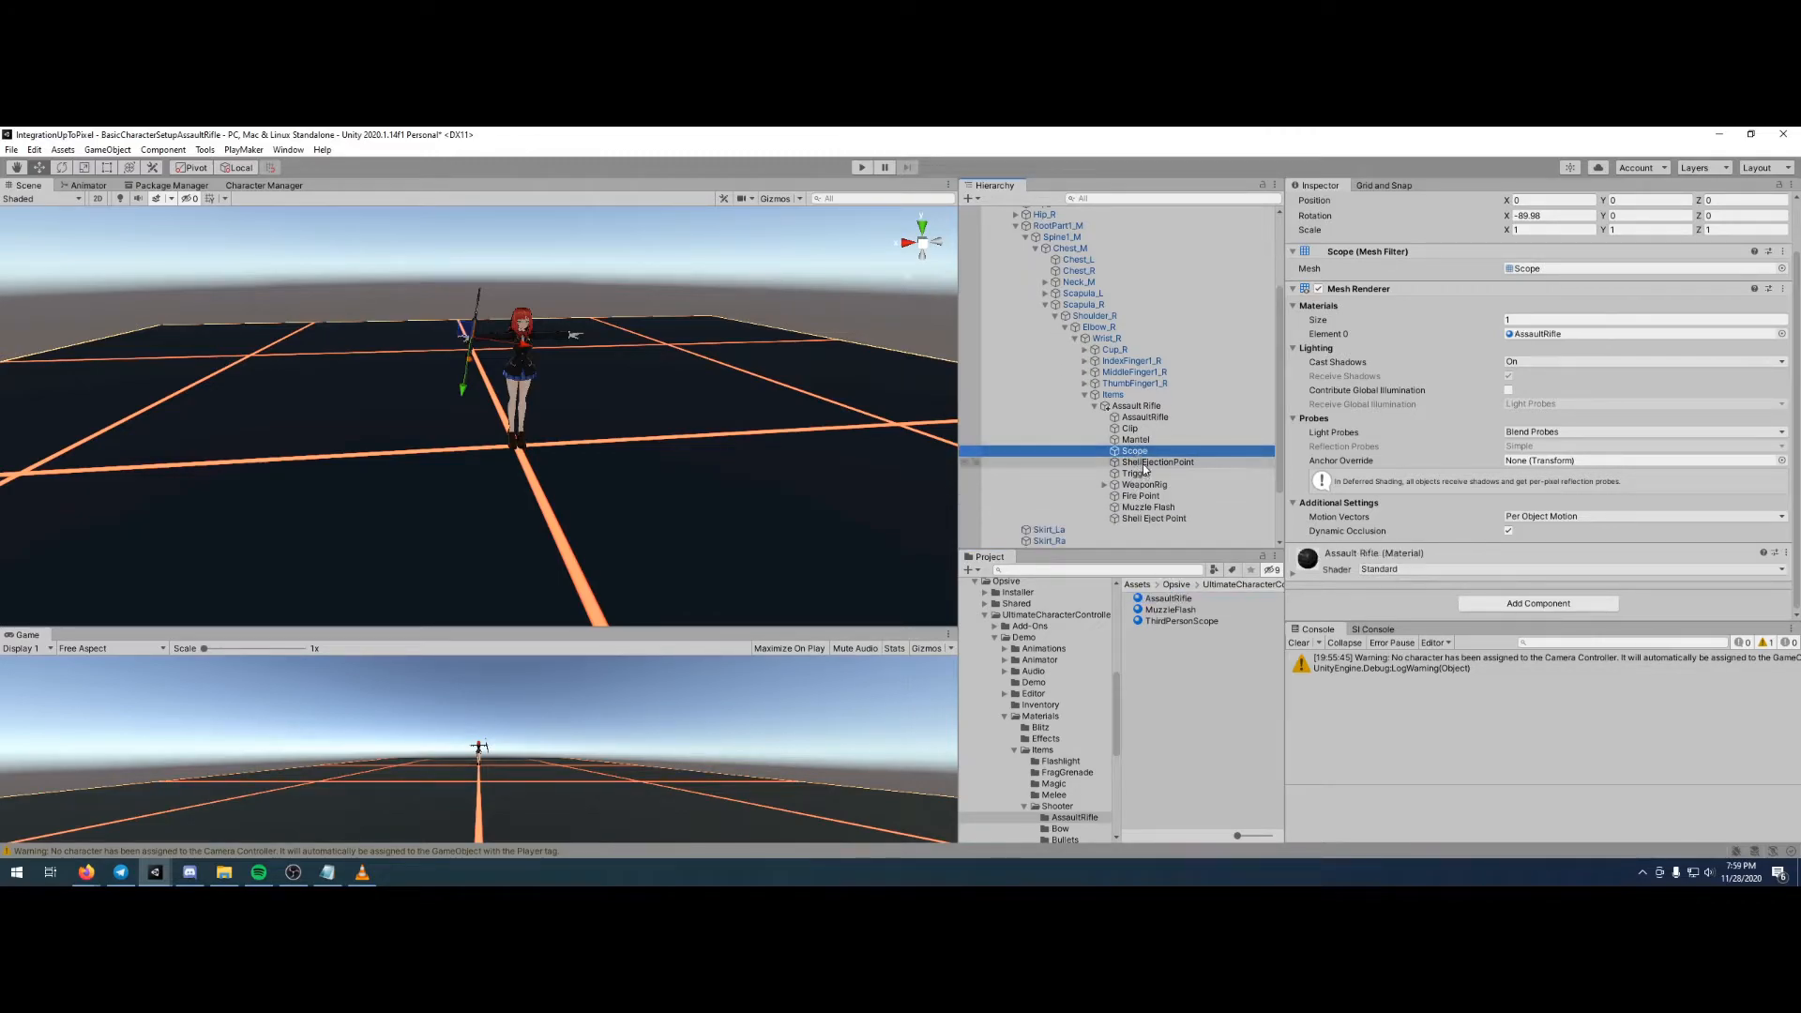
- Apply the AssaultRifle material to the ShellEjectionPoint and Trigger parts, and check the rifle's remaining child objects
click(1154, 463)
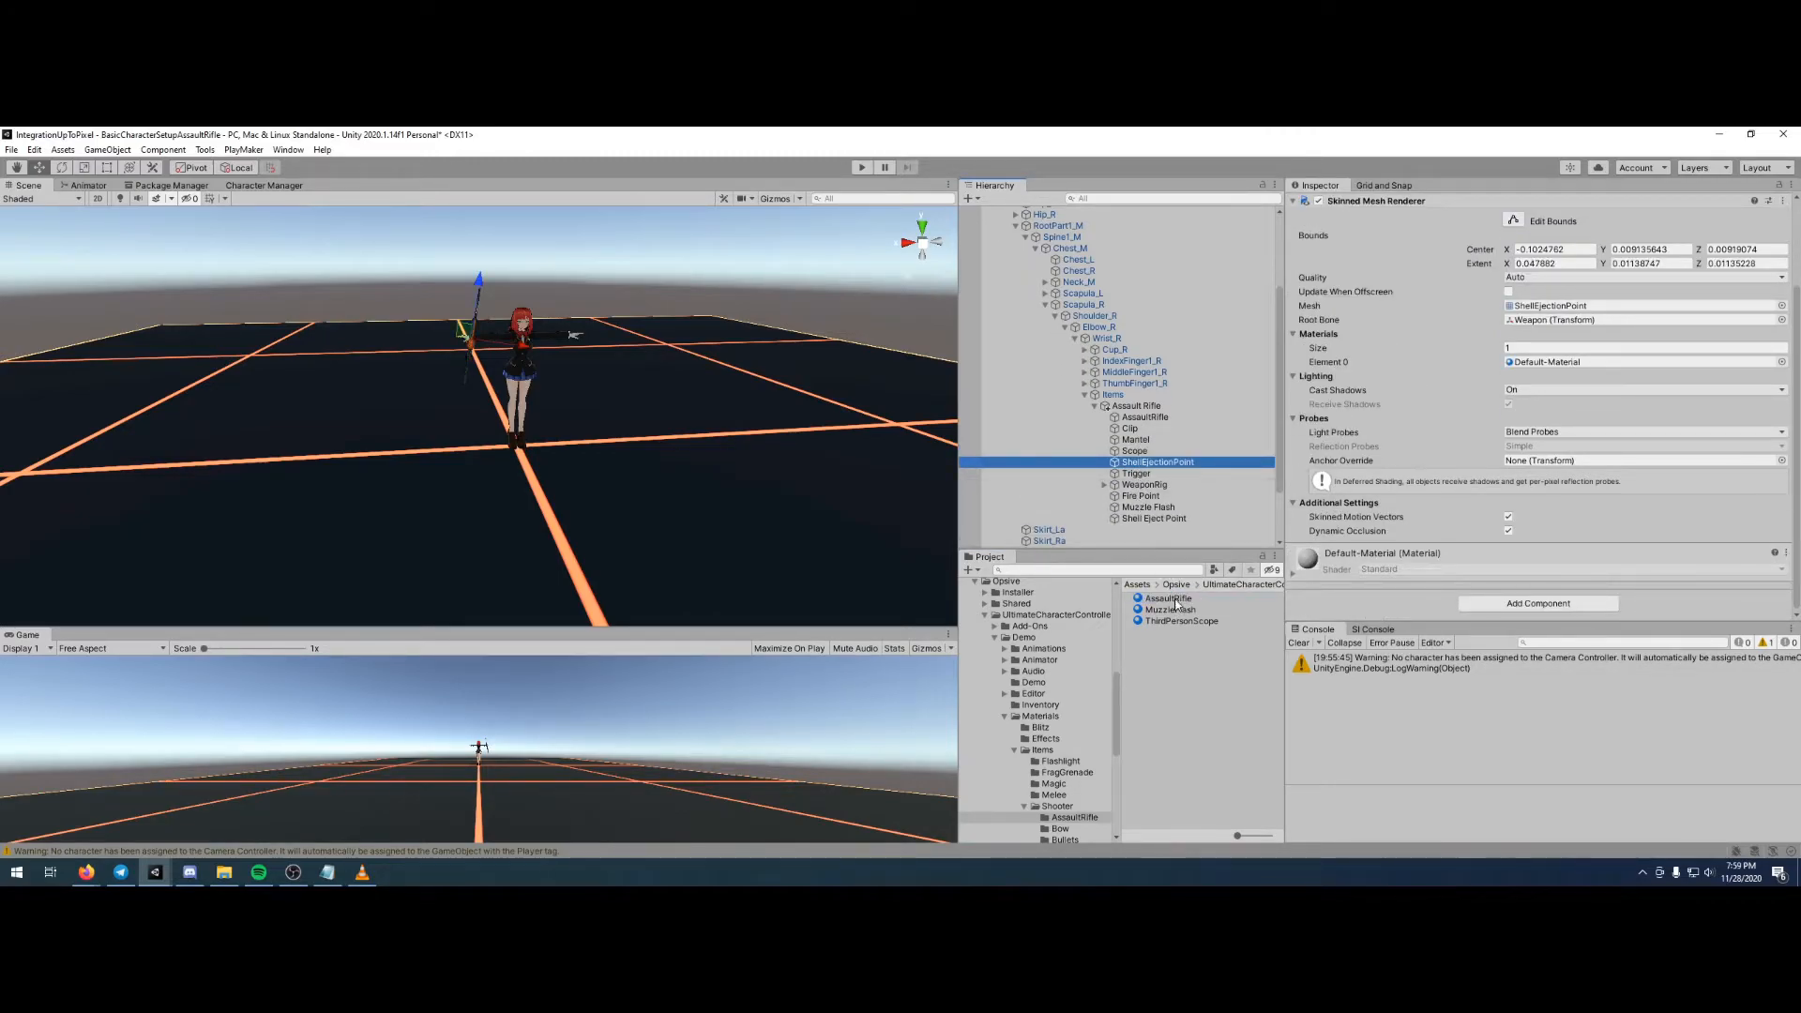
click(1149, 473)
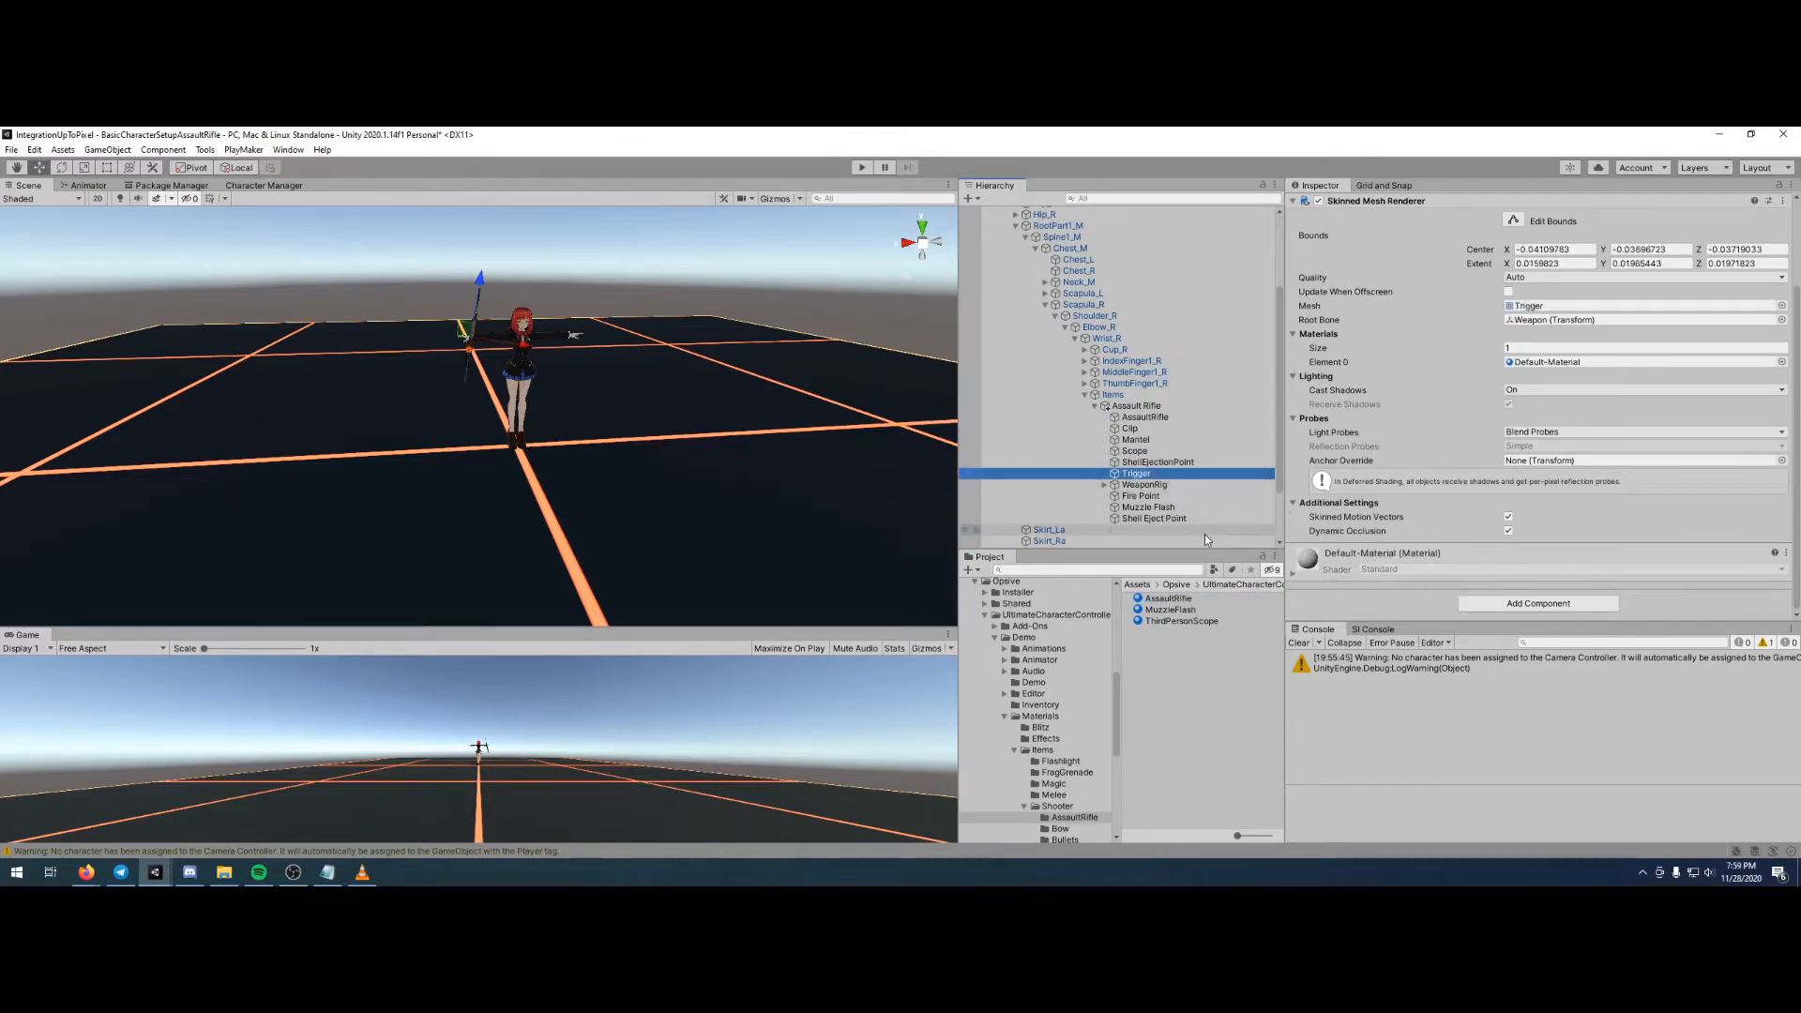
drag(1165, 598, 1146, 477)
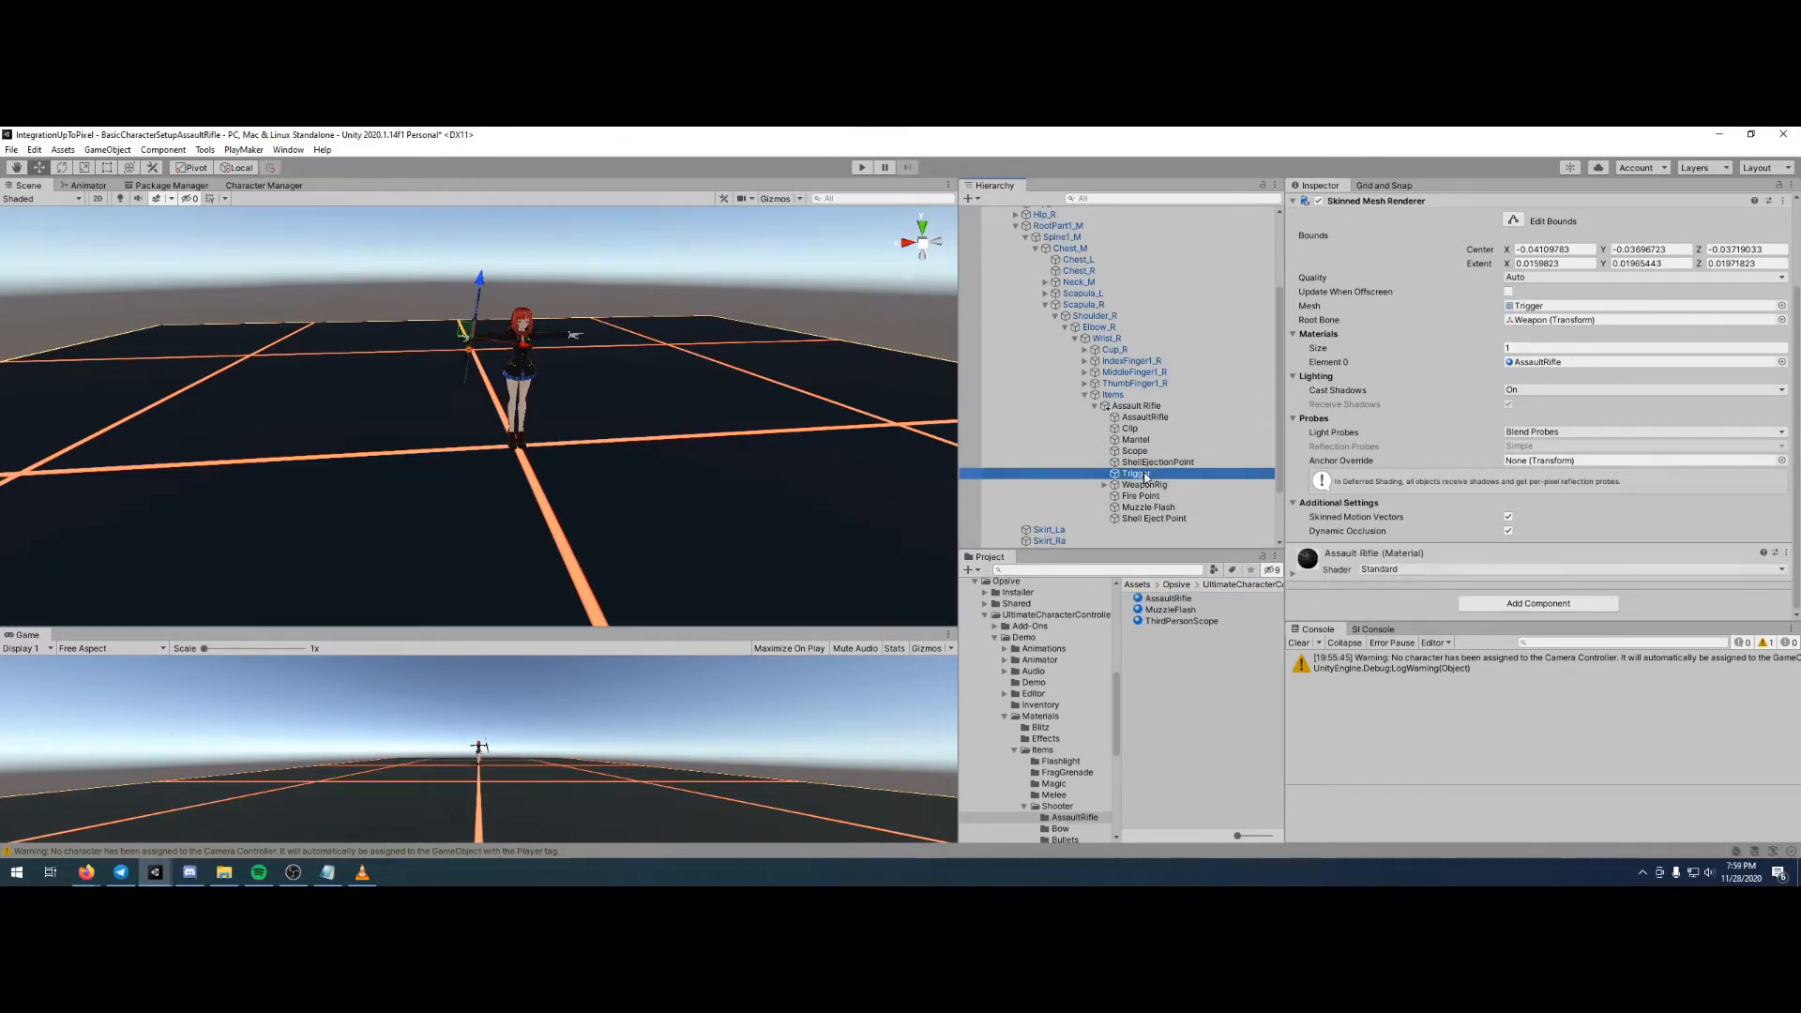
click(1145, 484)
click(1143, 507)
click(1143, 497)
click(1142, 509)
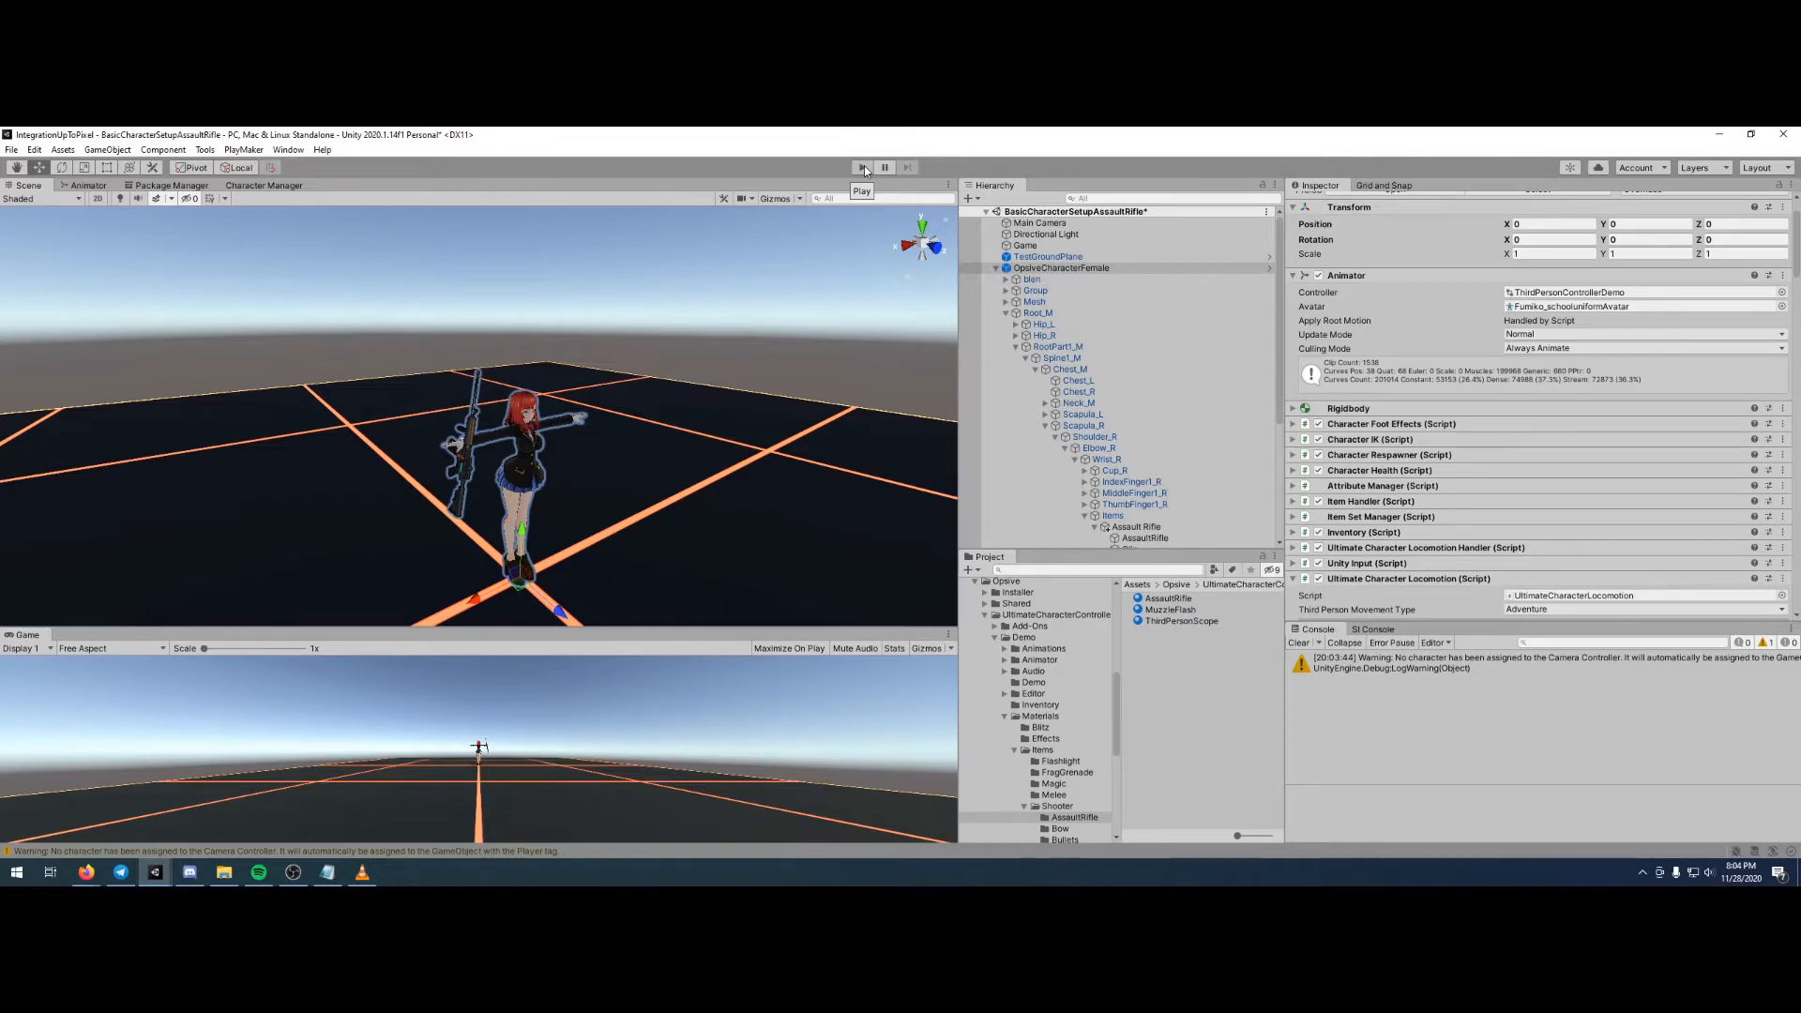
- Run the scene in Play mode, set the Aim item ability's Start Type to Automatic, and make the character aim the rifle
click(864, 165)
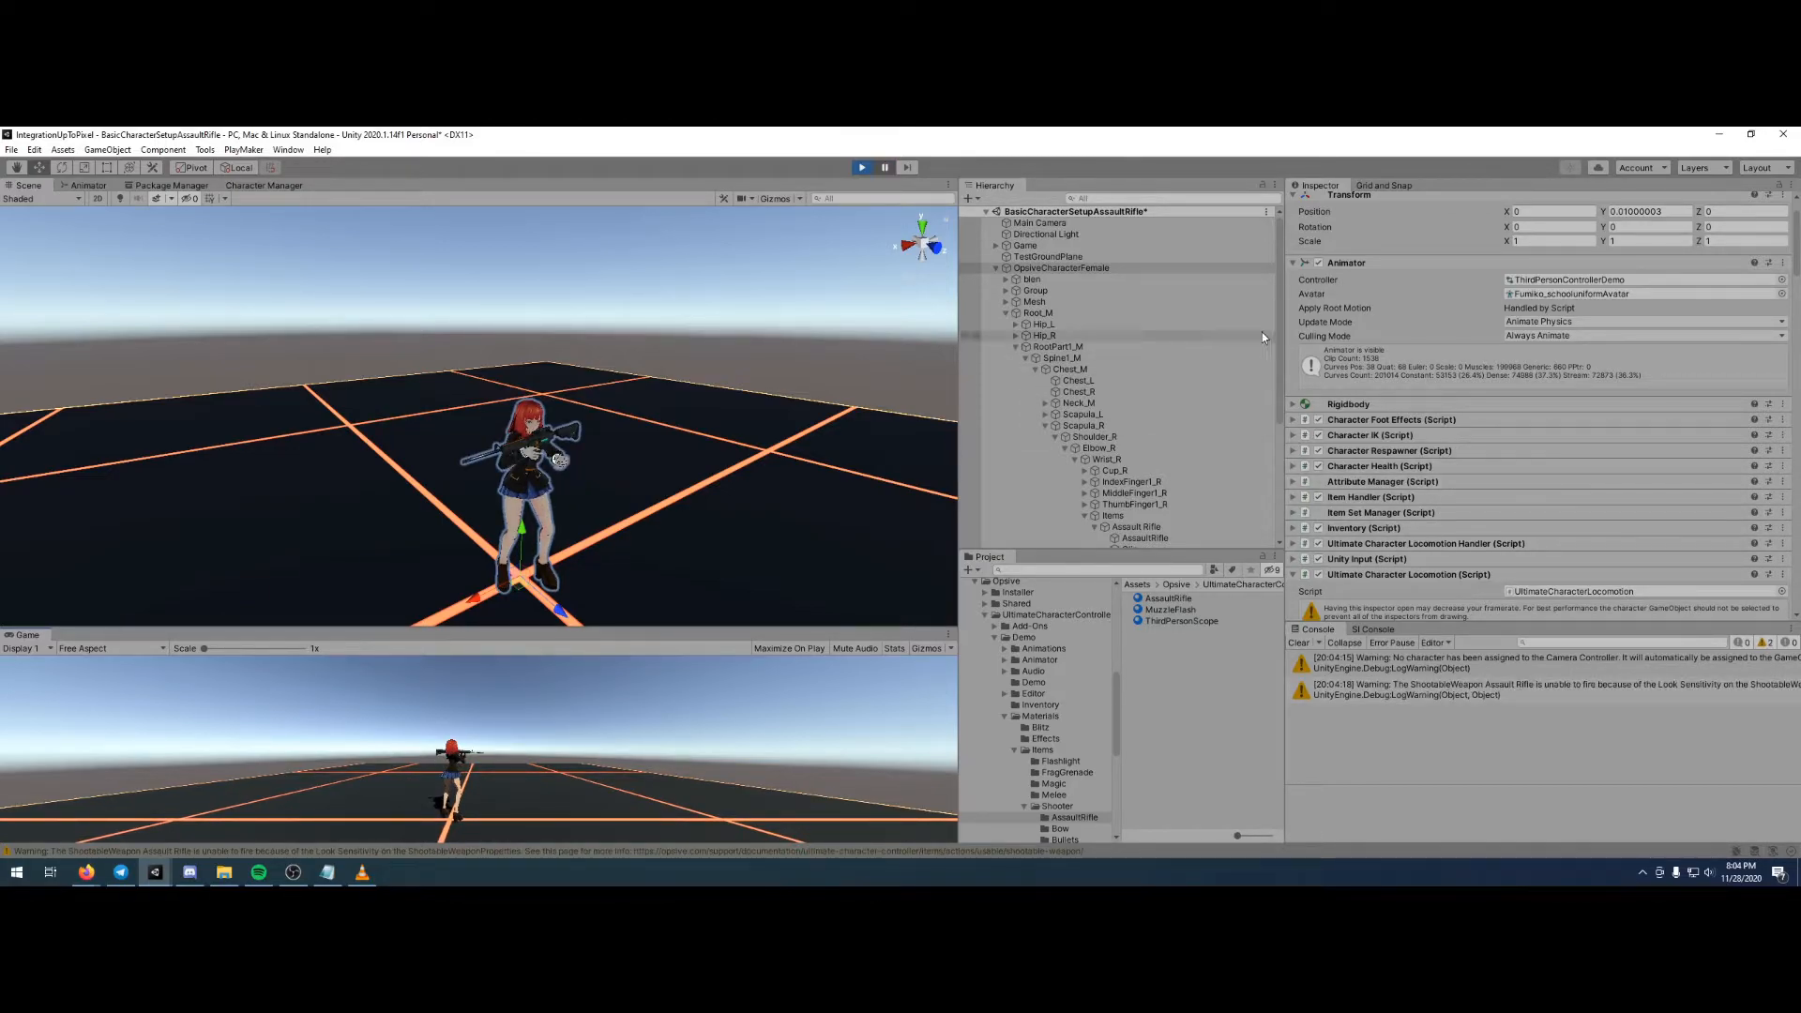
scroll(1426, 385, down, 3)
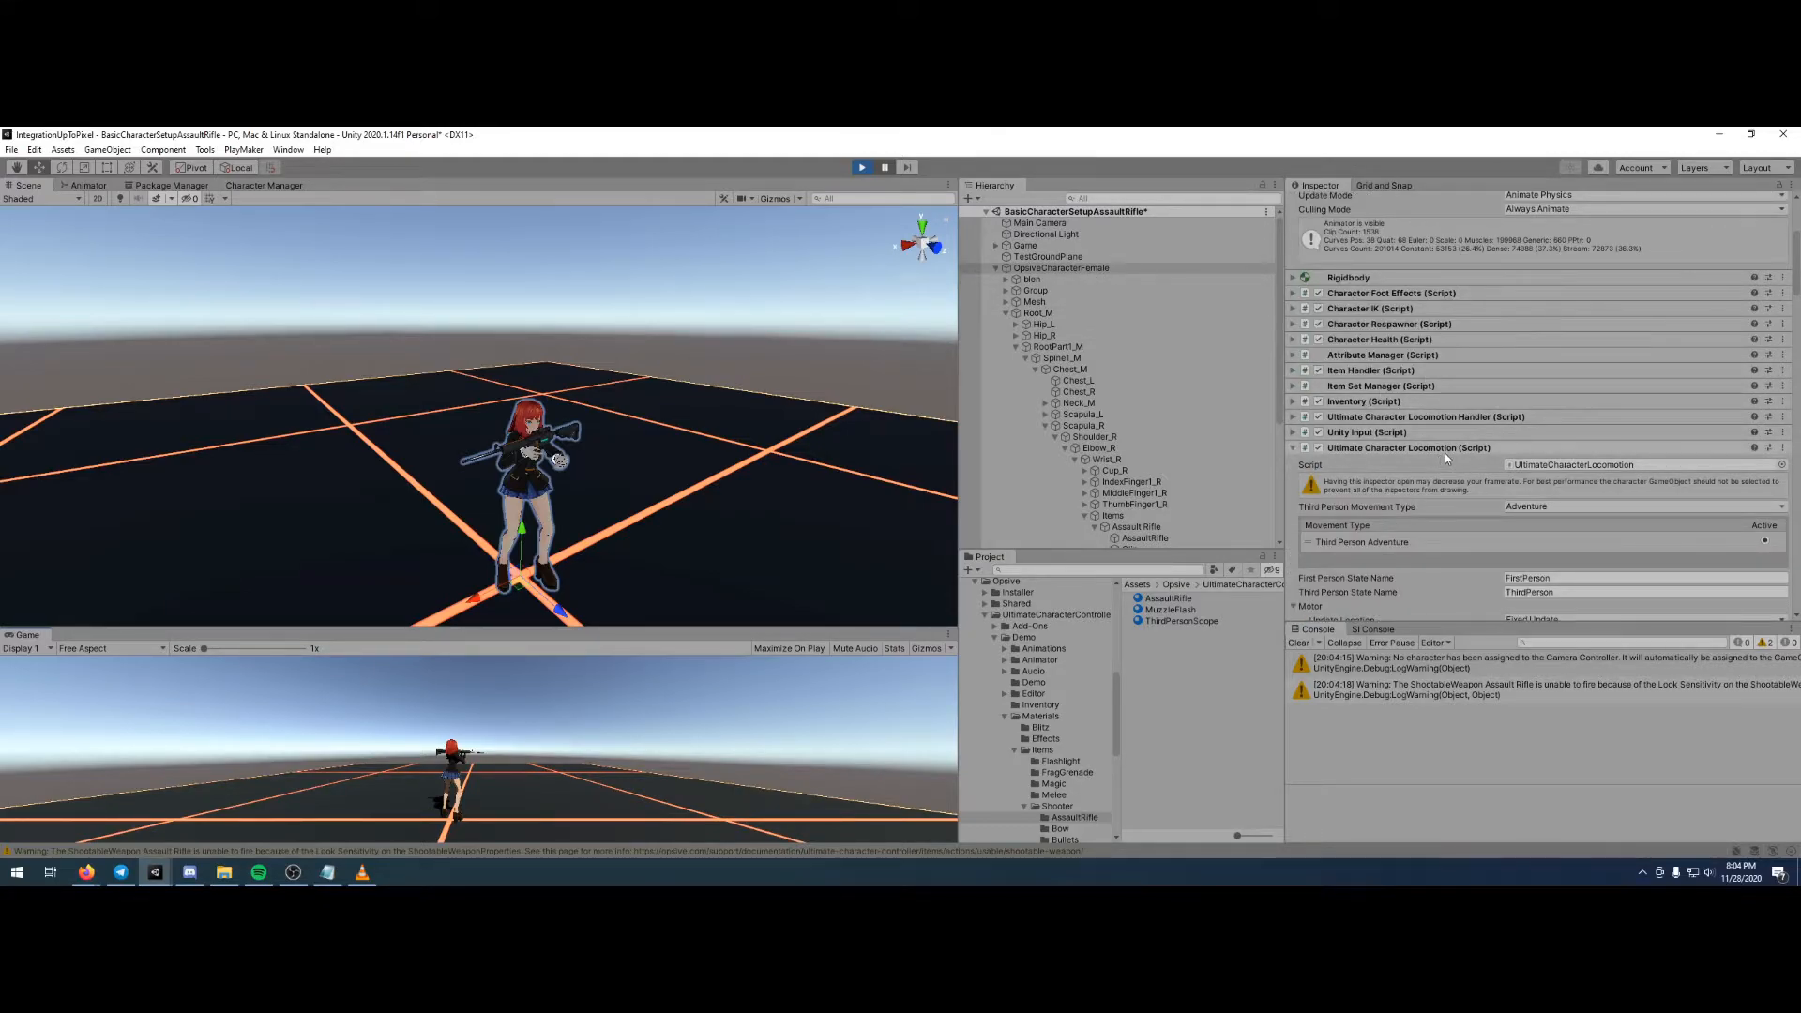
scroll(1444, 454, down, 6)
scroll(1471, 437, down, 12)
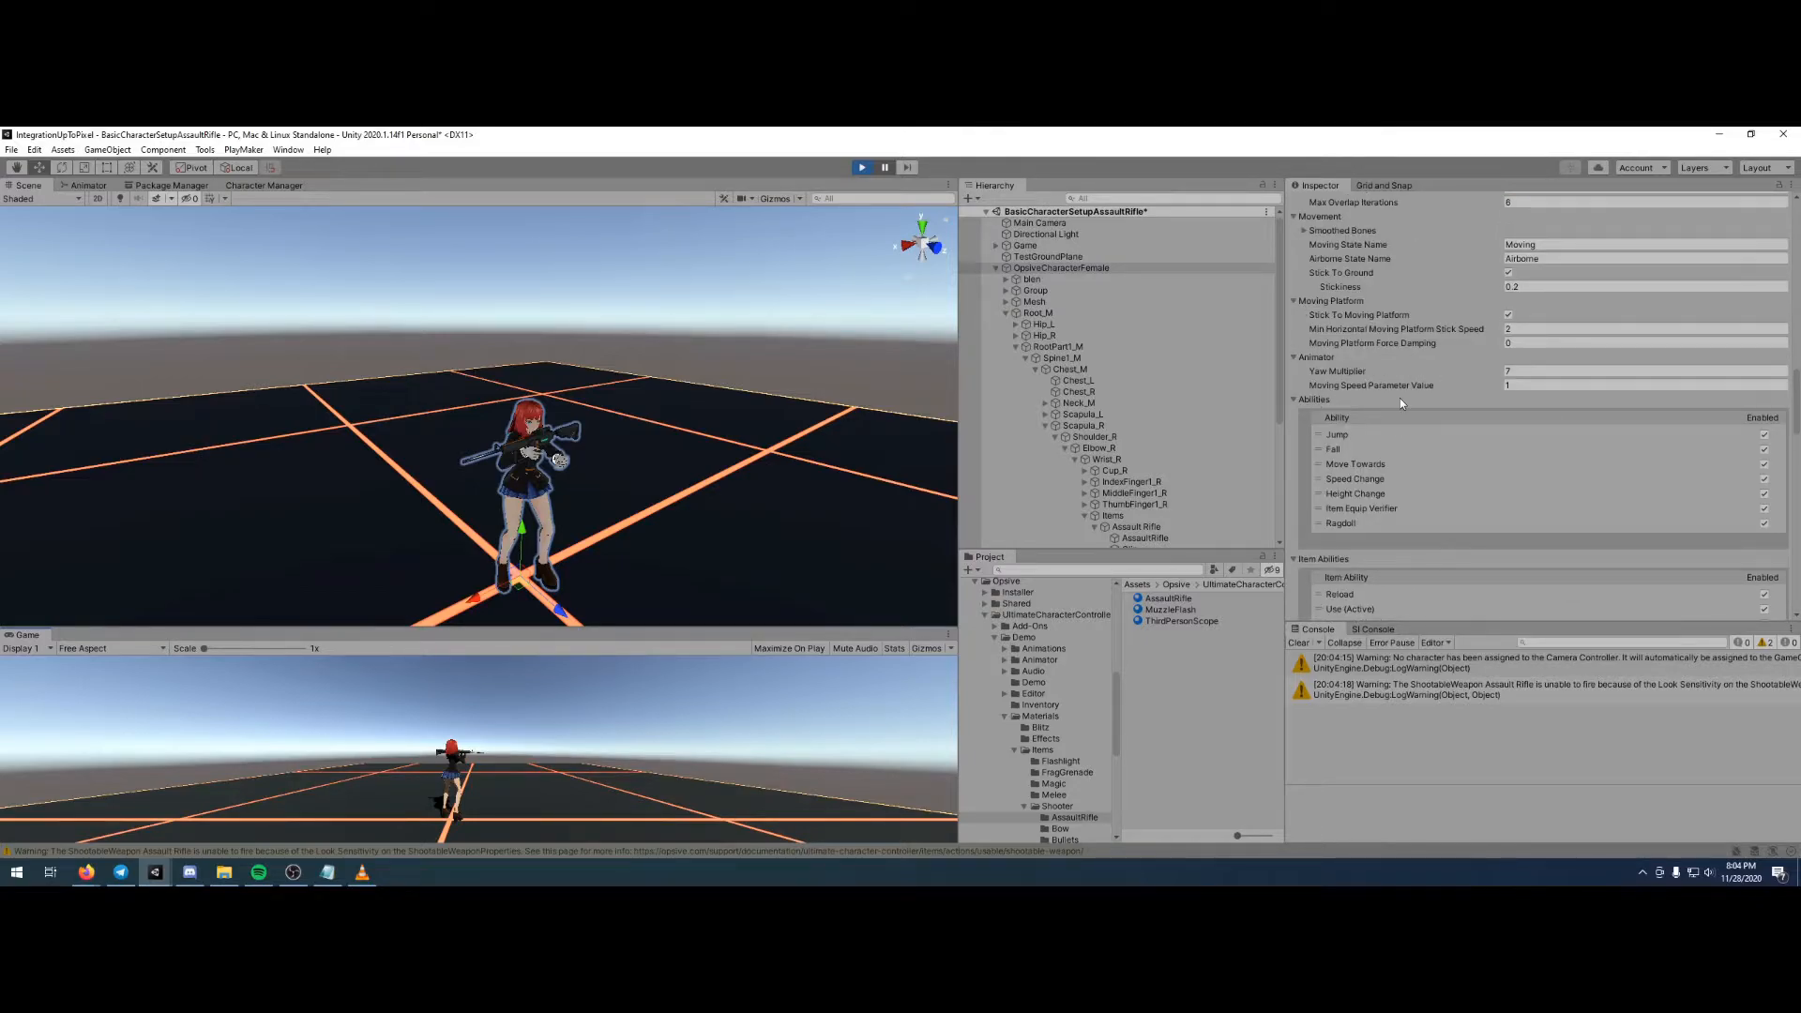
scroll(1430, 370, down, 6)
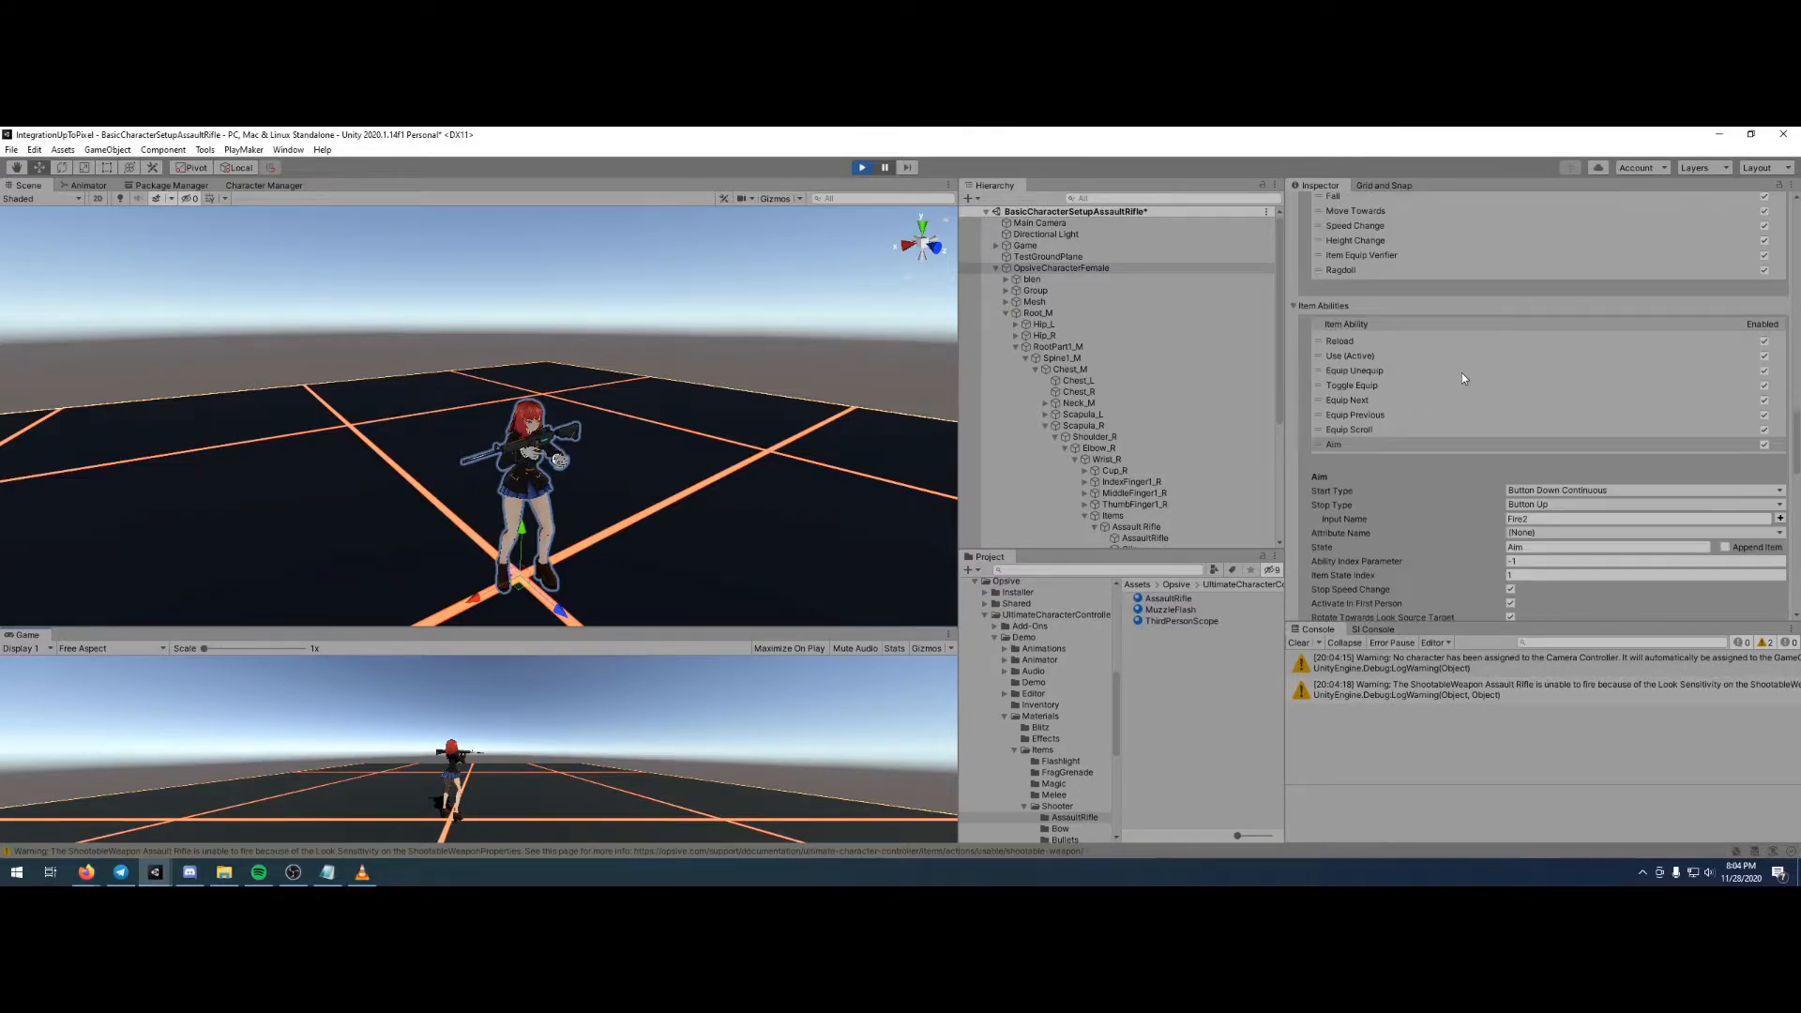
click(1549, 489)
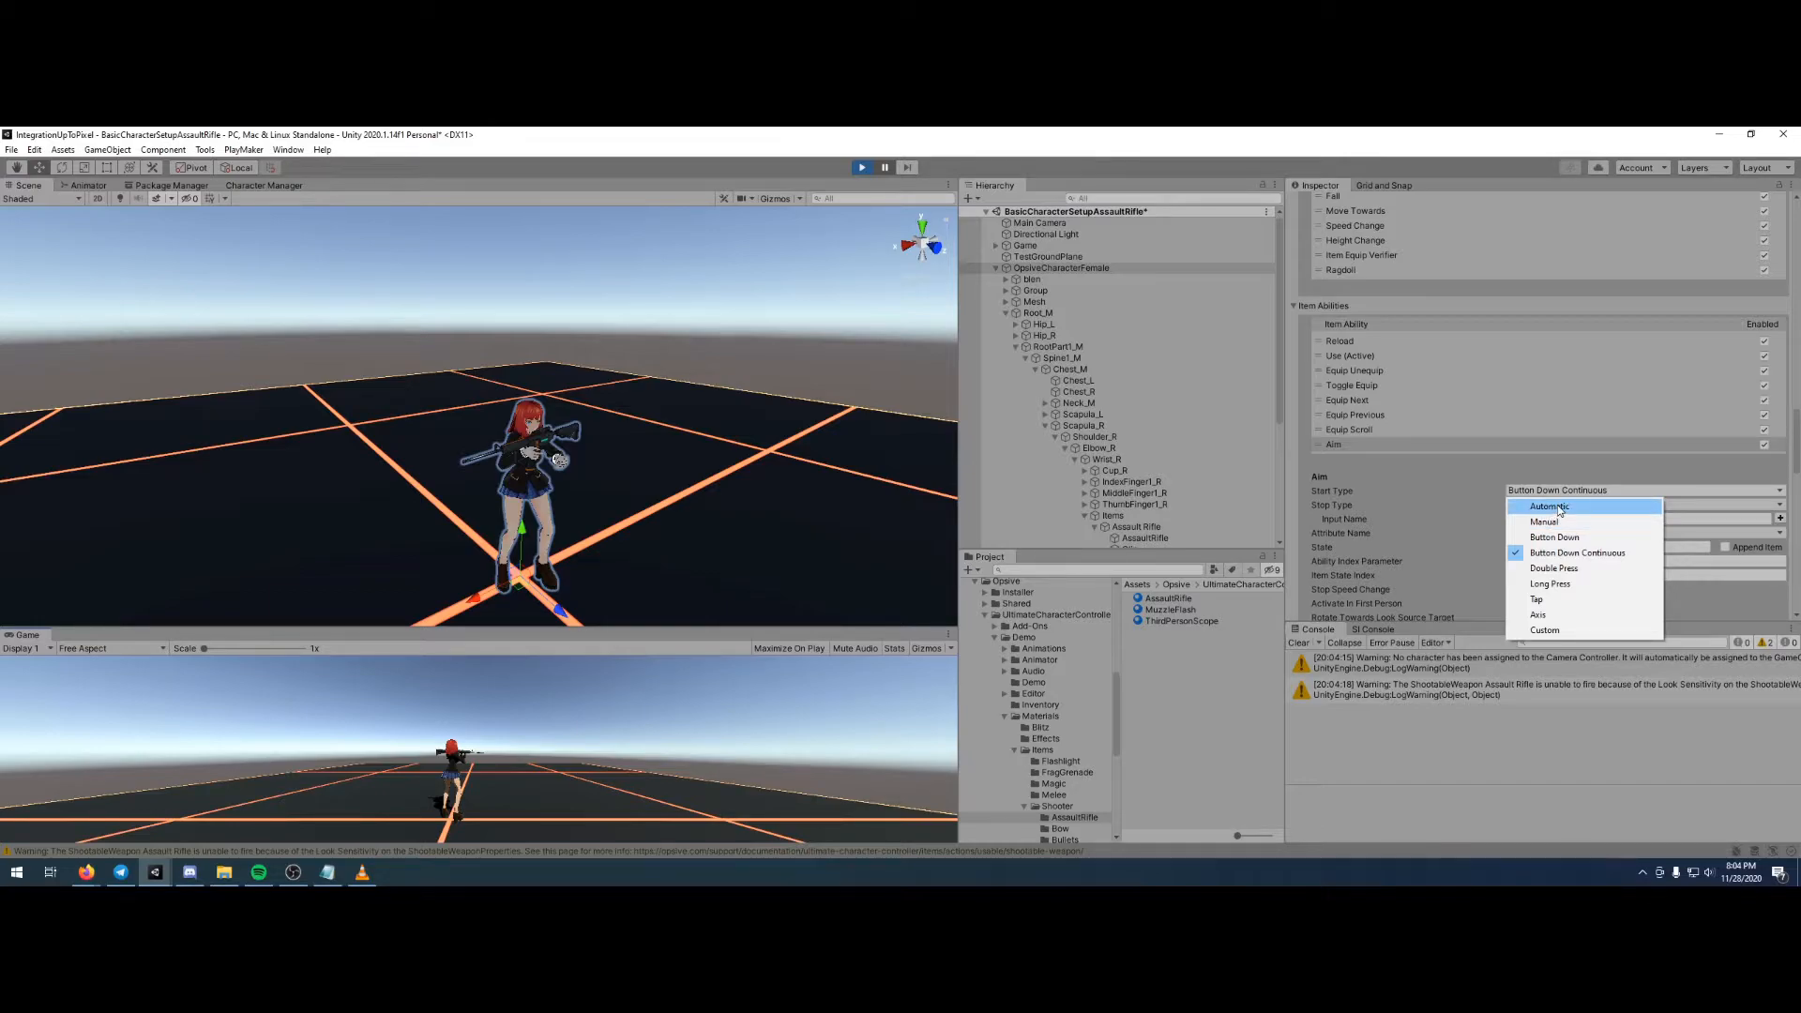
click(1560, 508)
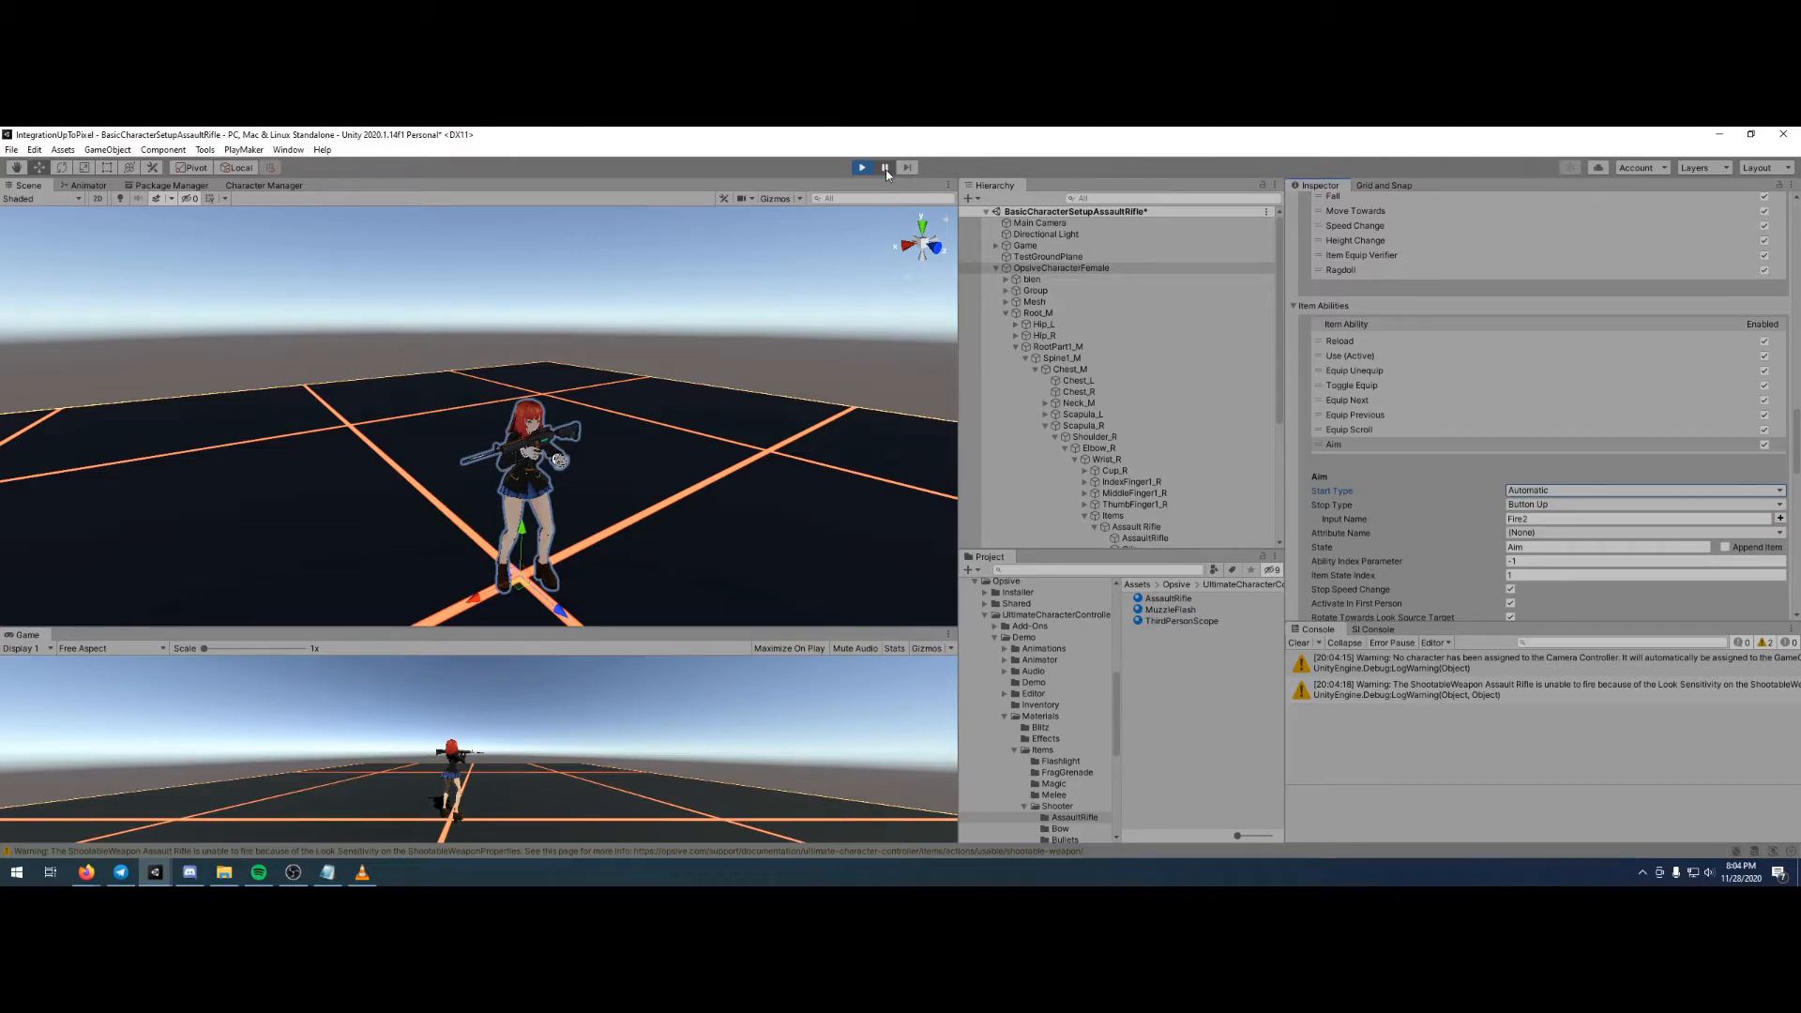
click(517, 754)
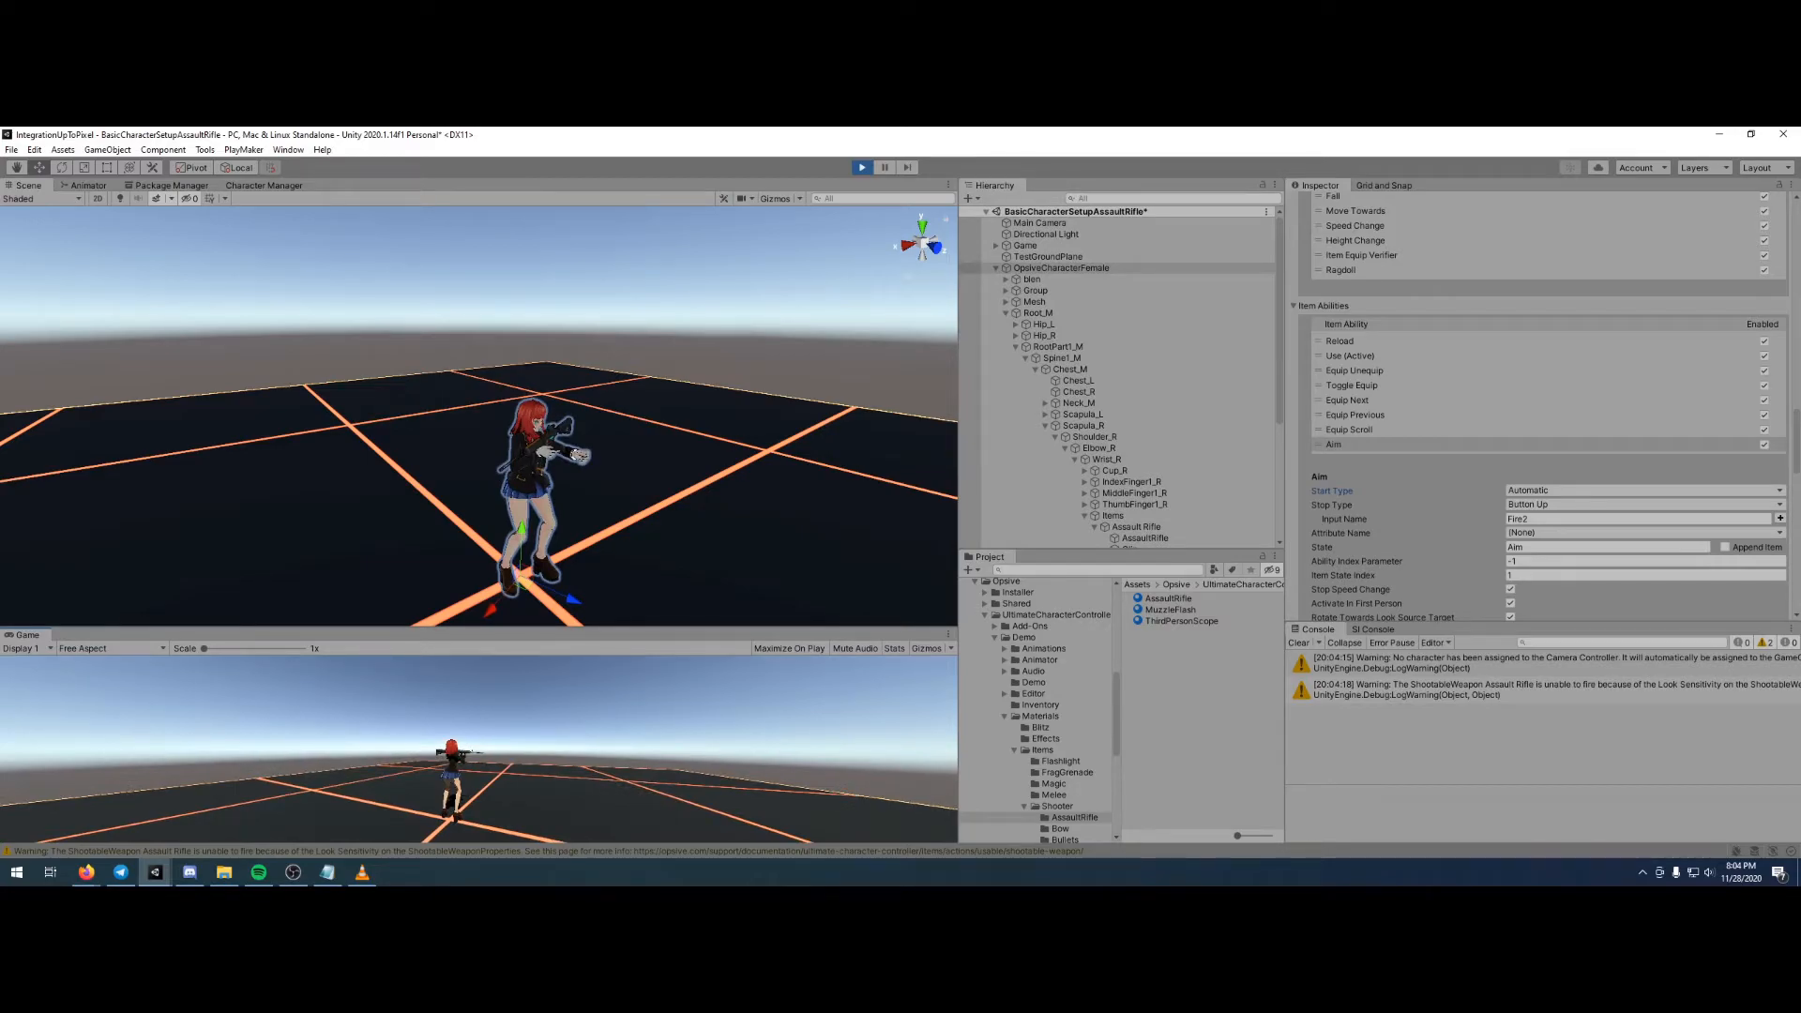
click(478, 751)
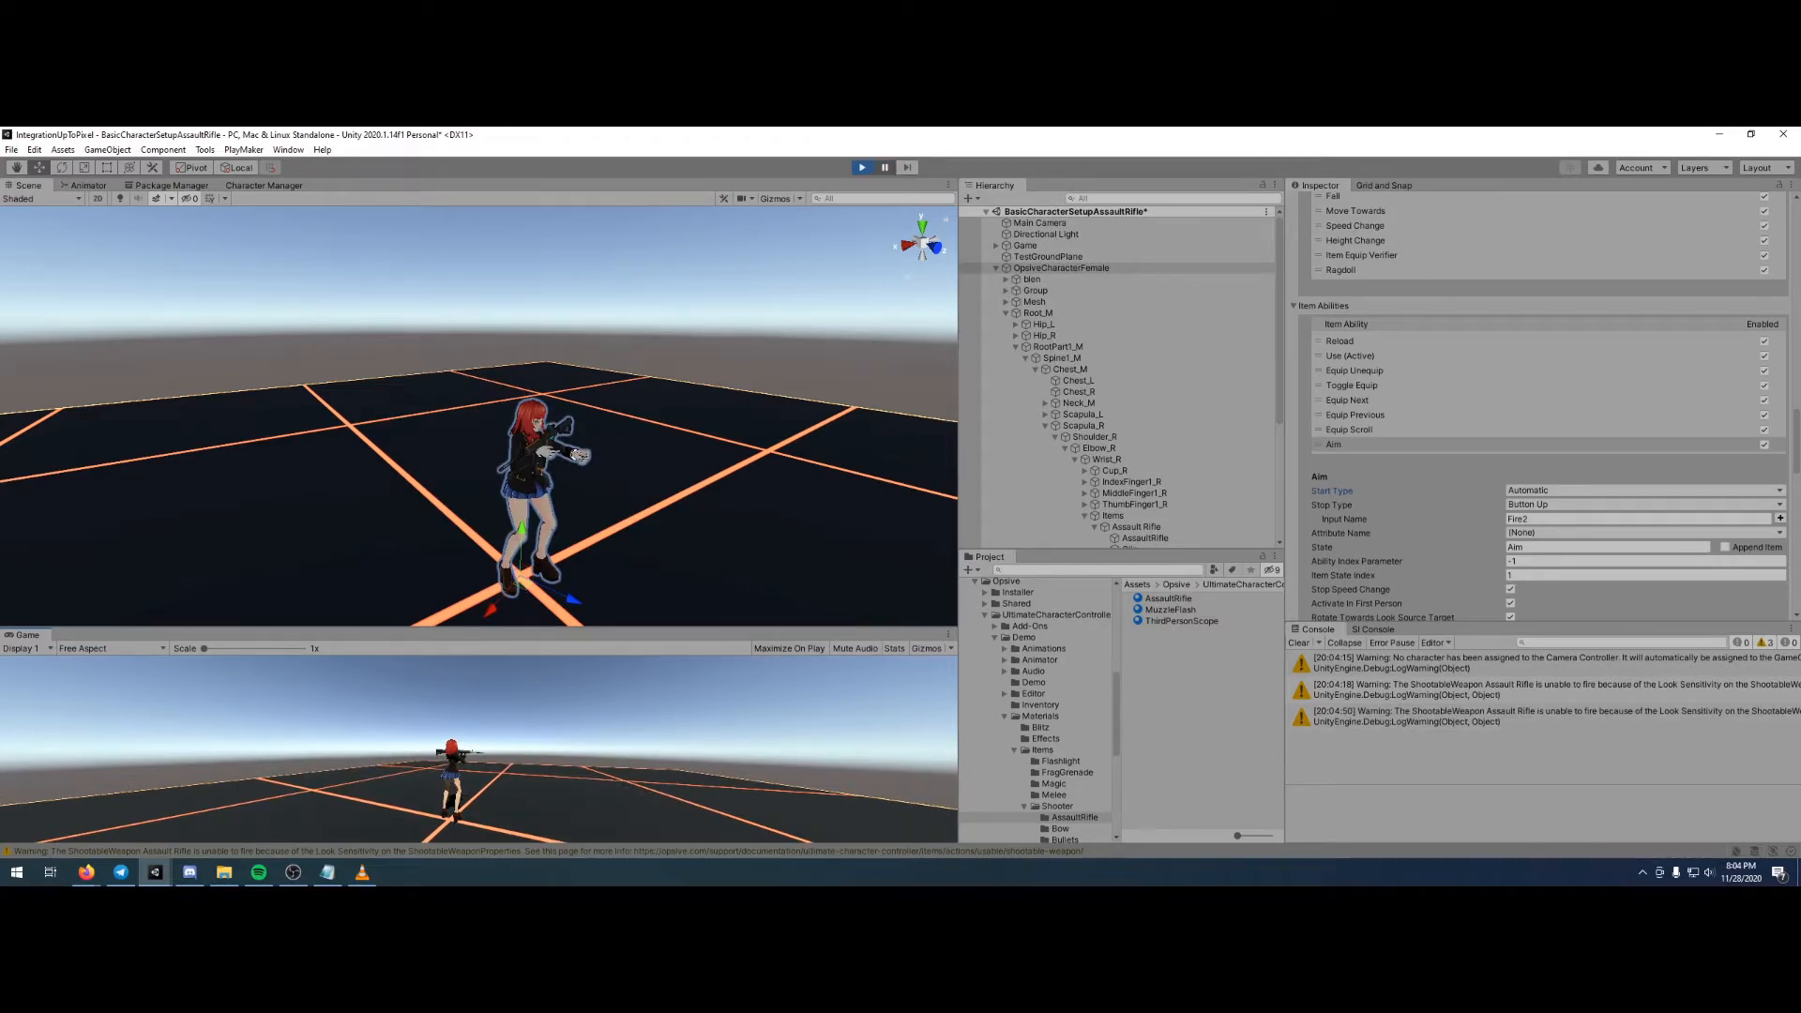
- Rotate the Assault Rifle object under the character's Items to about -106 degrees on Y
scroll(1120, 477, down, 1)
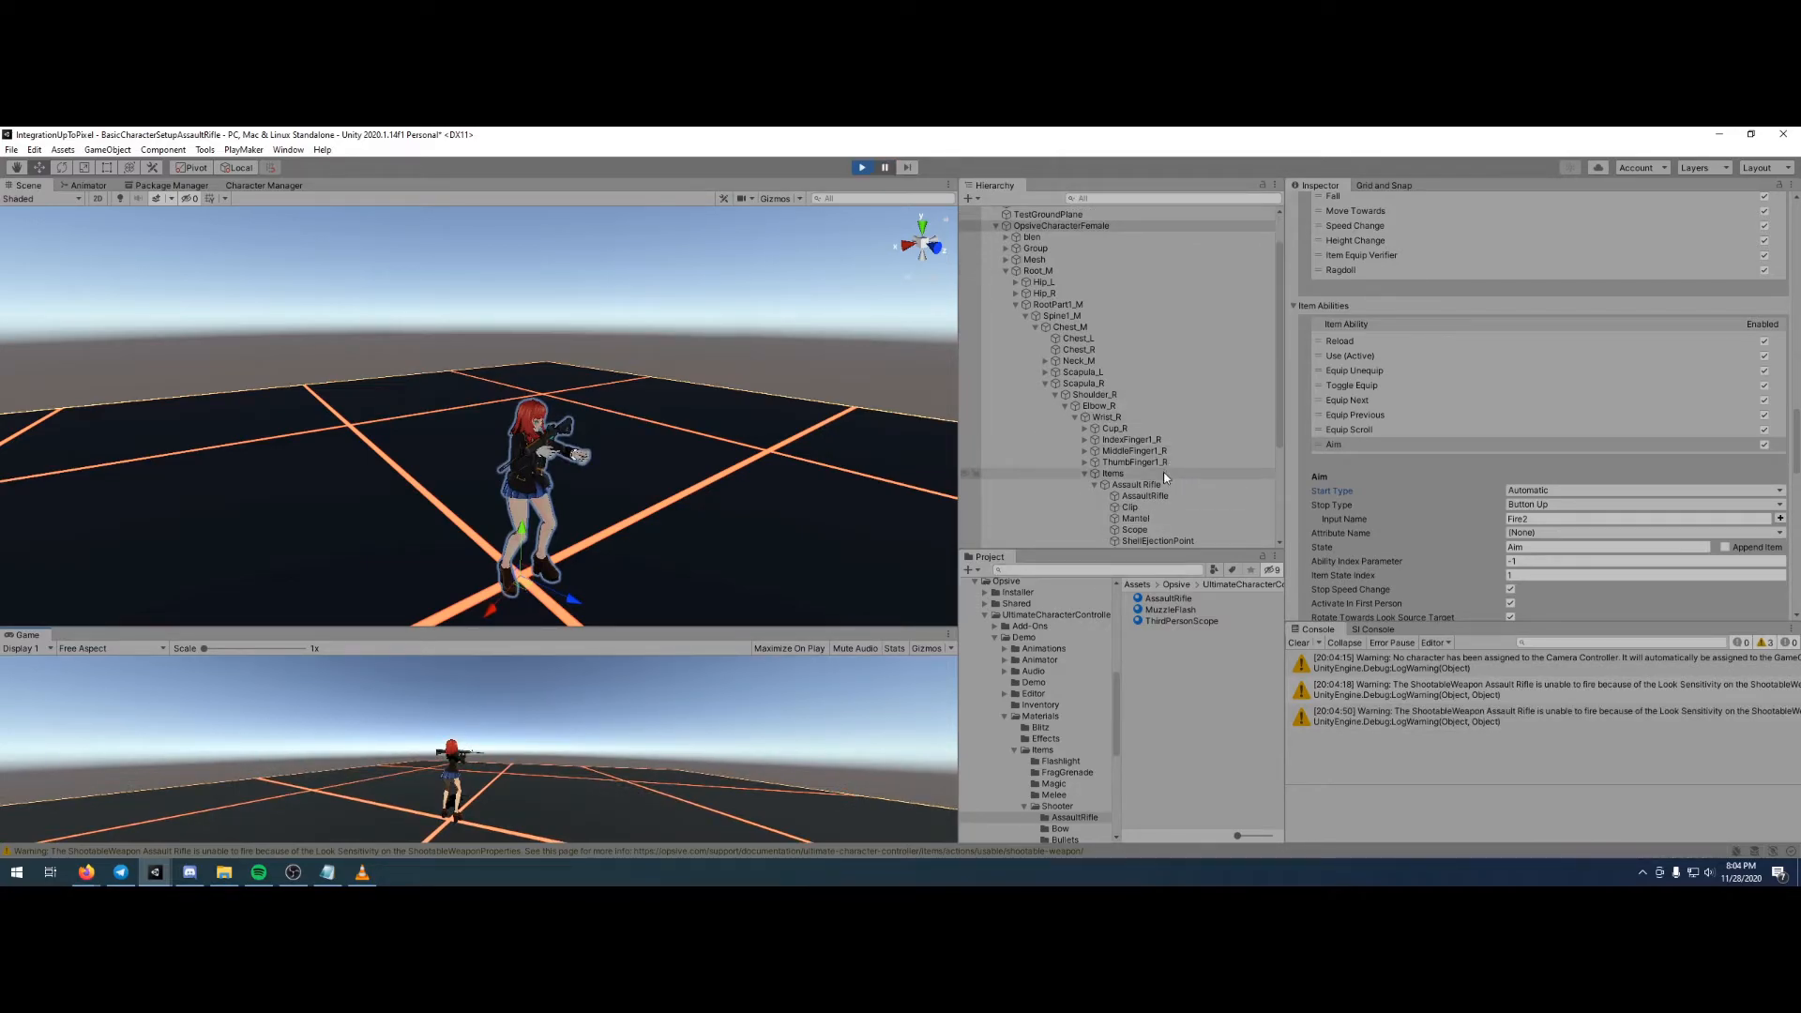
click(1111, 485)
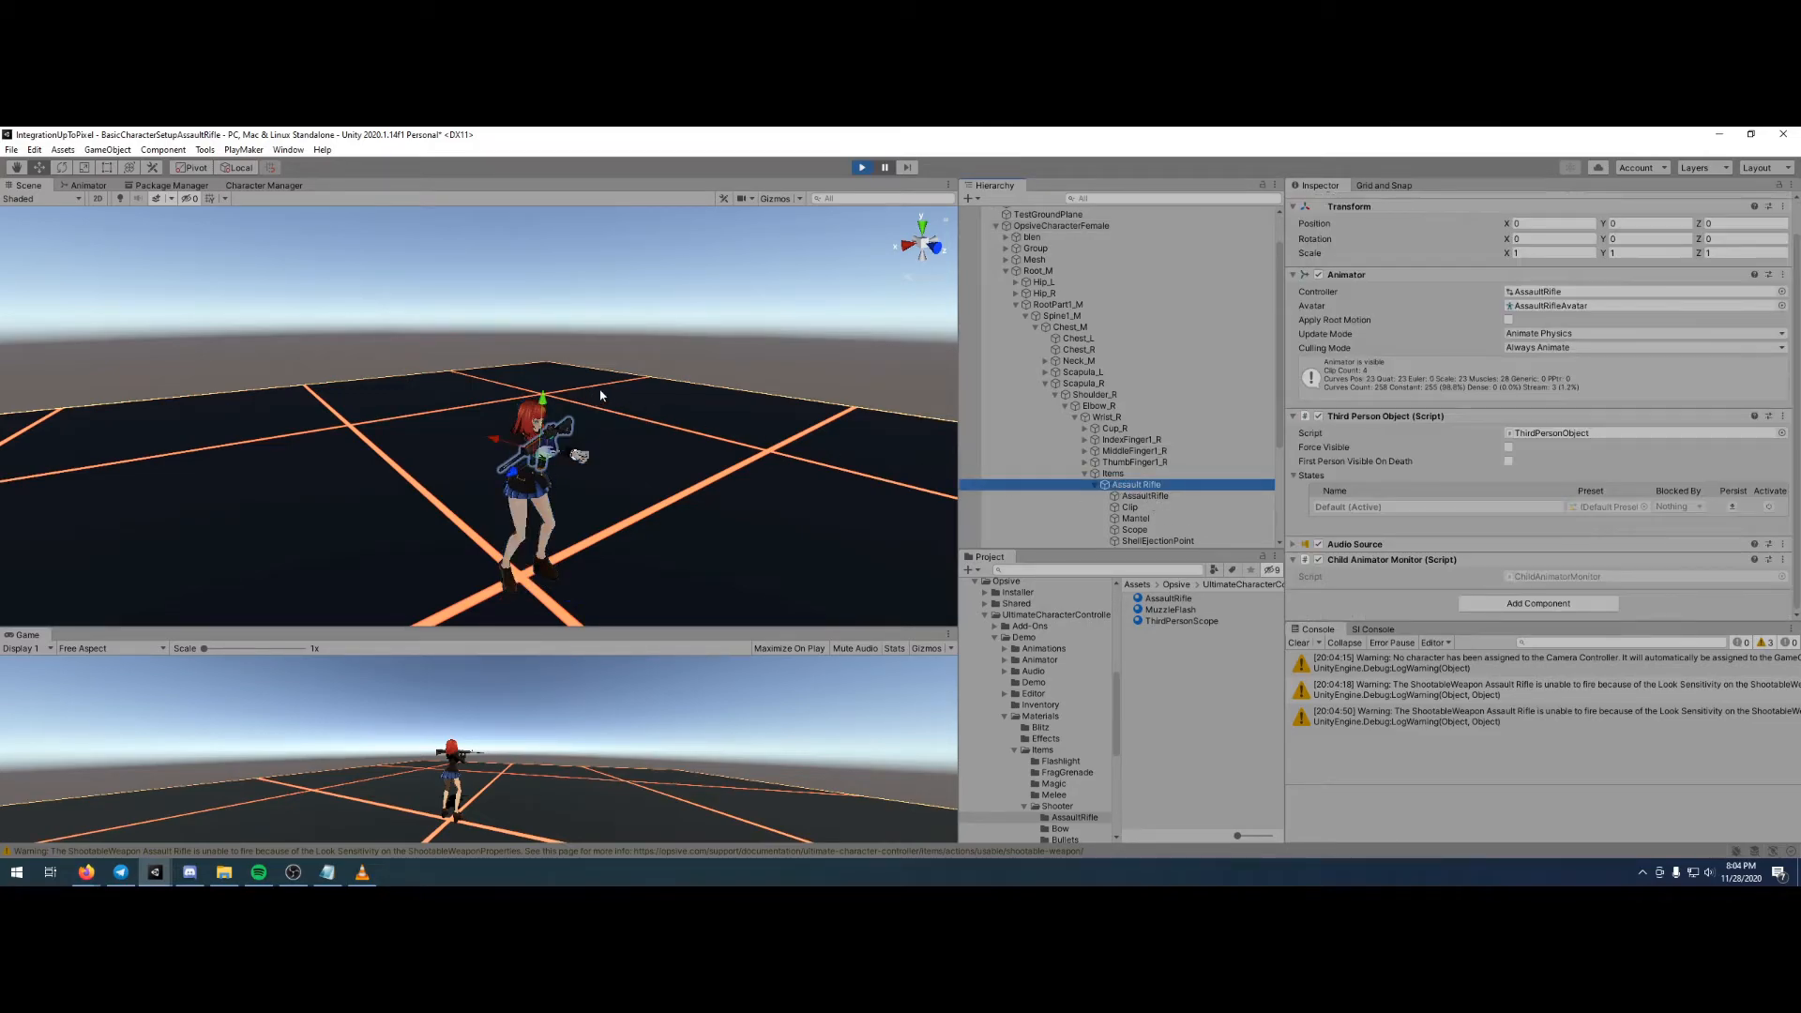
scroll(601, 396, up, 1)
scroll(728, 418, up, 4)
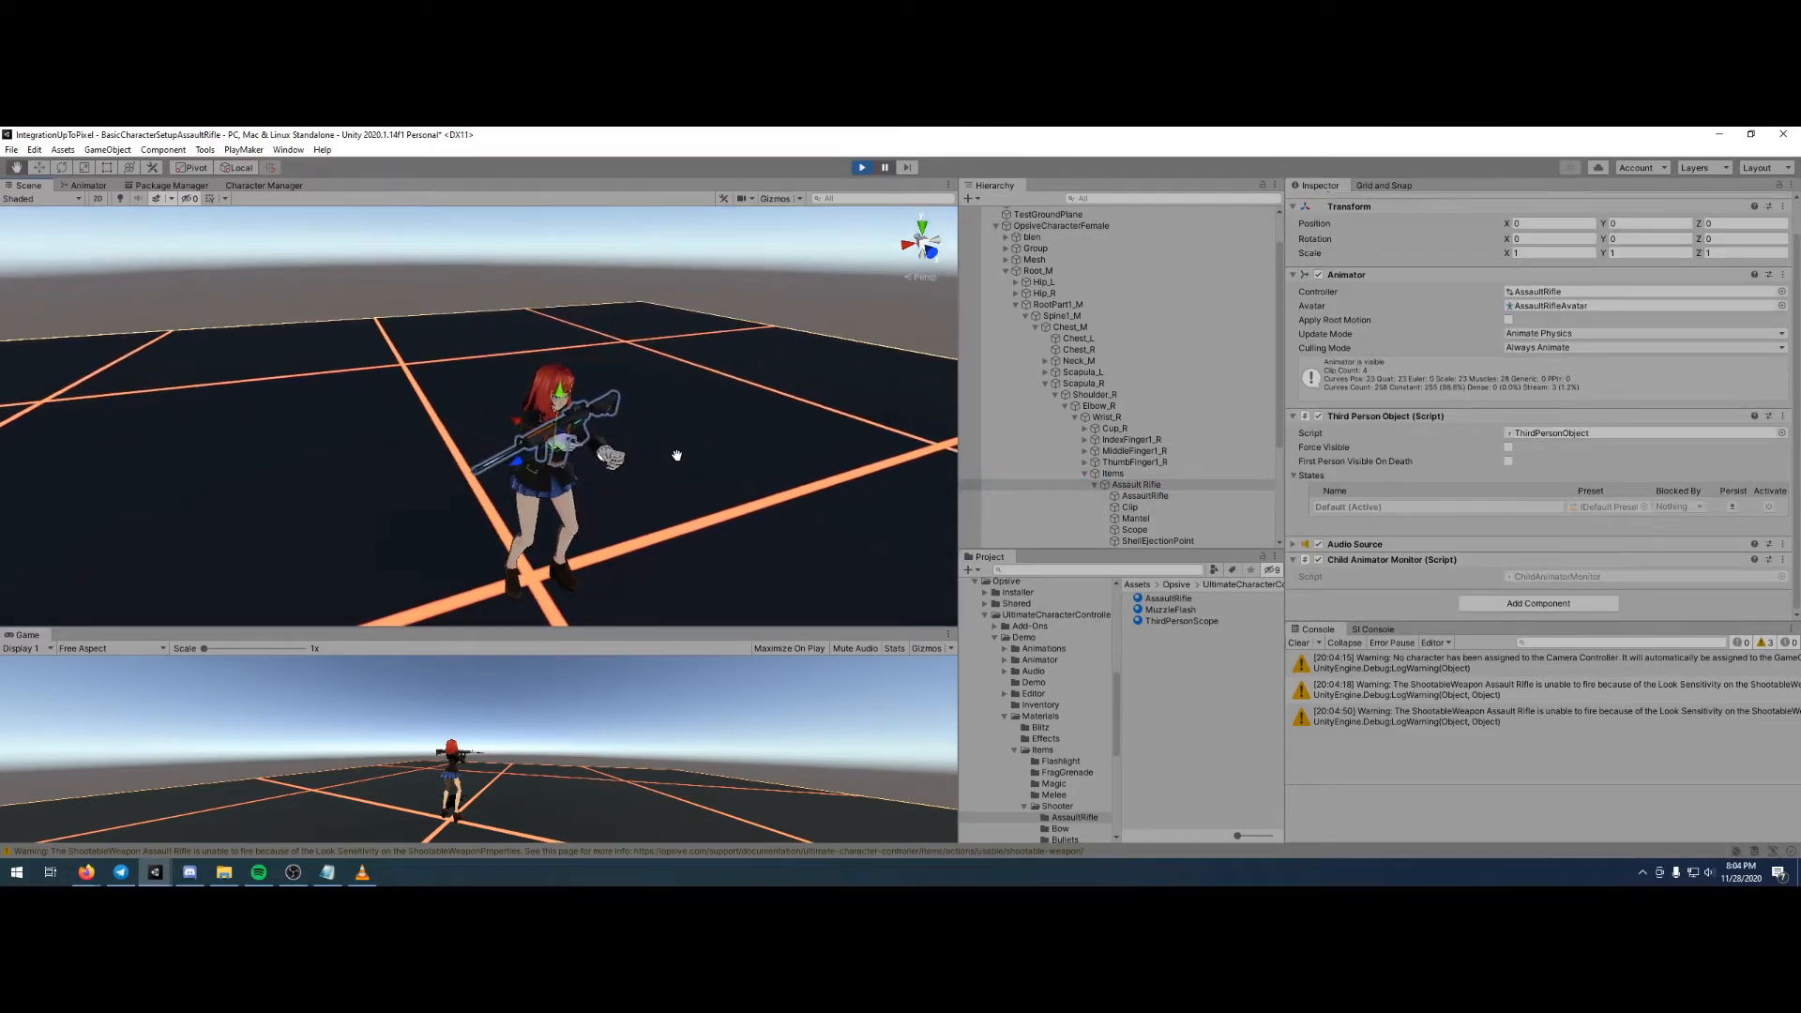
click(62, 168)
drag(573, 489, 740, 470)
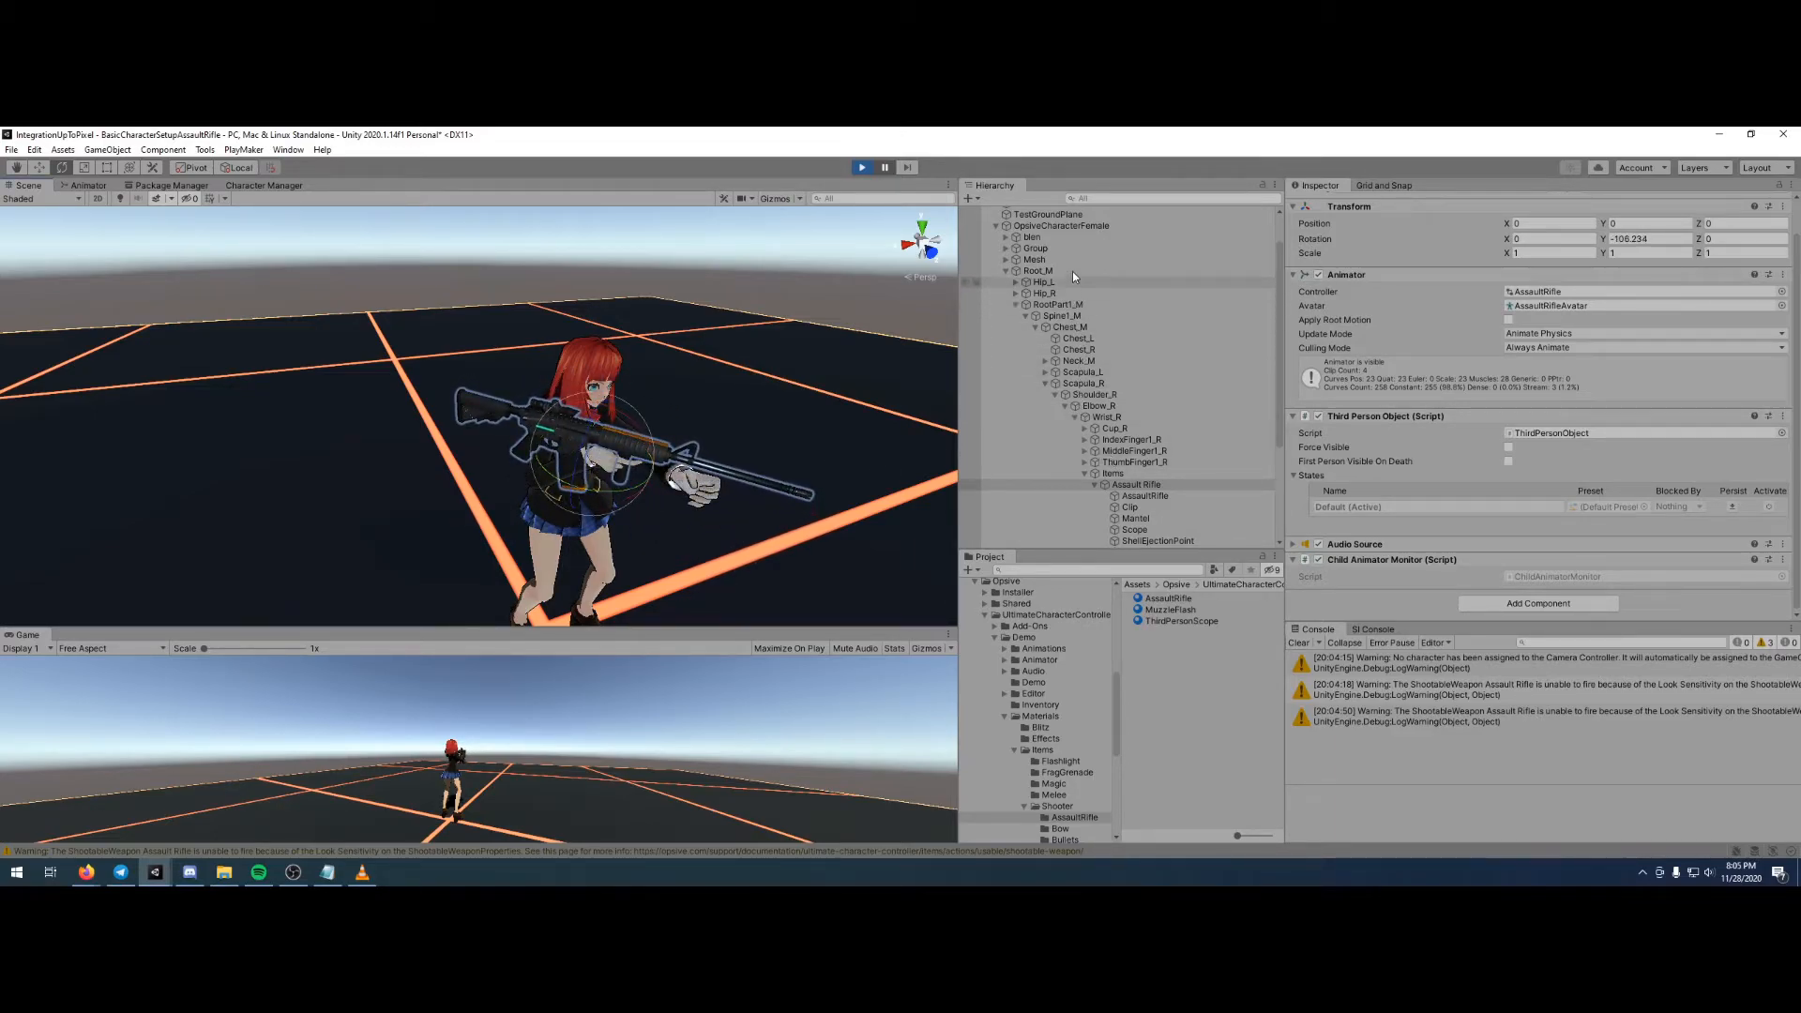
- Enable Debug Draw Look Ray in the Character IK component of OpsiveCharacterFemale
click(1081, 229)
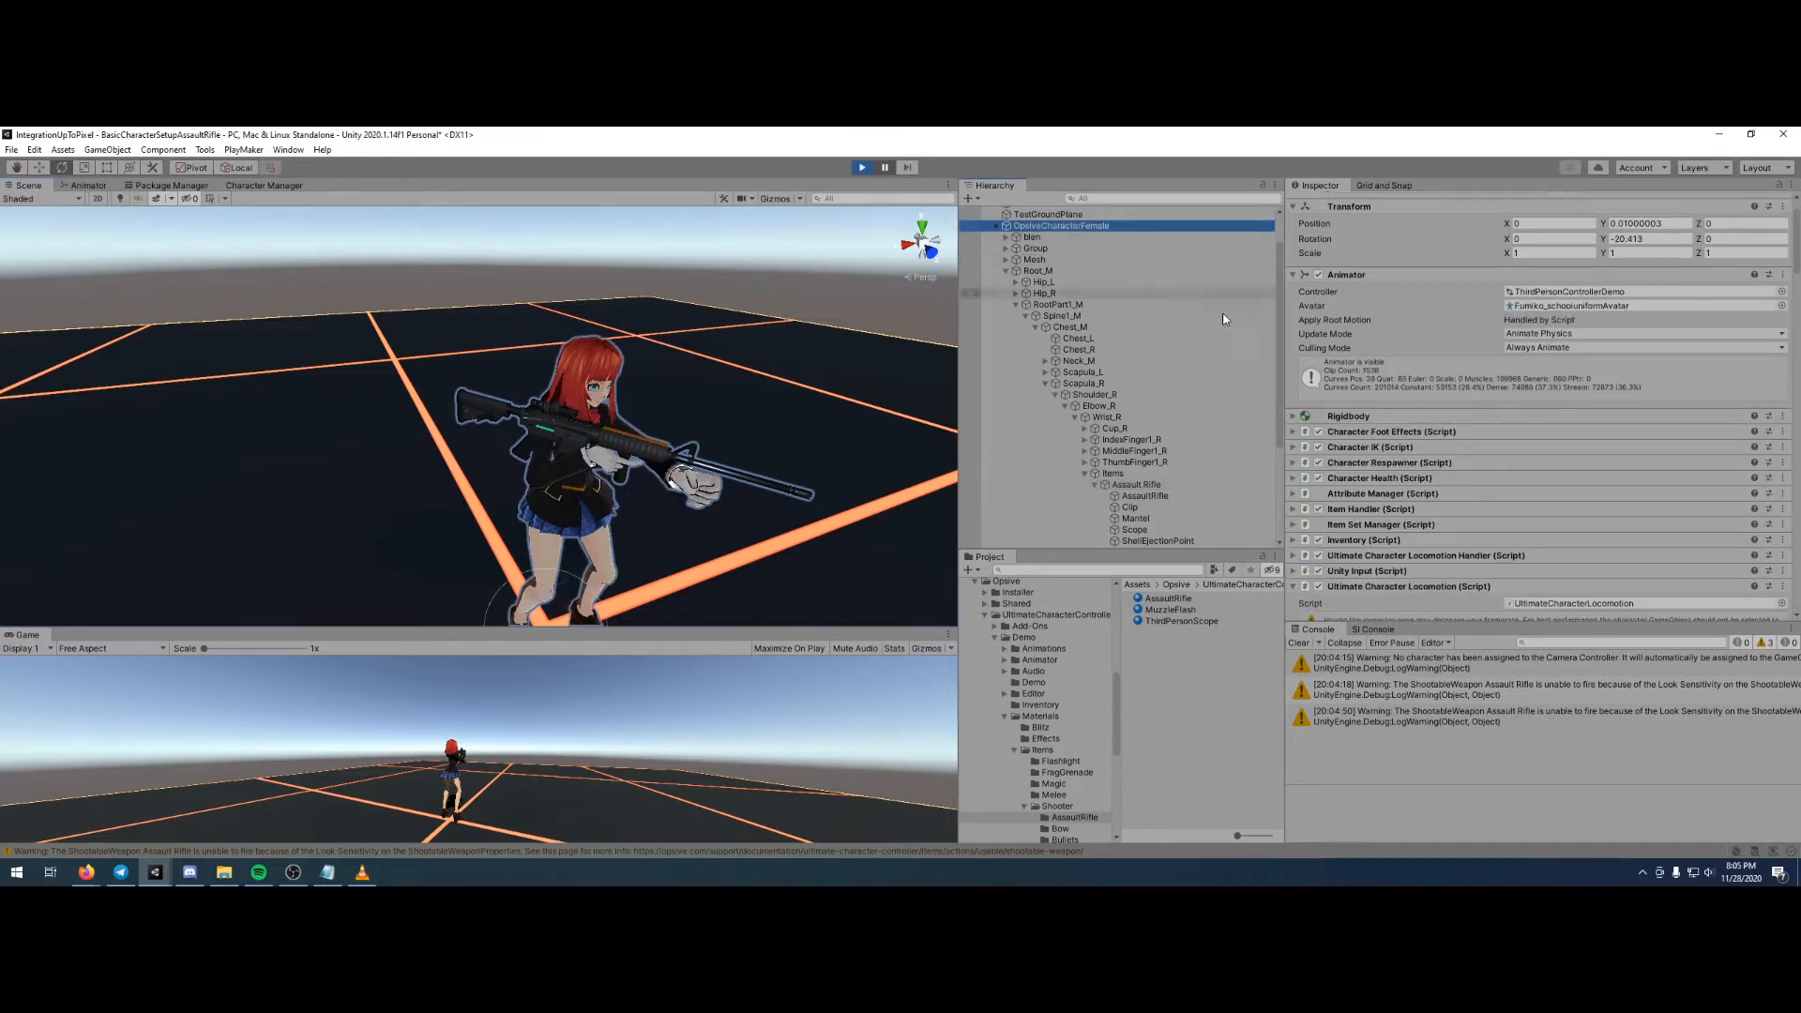
scroll(1439, 494, down, 5)
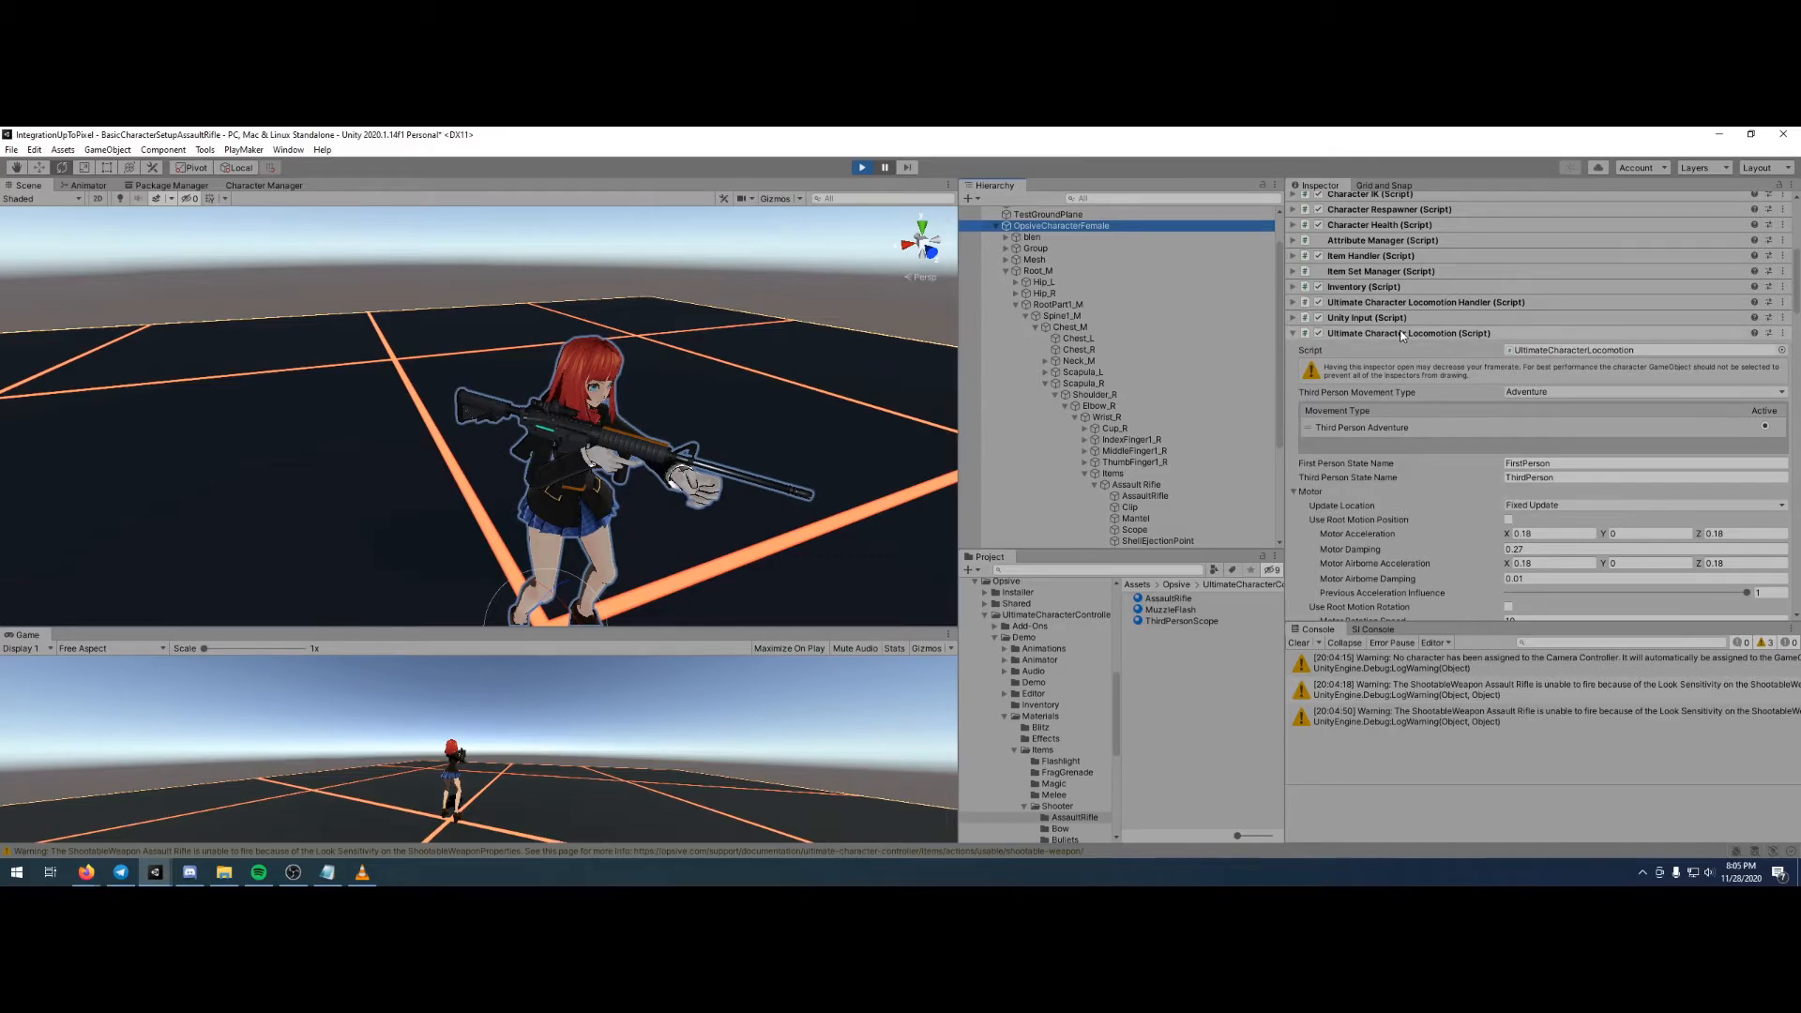
scroll(1403, 332, down, 10)
scroll(1412, 334, down, 15)
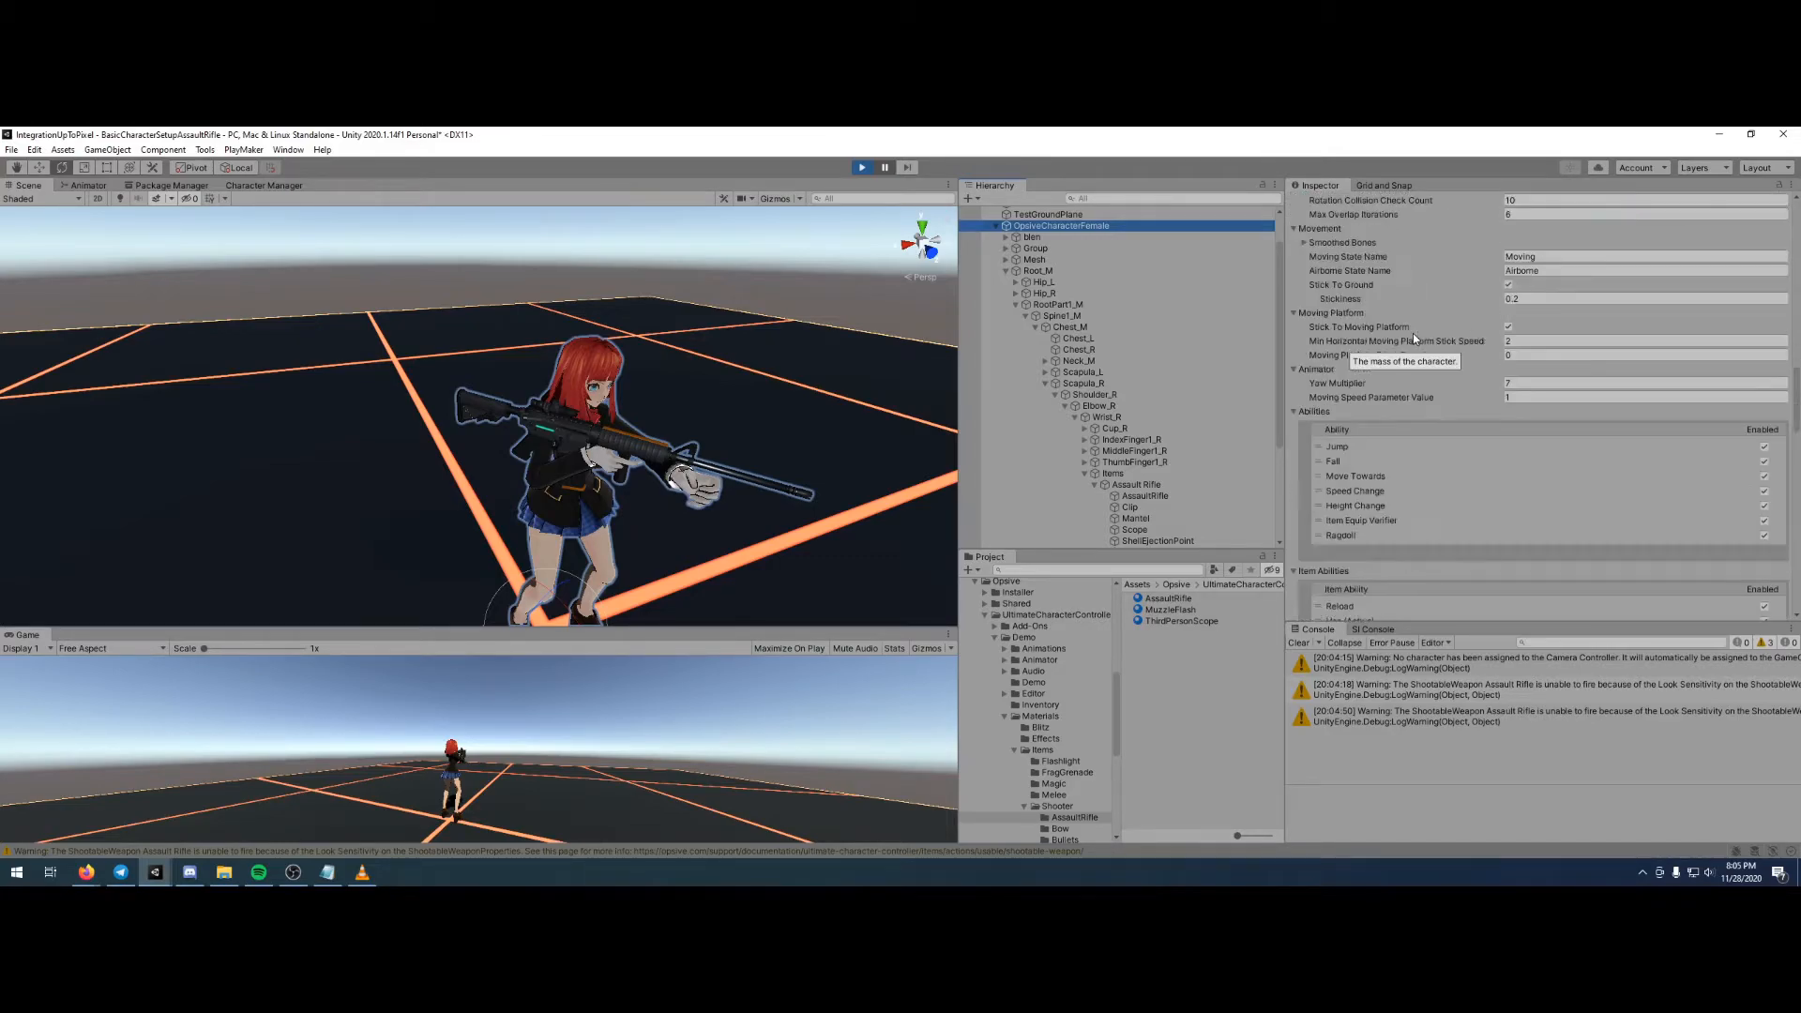
scroll(1413, 334, down, 10)
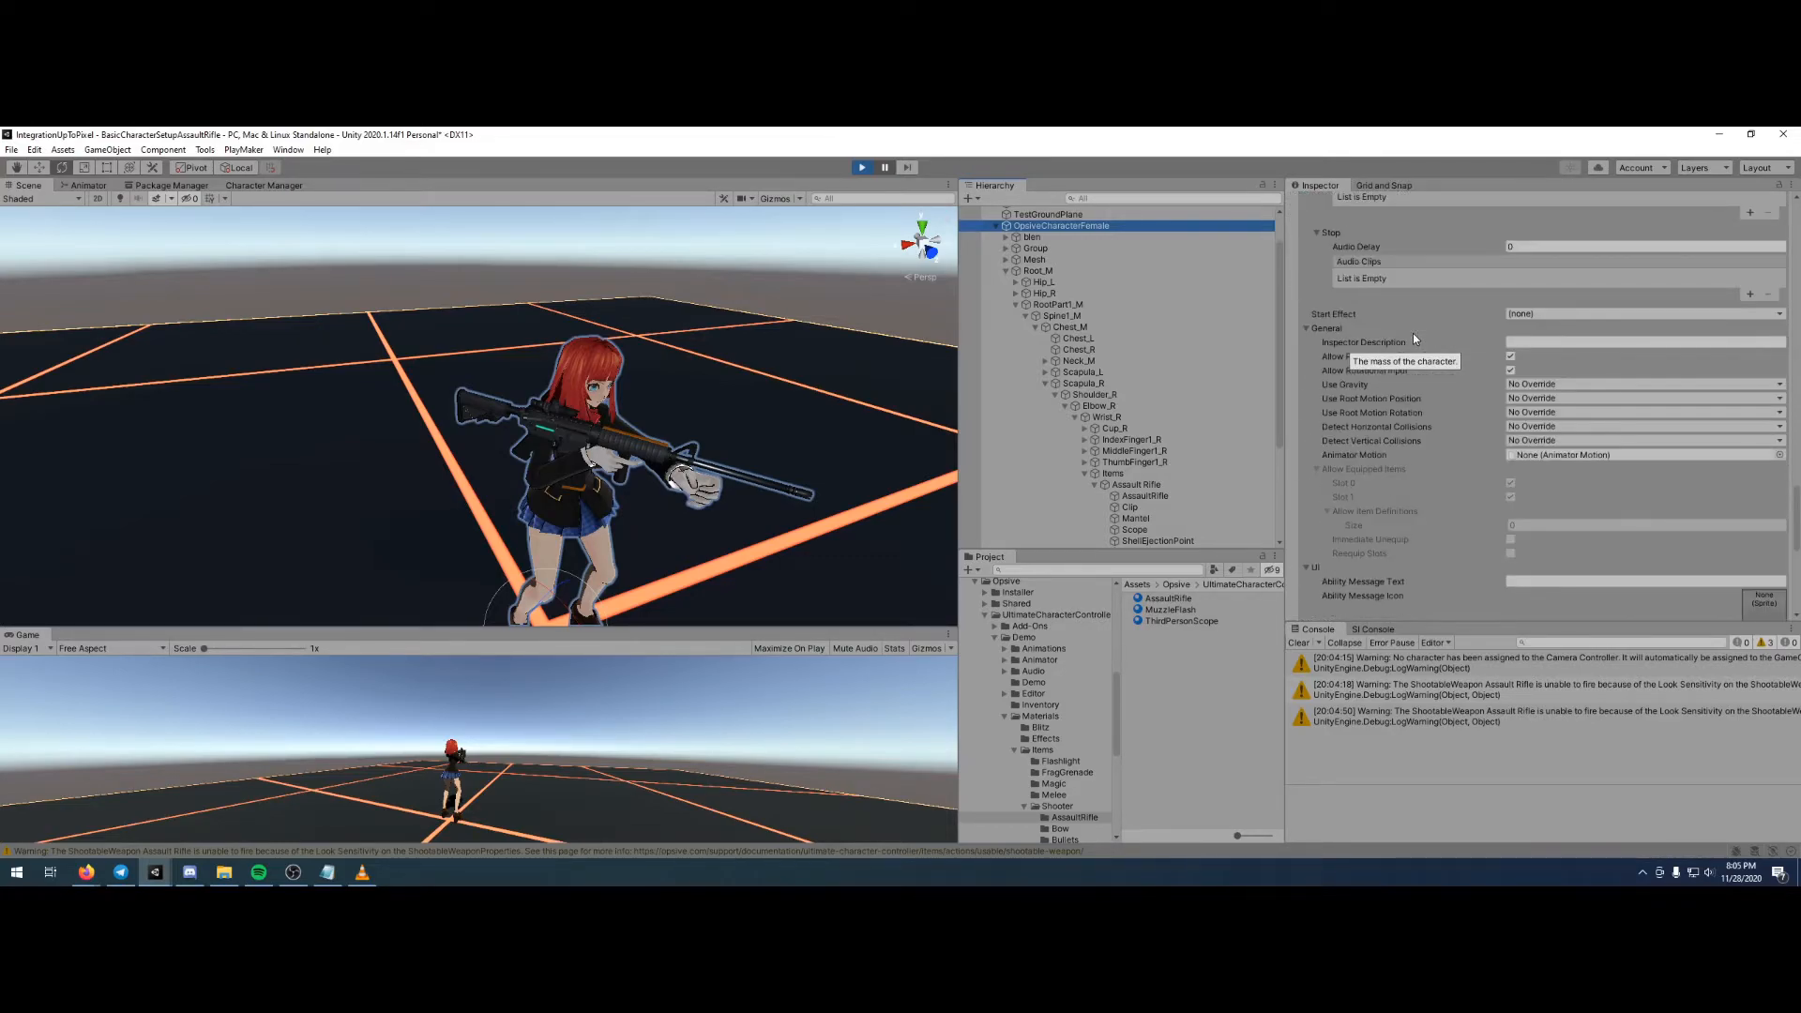
scroll(1430, 385, up, 20)
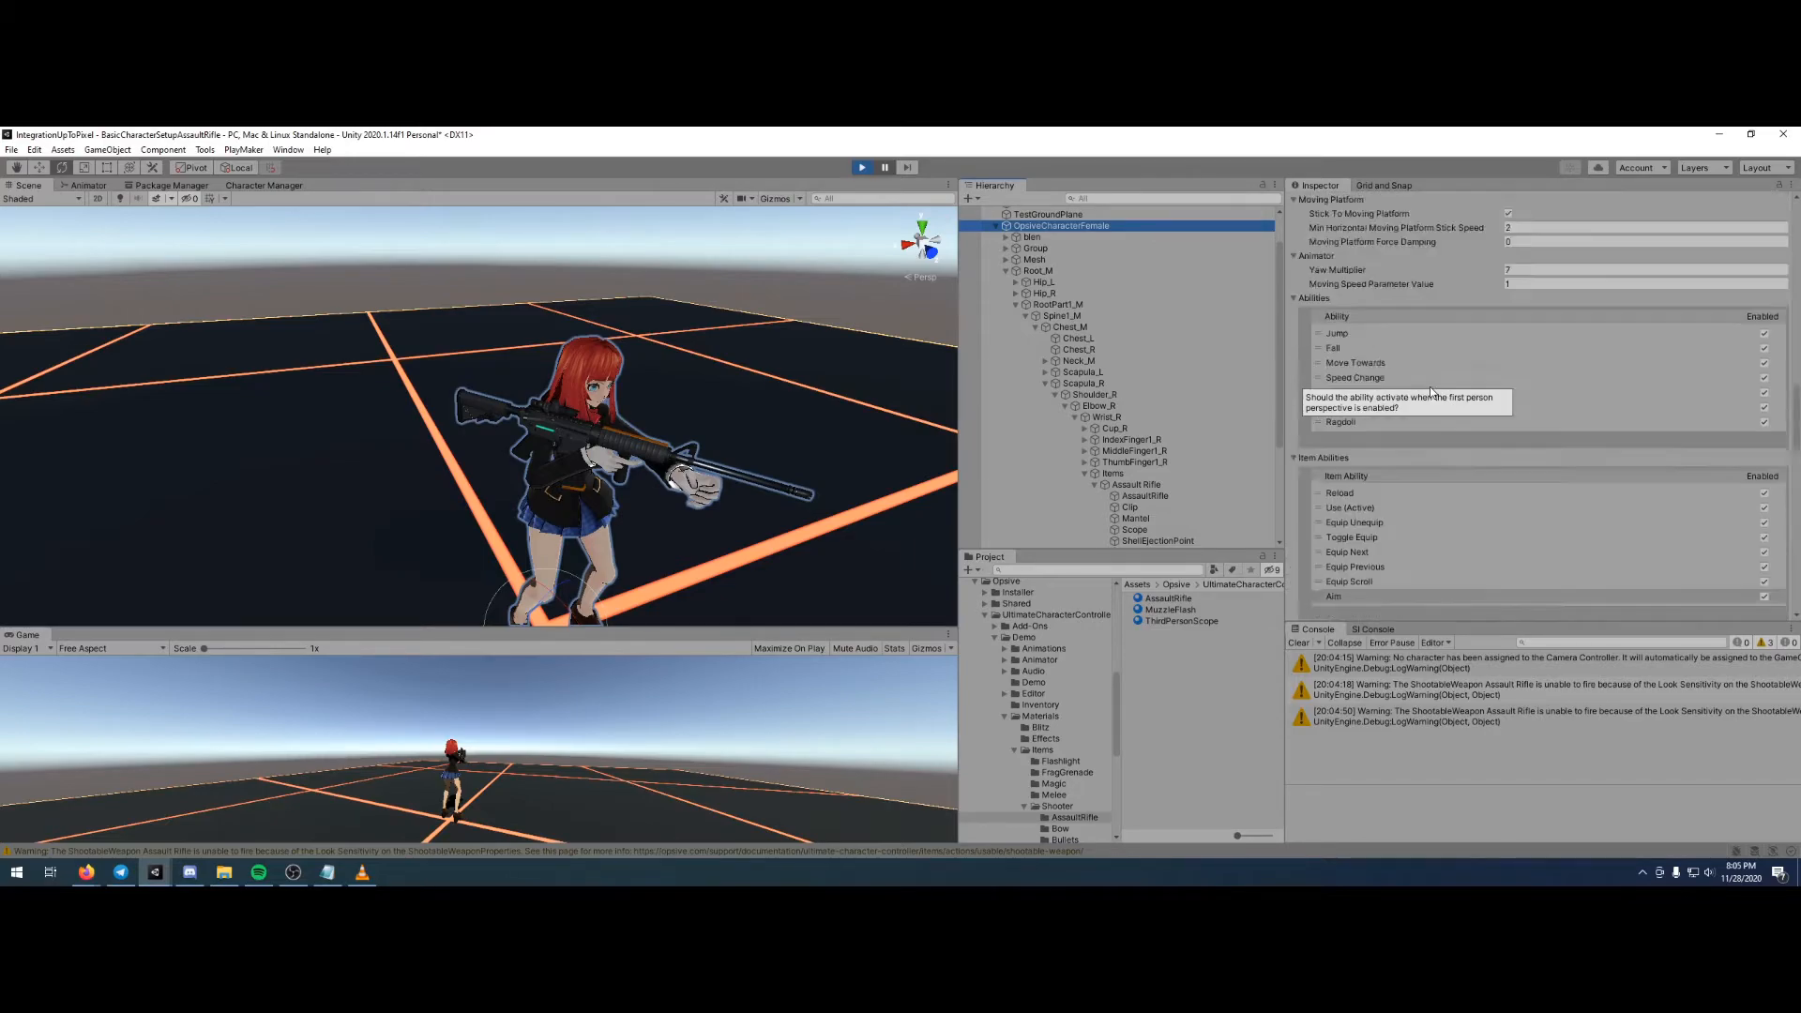
scroll(1430, 386, up, 6)
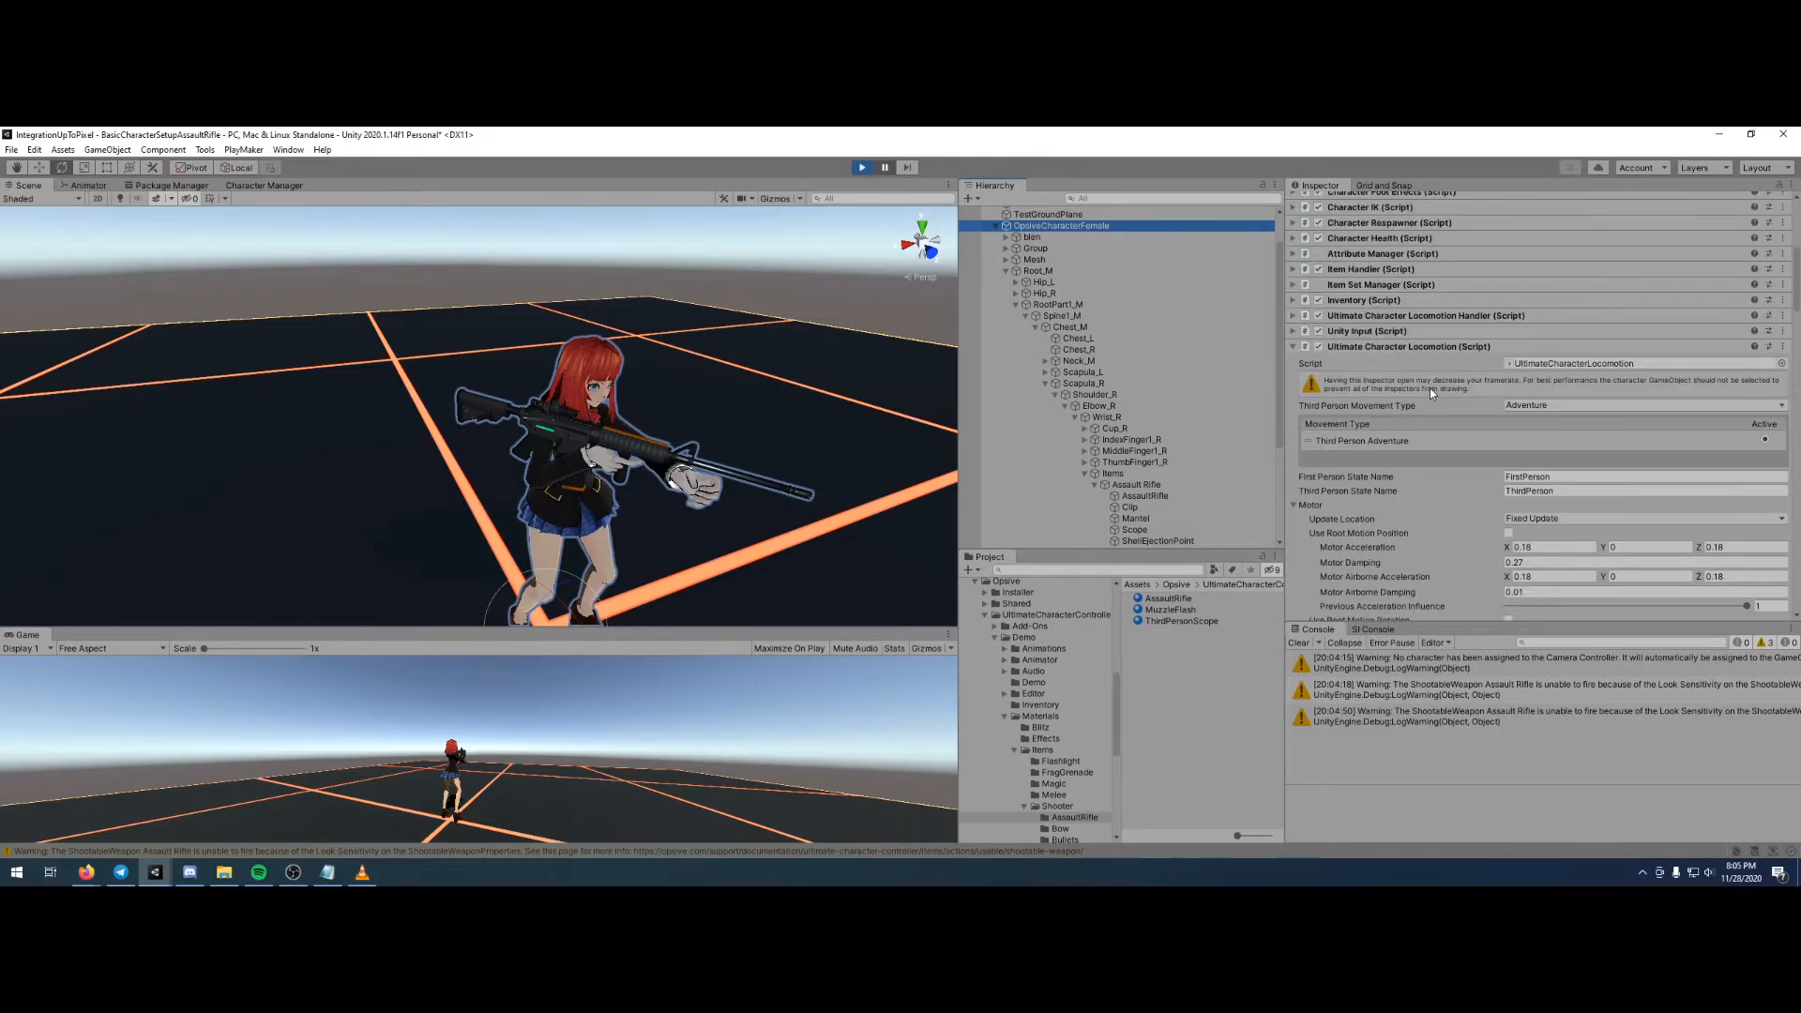
click(1404, 331)
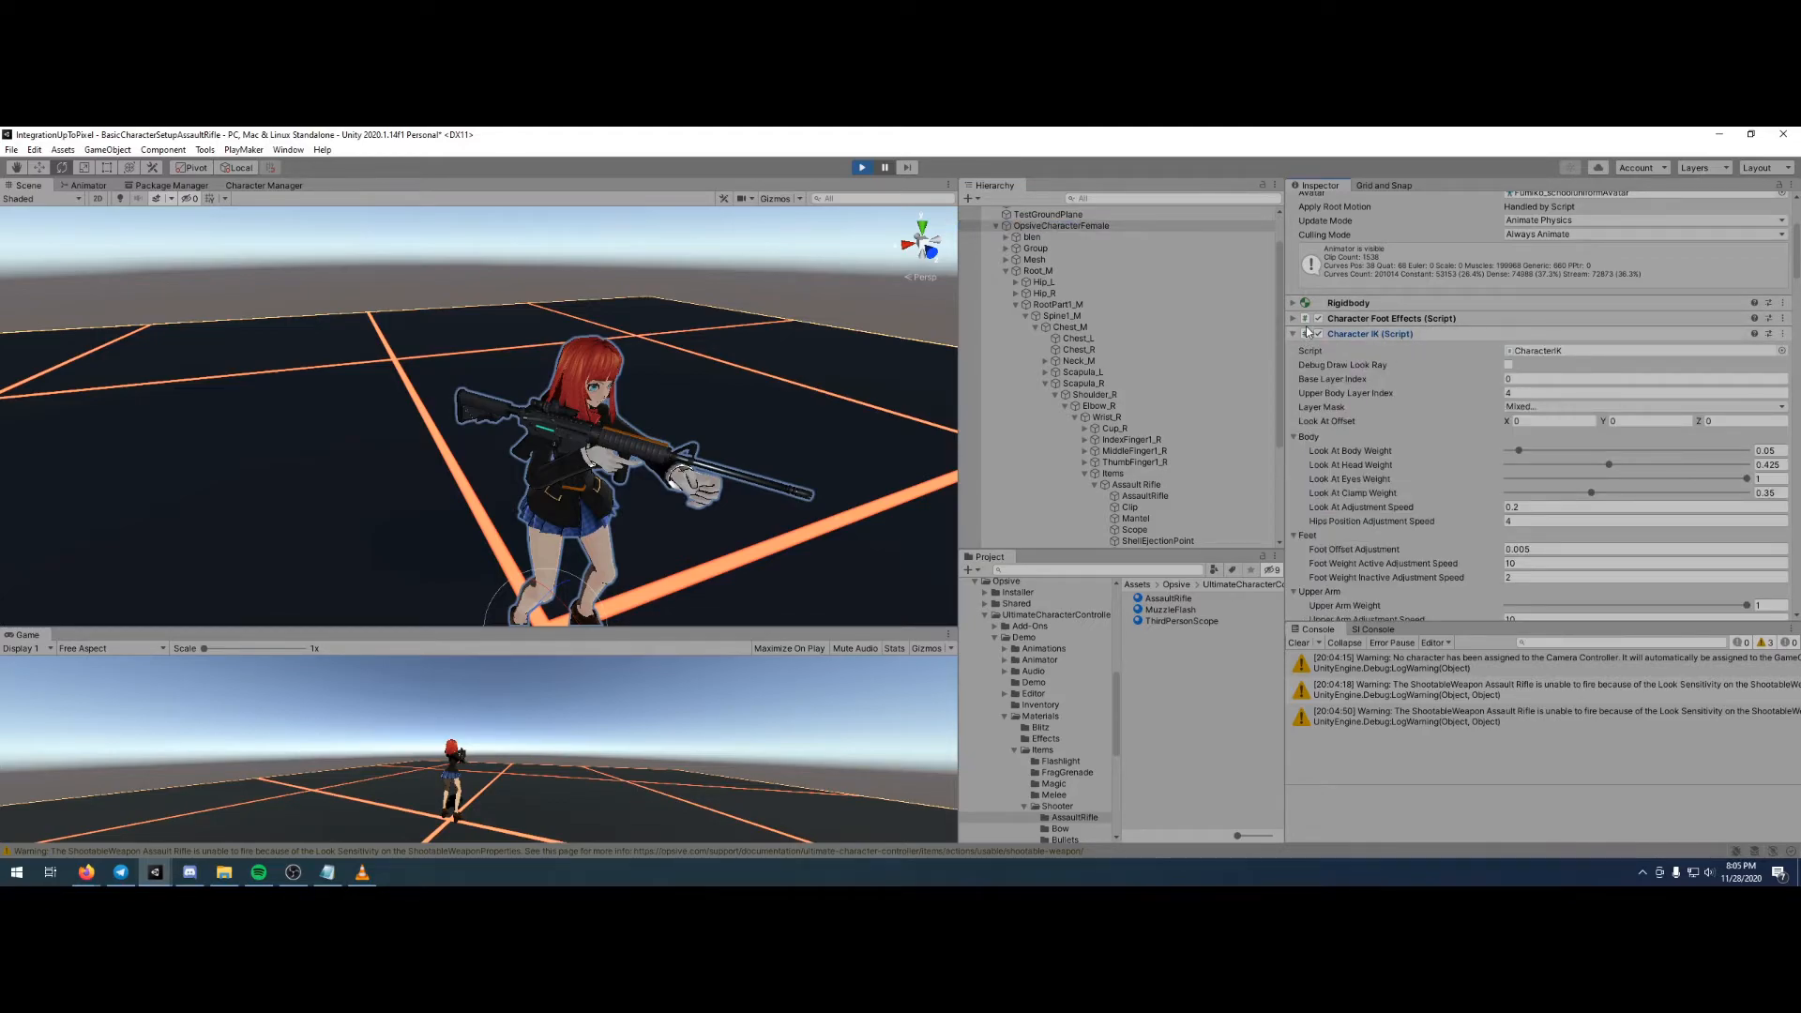
click(1509, 366)
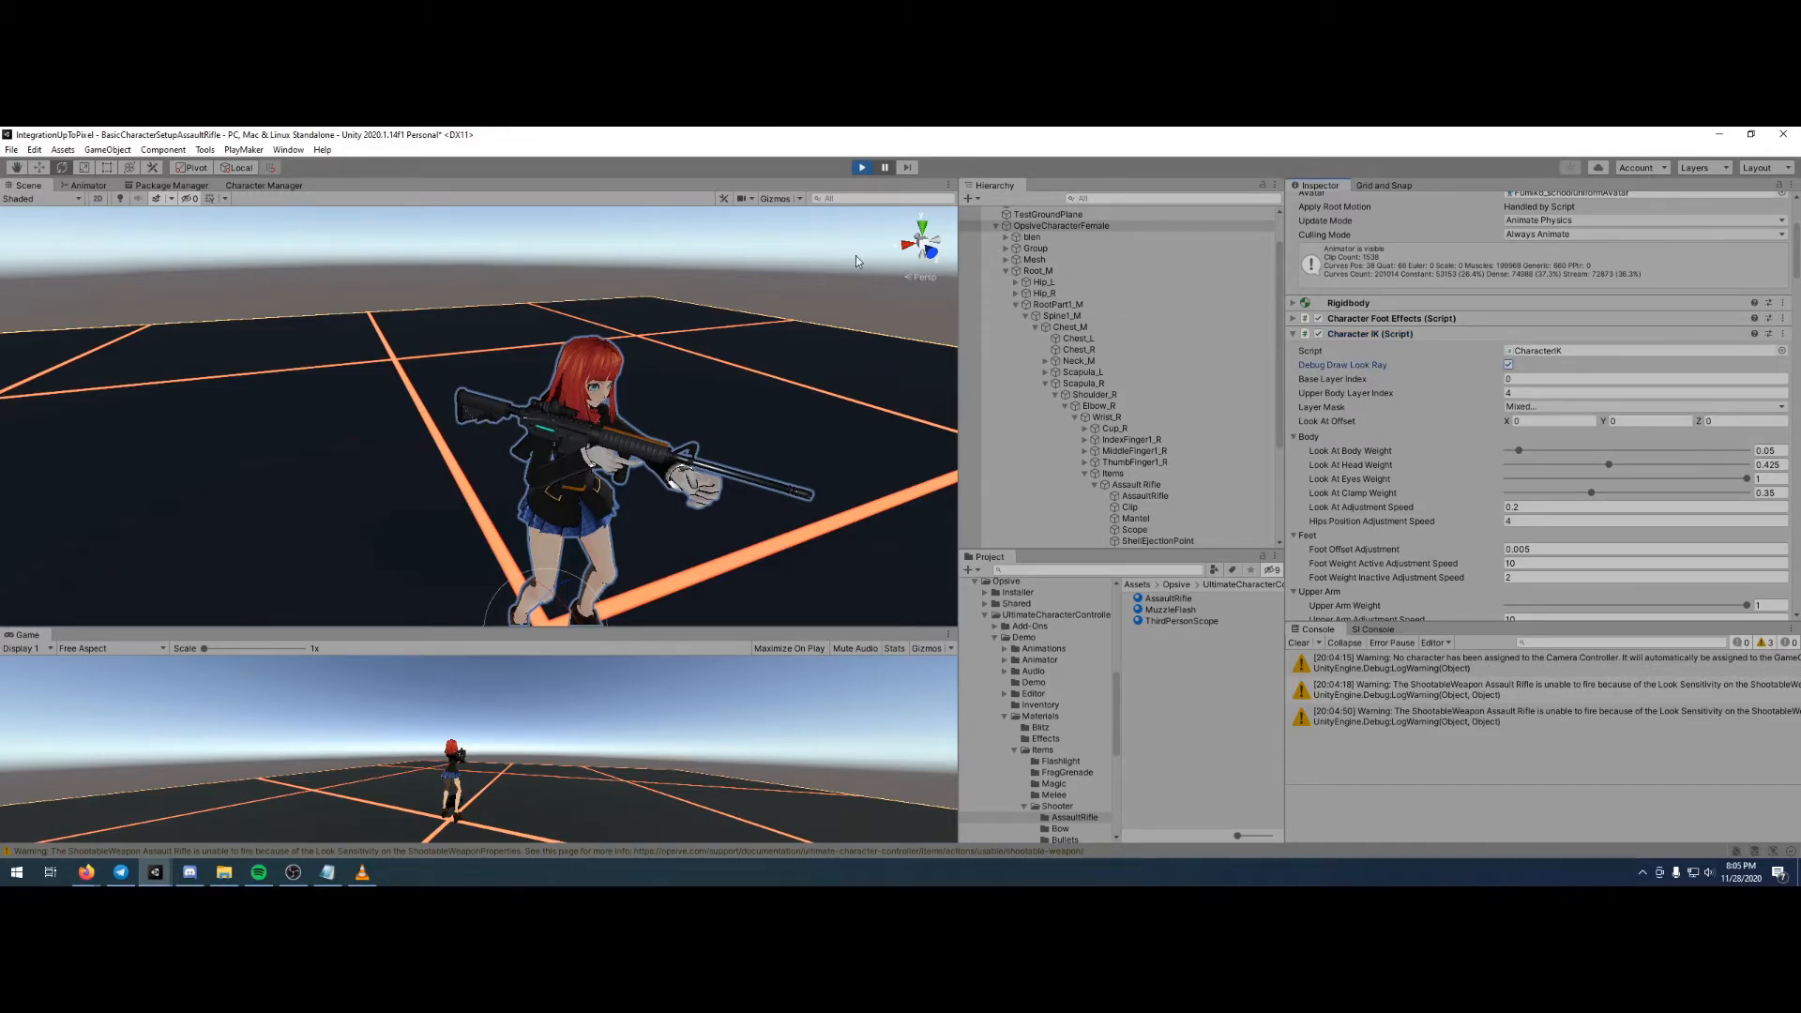
- Show gizmos in the Scene view and turn off their 3D Icons option
click(767, 199)
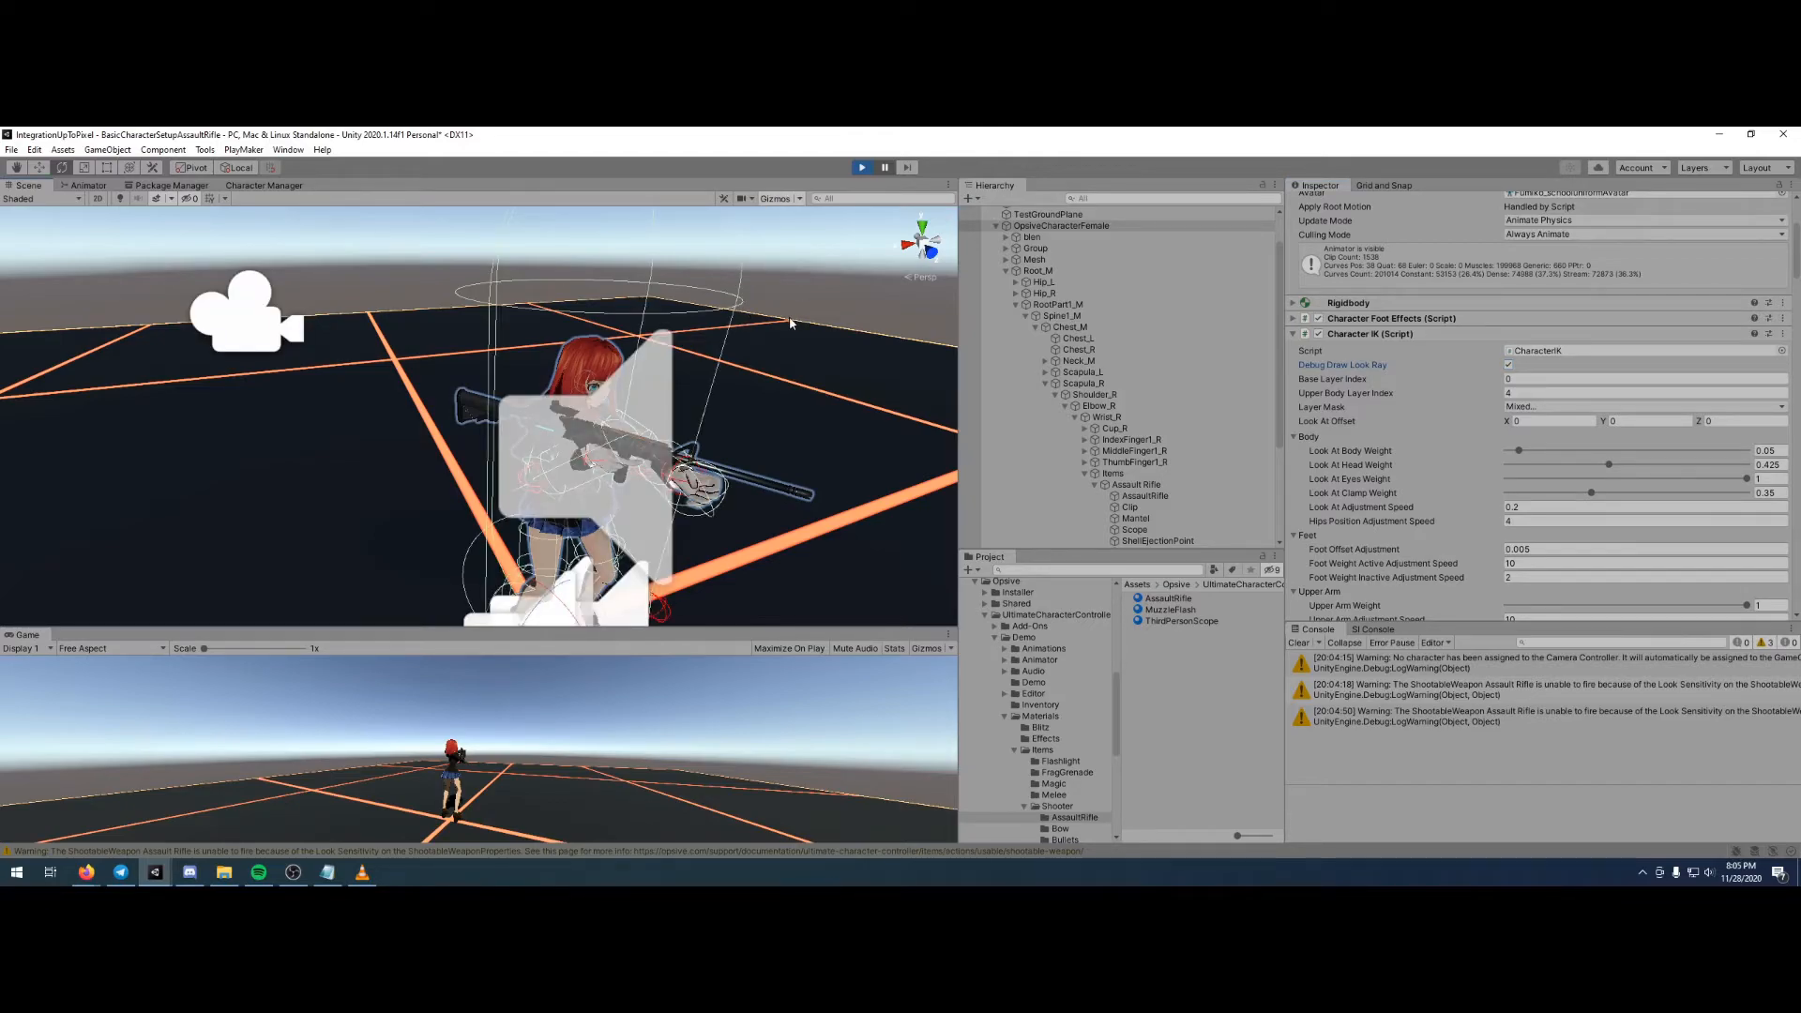
key(ctrl+shift+p)
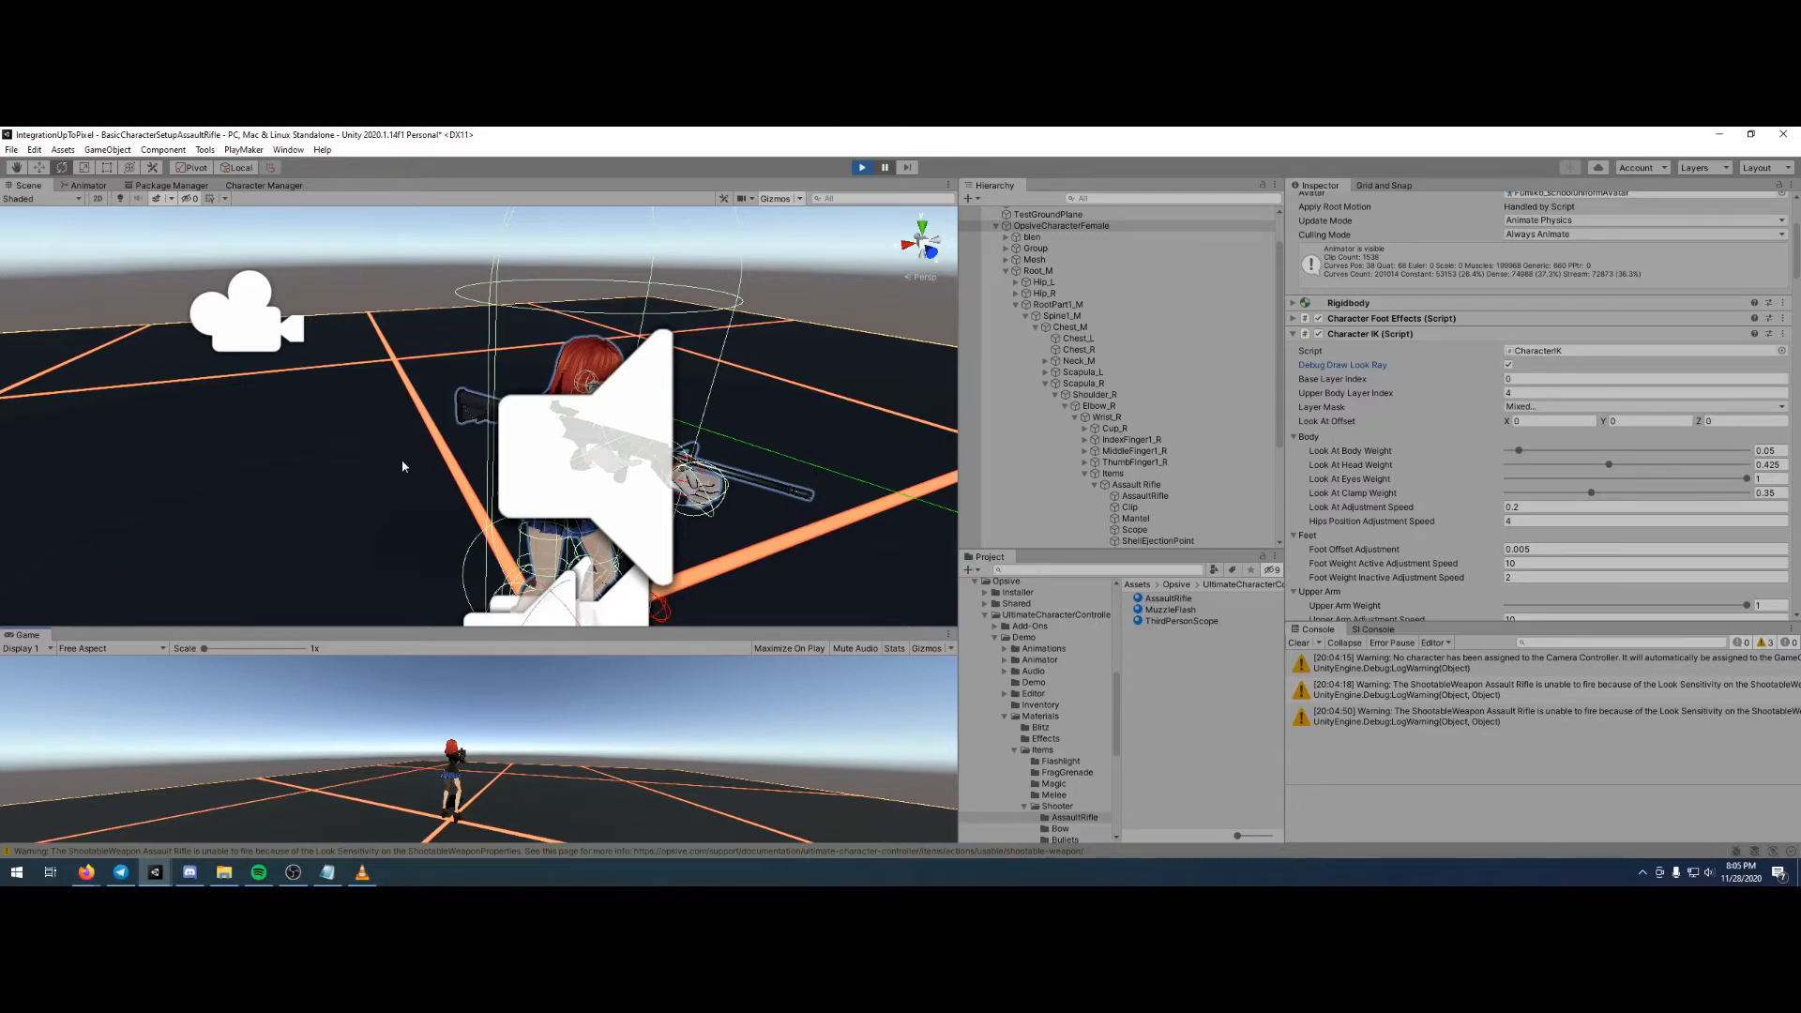
click(781, 201)
click(780, 201)
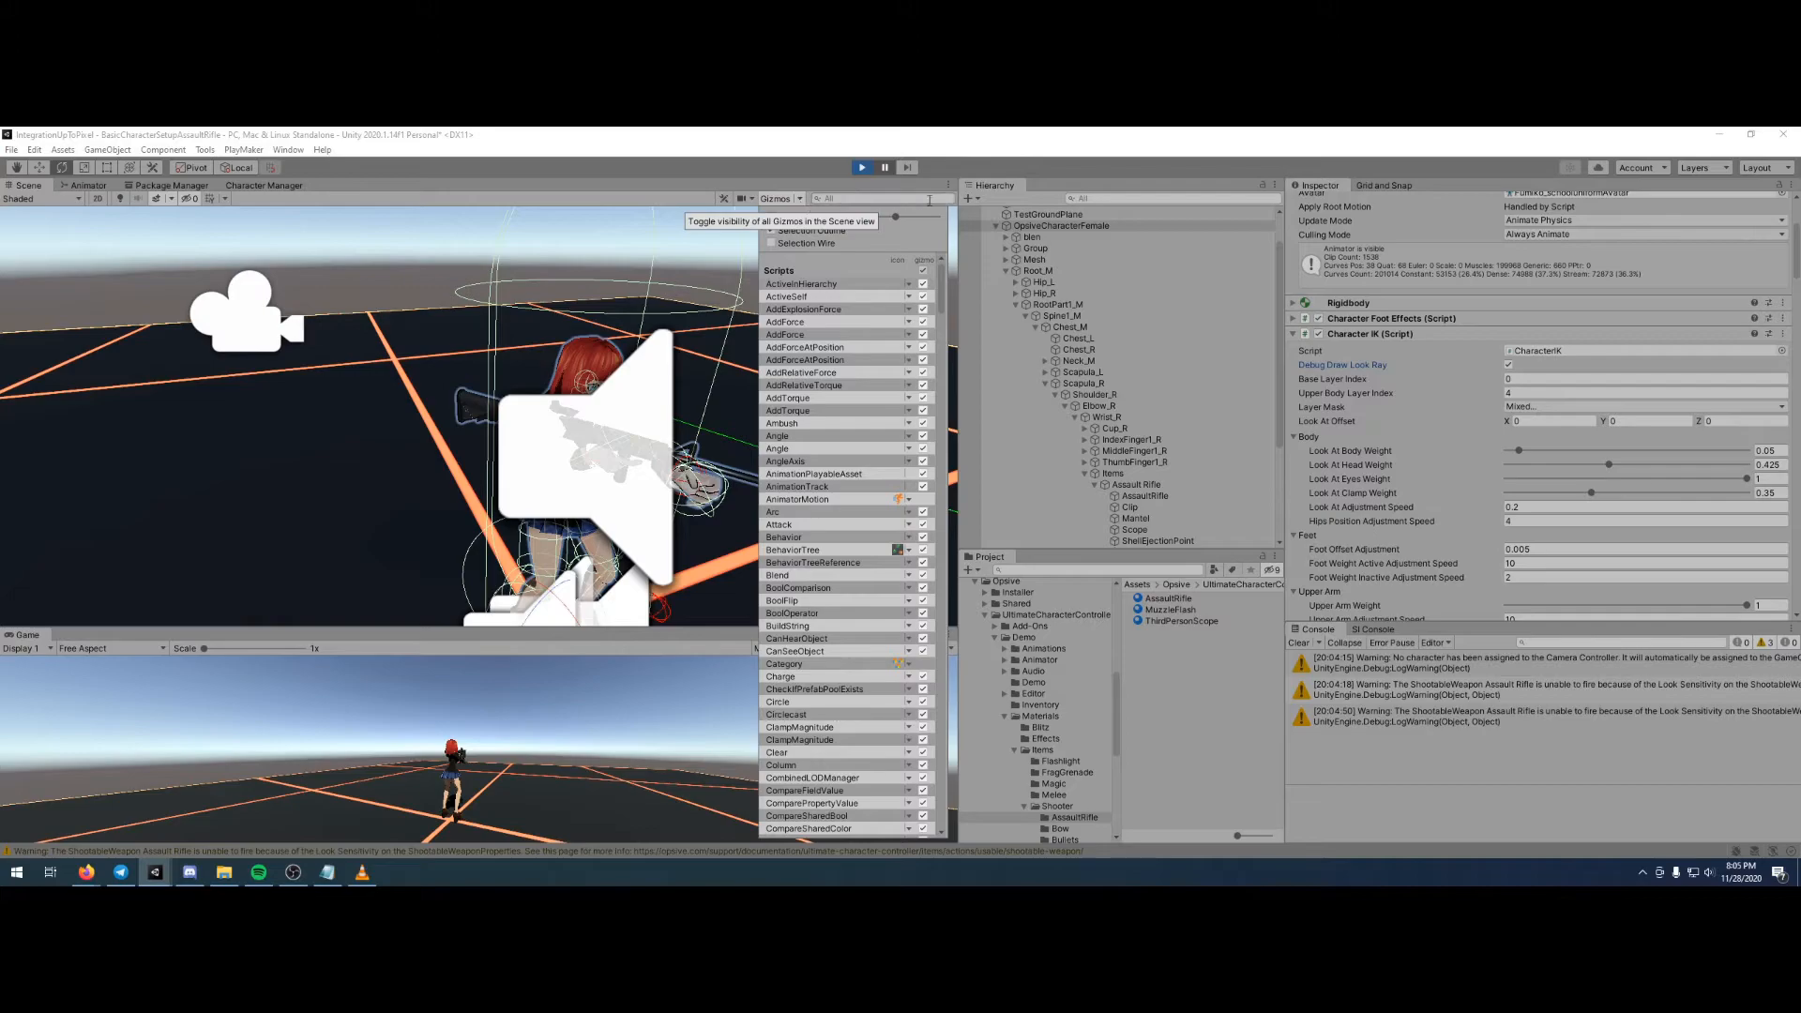
click(772, 218)
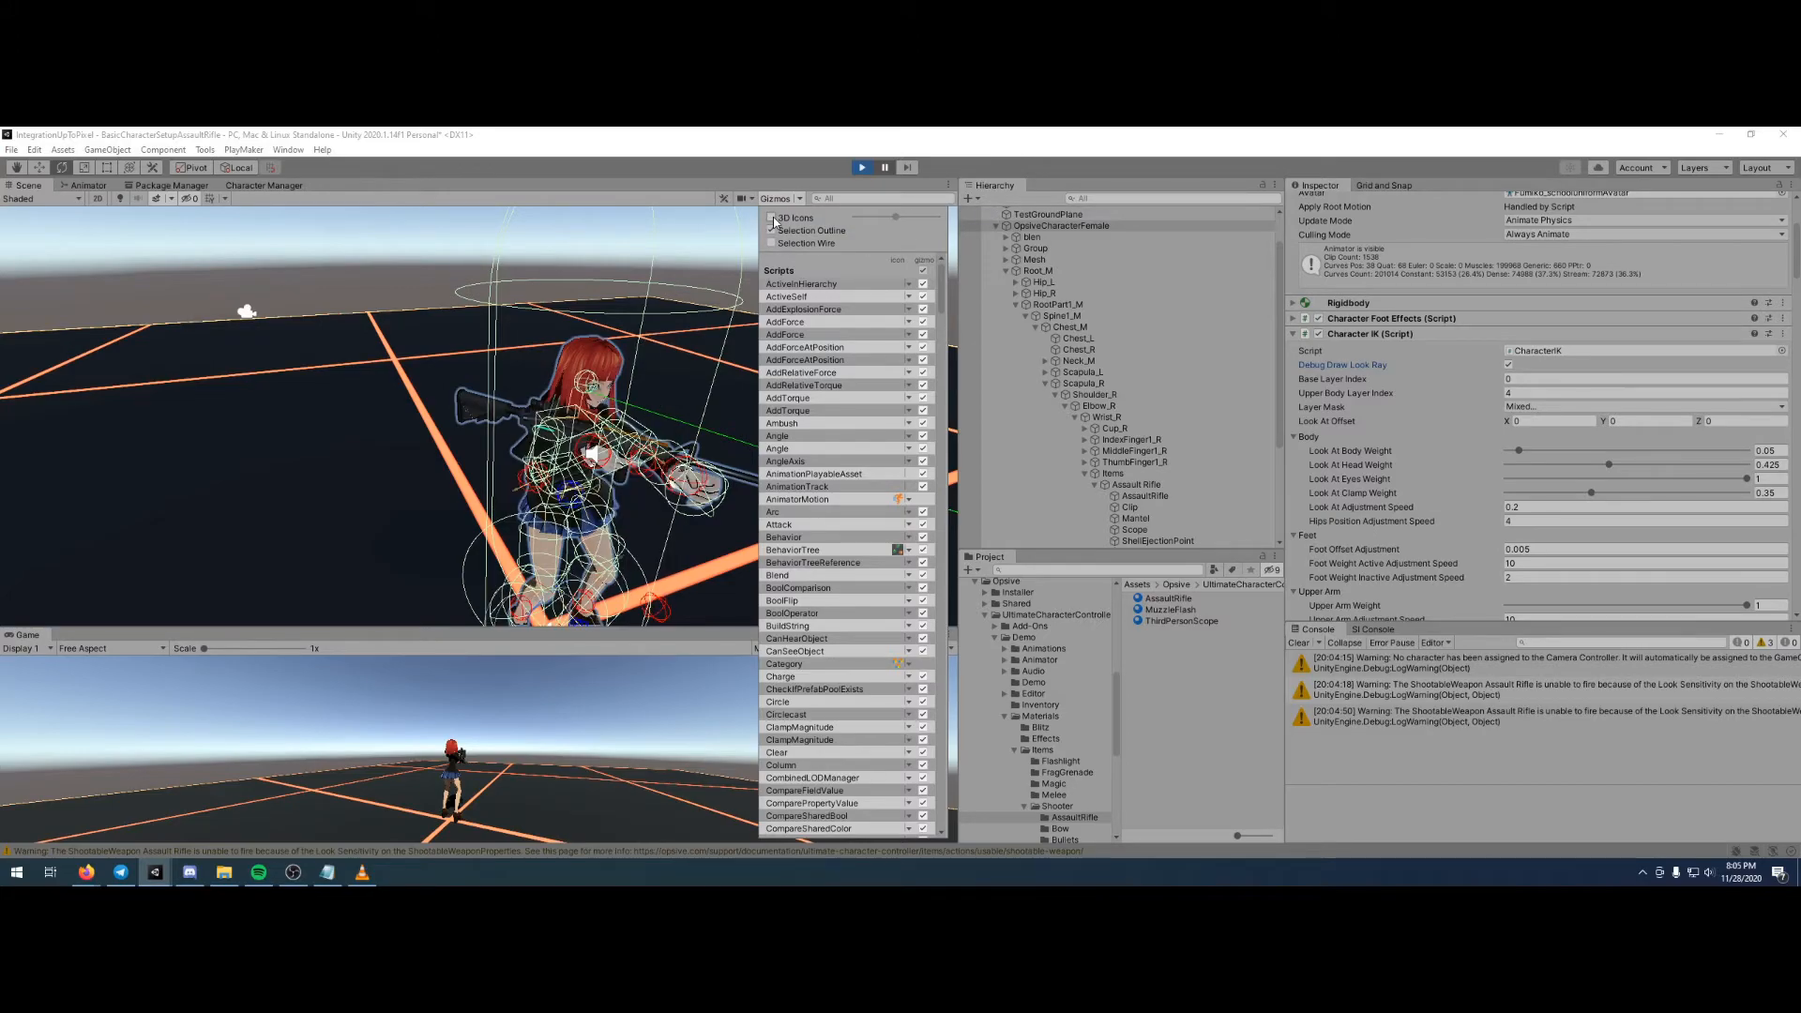
click(804, 199)
- Move the parent Assault Rifle object forward in the character's hands to about X -0.214 and Z -0.062
alt+drag(605, 375, 763, 475)
middle_drag(659, 323, 719, 463)
alt+drag(719, 463, 857, 475)
middle_drag(619, 460, 647, 390)
alt+drag(647, 391, 752, 414)
click(605, 449)
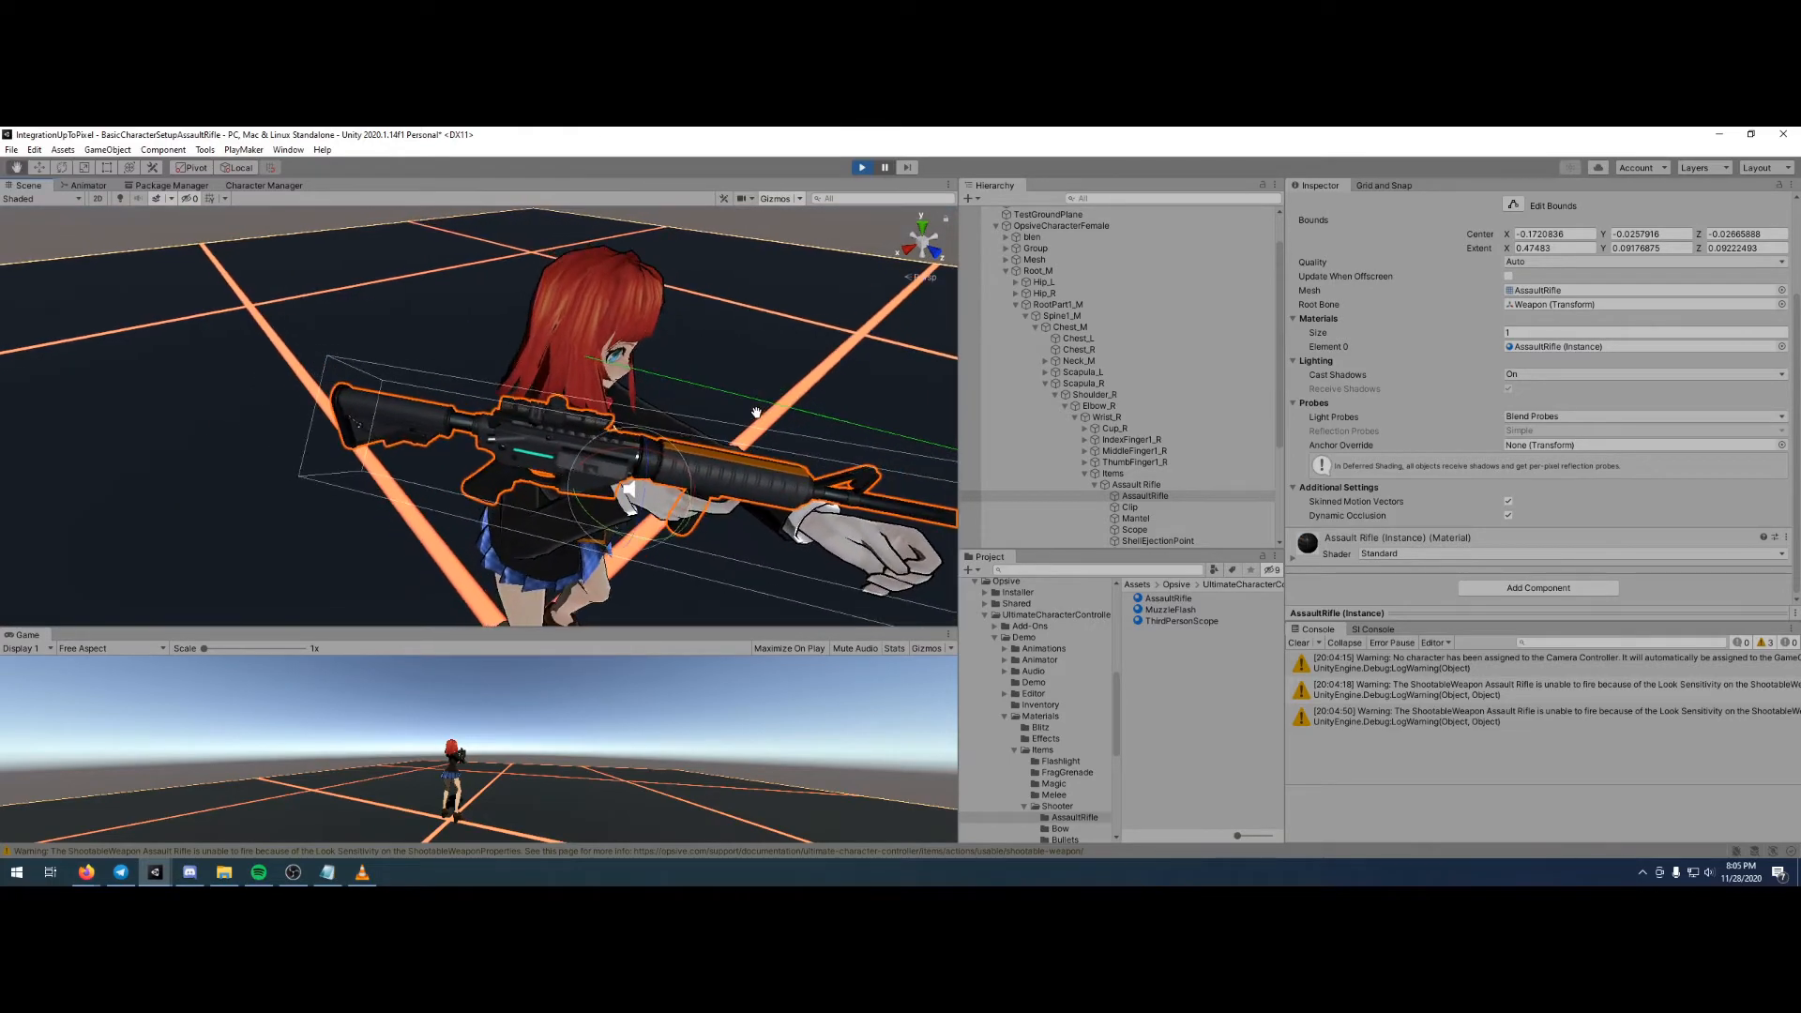
middle_drag(752, 414, 633, 370)
click(41, 168)
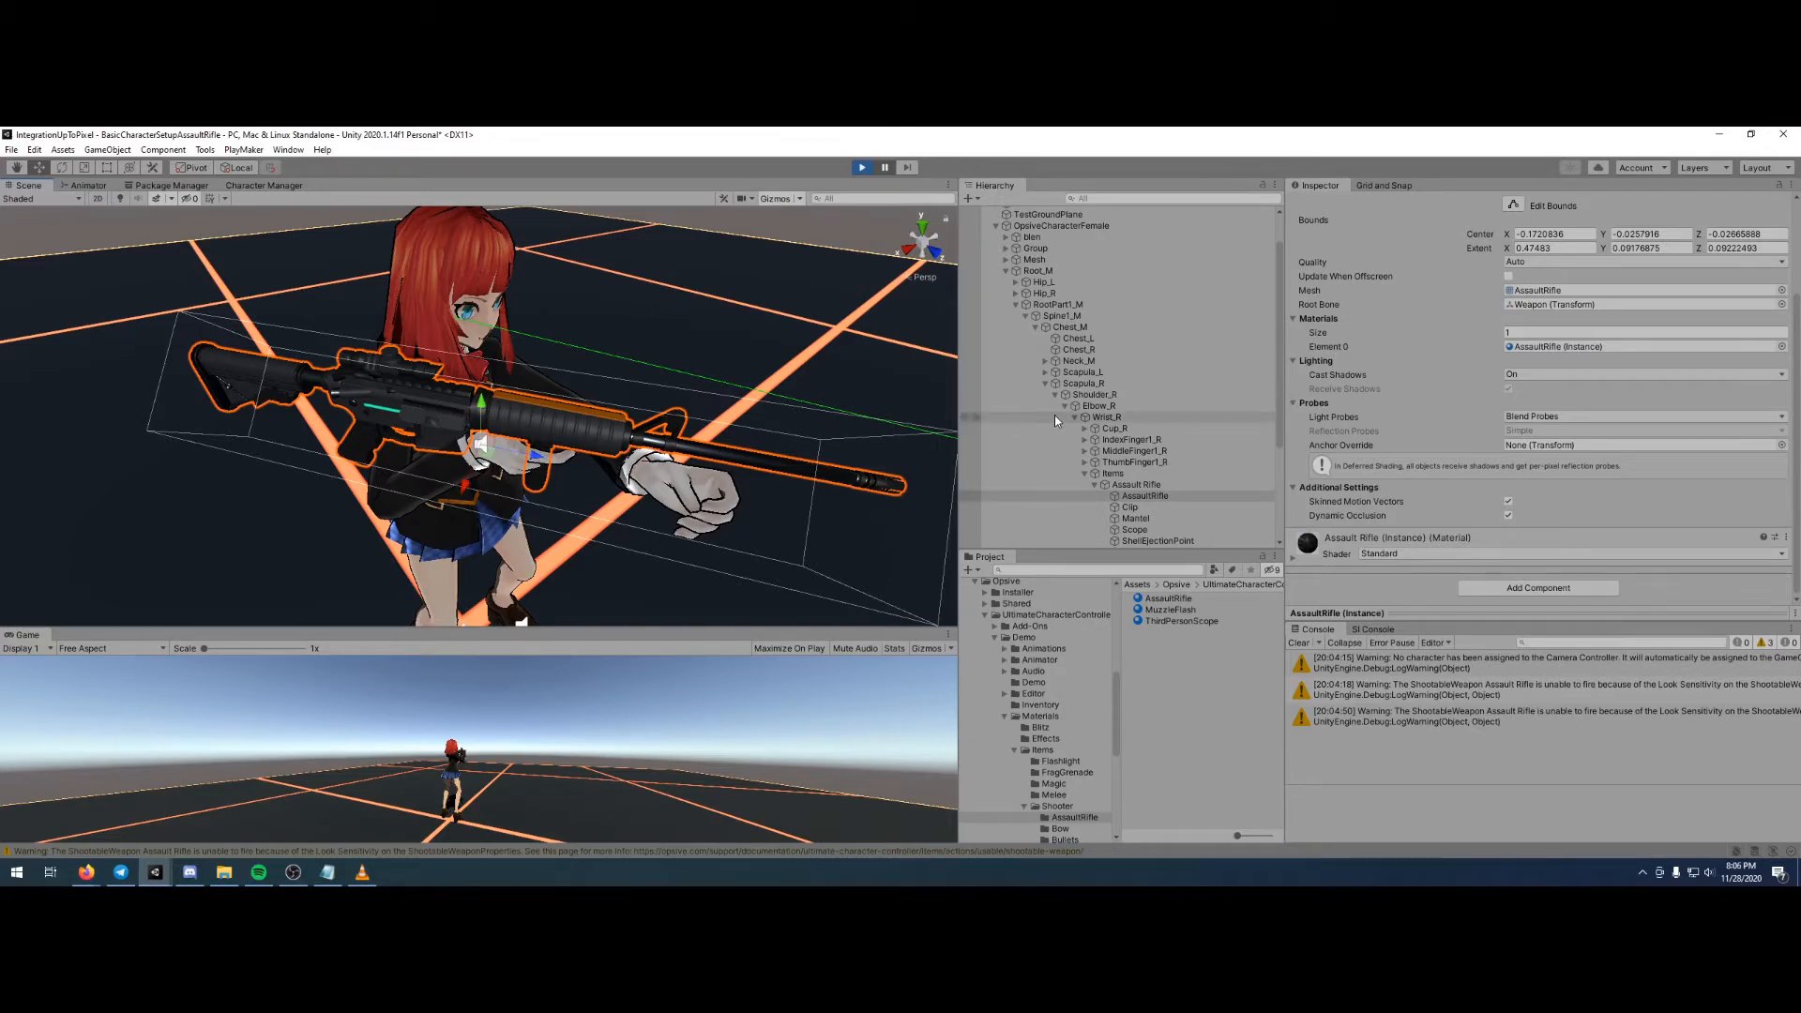
click(1138, 485)
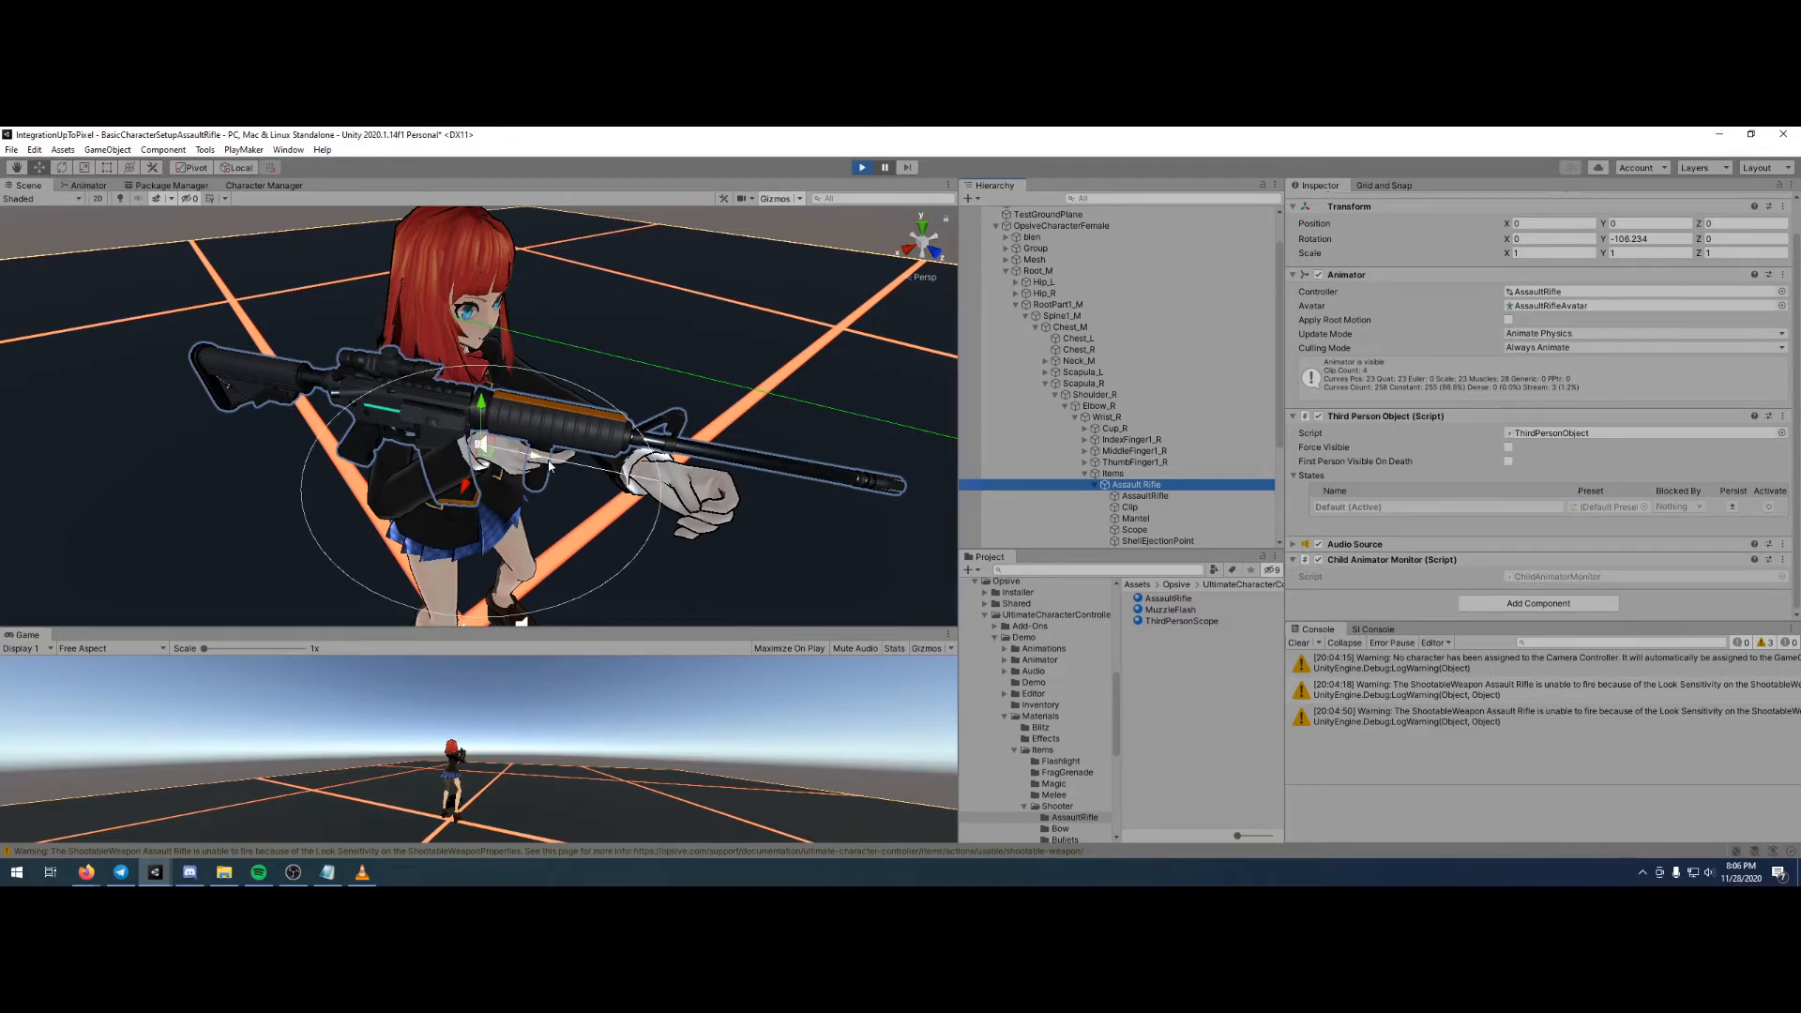
drag(482, 444, 645, 467)
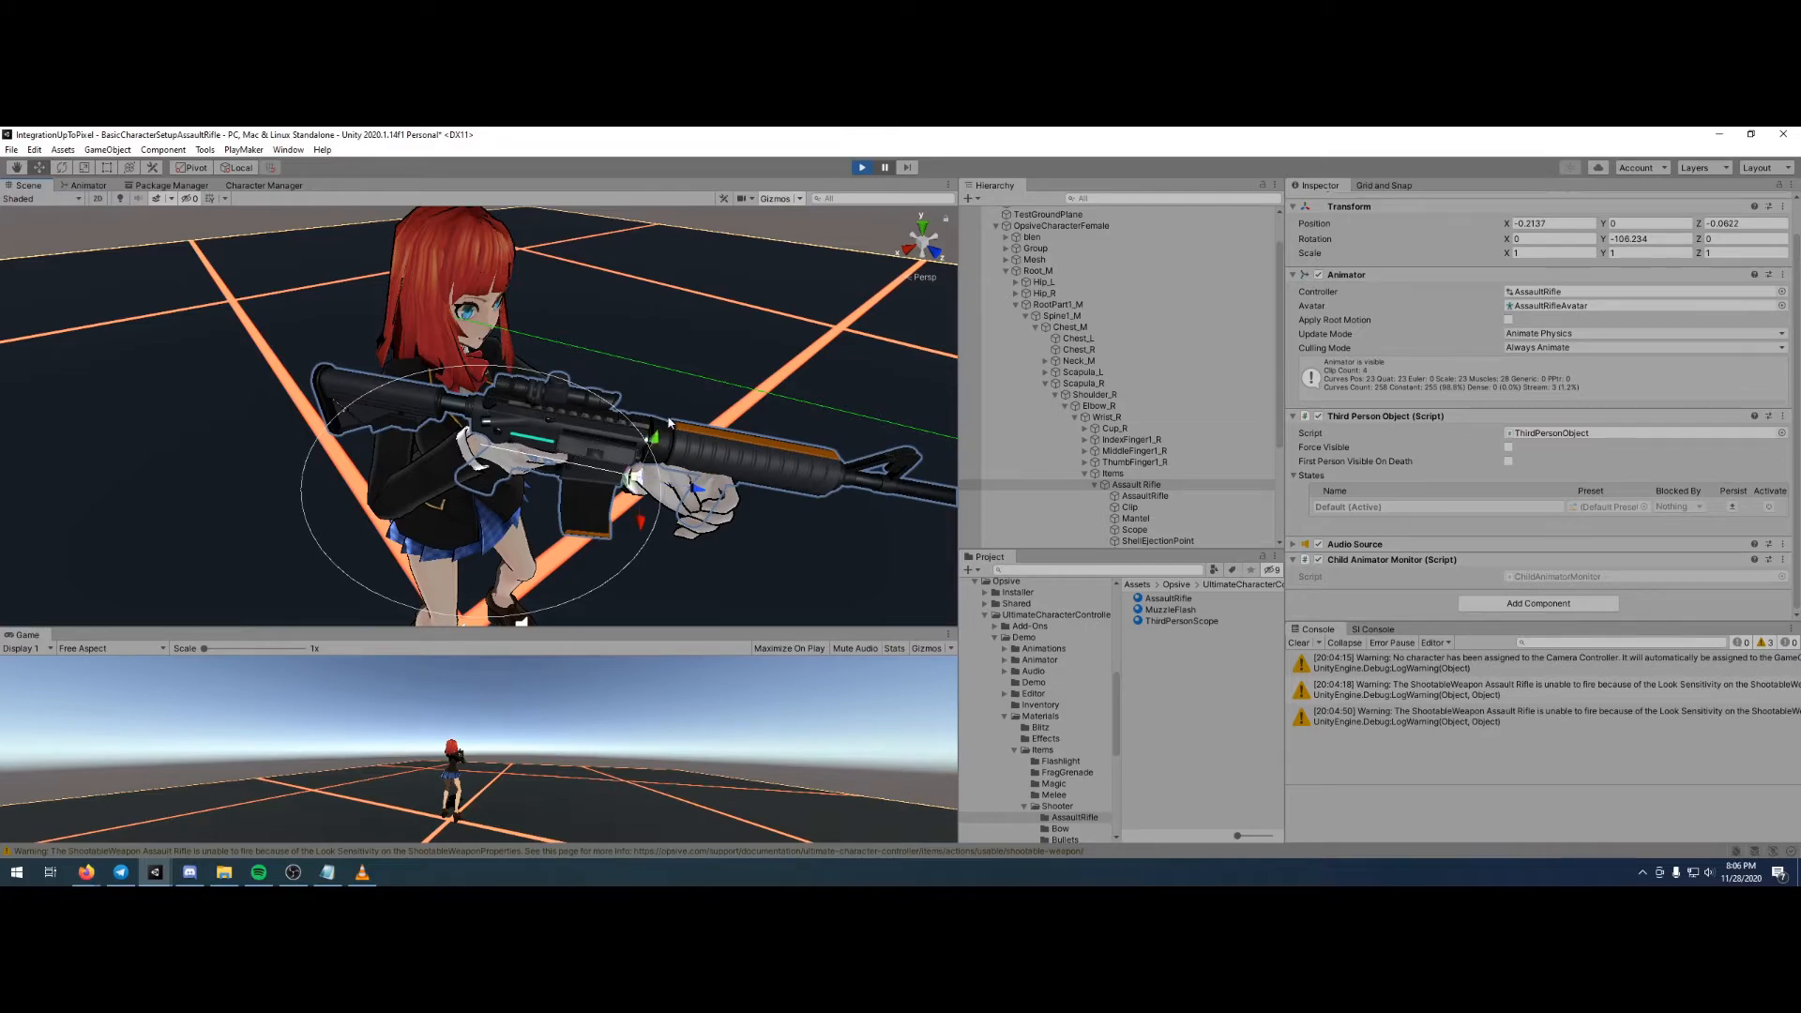
- Pull the Assault Rifle object back toward the shoulder to about X -0.175 and Z -0.018
right_drag(699, 450, 718, 276)
mouse_move(721, 352)
middle_down()
mouse_move(704, 314)
mouse_move(699, 370)
middle_up()
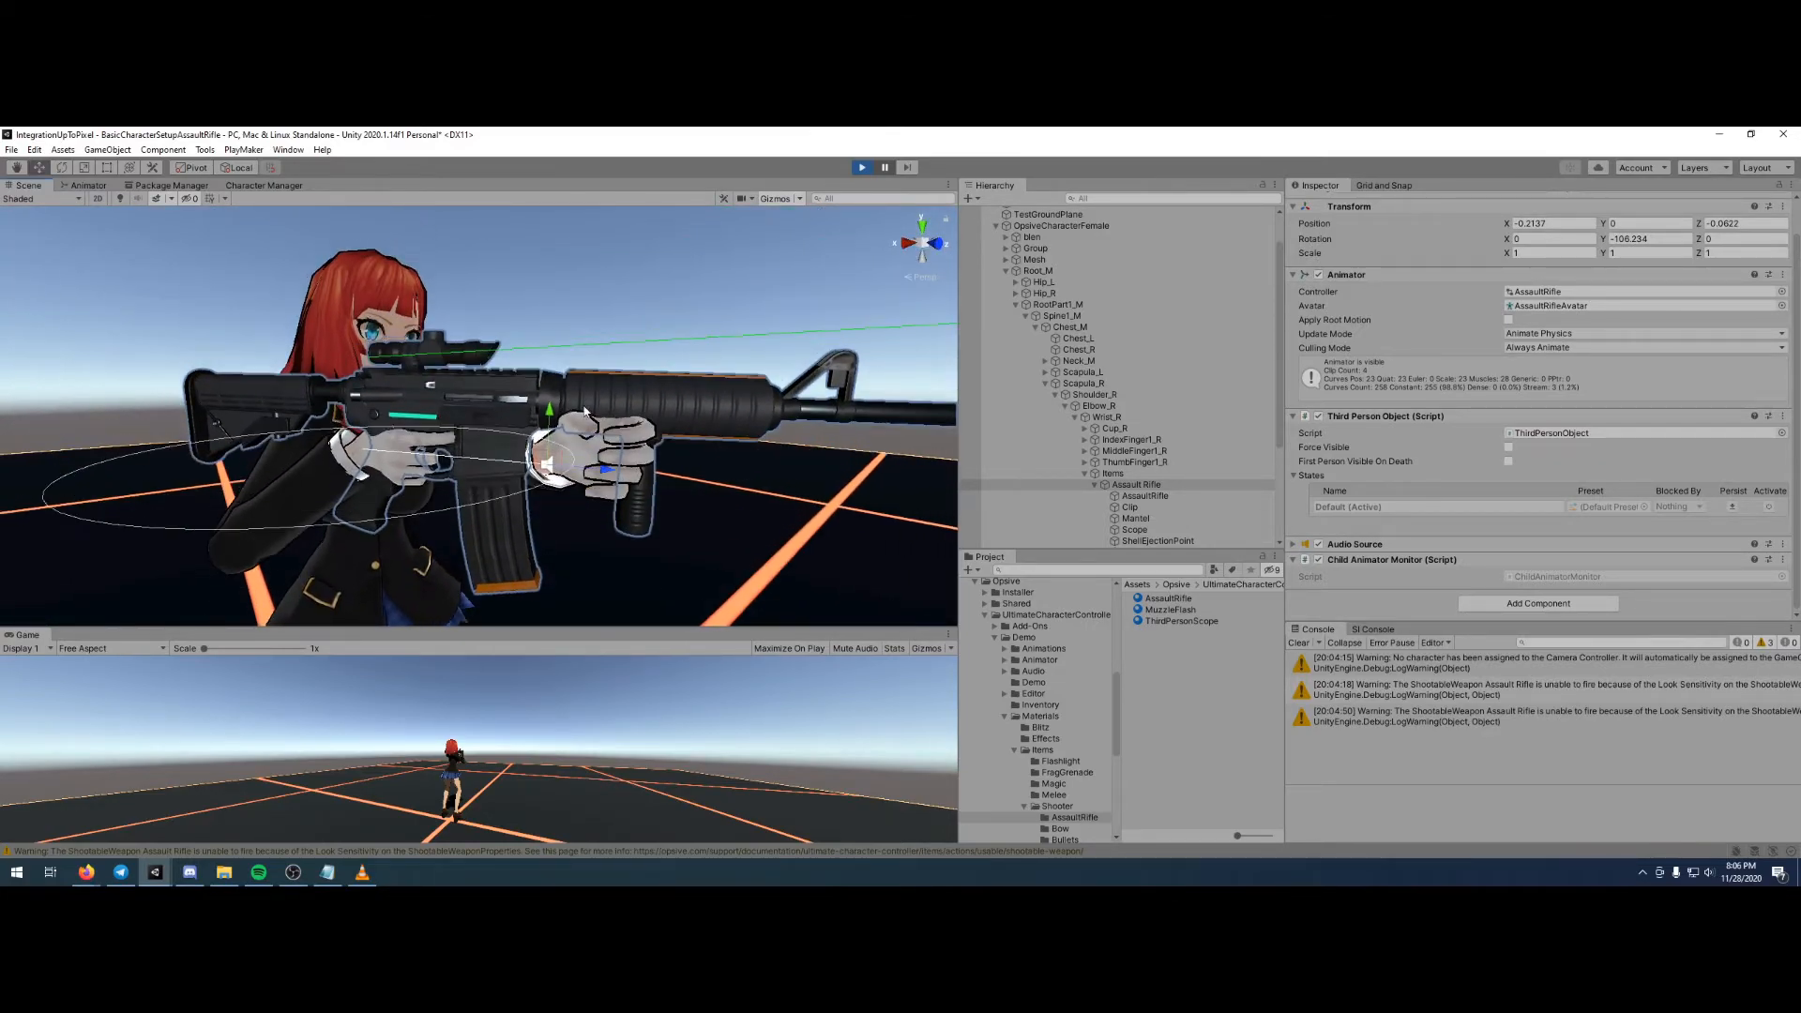
drag(606, 478, 485, 481)
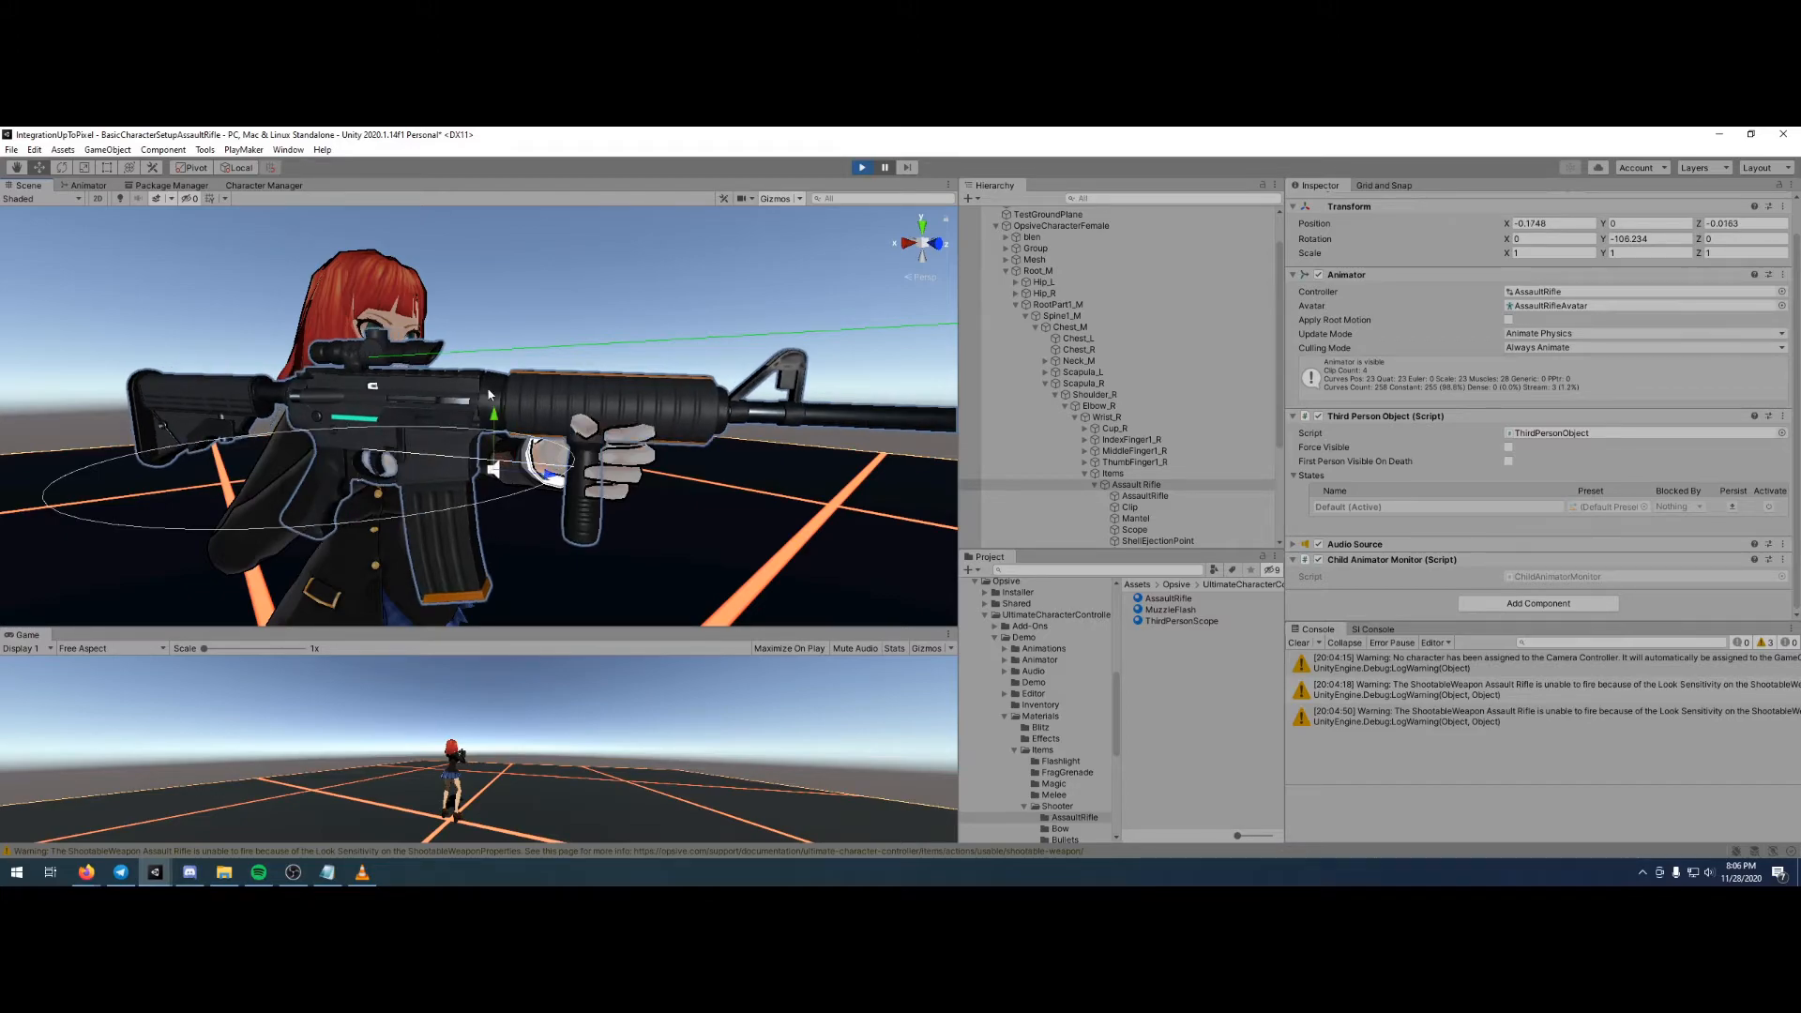
- Rotate the Assault Rifle object to about -96.5 degrees on Y and move it to about X -0.197, Y 0.021
right_drag(489, 406, 584, 482)
middle_drag(511, 310, 579, 470)
scroll(575, 456, down, 5)
click(62, 167)
right_drag(399, 323, 515, 434)
middle_drag(472, 358, 562, 487)
drag(507, 498, 485, 501)
right_drag(639, 523, 647, 486)
middle_drag(647, 489, 640, 425)
scroll(641, 424, up, 6)
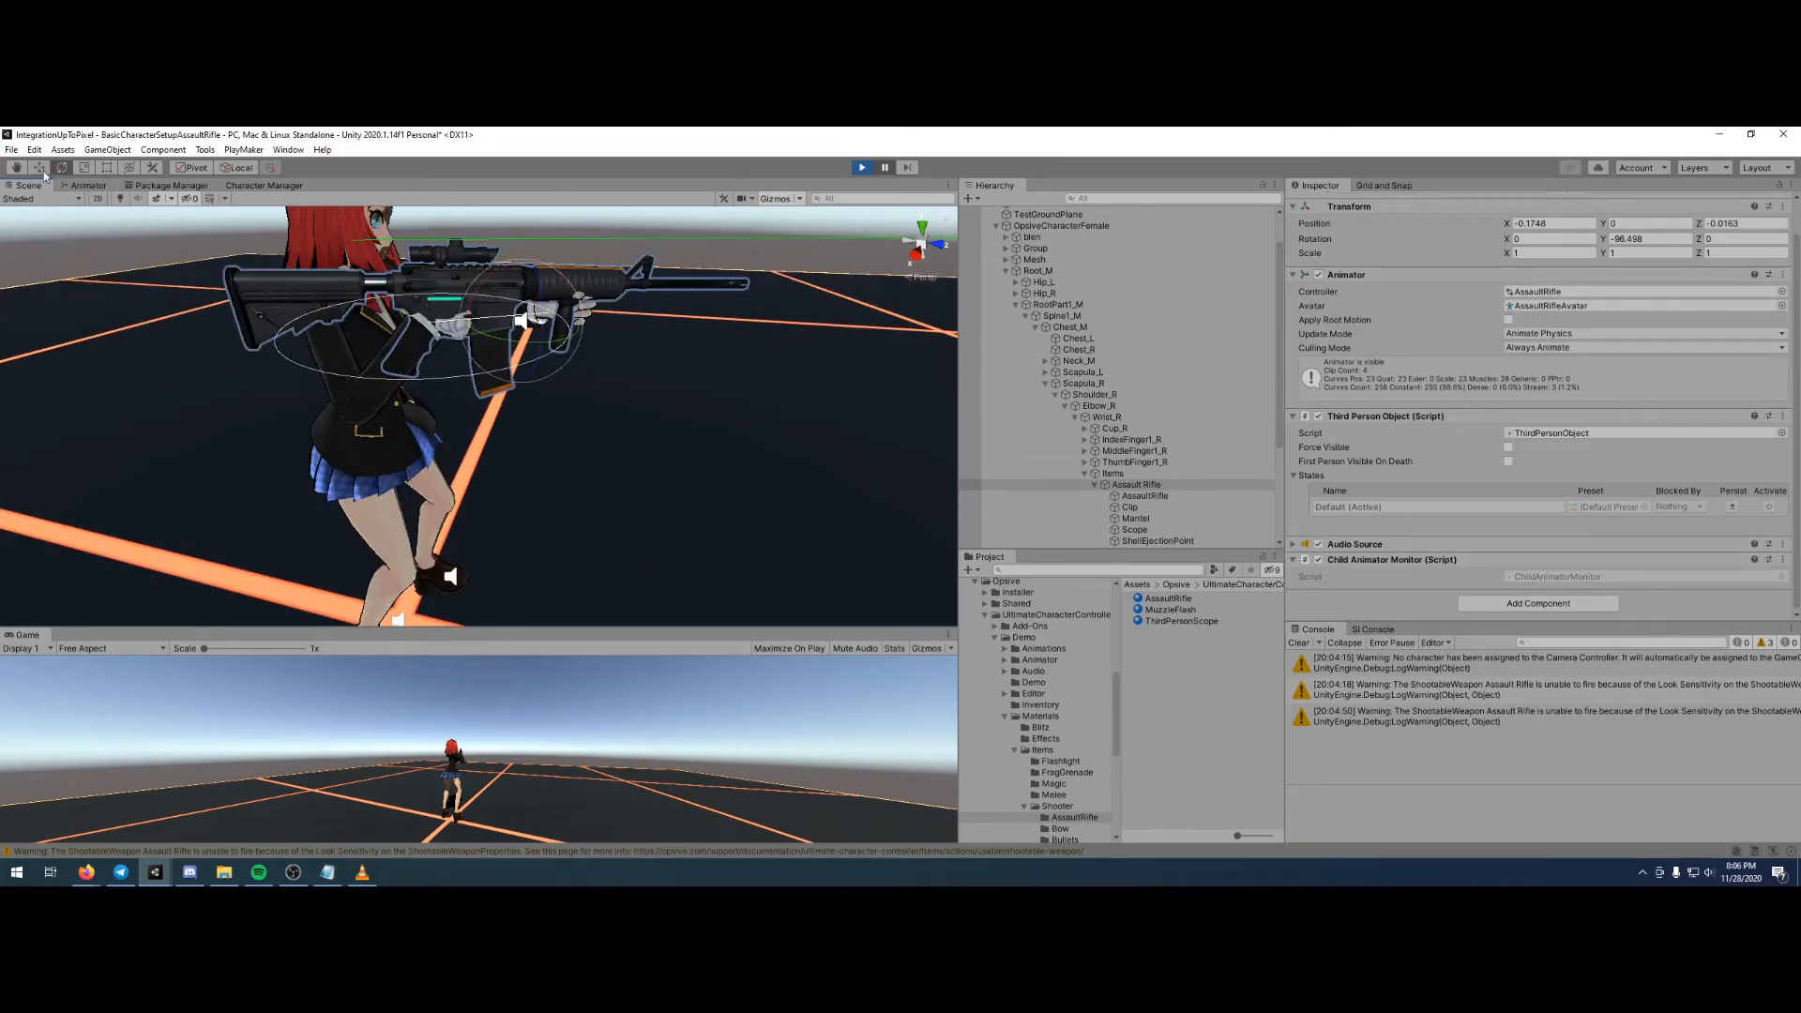
mouse_move(574, 325)
mouse_down()
mouse_move(537, 259)
mouse_move(589, 313)
mouse_up()
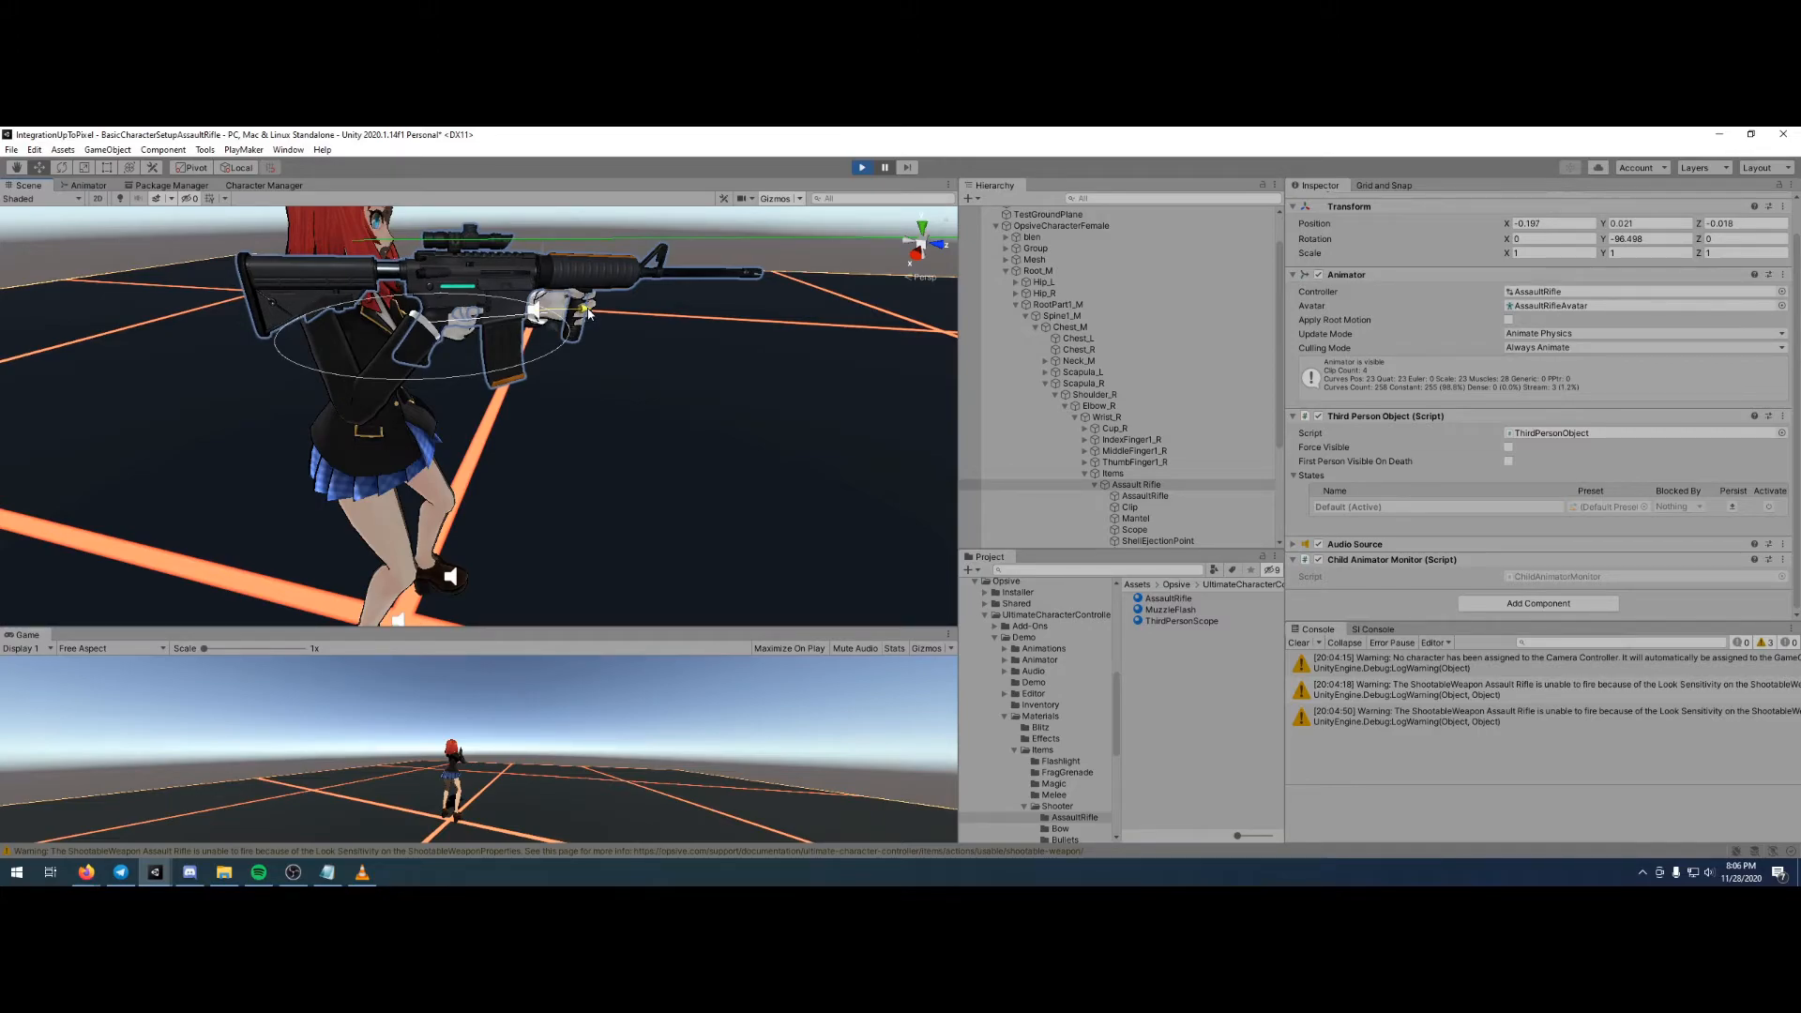
- Align the rifle with the look ray by rotating the Assault Rifle object to about -86 degrees on Y, and check it from the side
right_drag(605, 325, 602, 374)
middle_drag(603, 374, 610, 479)
right_drag(610, 413, 675, 404)
middle_drag(694, 347, 698, 440)
right_drag(668, 413, 683, 415)
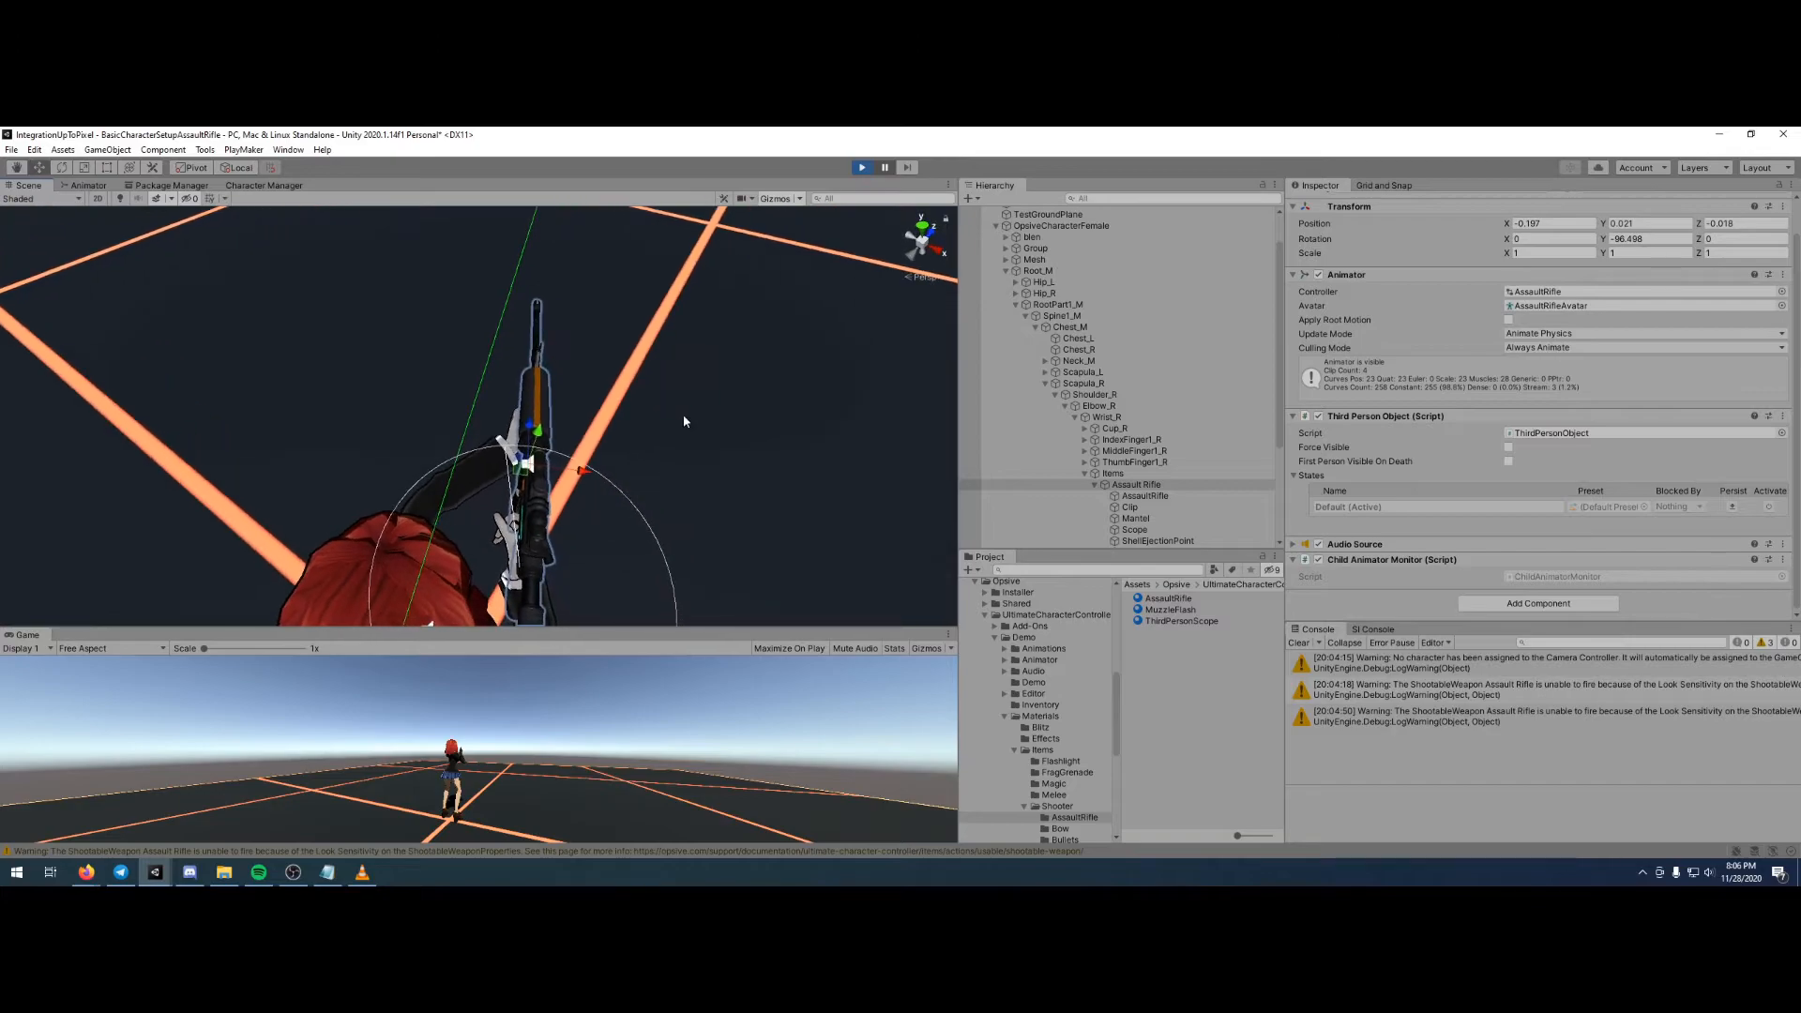
middle_drag(683, 415, 699, 427)
click(62, 168)
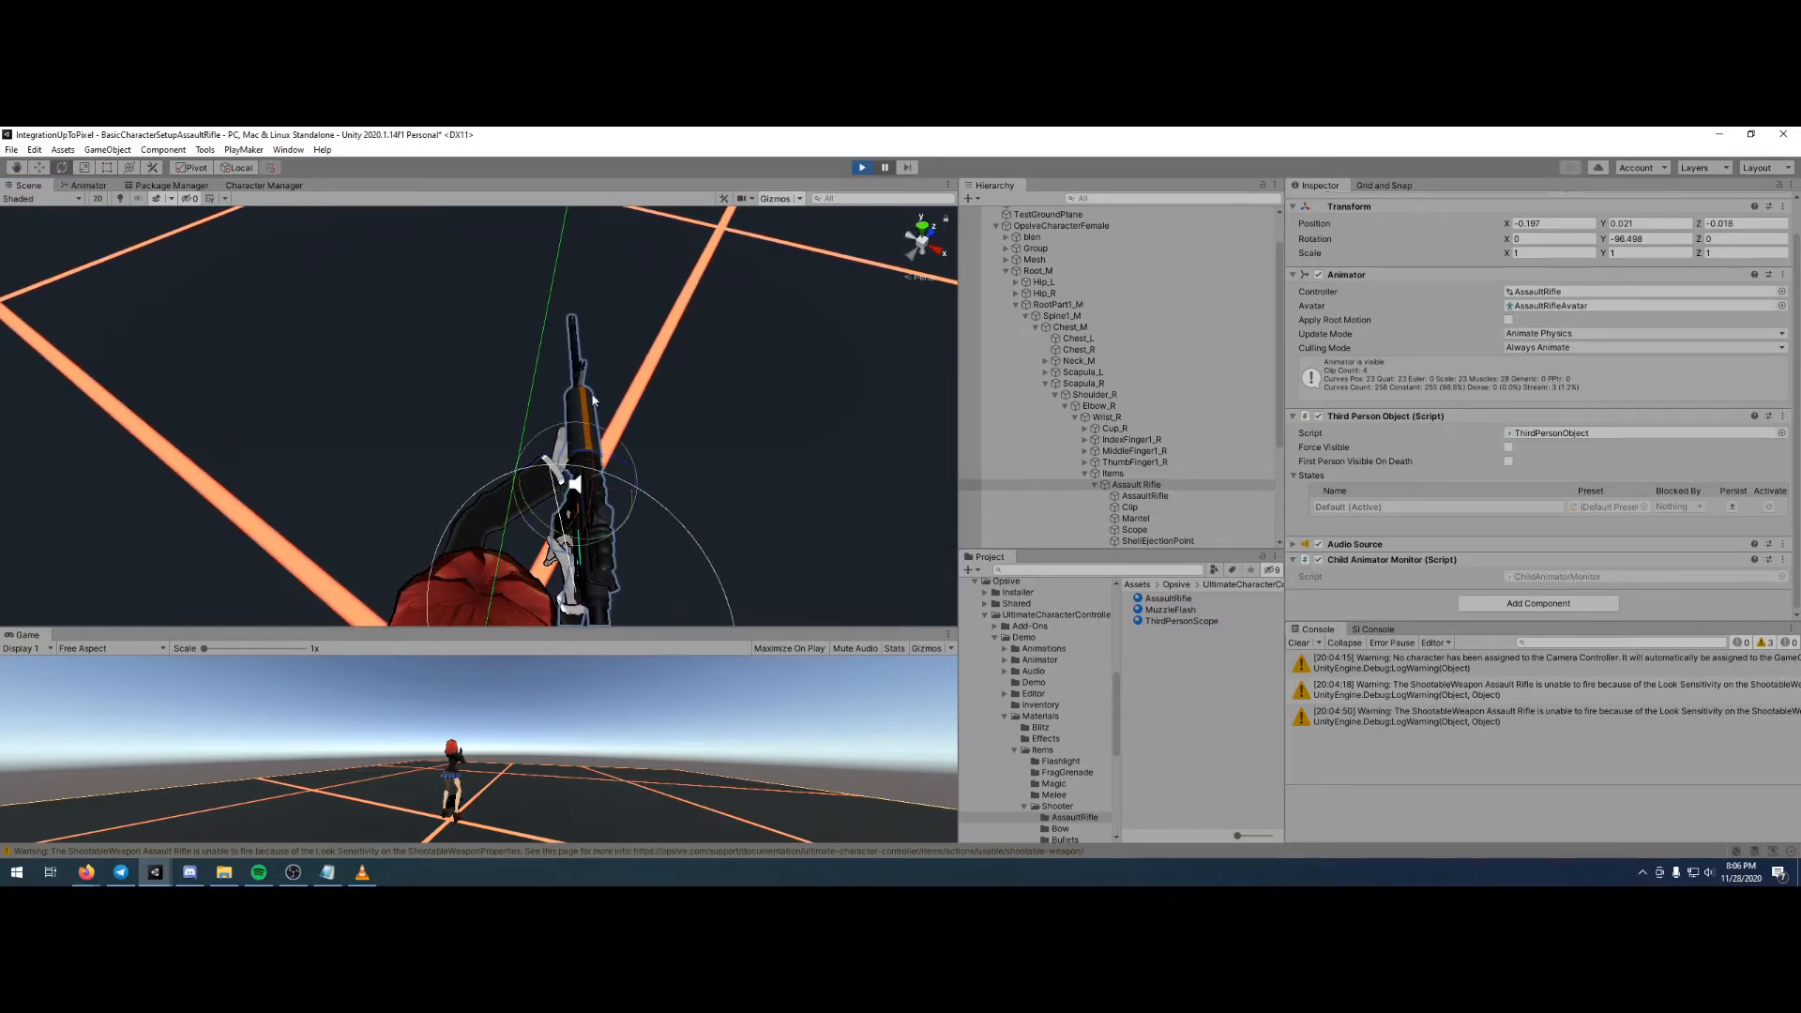
drag(539, 515, 525, 511)
right_drag(755, 504, 609, 458)
mouse_move(610, 459)
middle_down()
mouse_move(595, 364)
mouse_move(619, 495)
middle_up()
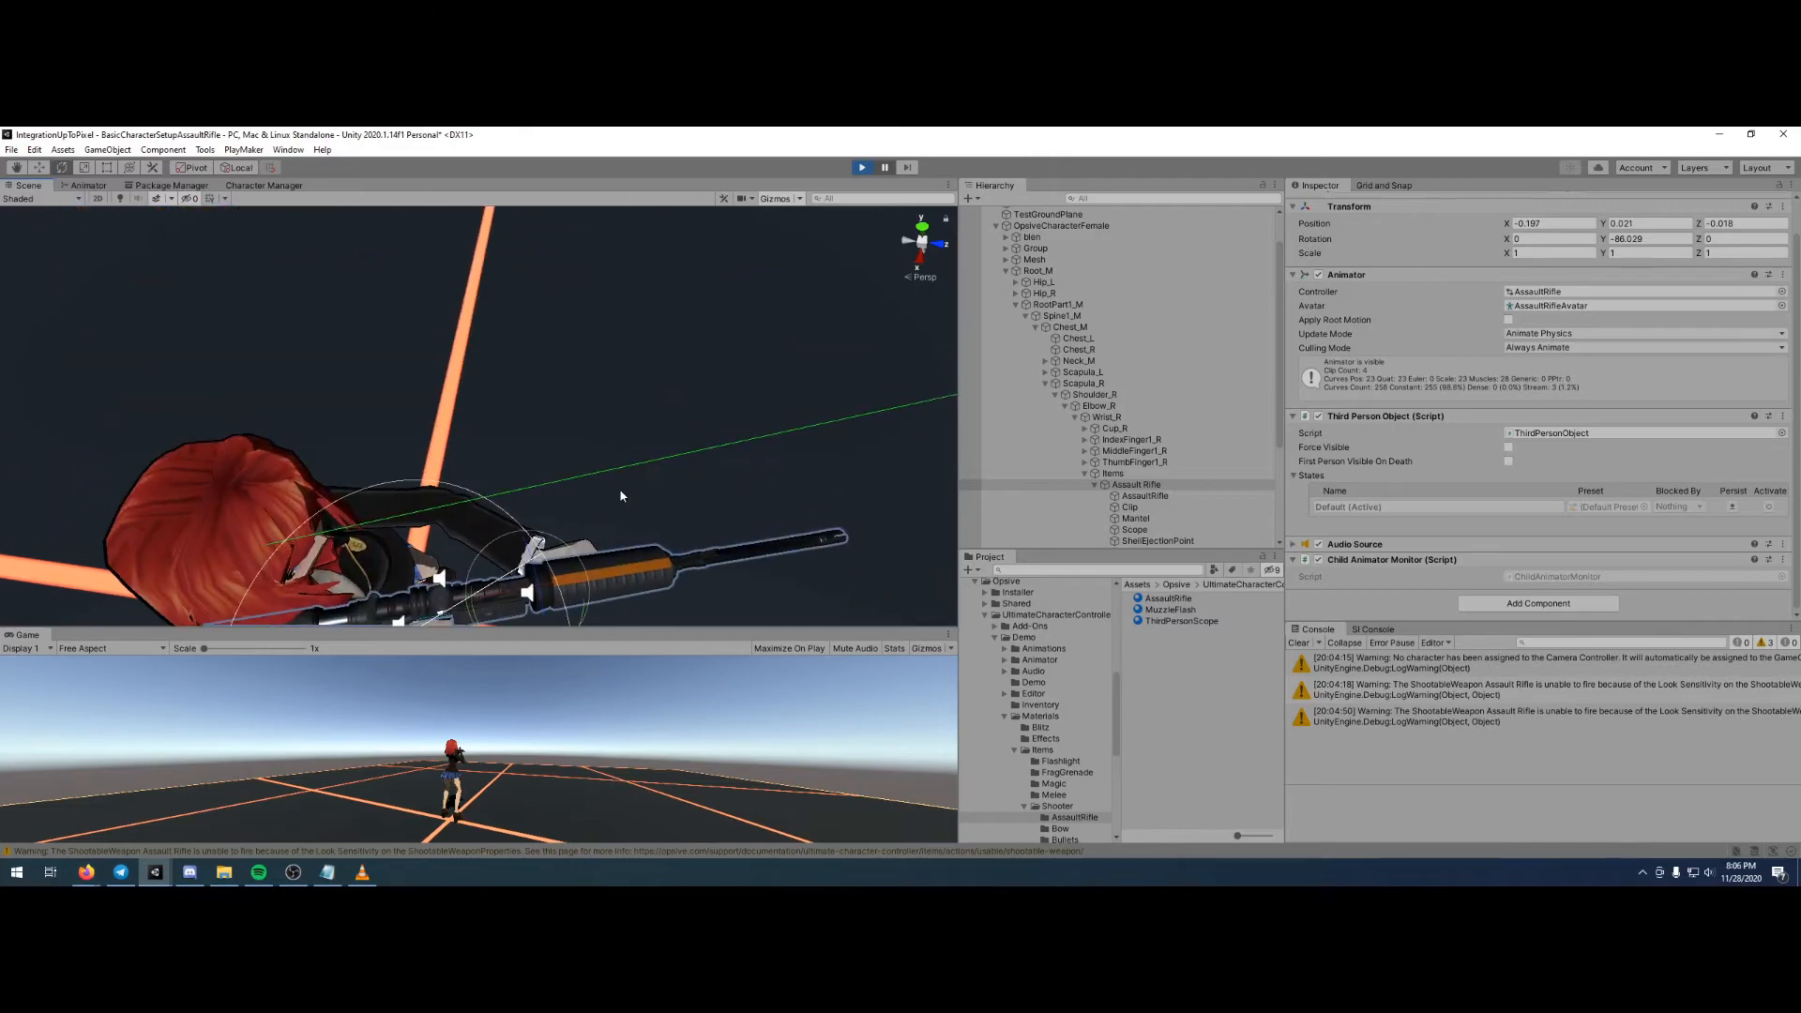
right_drag(620, 494, 582, 369)
middle_drag(643, 521, 626, 298)
scroll(492, 403, down, 4)
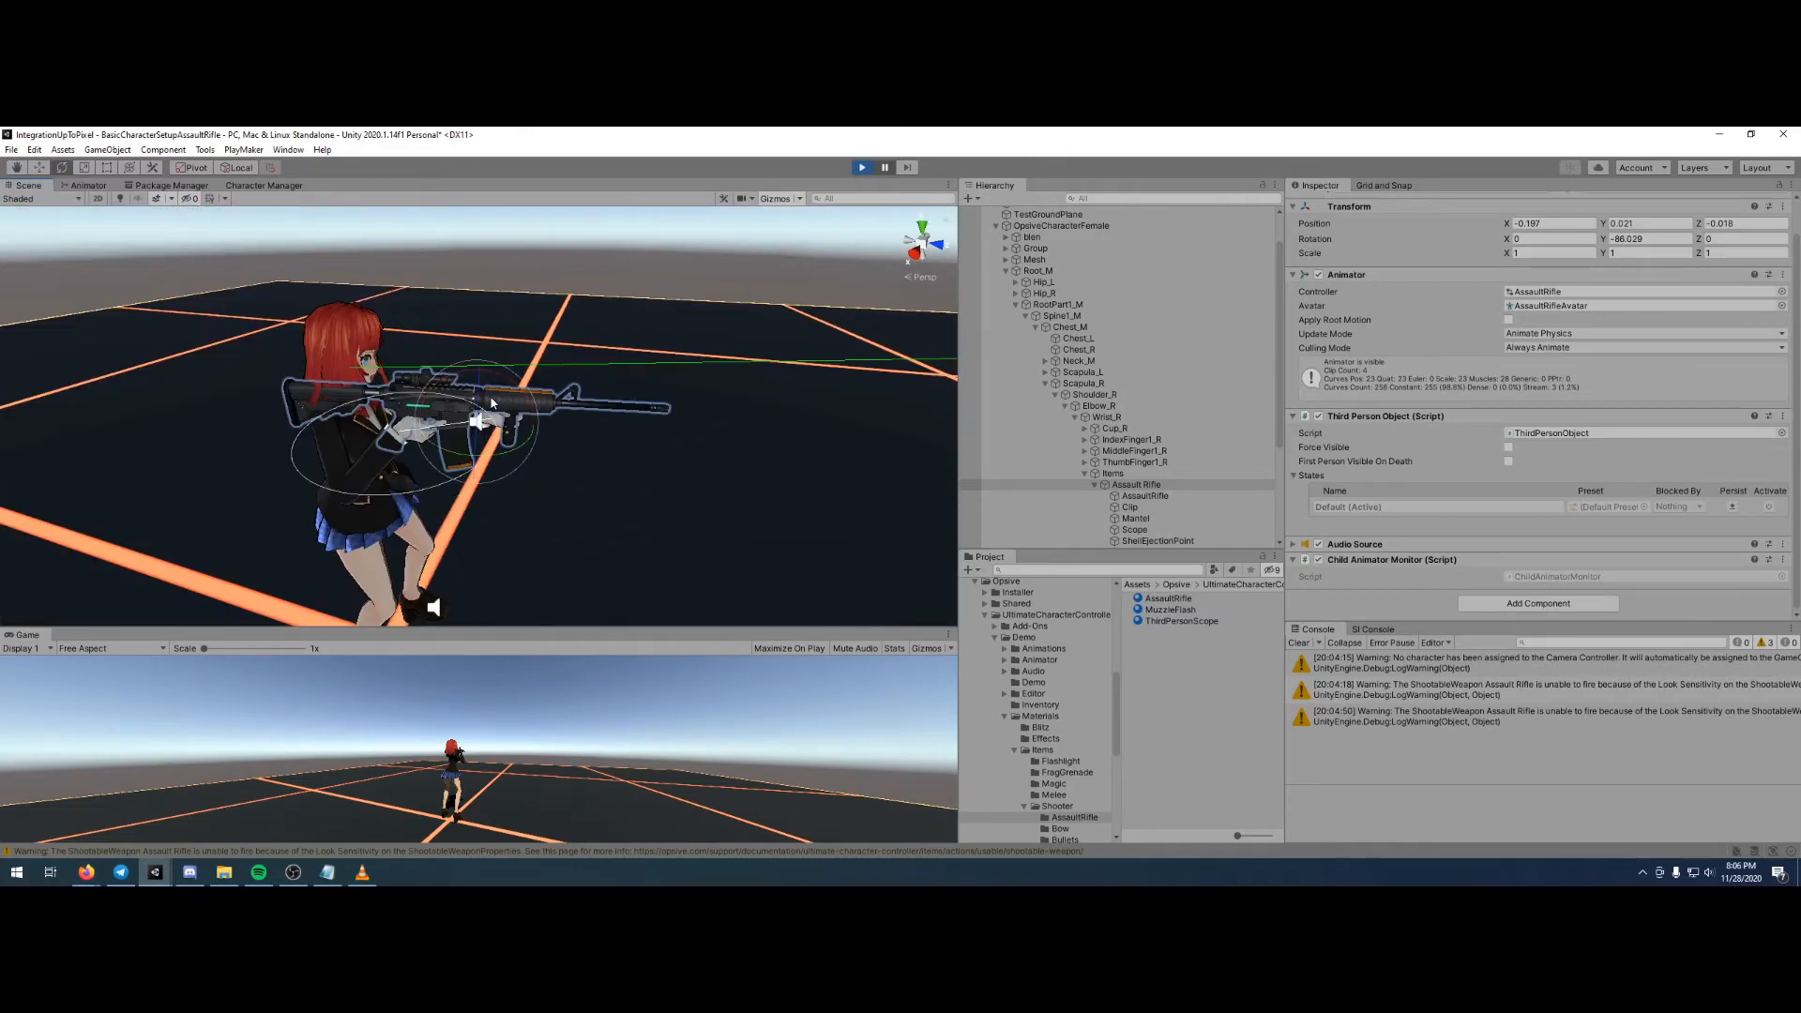
- Rotate the Assault Rifle object to about -4.4 degrees on X and -88.6 on Y, and check its alignment from behind
drag(419, 405, 419, 416)
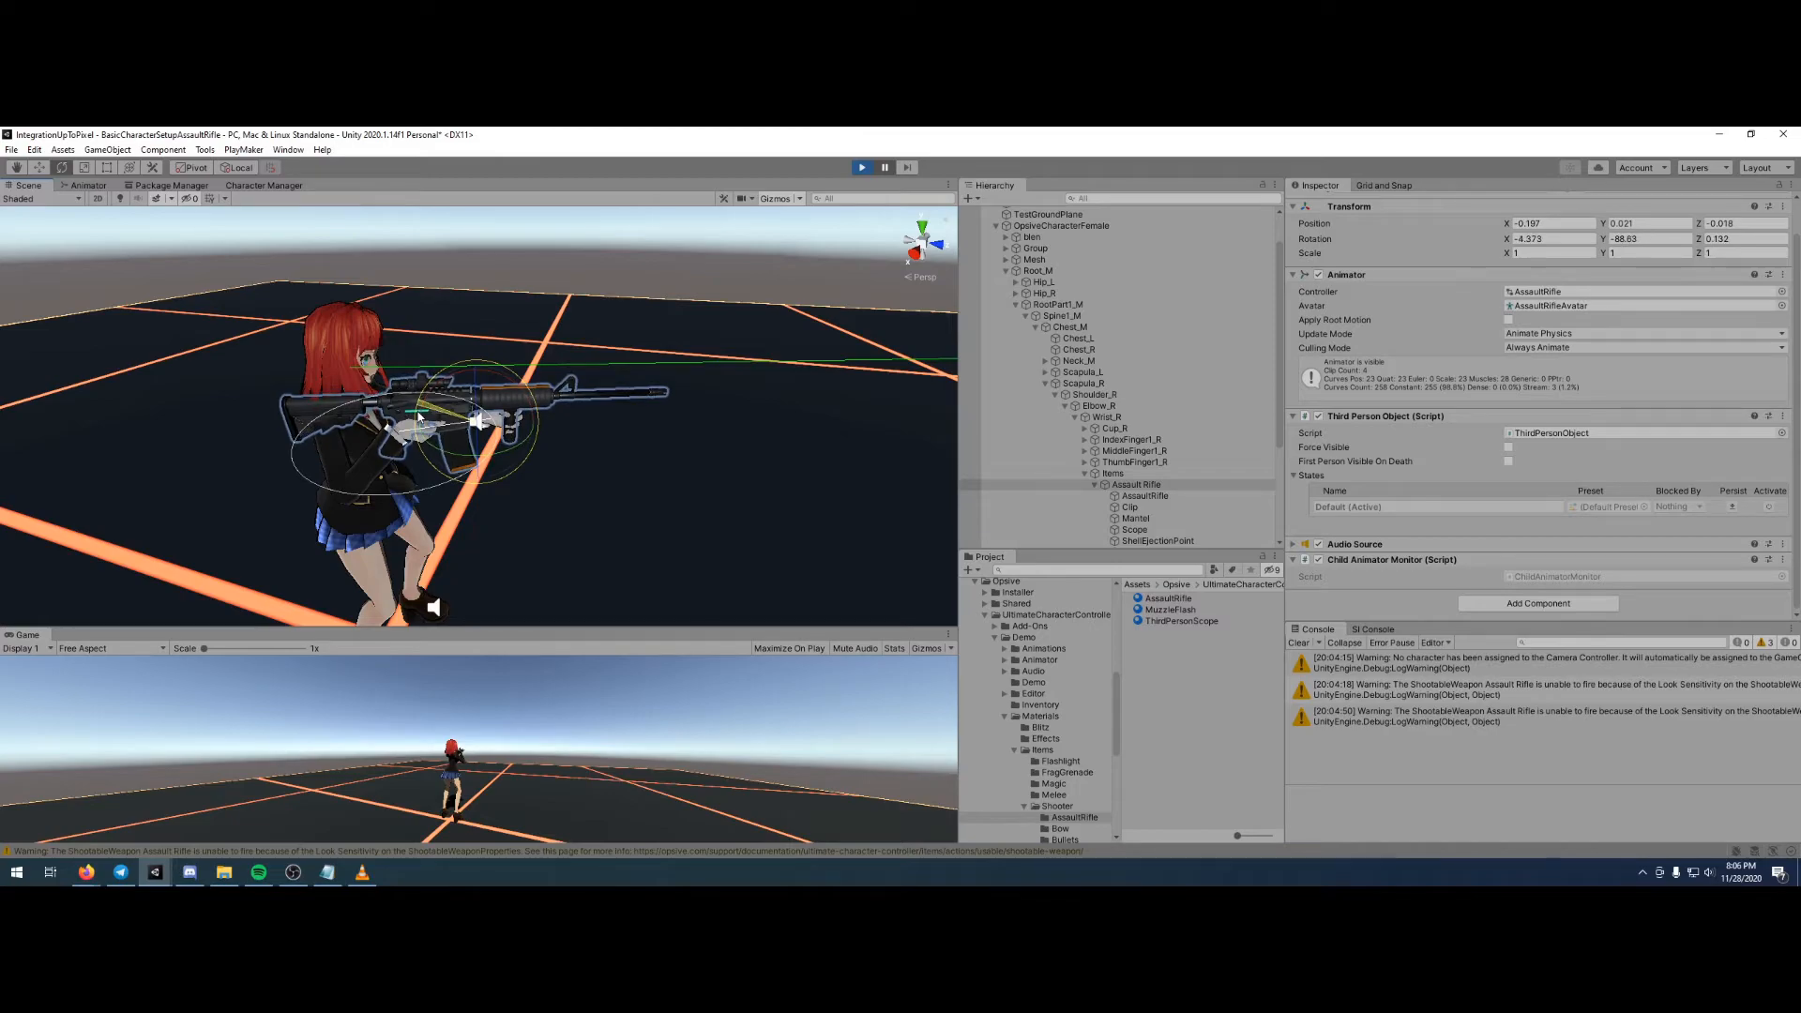
alt+drag(364, 317, 629, 407)
scroll(1478, 448, up, 2)
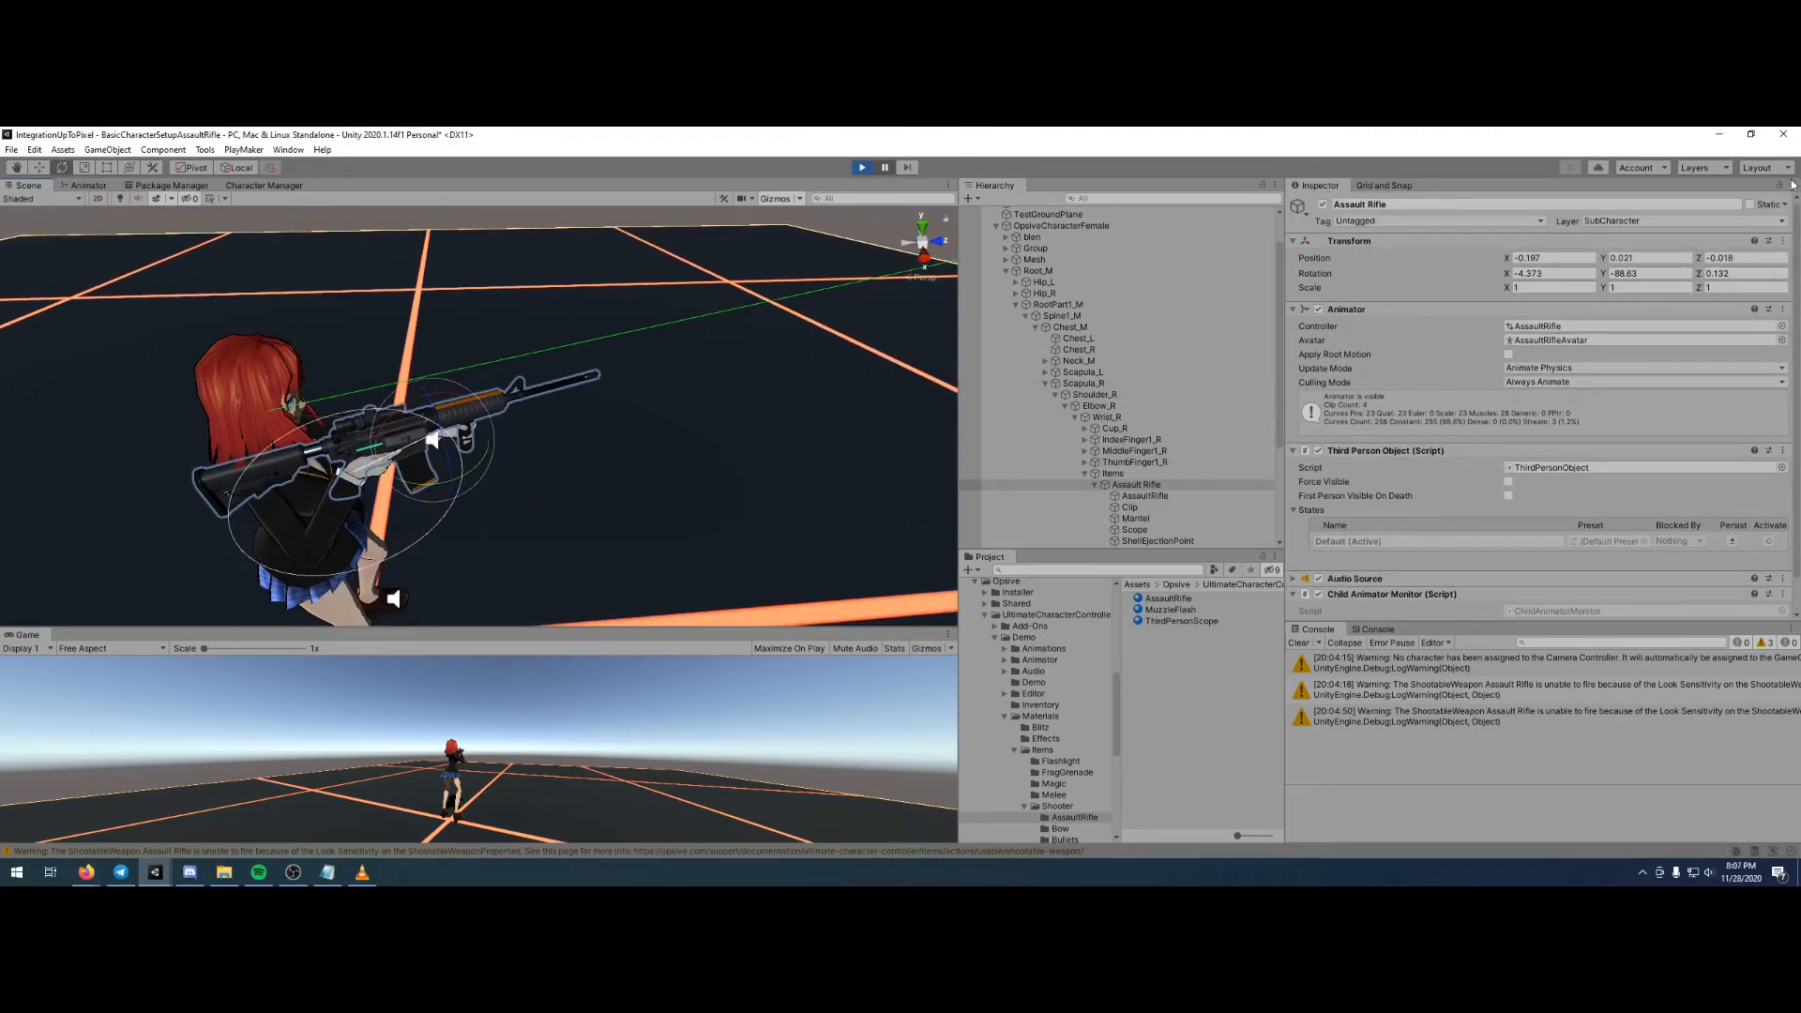
- Copy the Assault Rifle's Transform component during play mode, stop the game, and paste the values onto the same object
click(1783, 241)
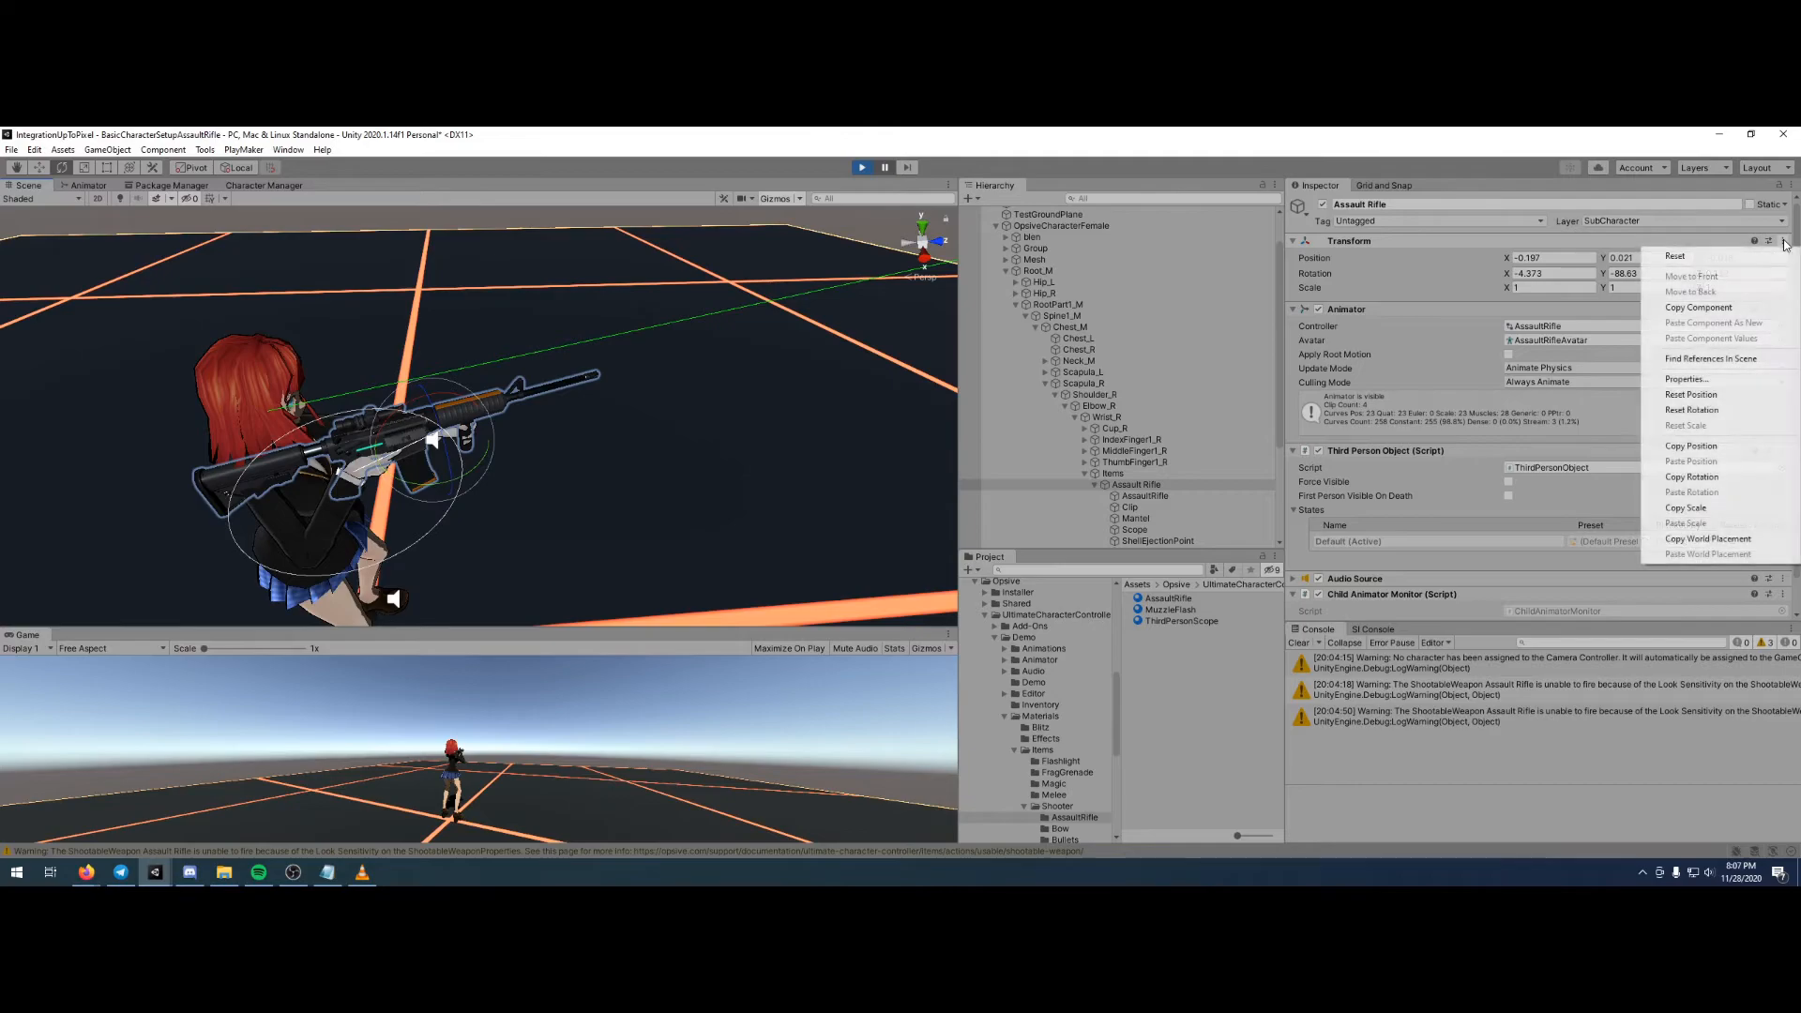
click(1711, 313)
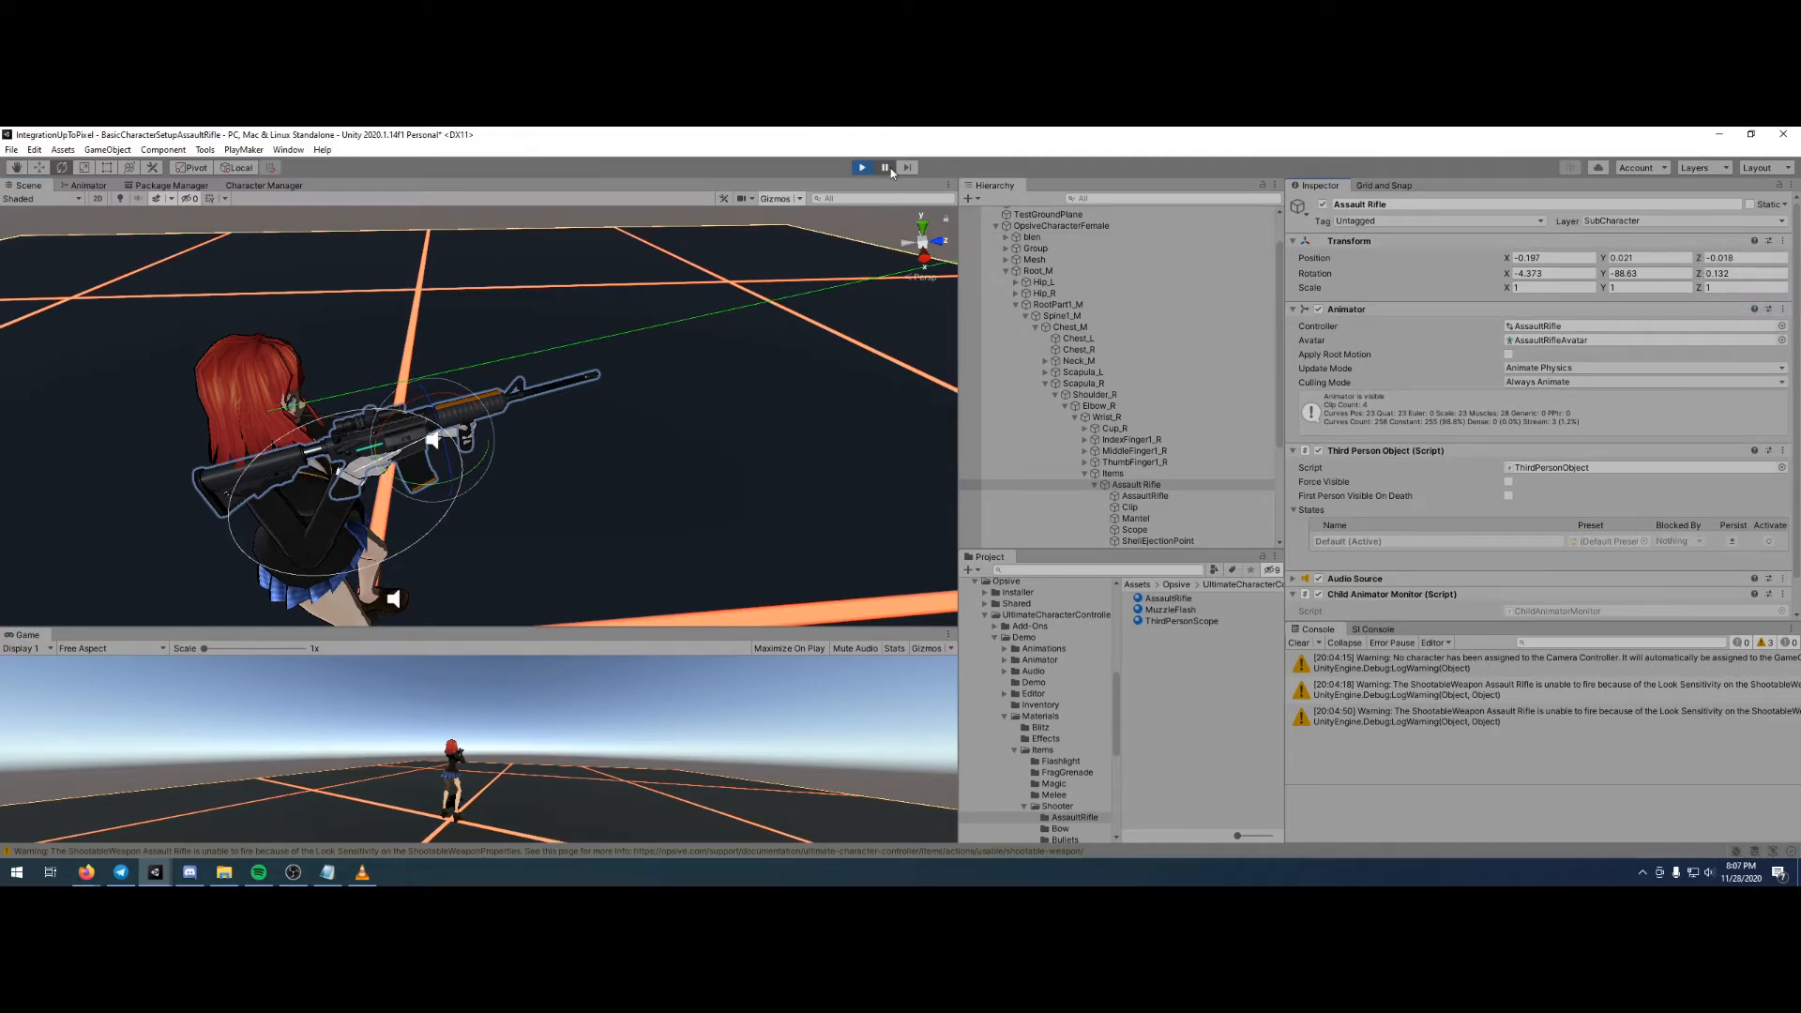
click(862, 167)
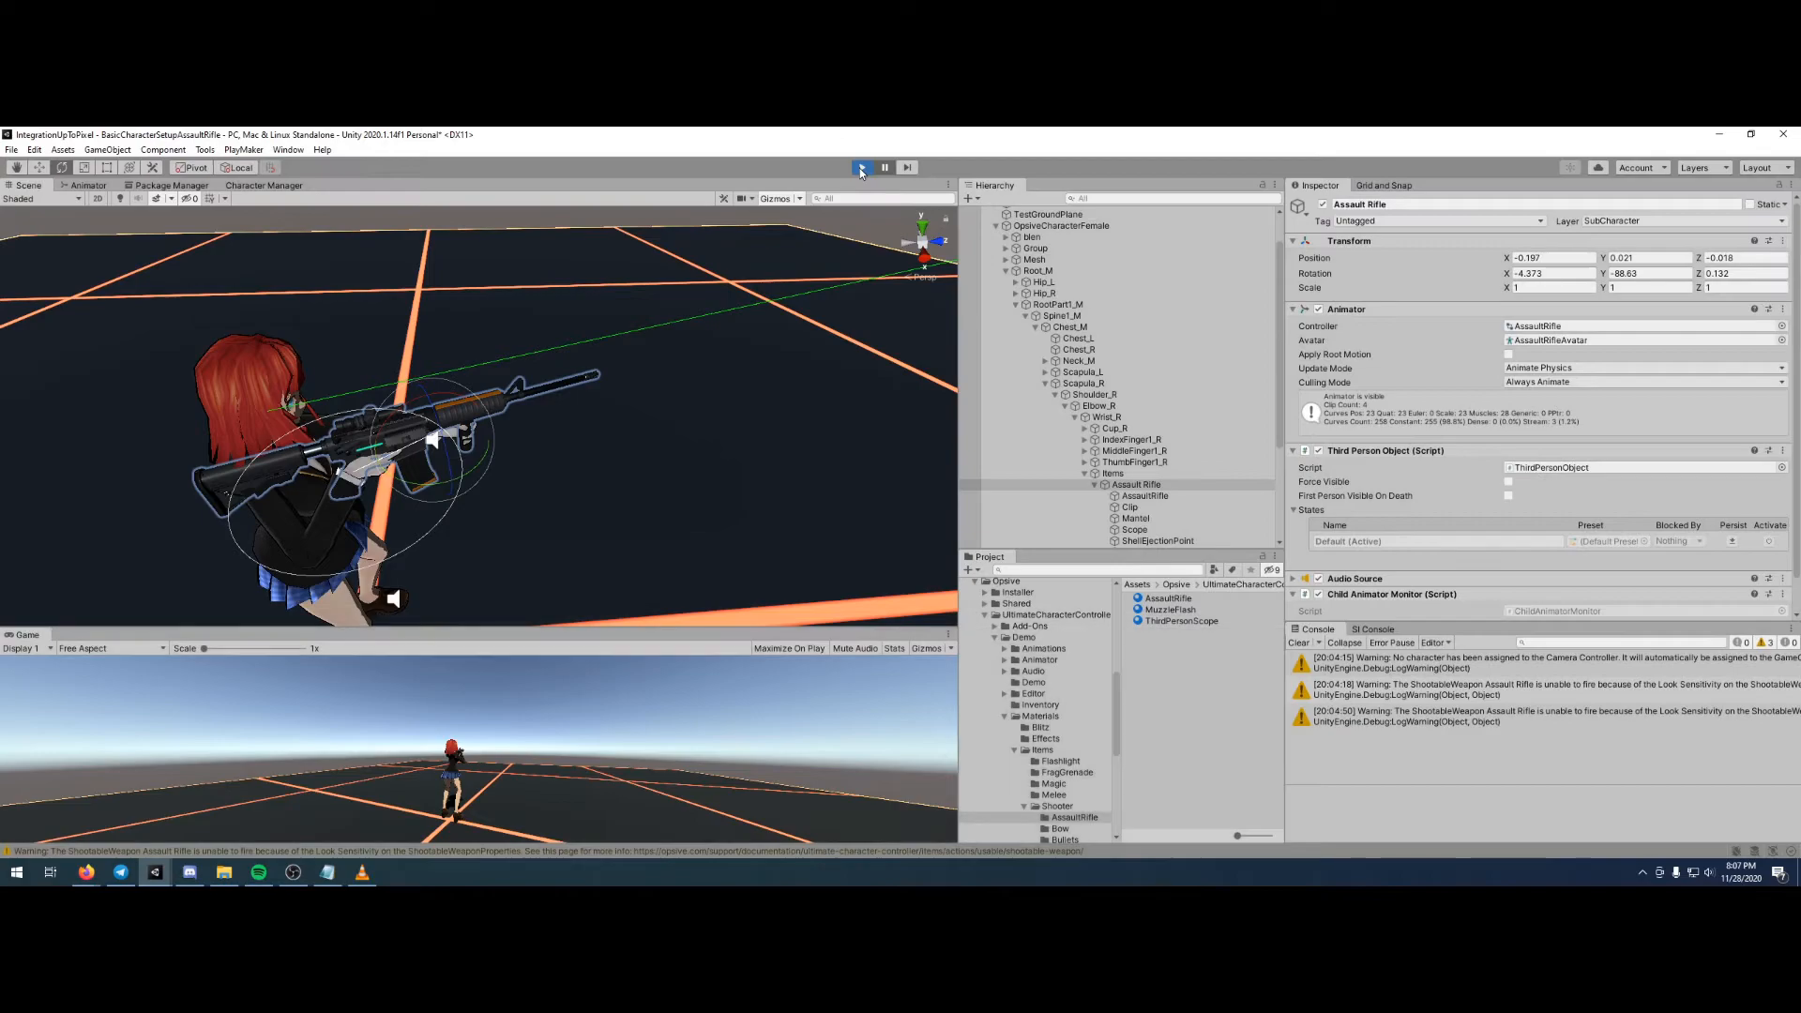
click(1782, 241)
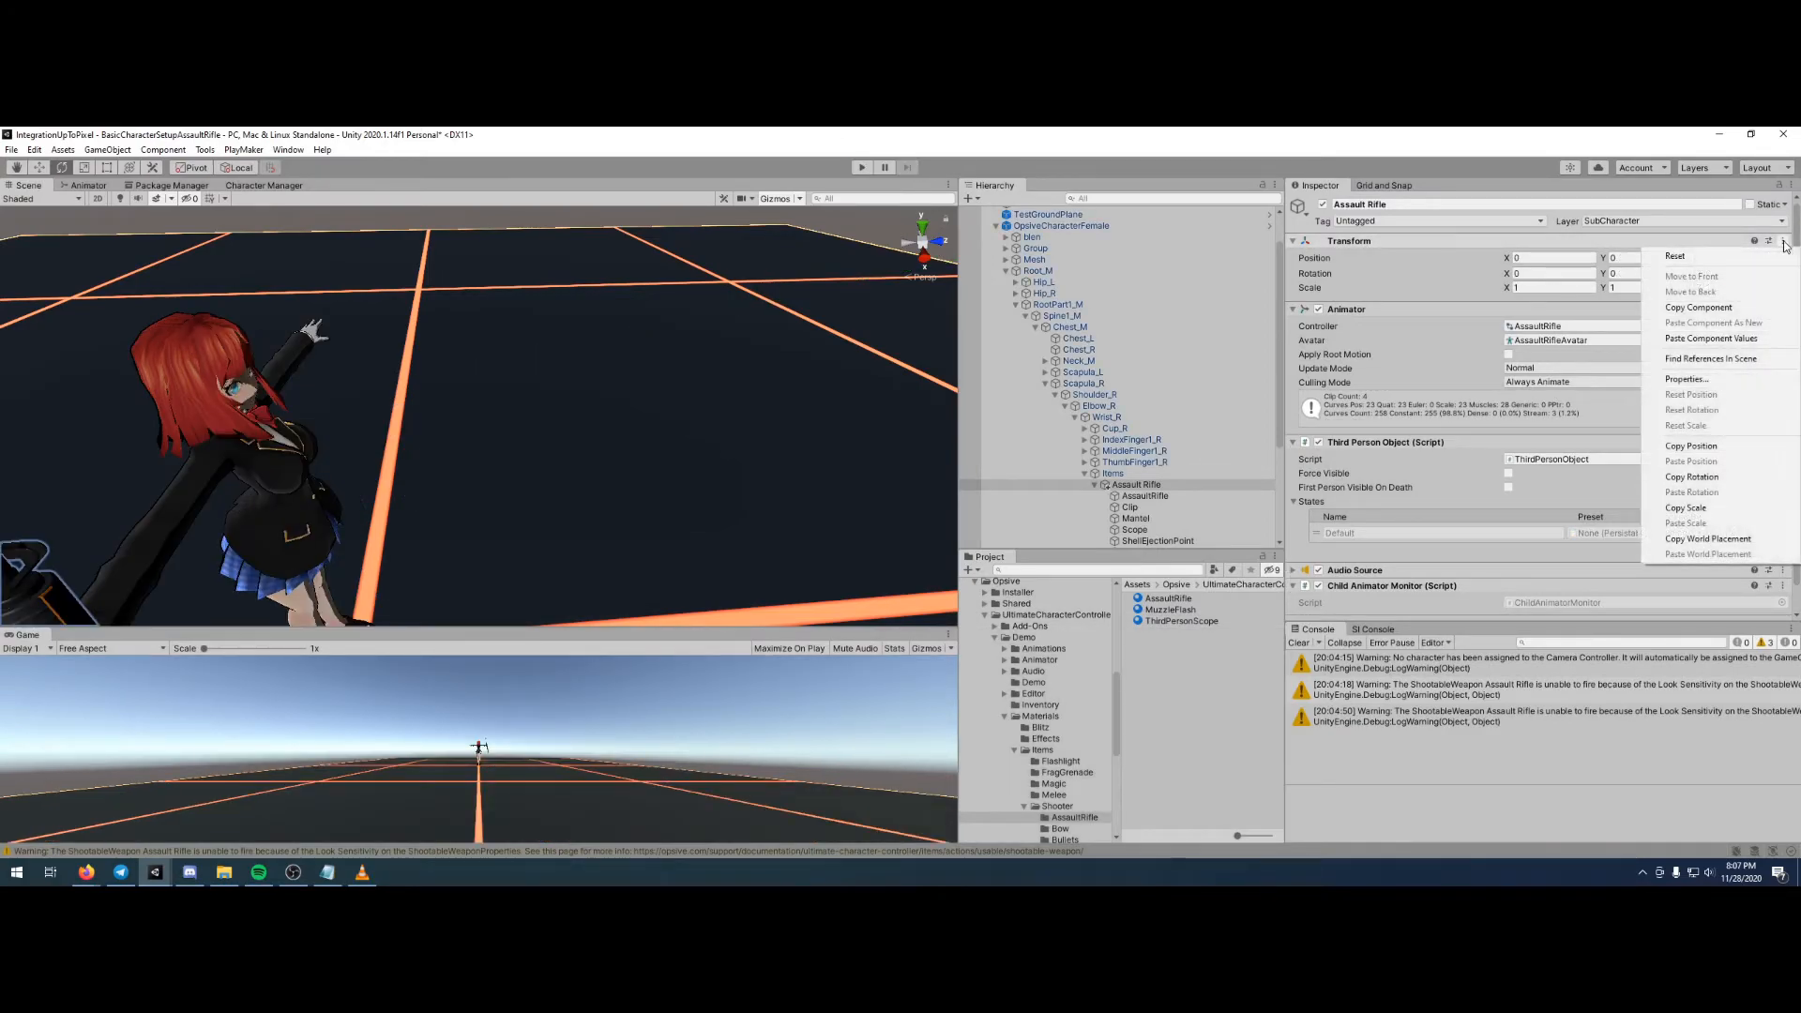
click(1700, 338)
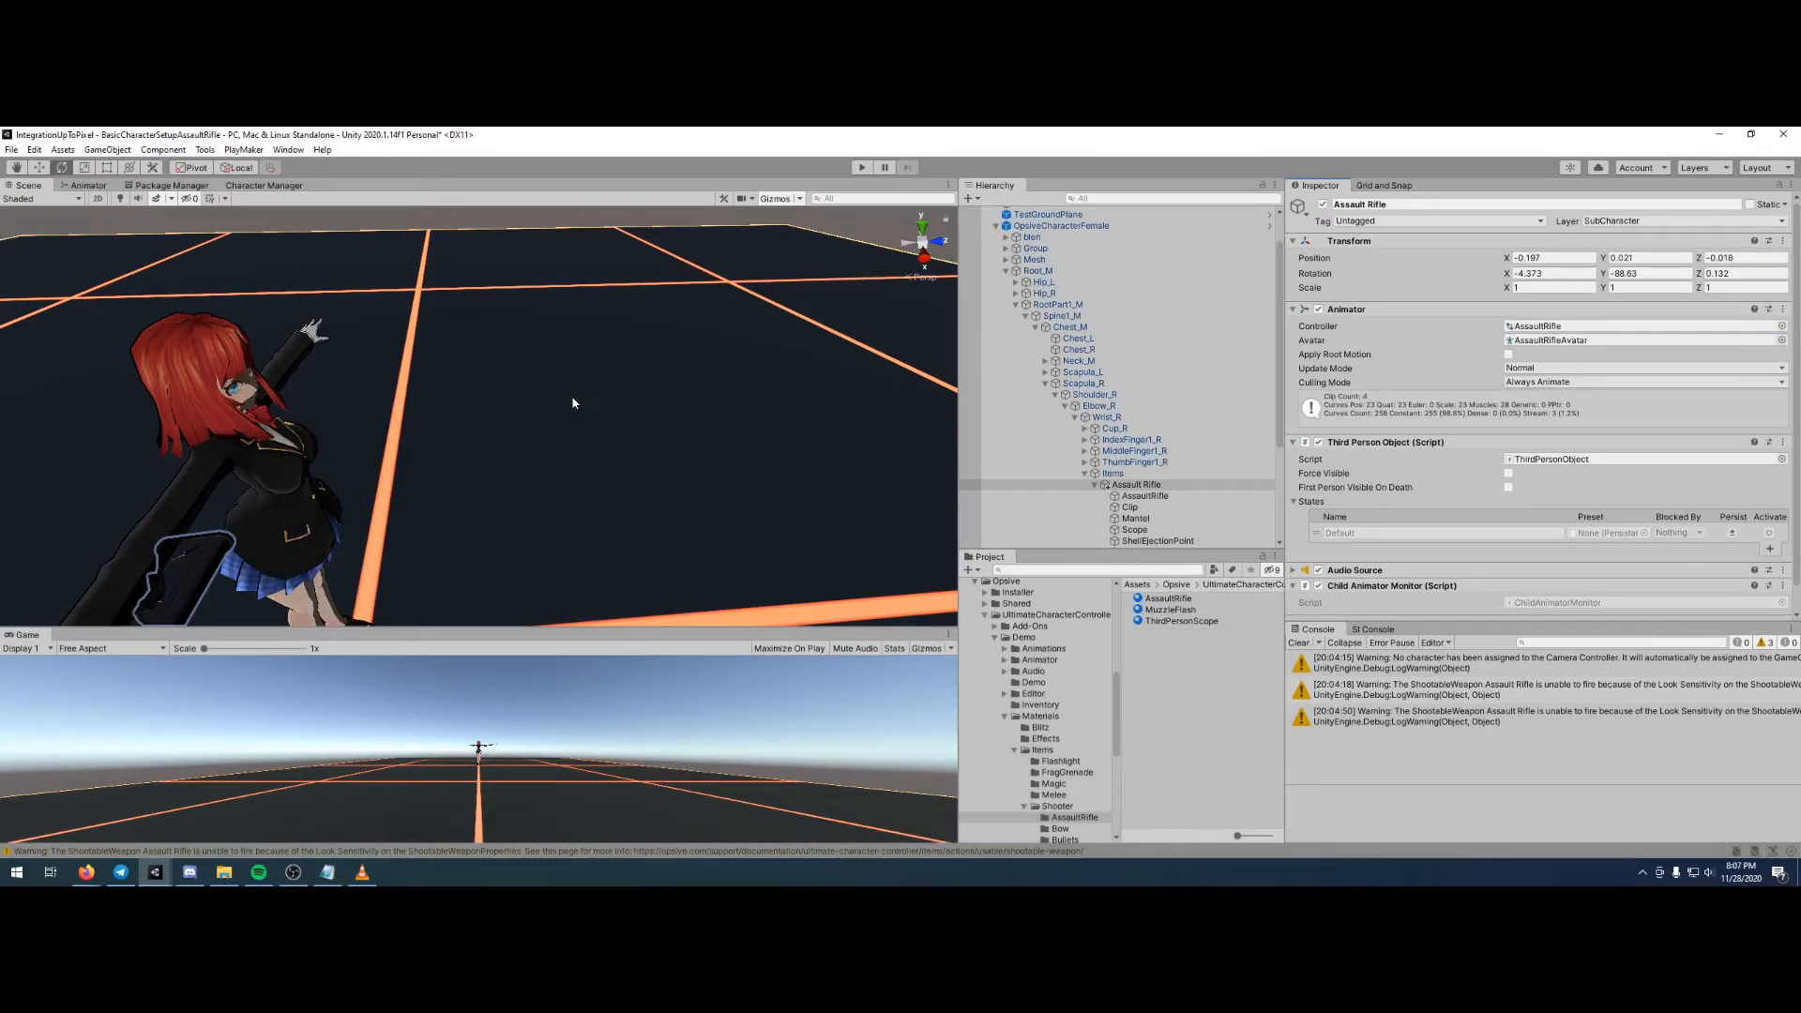
- Run the scene briefly to check the saved rifle placement, and restart it with Maximize On Play enabled
scroll(385, 410, down, 5)
scroll(416, 441, up, 2)
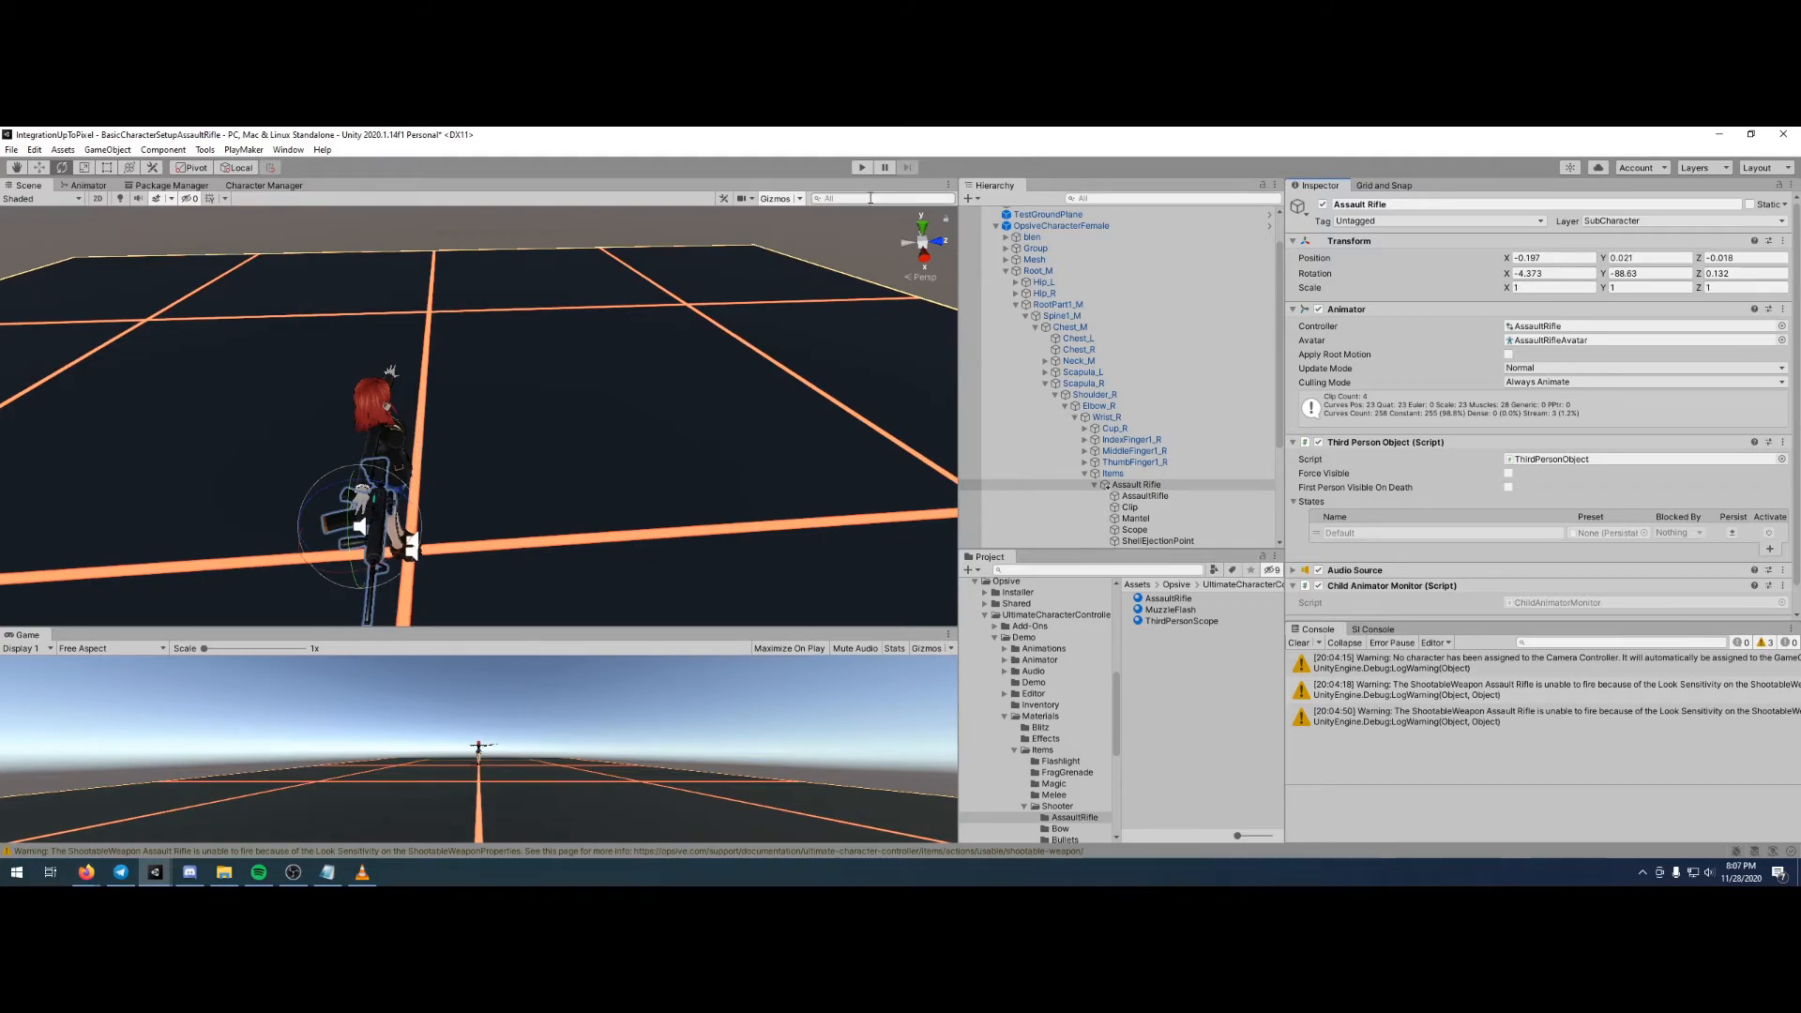
click(862, 168)
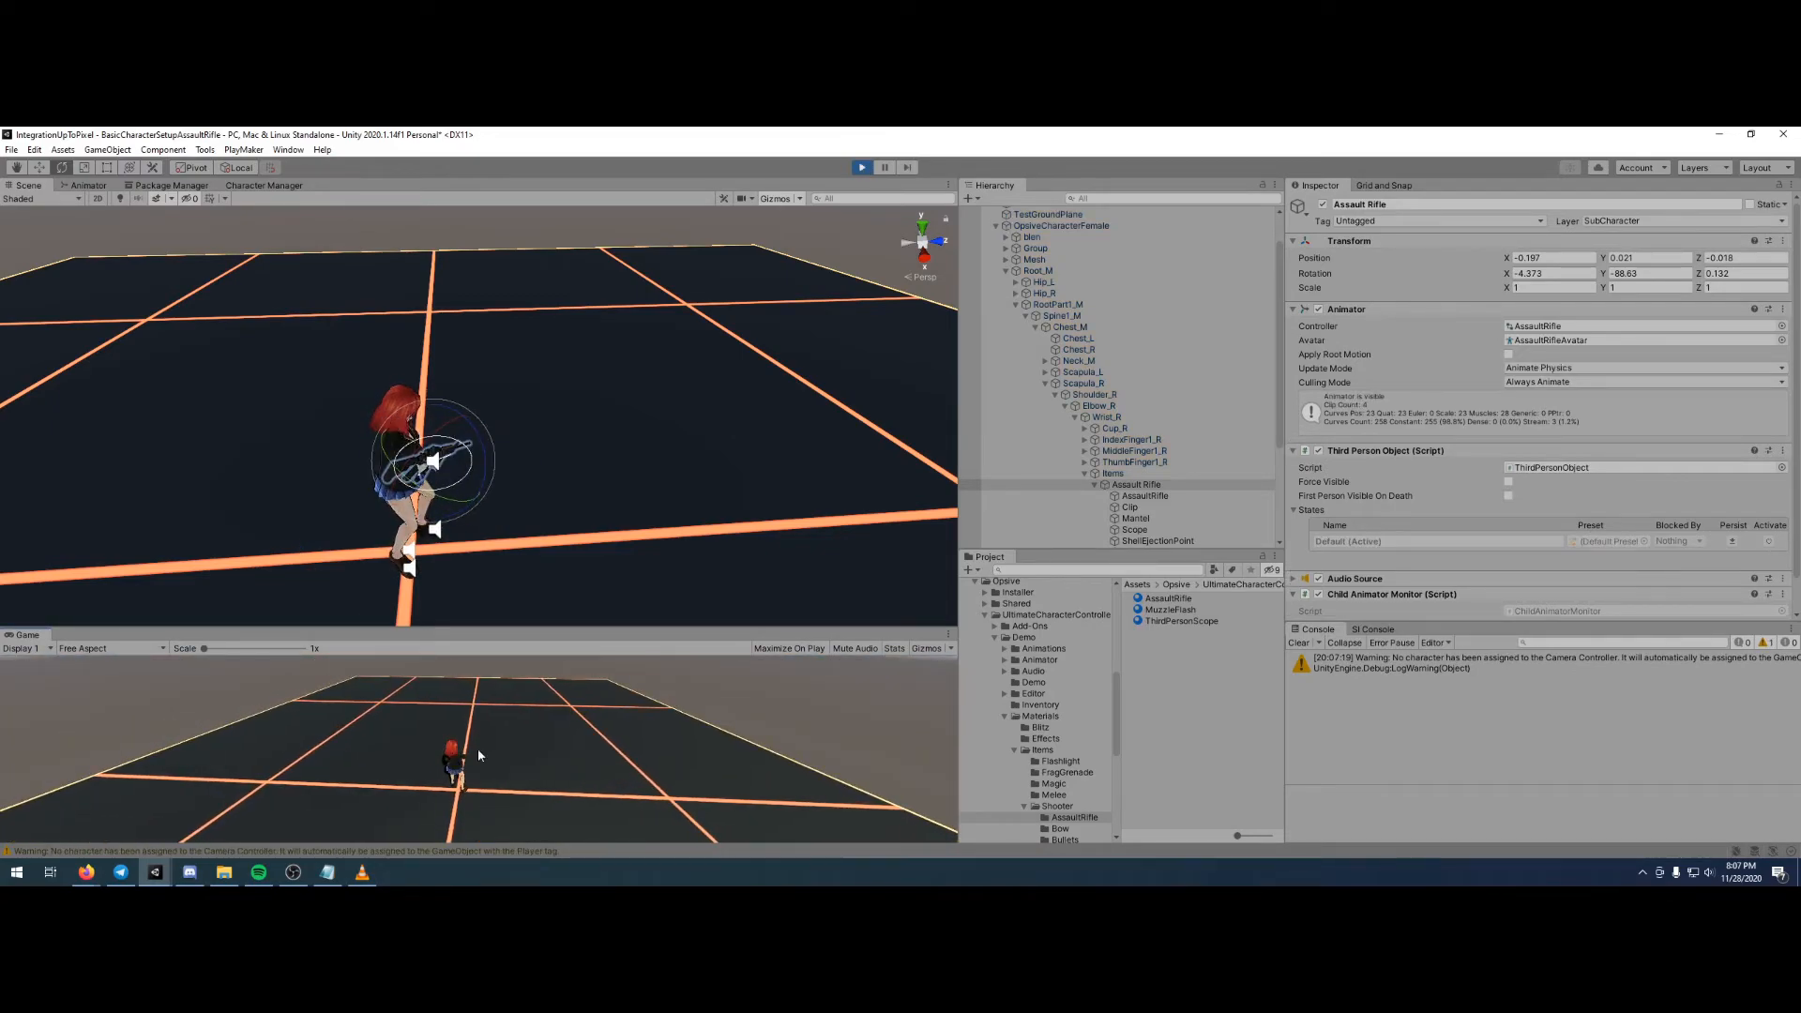
click(862, 168)
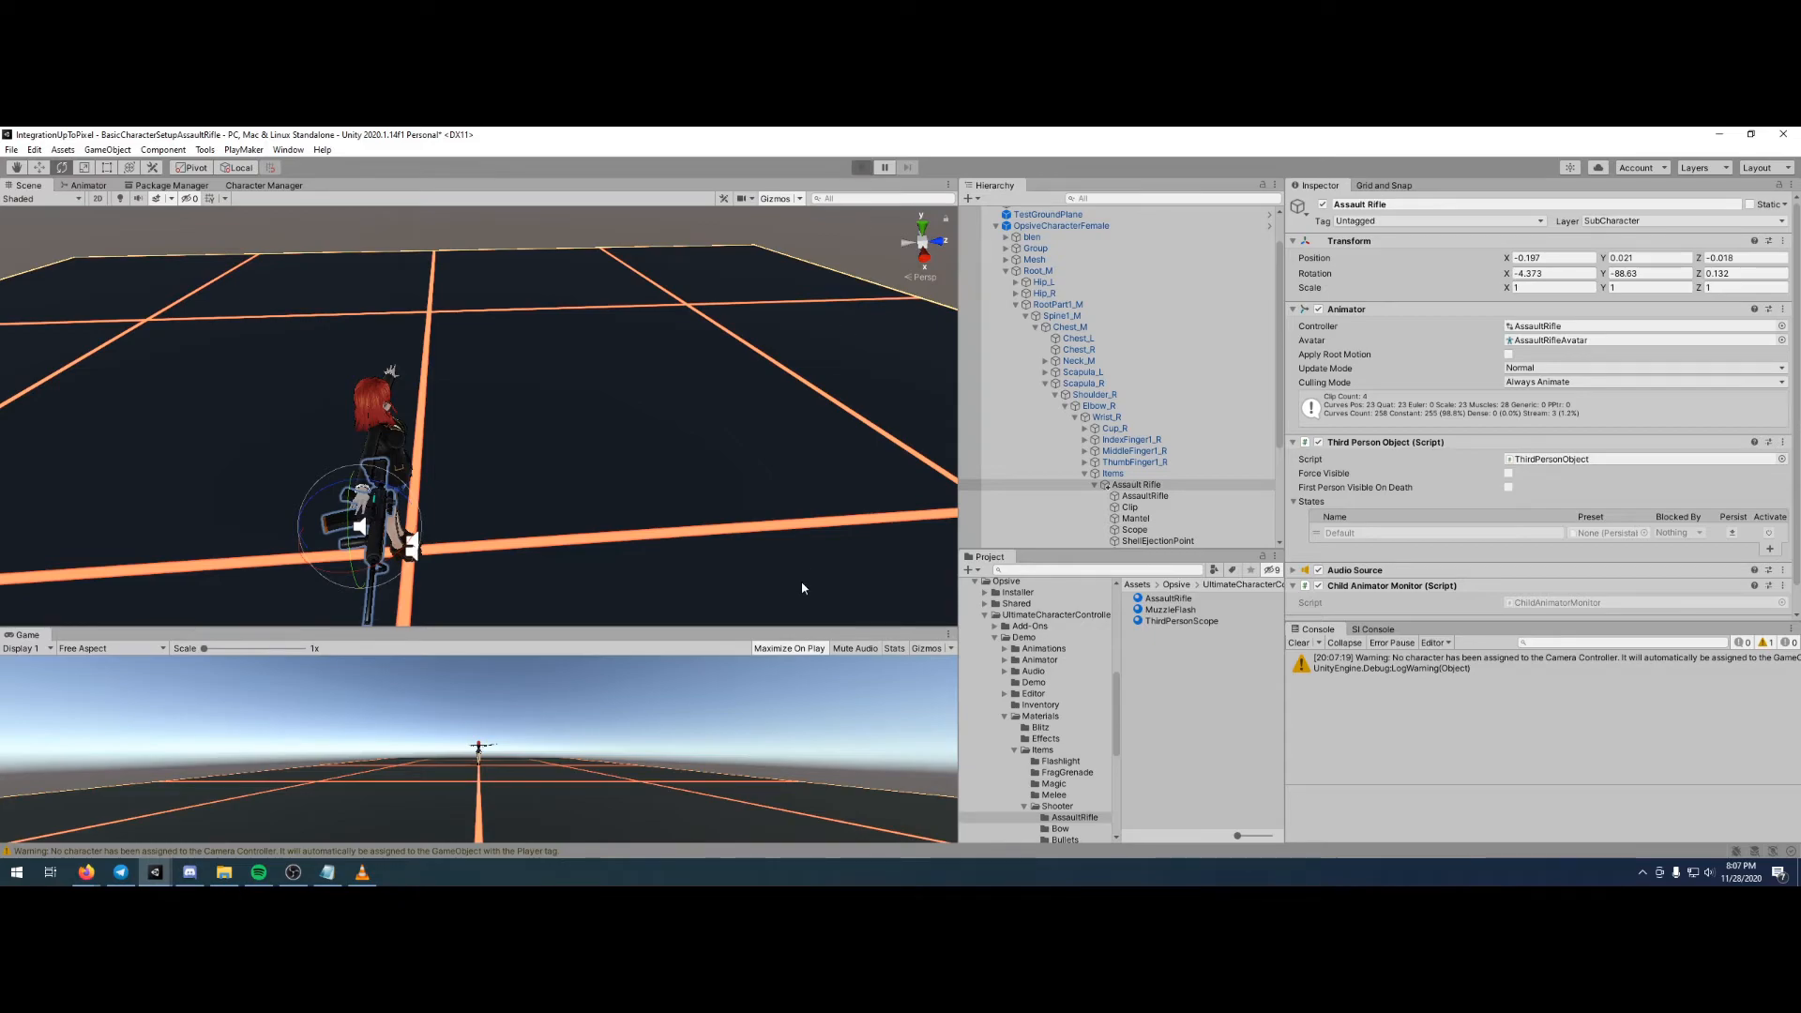
key(ctrl+p)
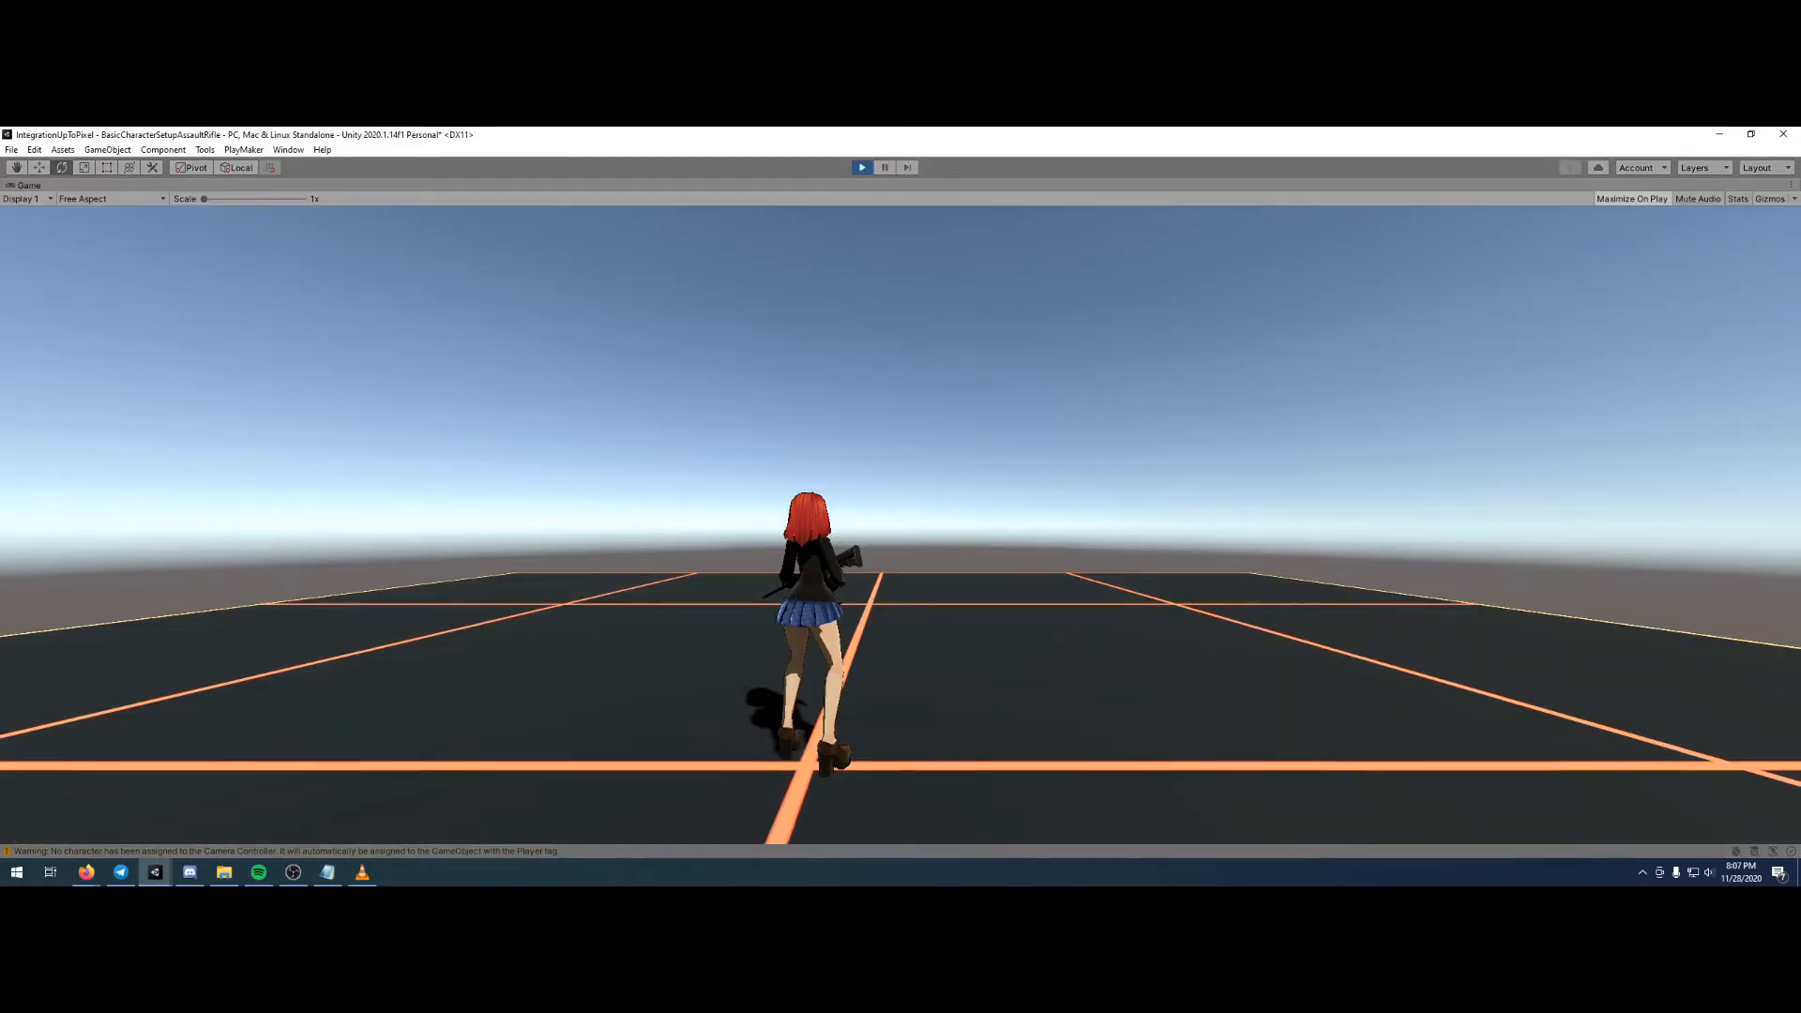
- Move the character around the test ground in several directions while carrying and aiming the assault rifle
key(a)
key(w)
key(d)
key(q)
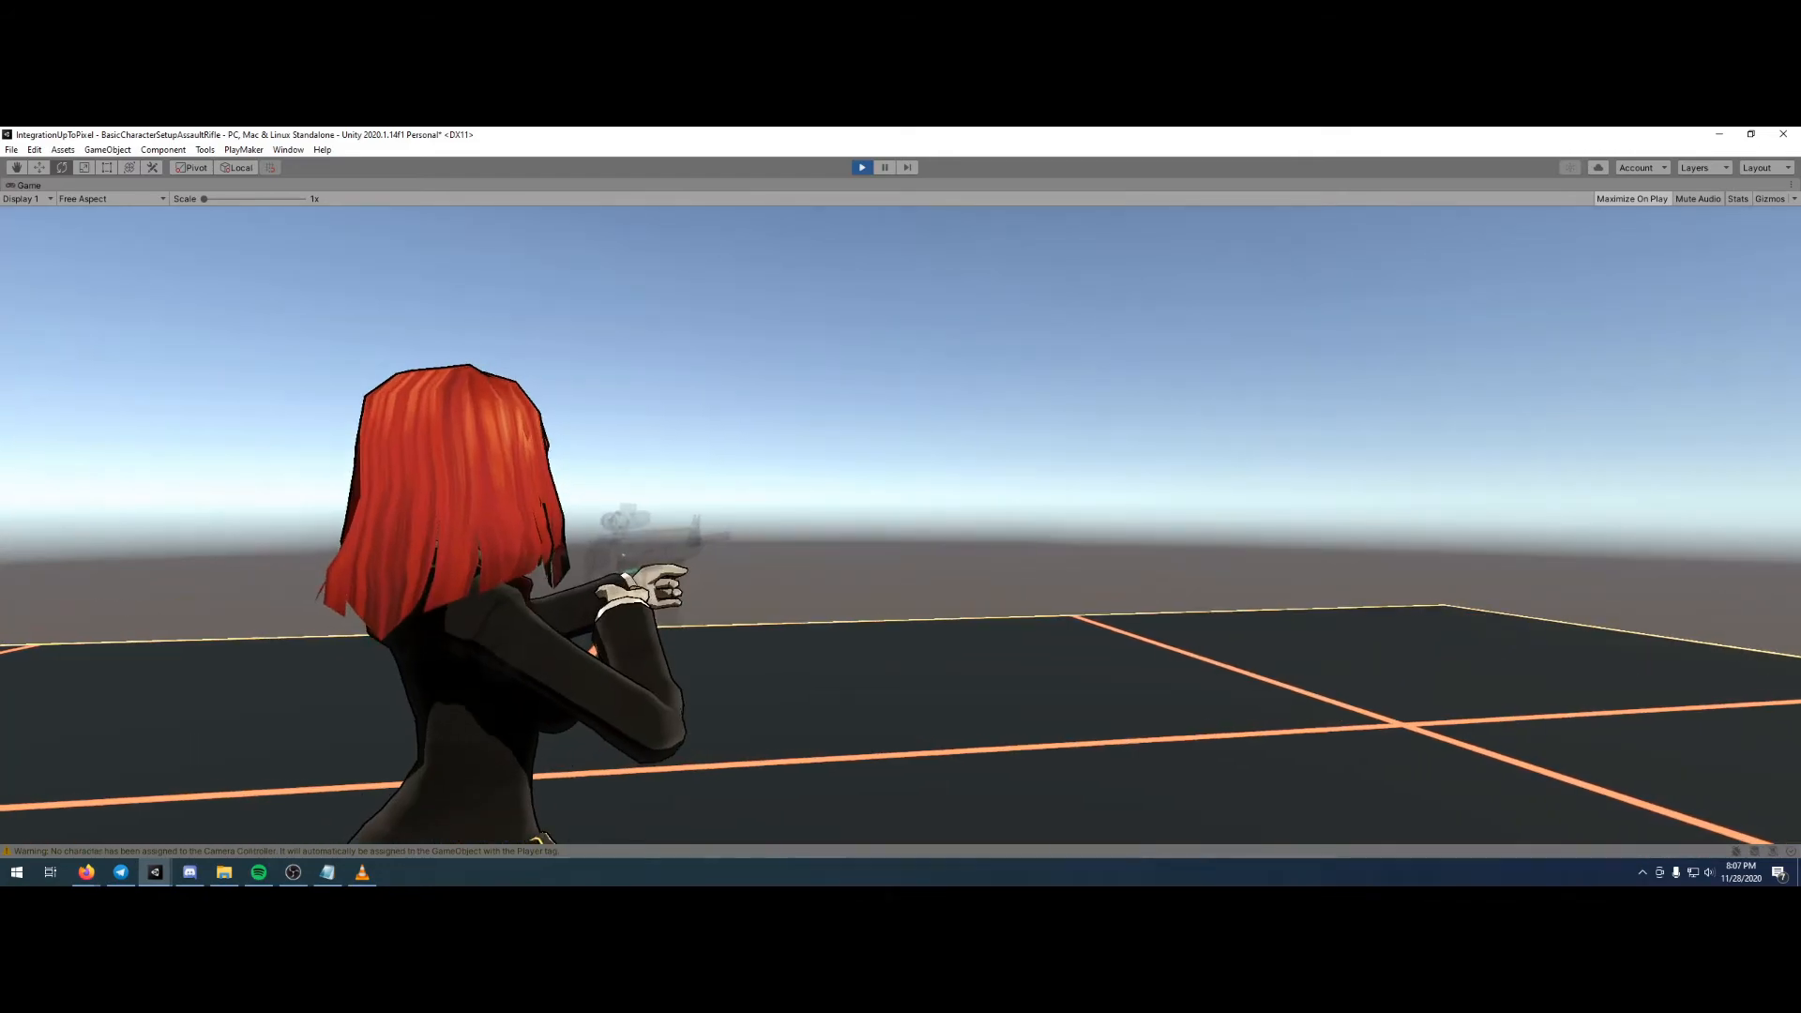
key(a)
key(w)
key(d)
key(s)
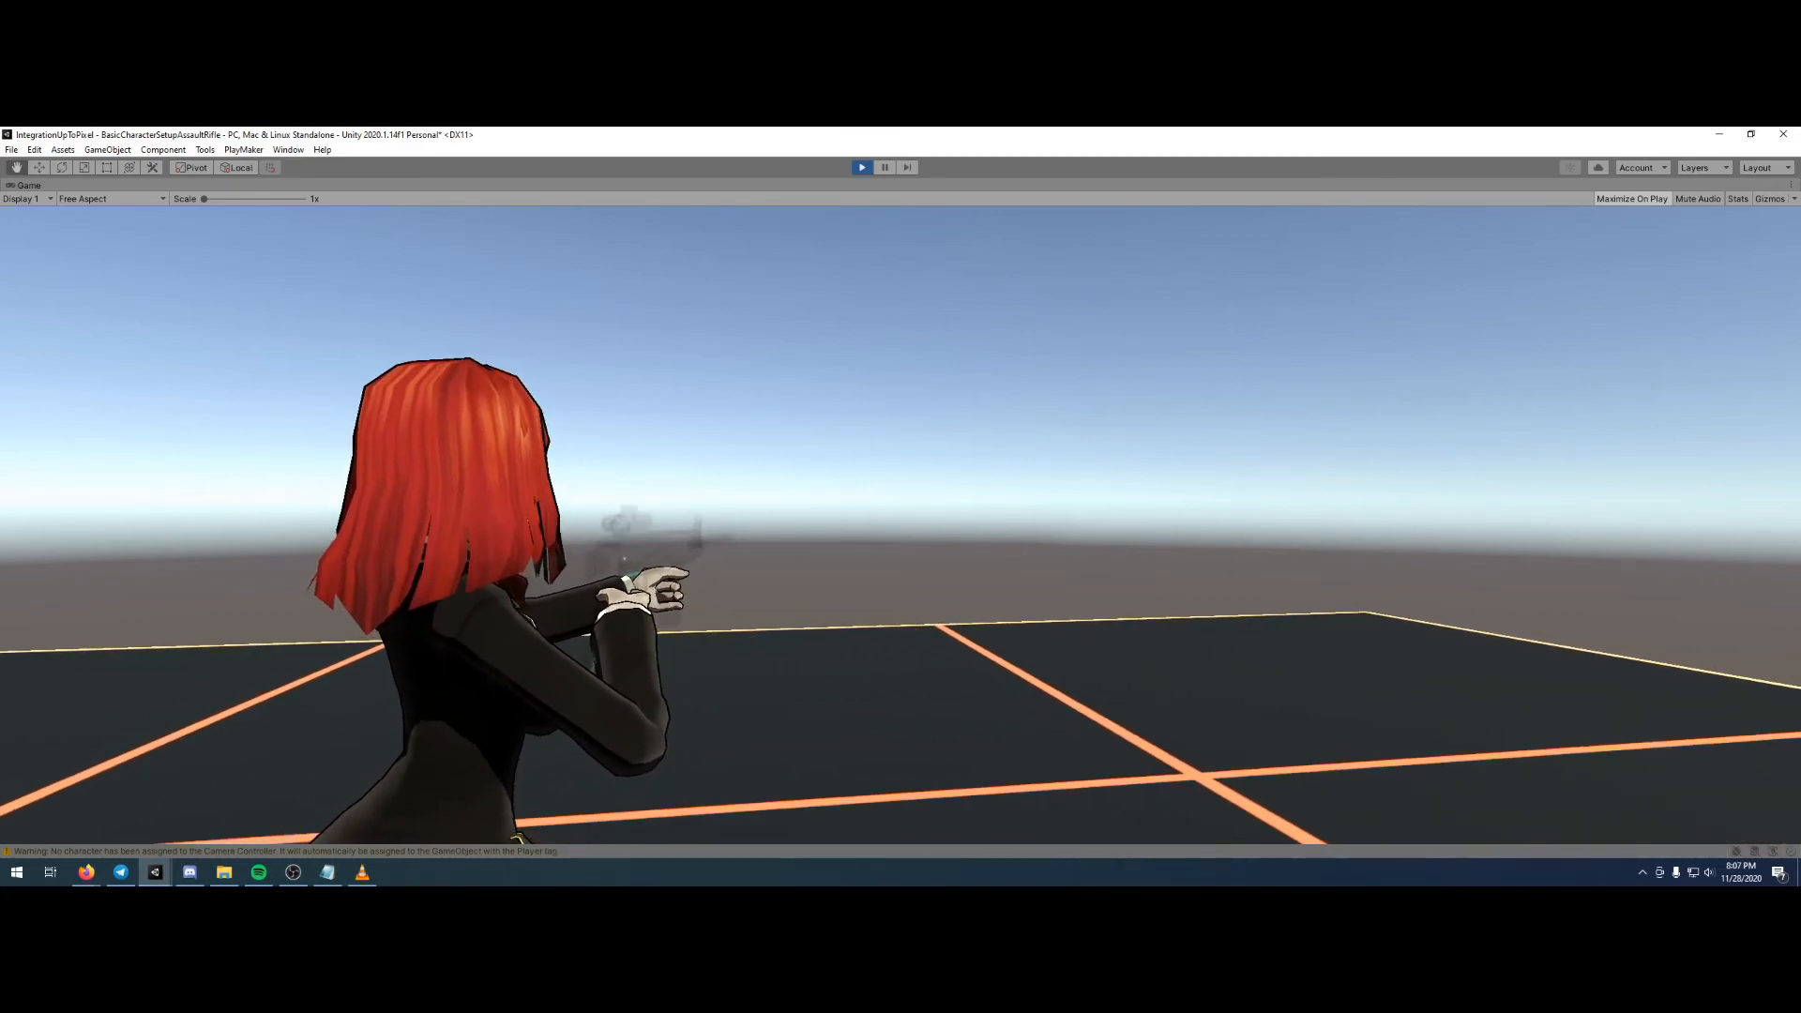
key(a)
key(e)
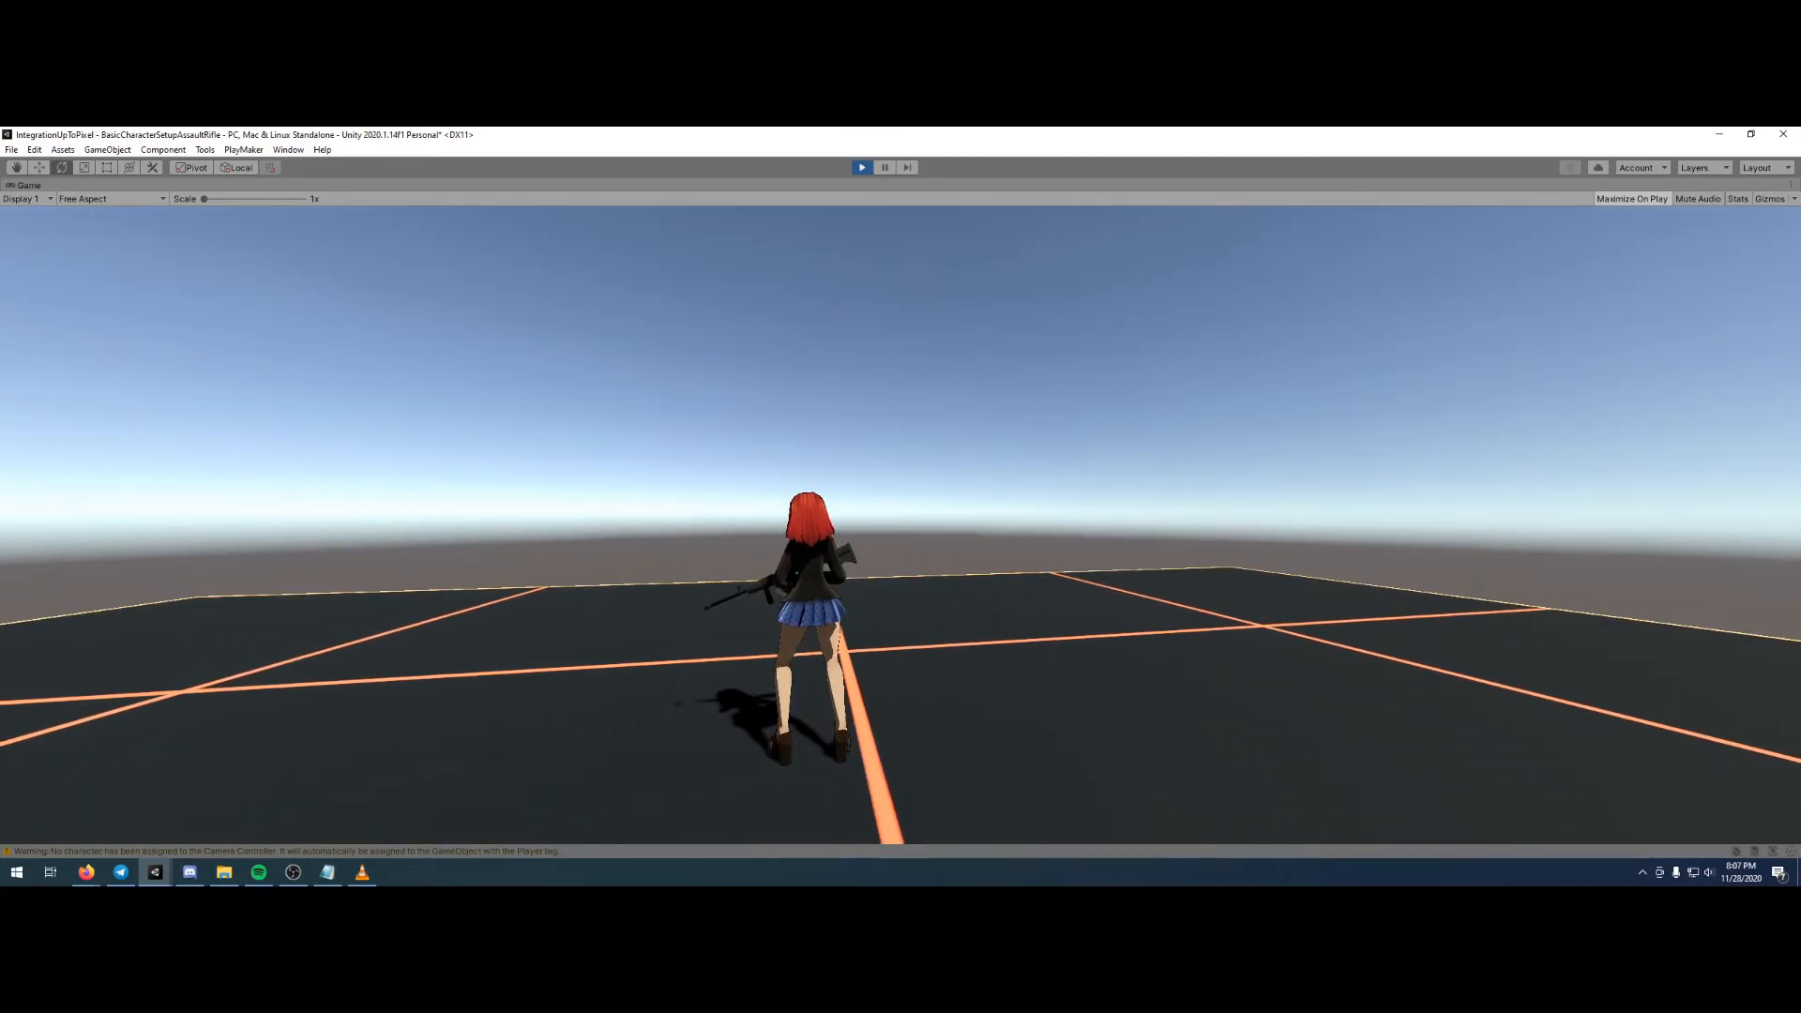
- Aim and lower the assault rifle a few more times to check the pose, and exit play mode
key(q)
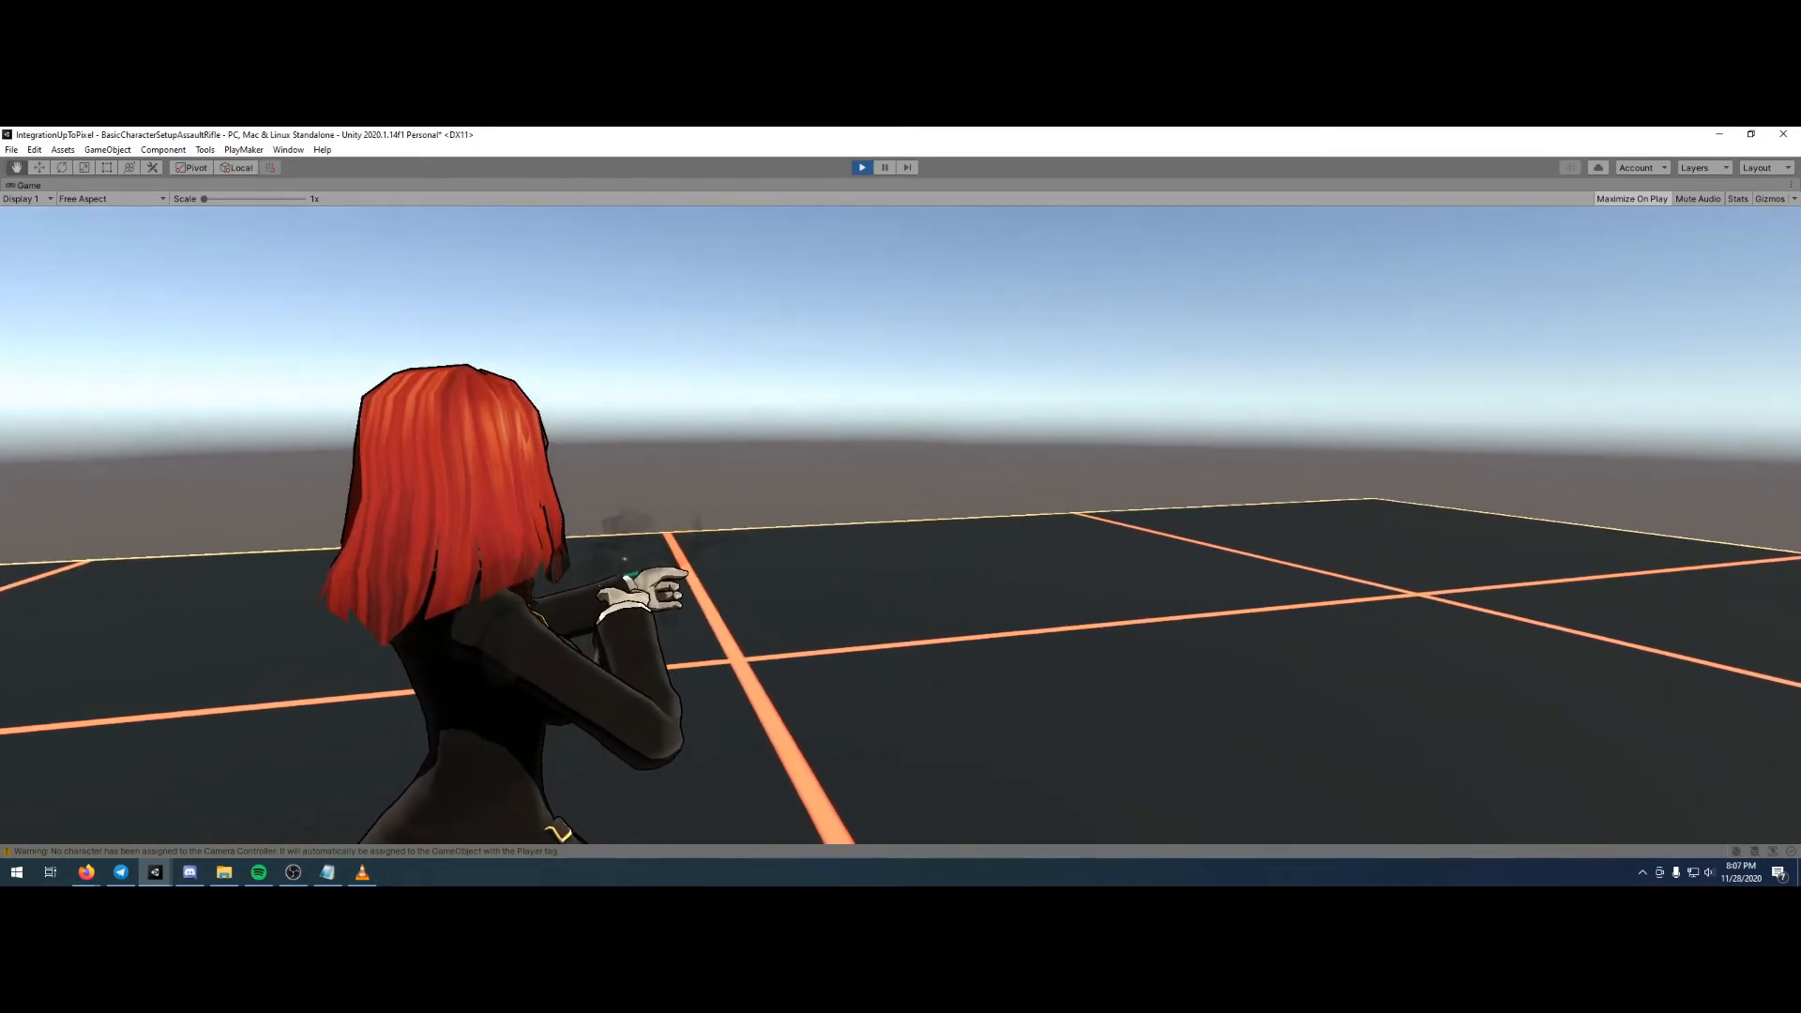
key(e)
key(Escape)
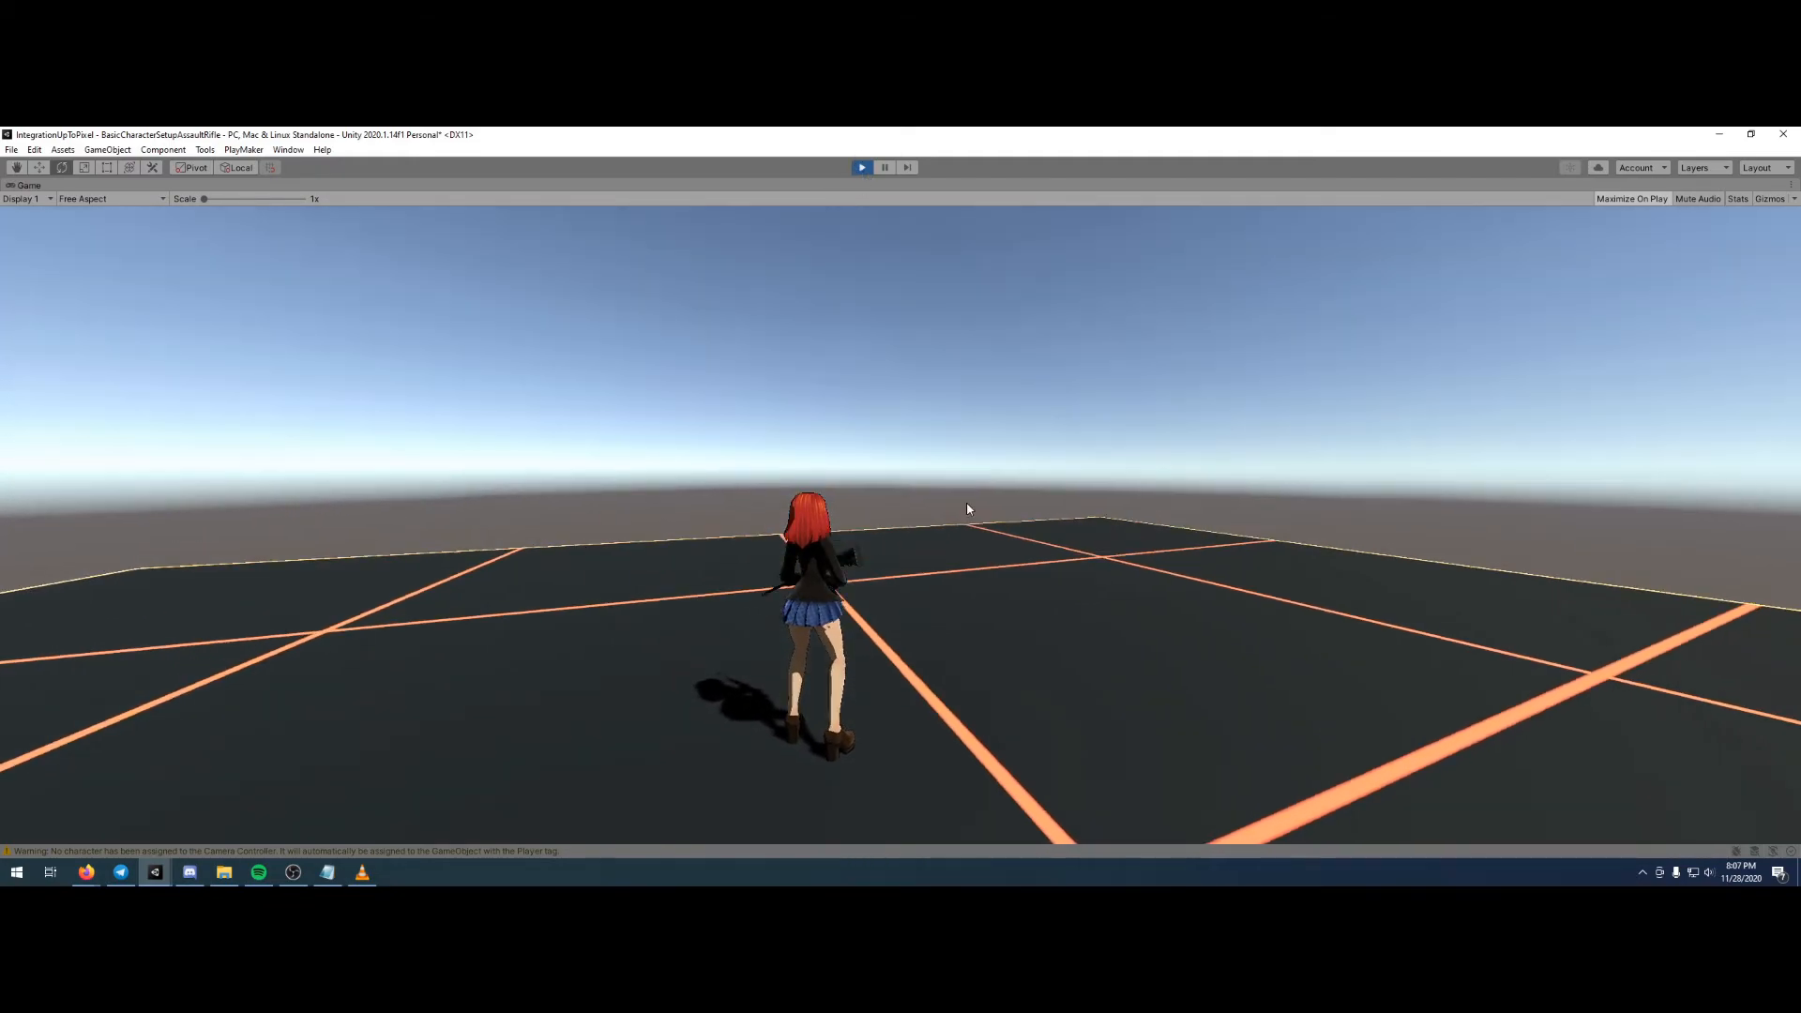
click(968, 511)
key(q)
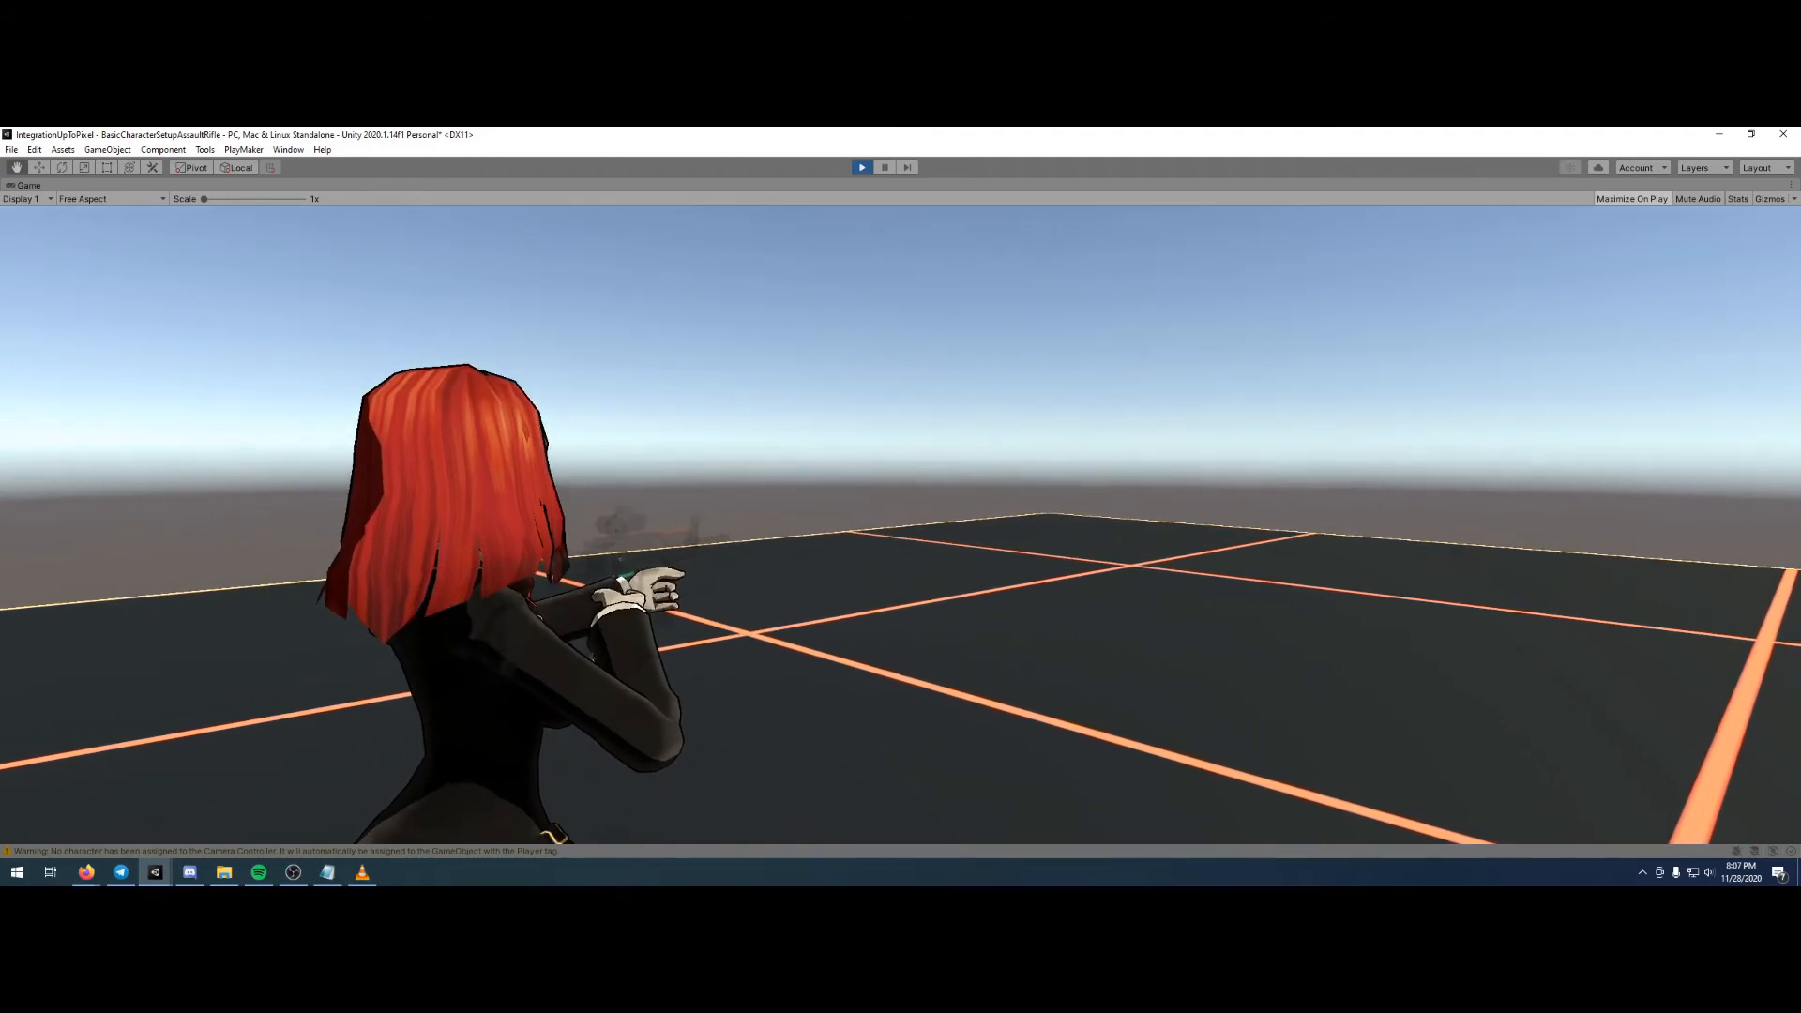
key(Escape)
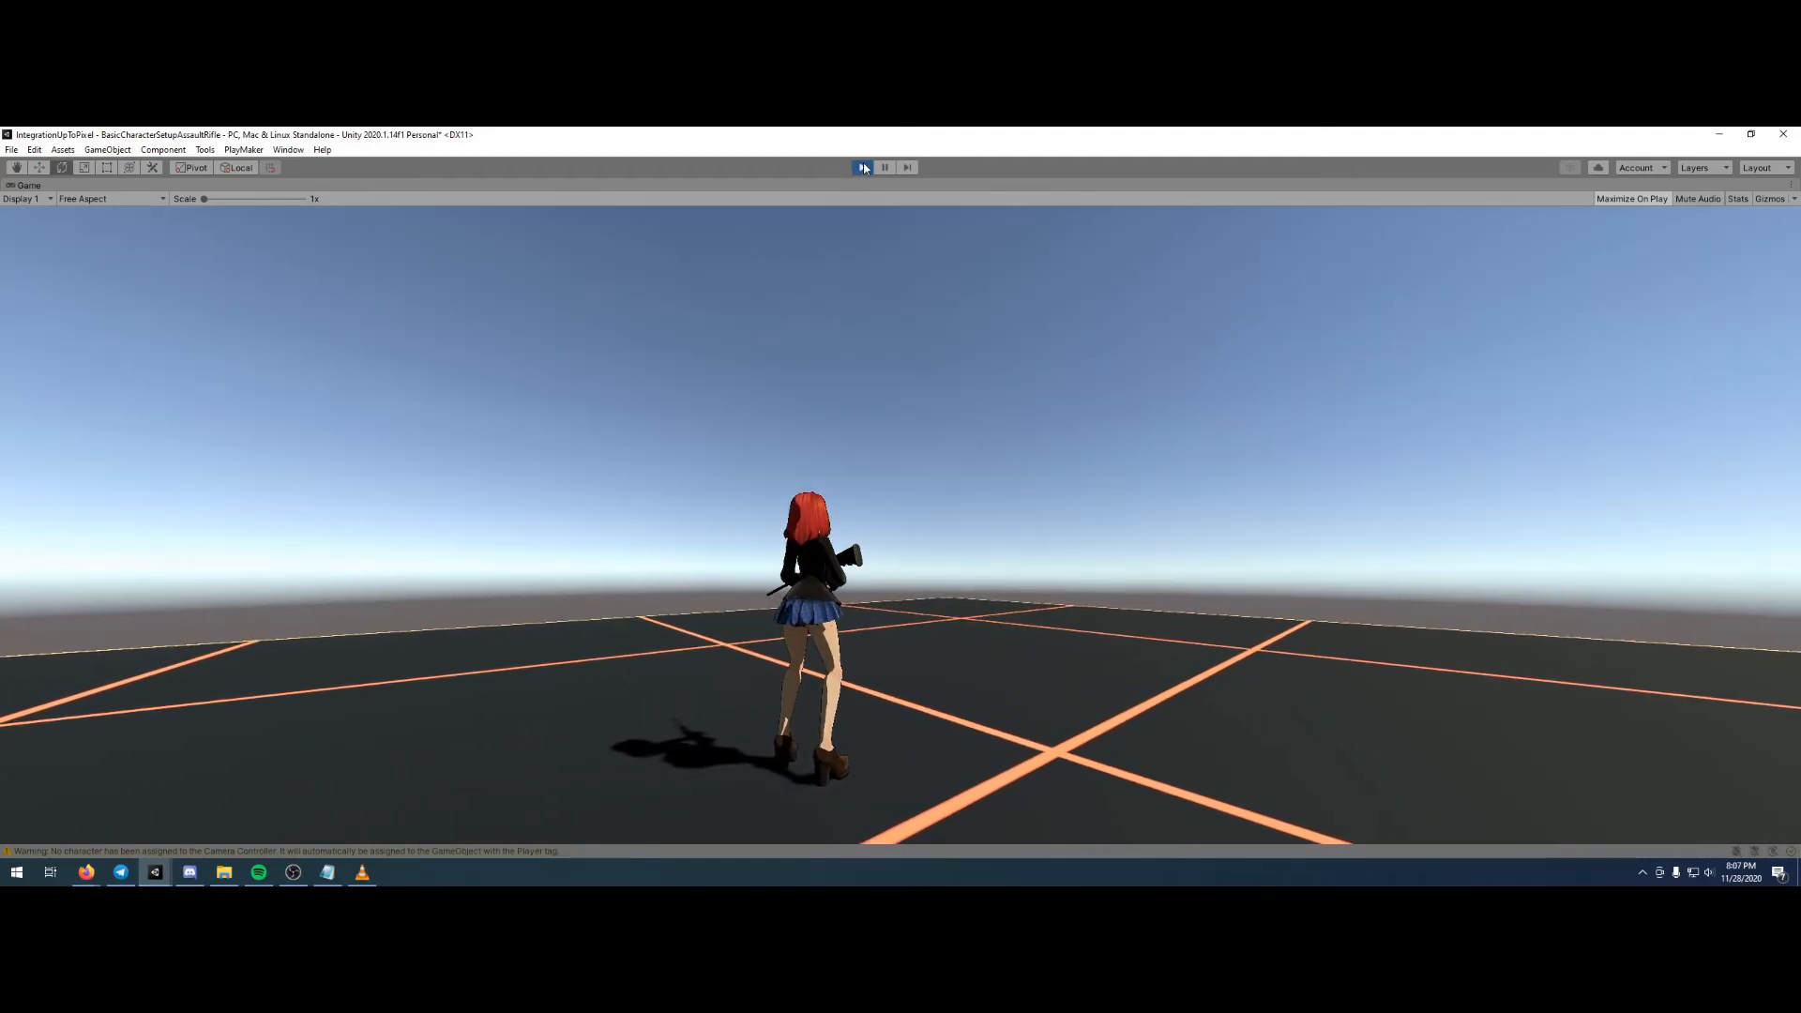
click(862, 167)
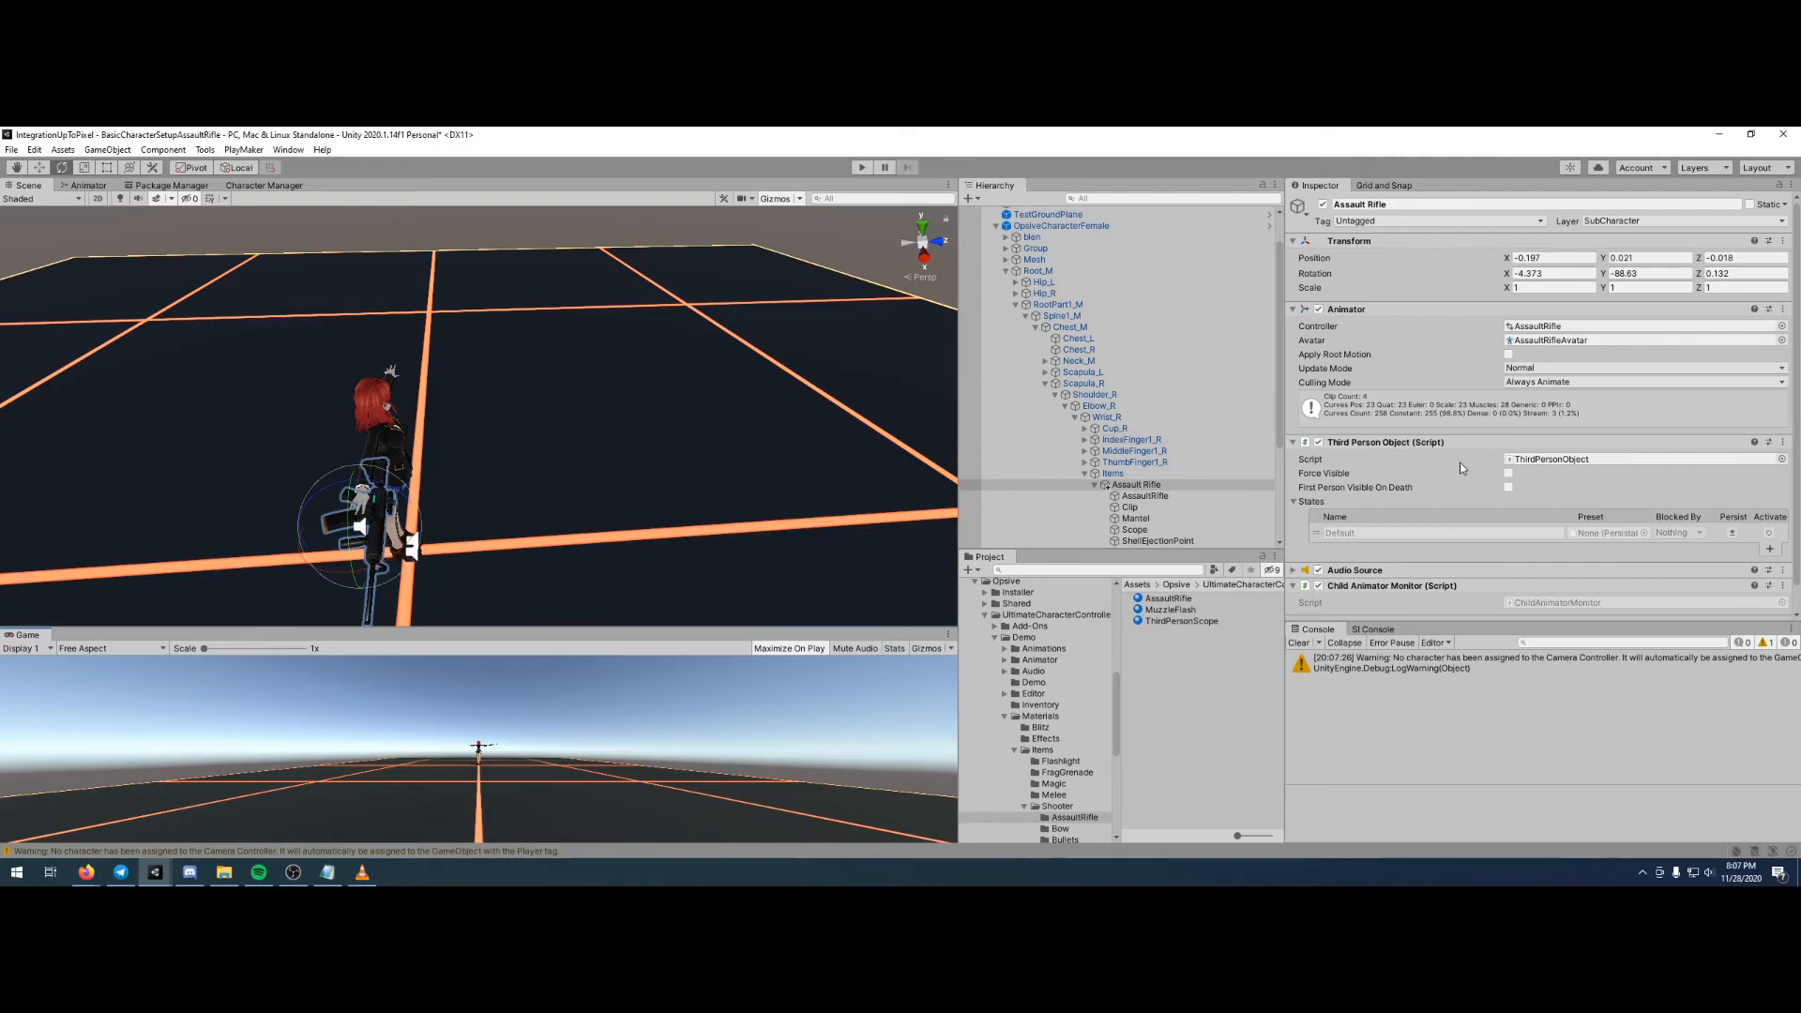
- Select the Assault Rifle under the character's own Items object, review its Item component settings, and collapse the skeleton hierarchy
scroll(1445, 454, down, 1)
scroll(1185, 525, down, 5)
click(1045, 542)
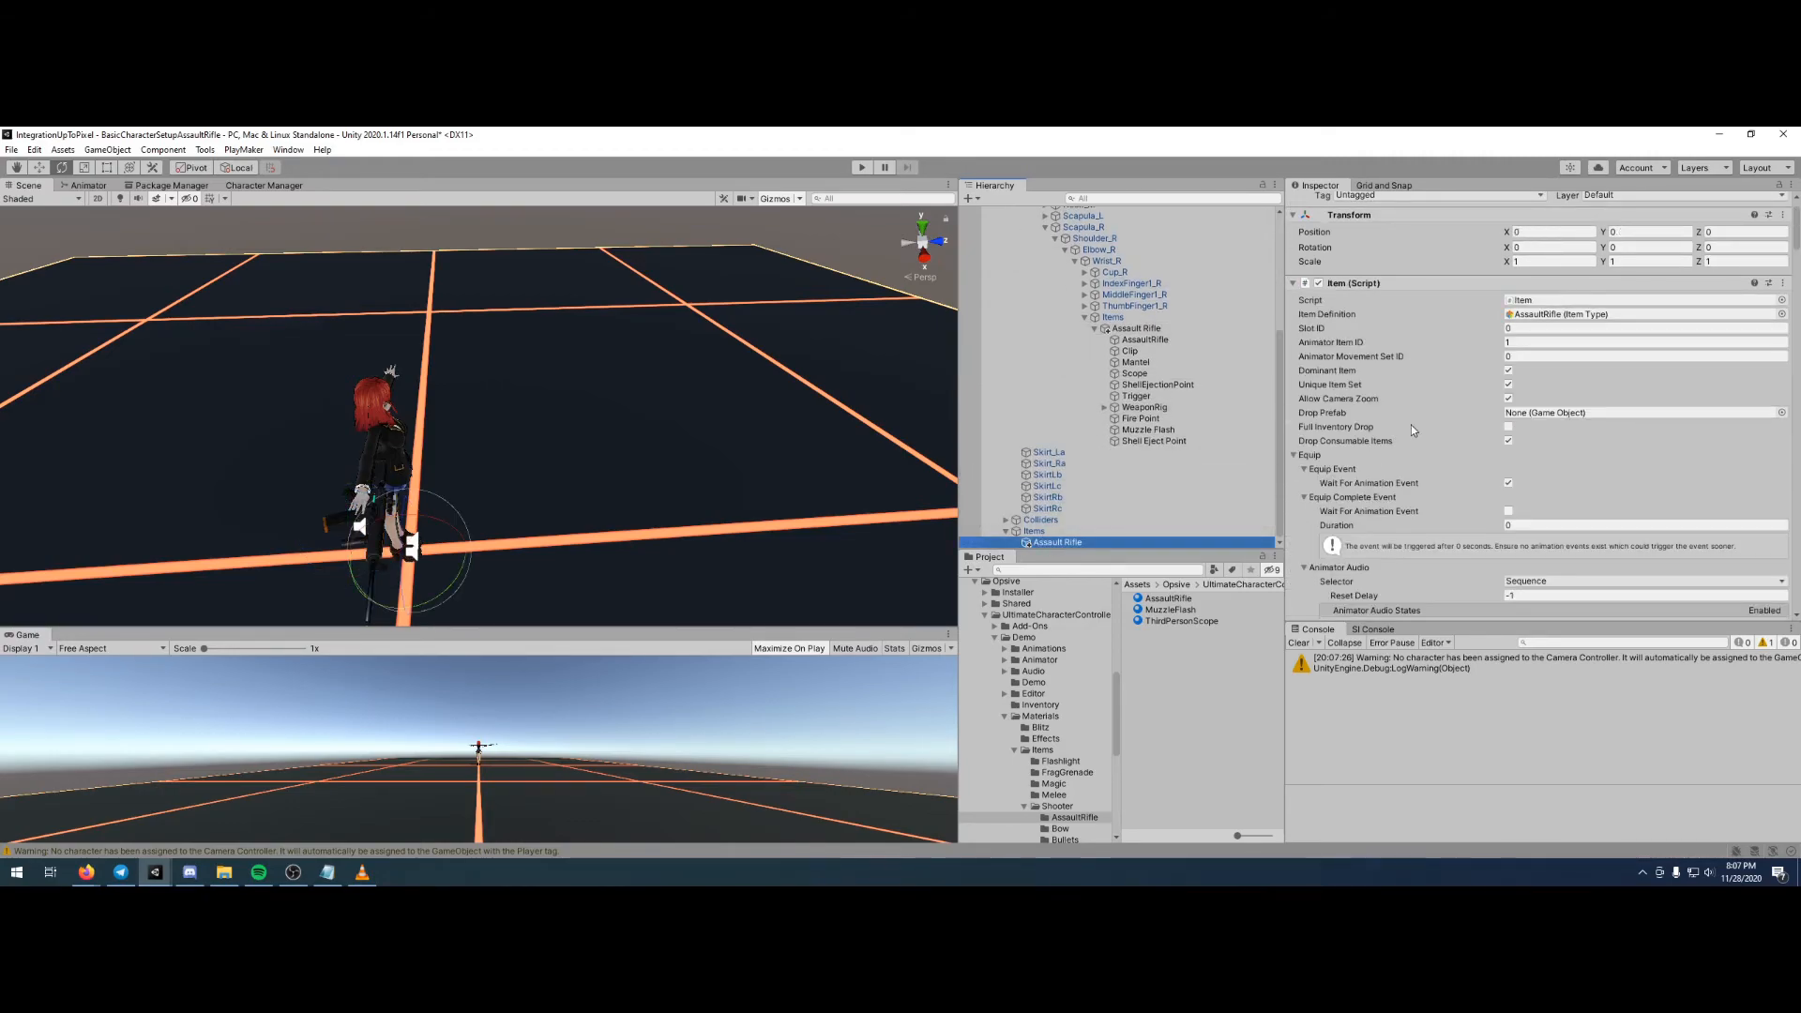
scroll(1606, 347, down, 5)
scroll(1585, 370, down, 5)
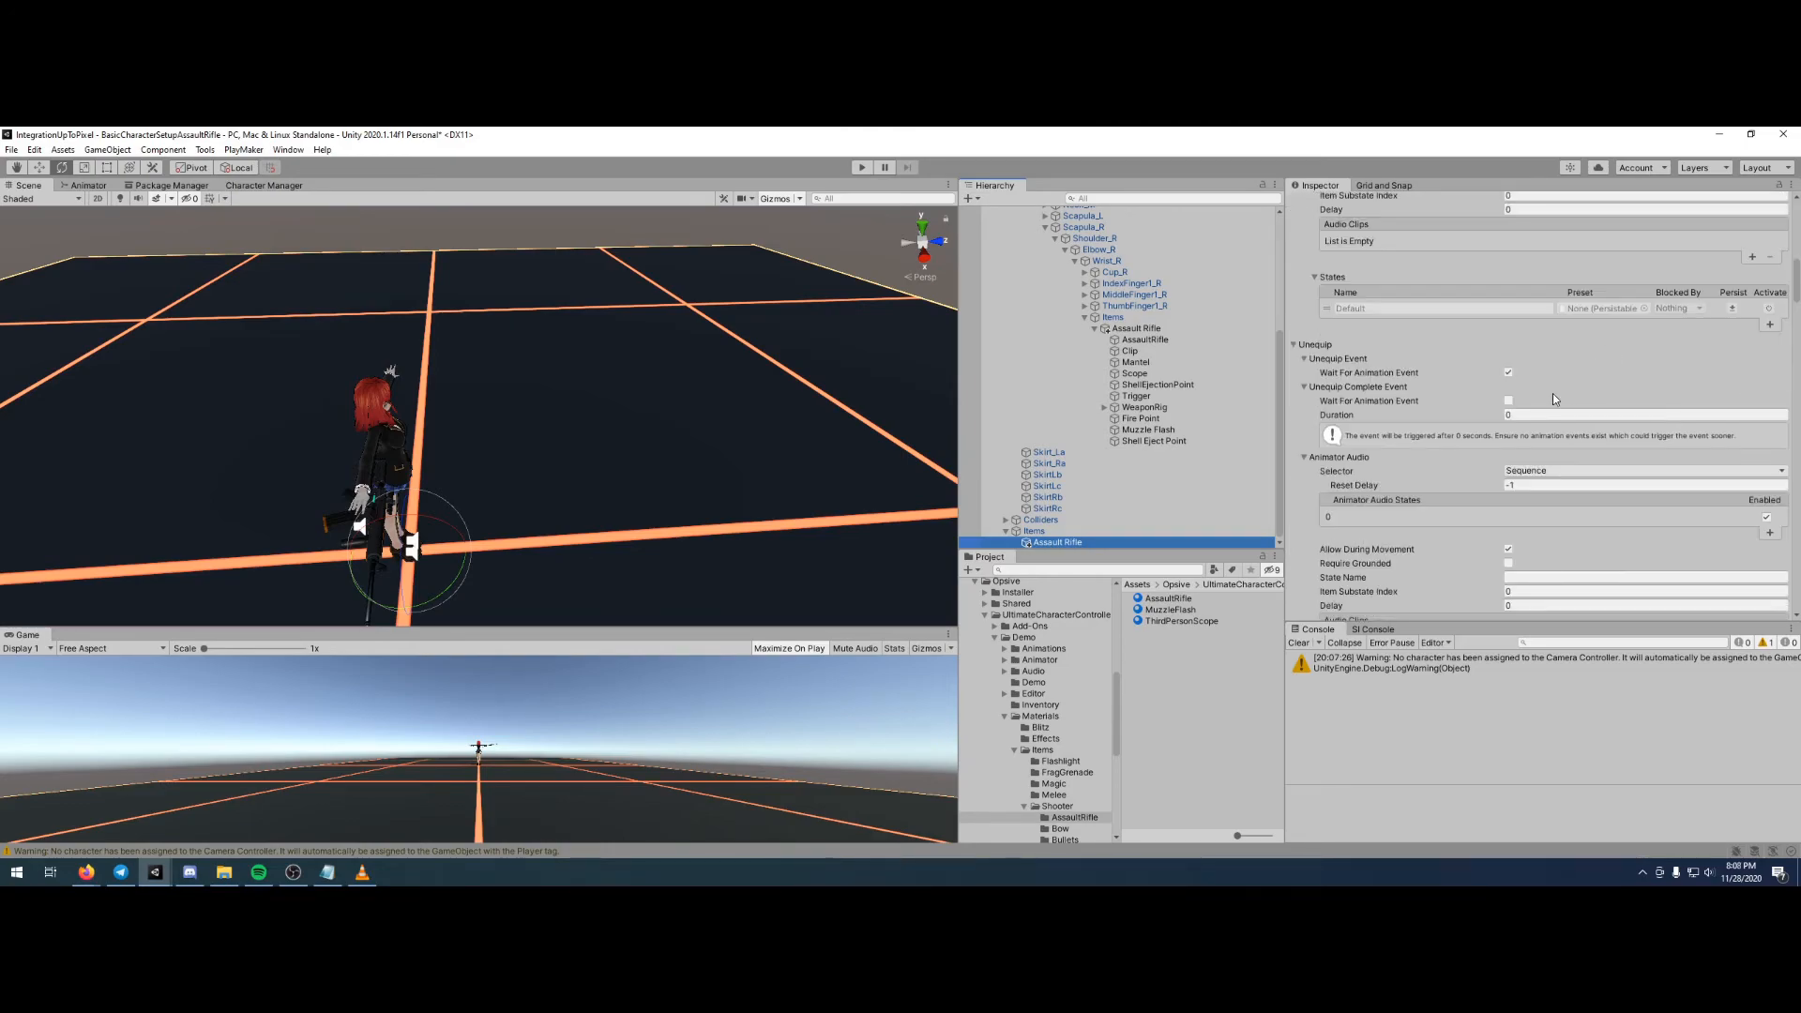
scroll(1482, 380, up, 10)
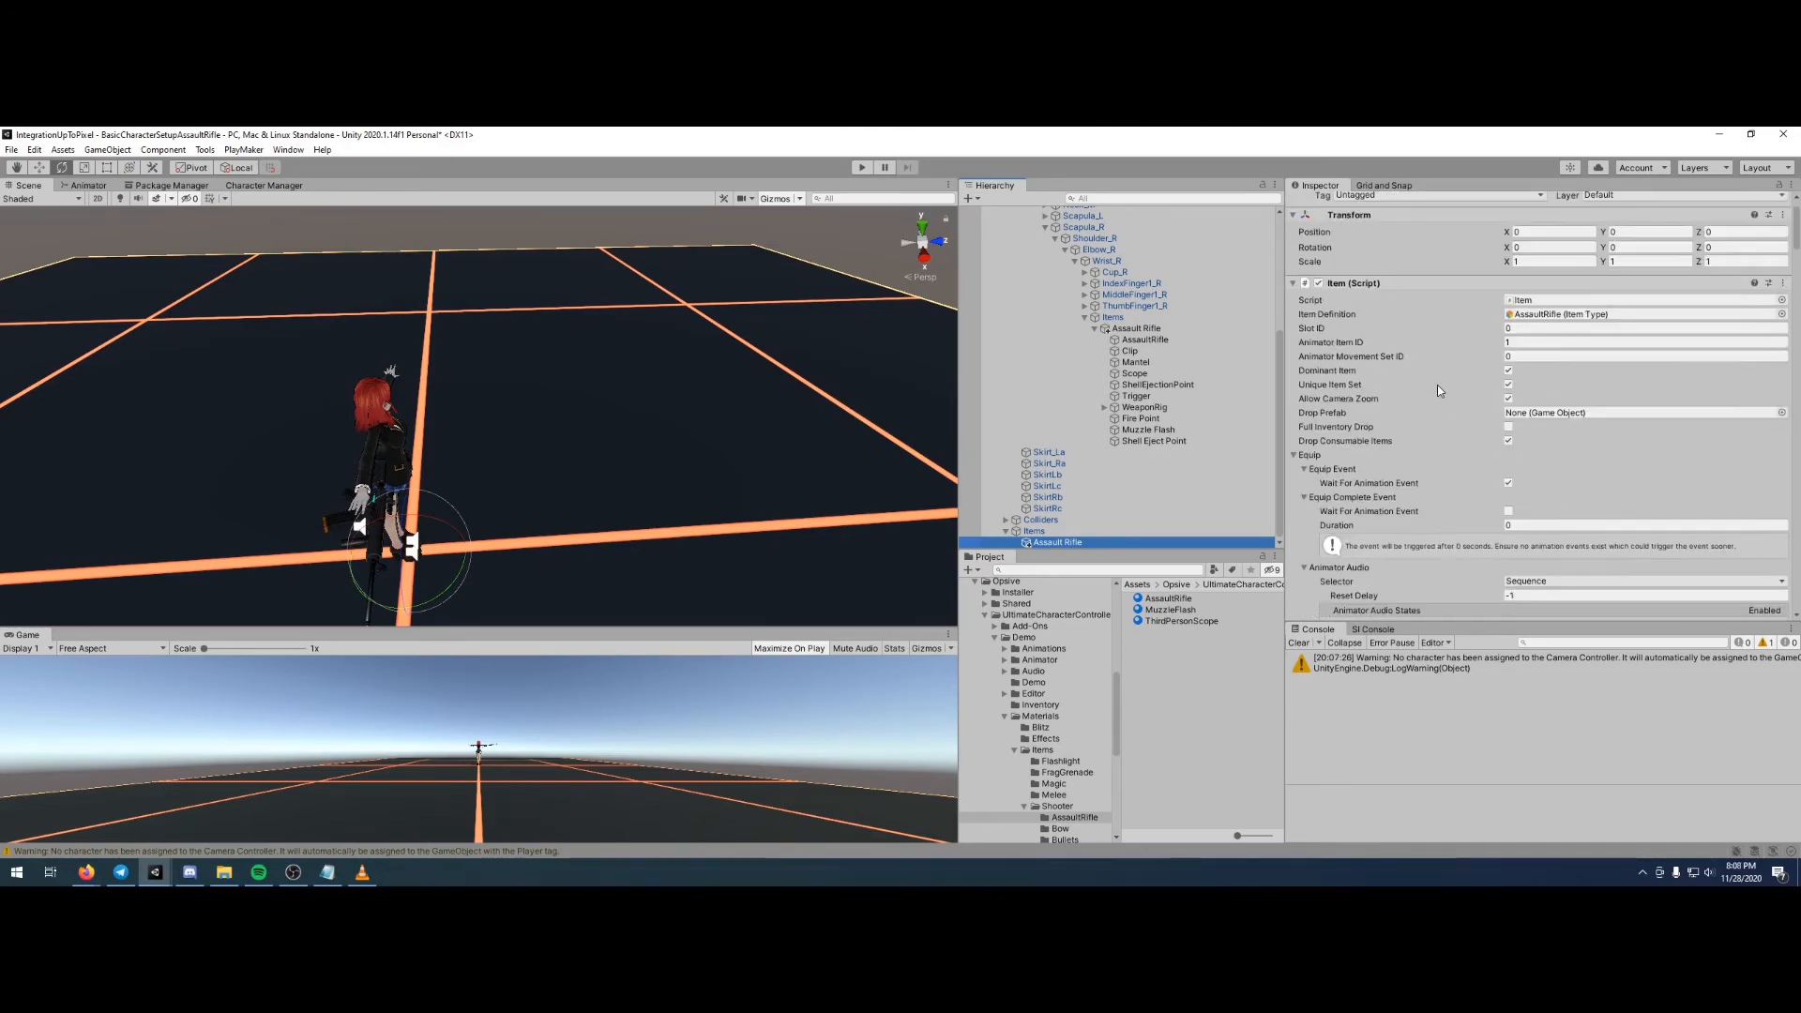
scroll(1166, 427, up, 2)
scroll(1157, 426, up, 6)
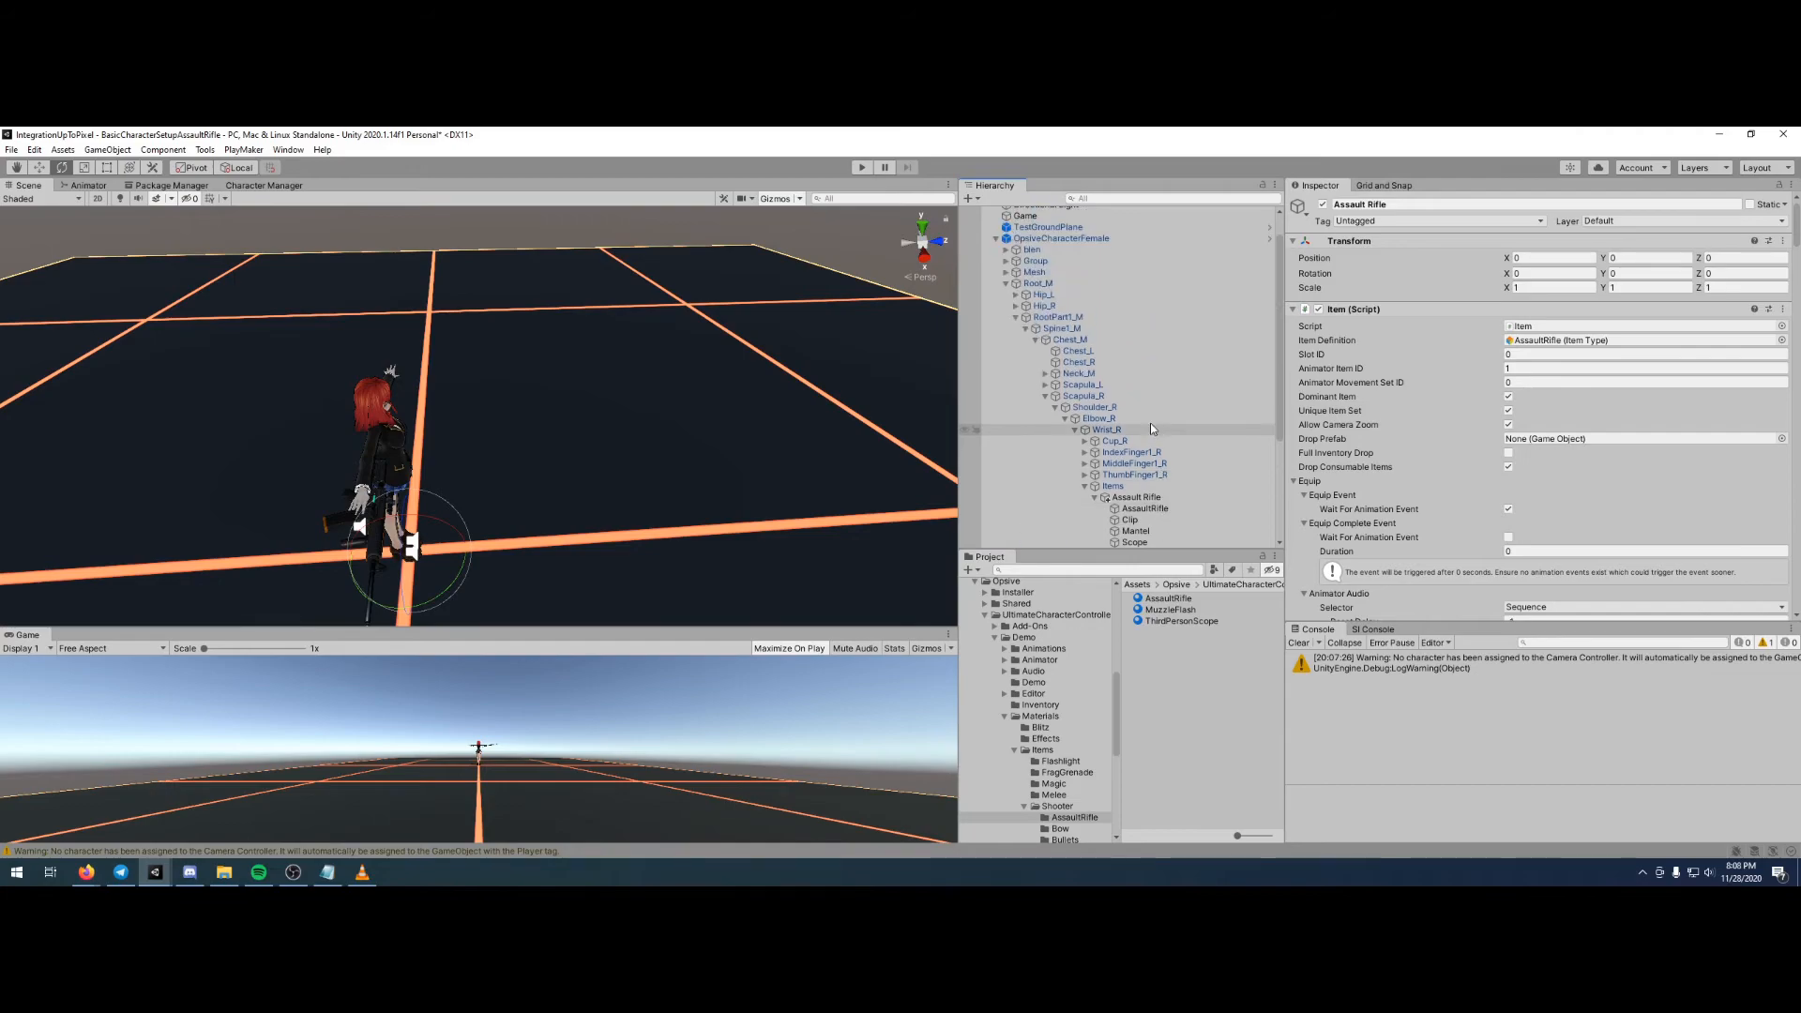
click(1019, 319)
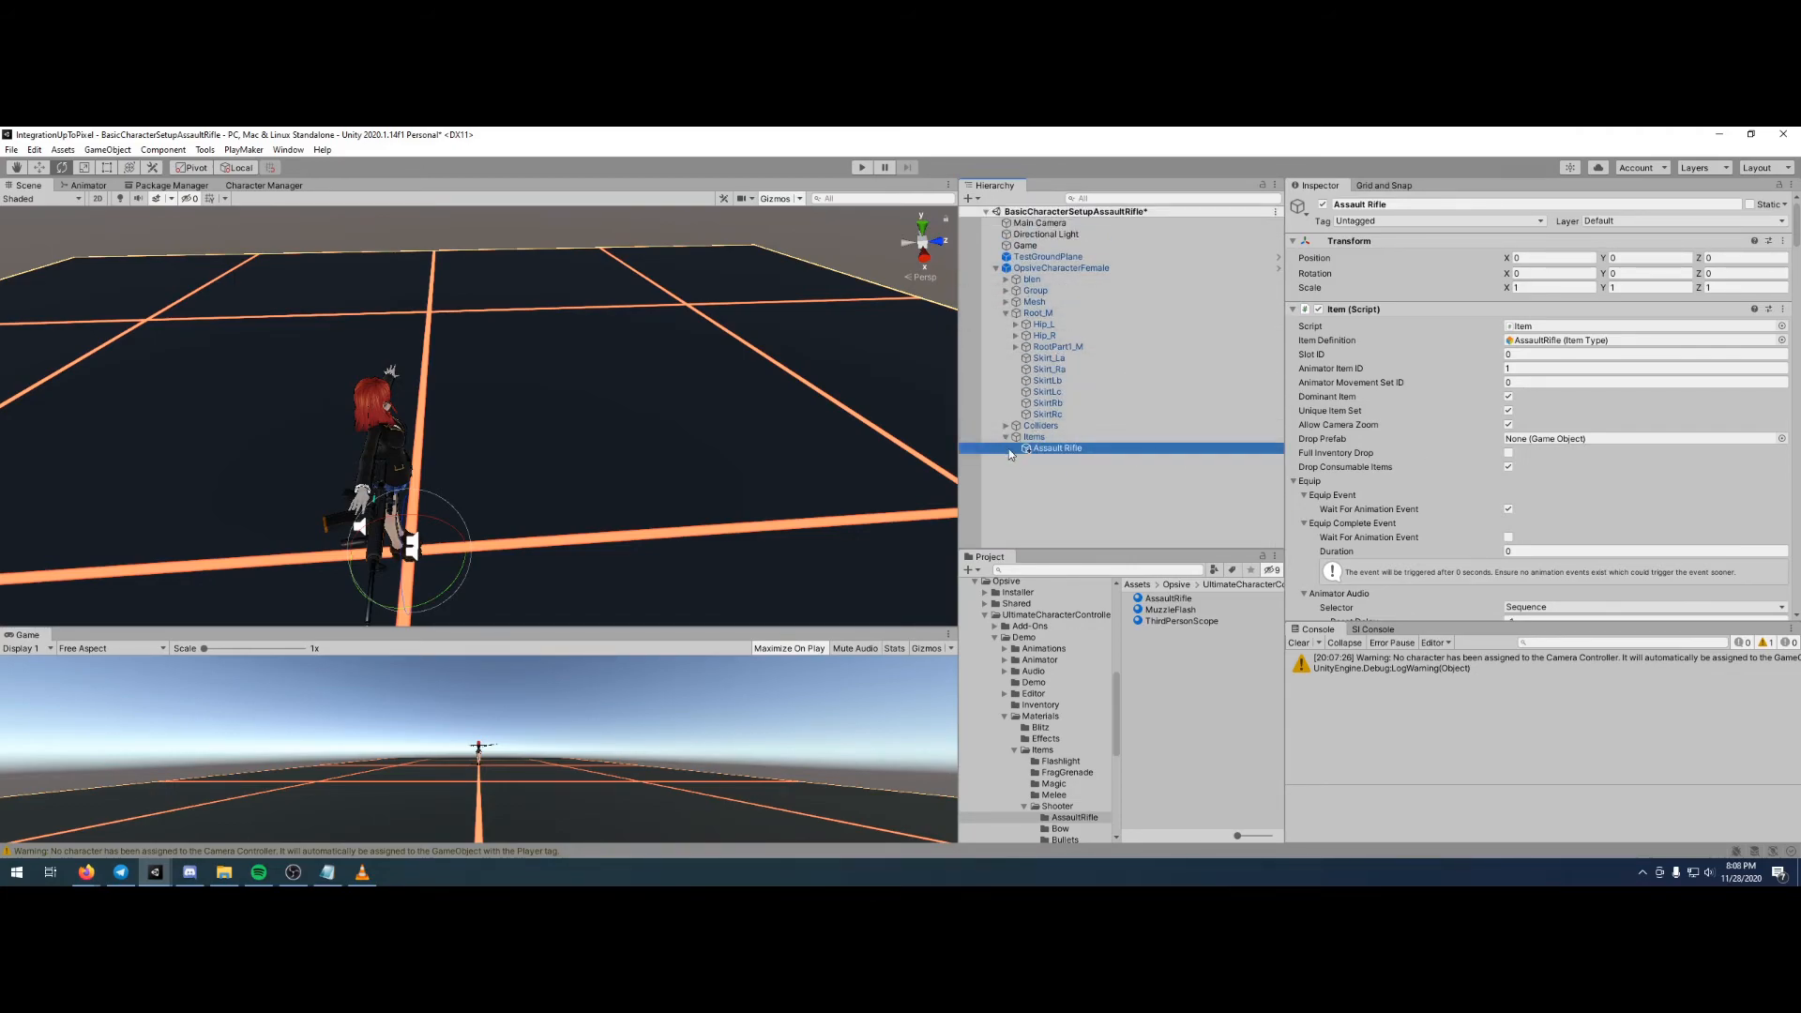
- Set the Fire Mode in the Assault Rifle's Shootable Weapon firing settings to Full Auto
scroll(1411, 453, down, 10)
scroll(1414, 454, up, 5)
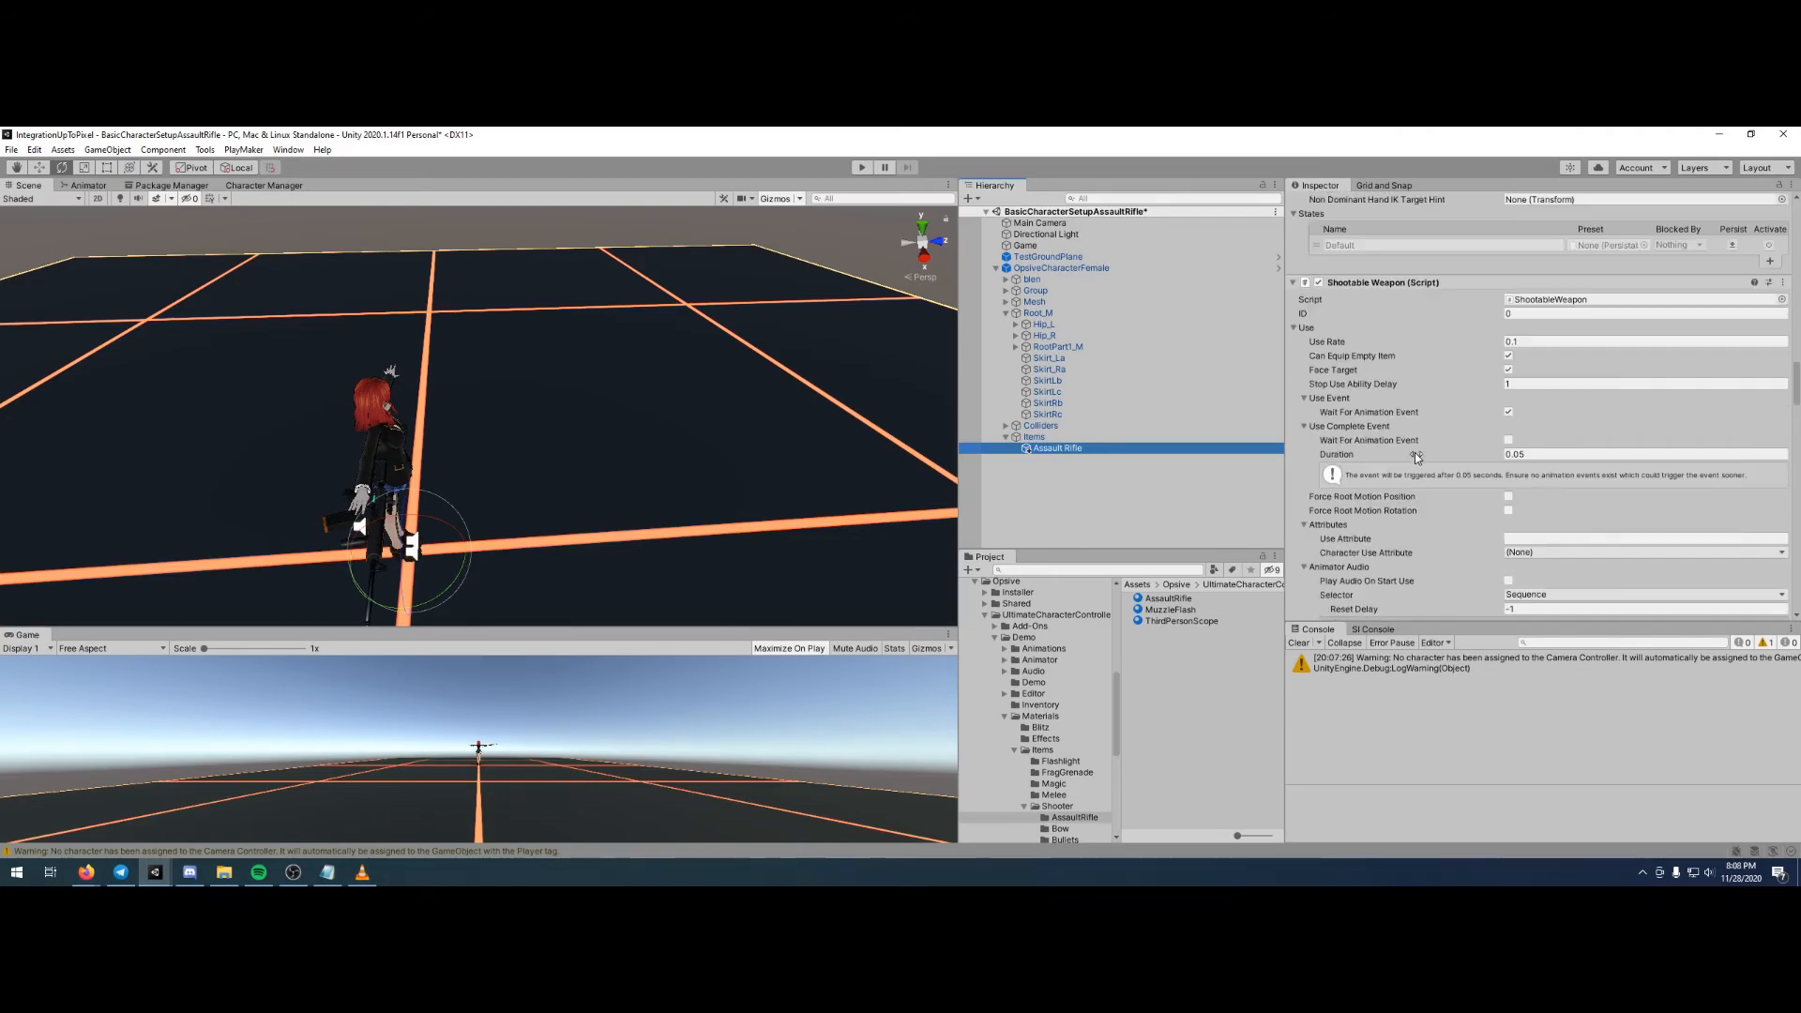
scroll(1437, 289, down, 3)
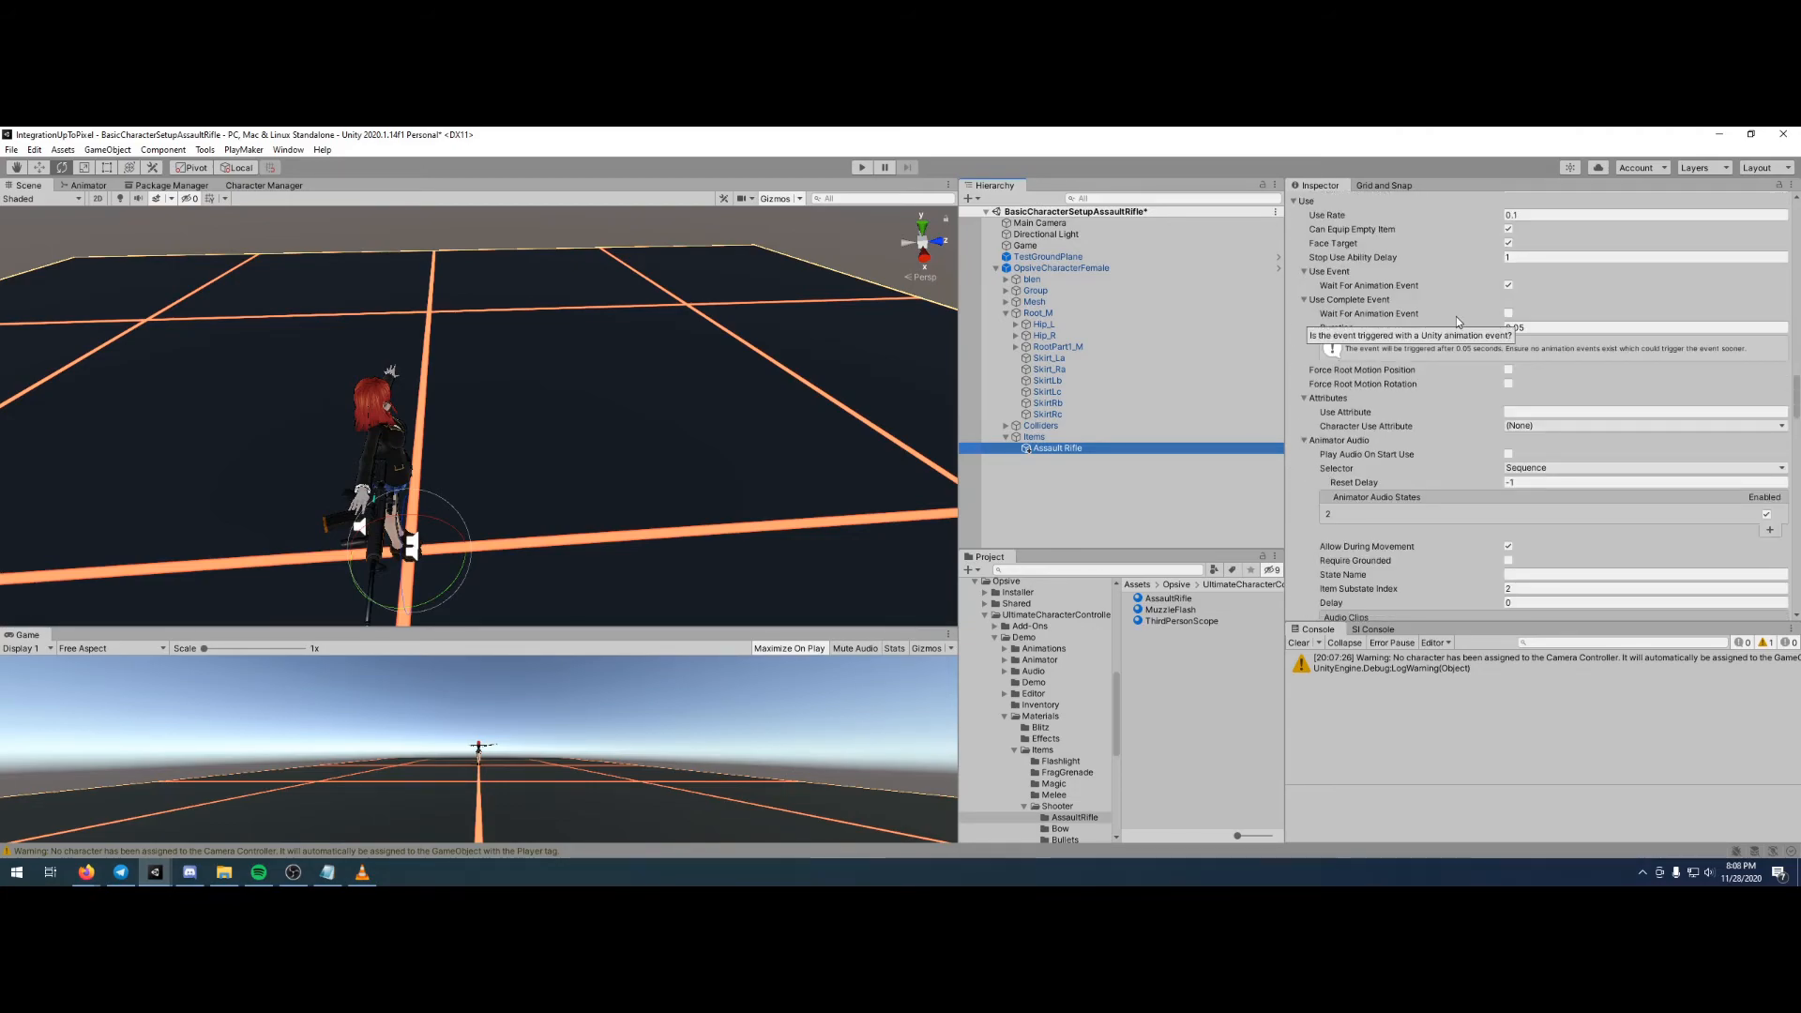
scroll(1496, 351, up, 3)
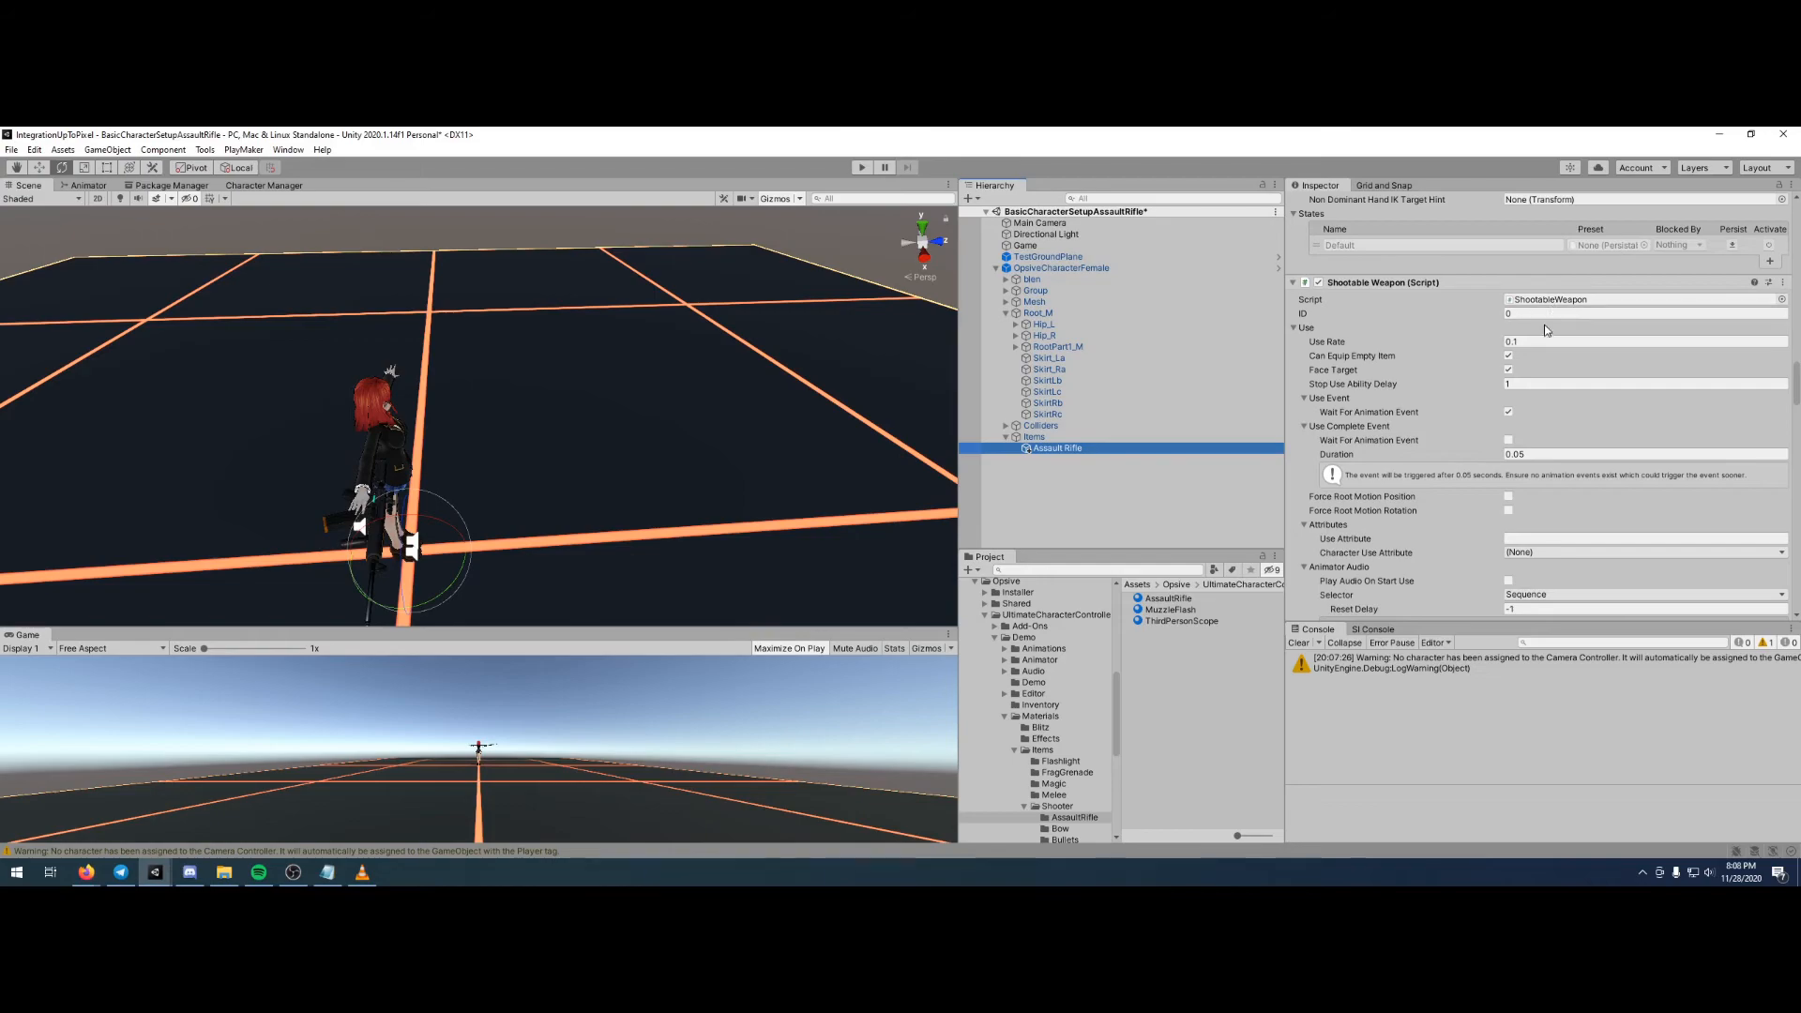
scroll(1600, 419, down, 5)
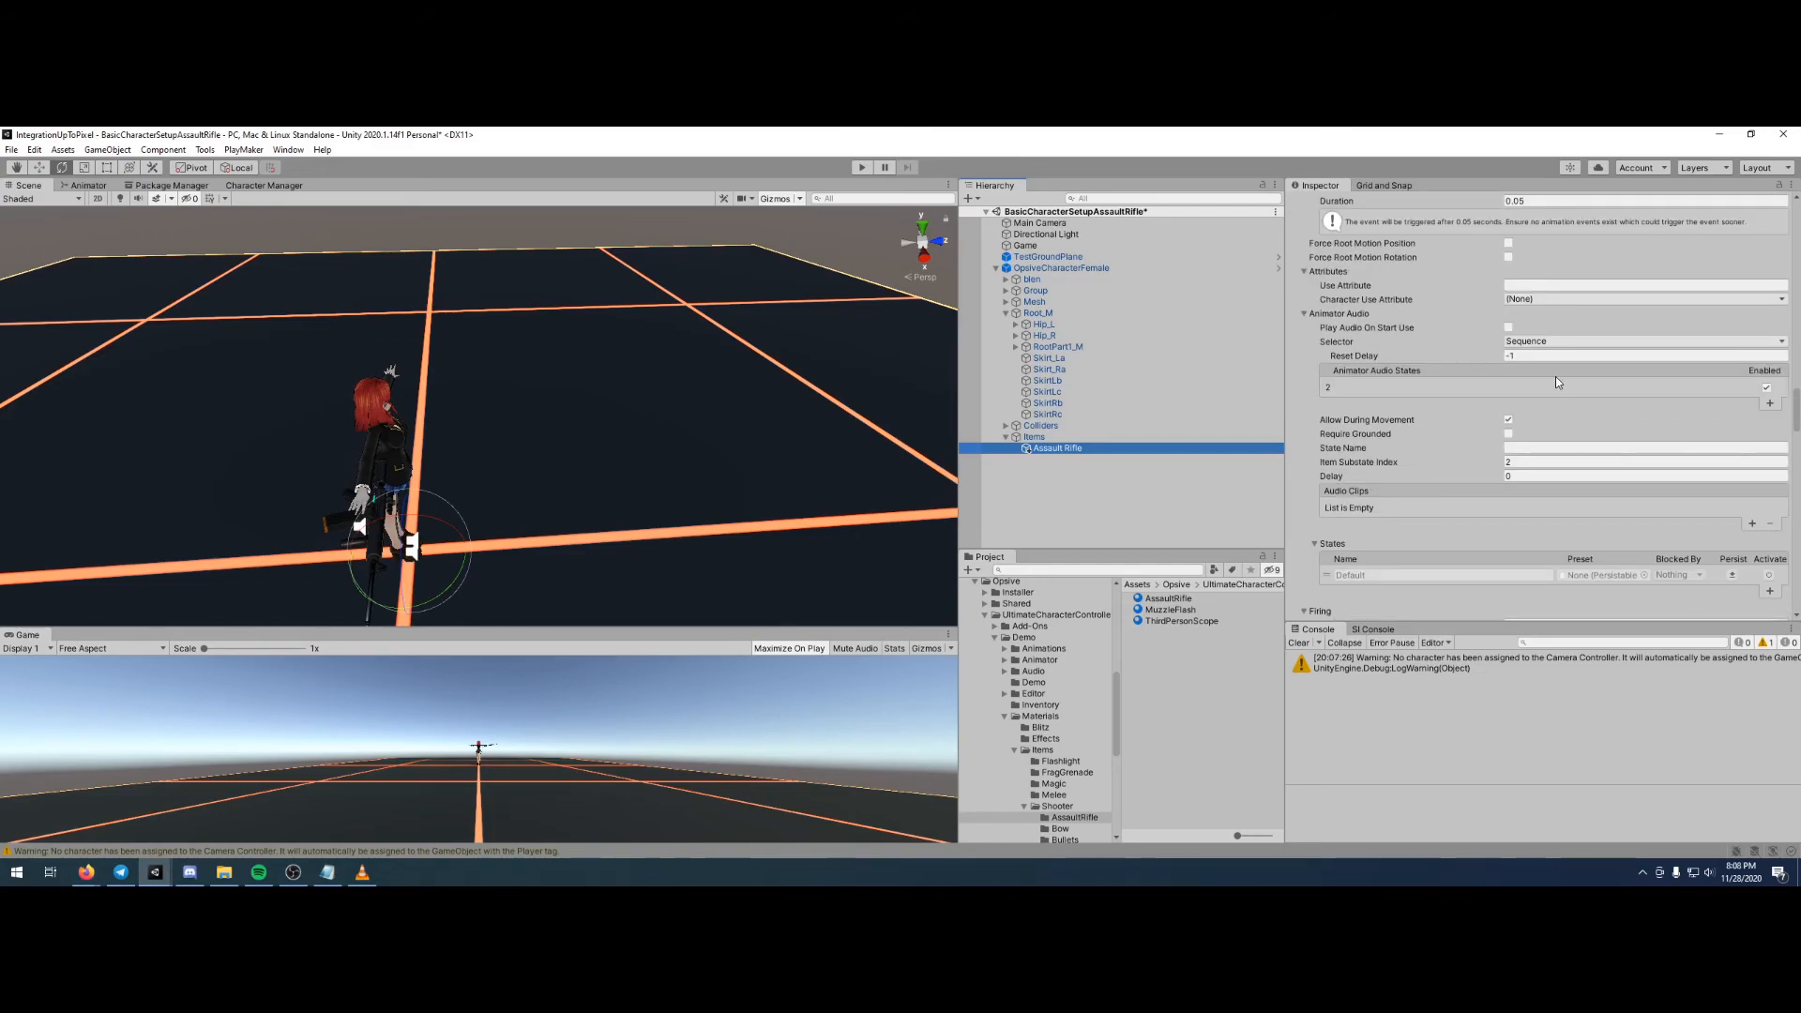
scroll(1555, 375, down, 6)
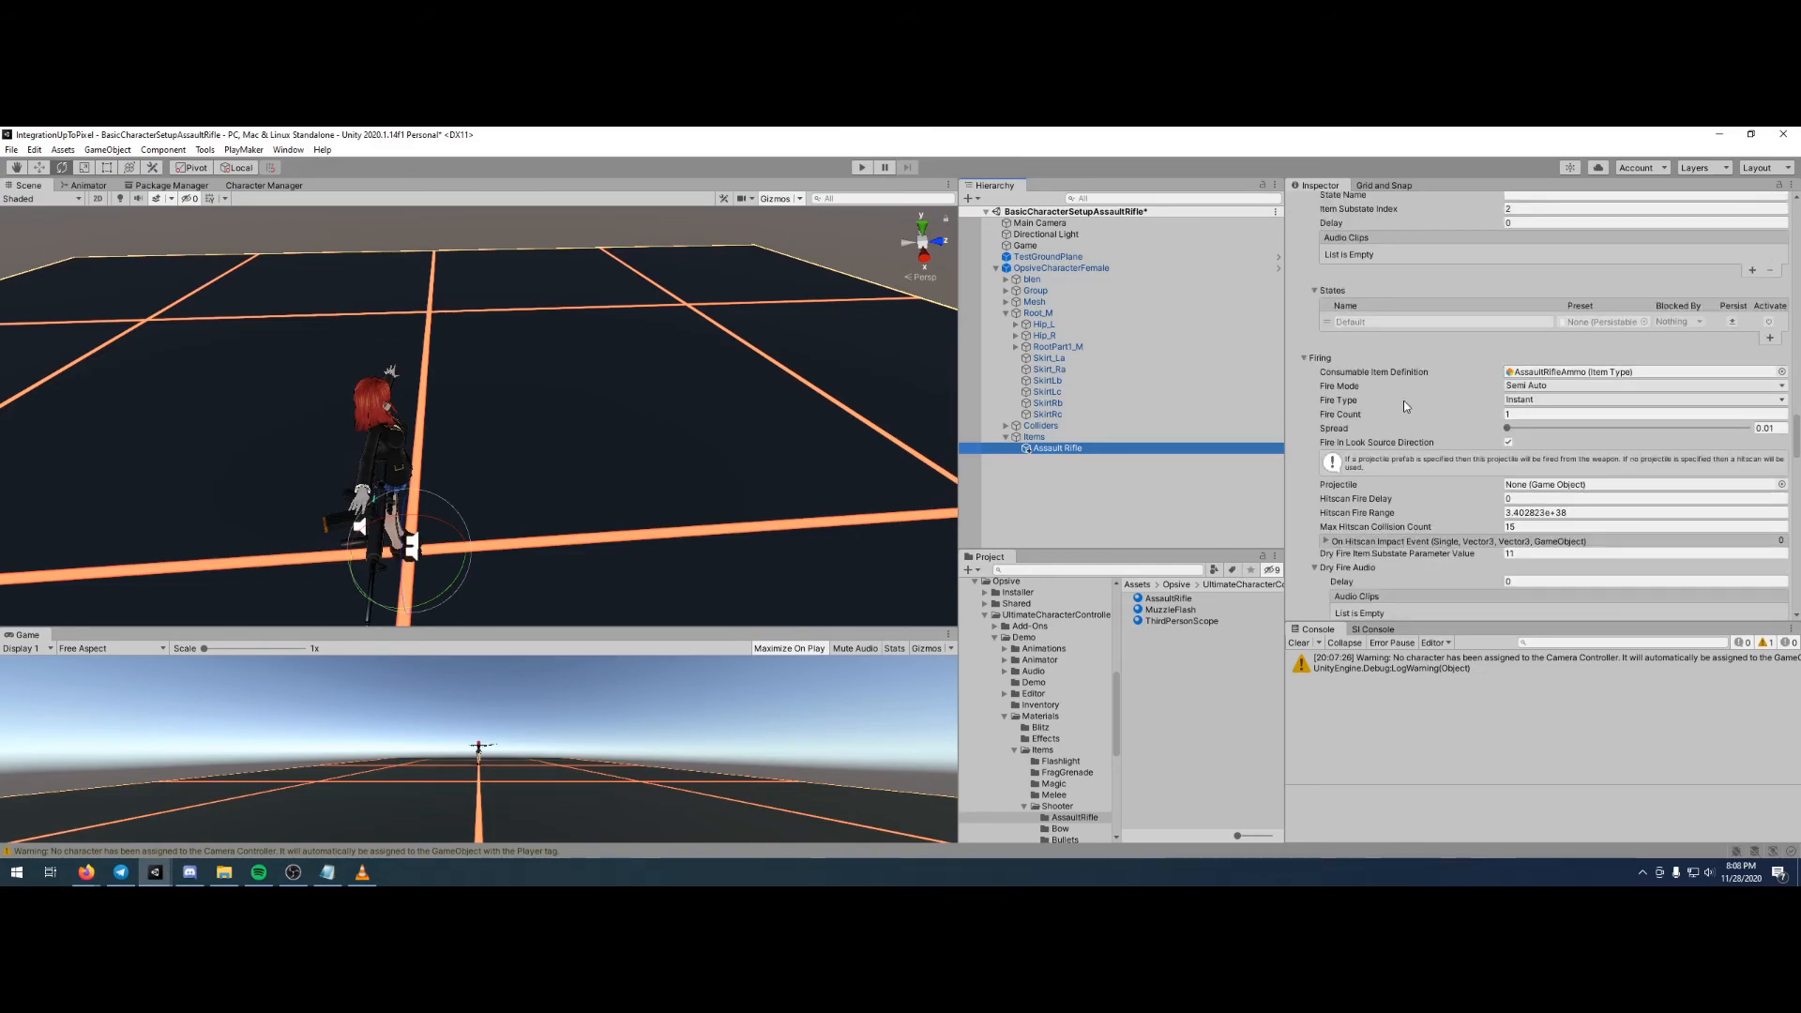
click(1511, 386)
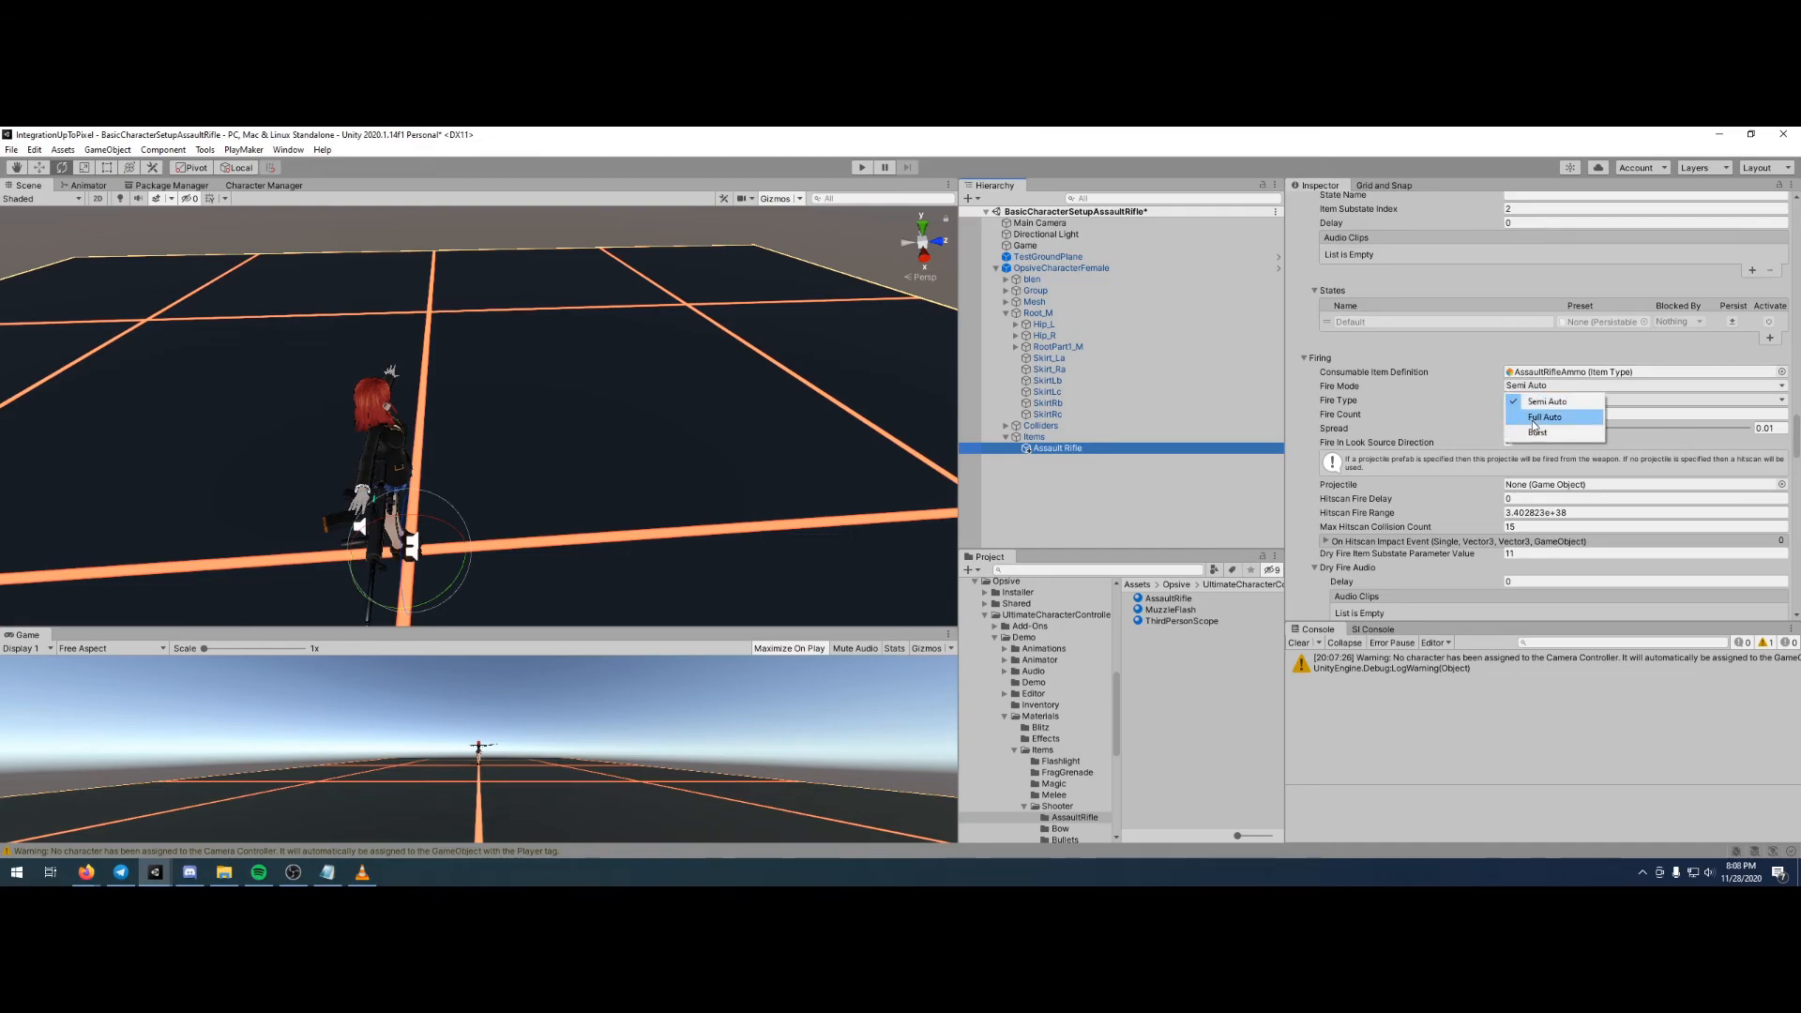
click(1534, 422)
- Test the full-auto assault rifle by aiming it in play mode, and restart the scene for another test
click(863, 167)
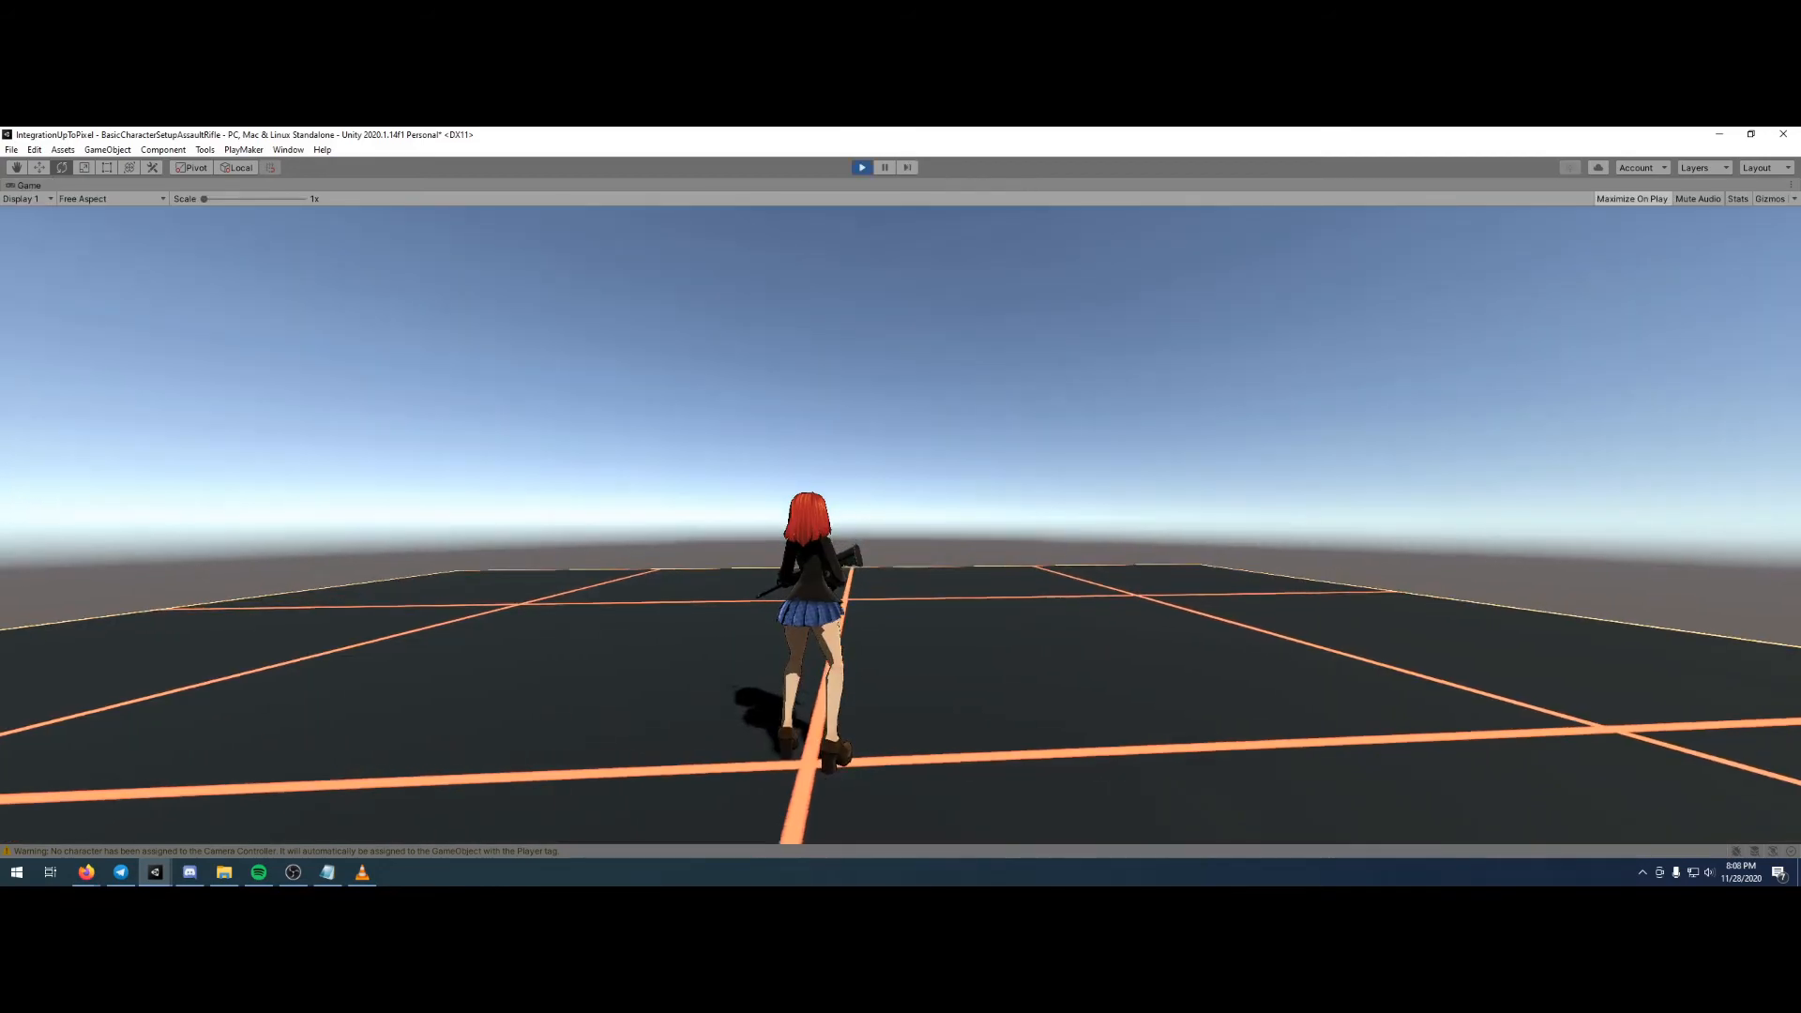
right_click(901, 525)
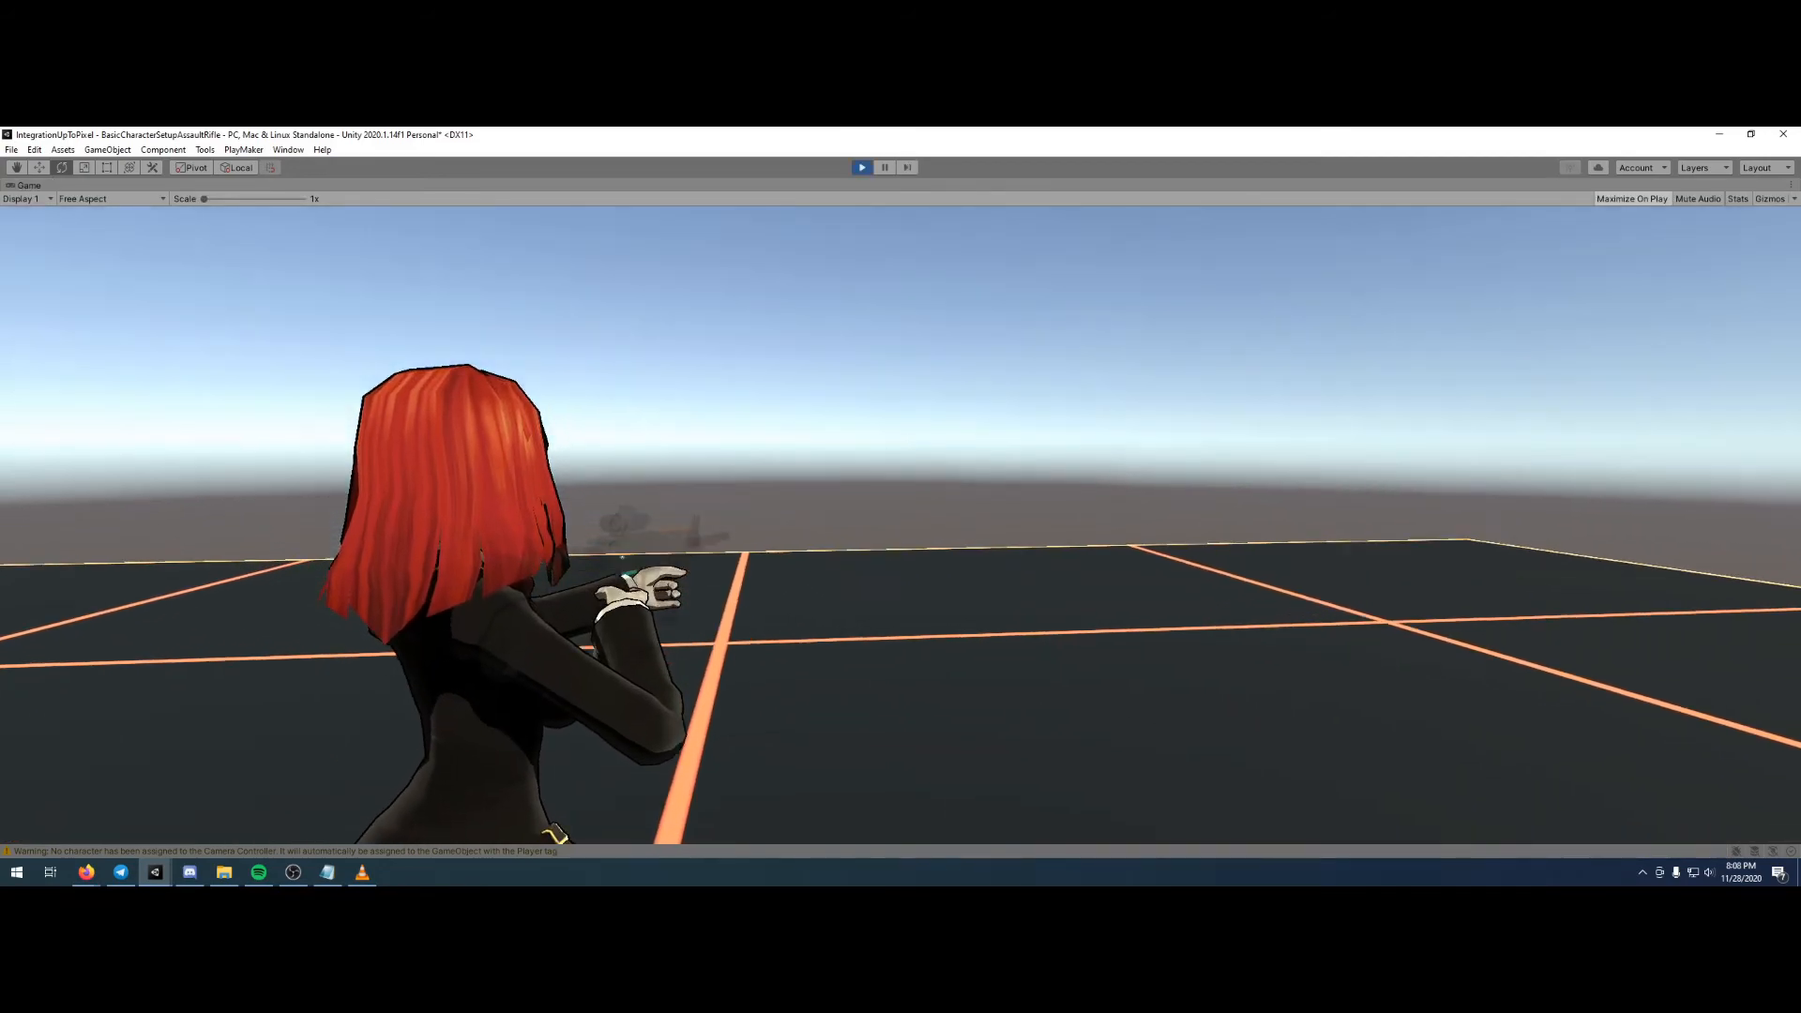
key(Escape)
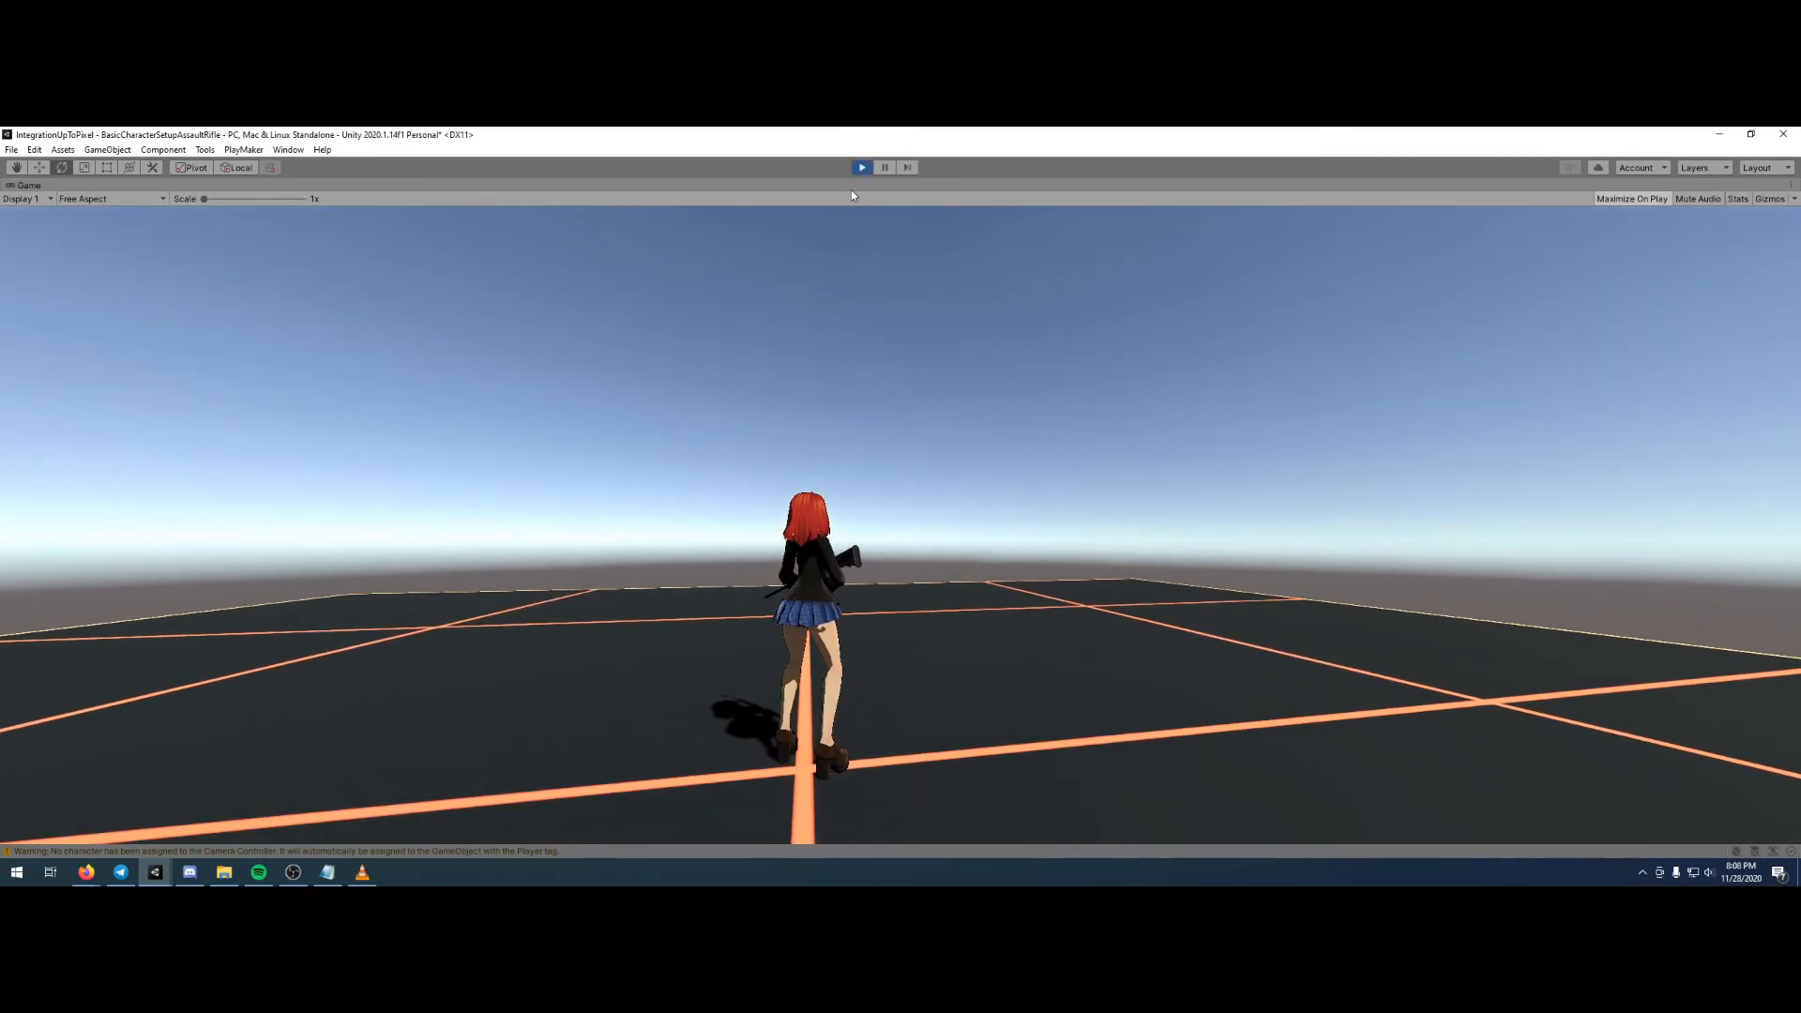
click(862, 168)
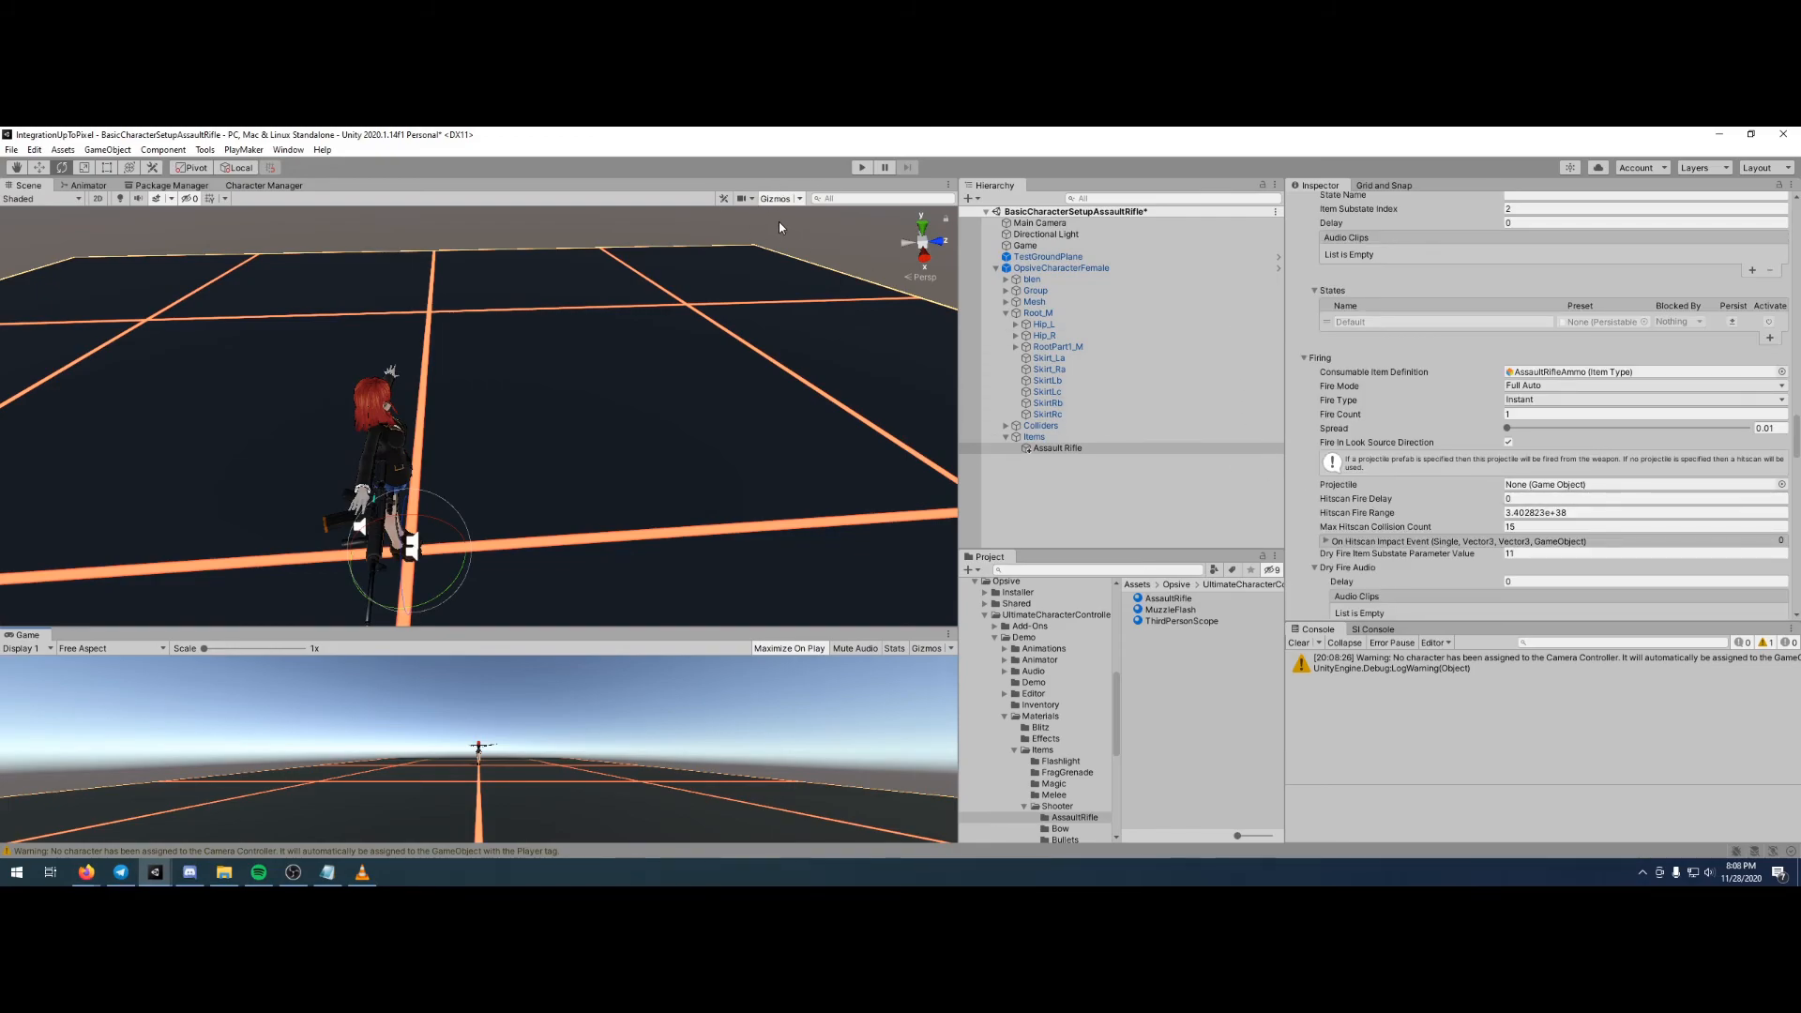
click(860, 169)
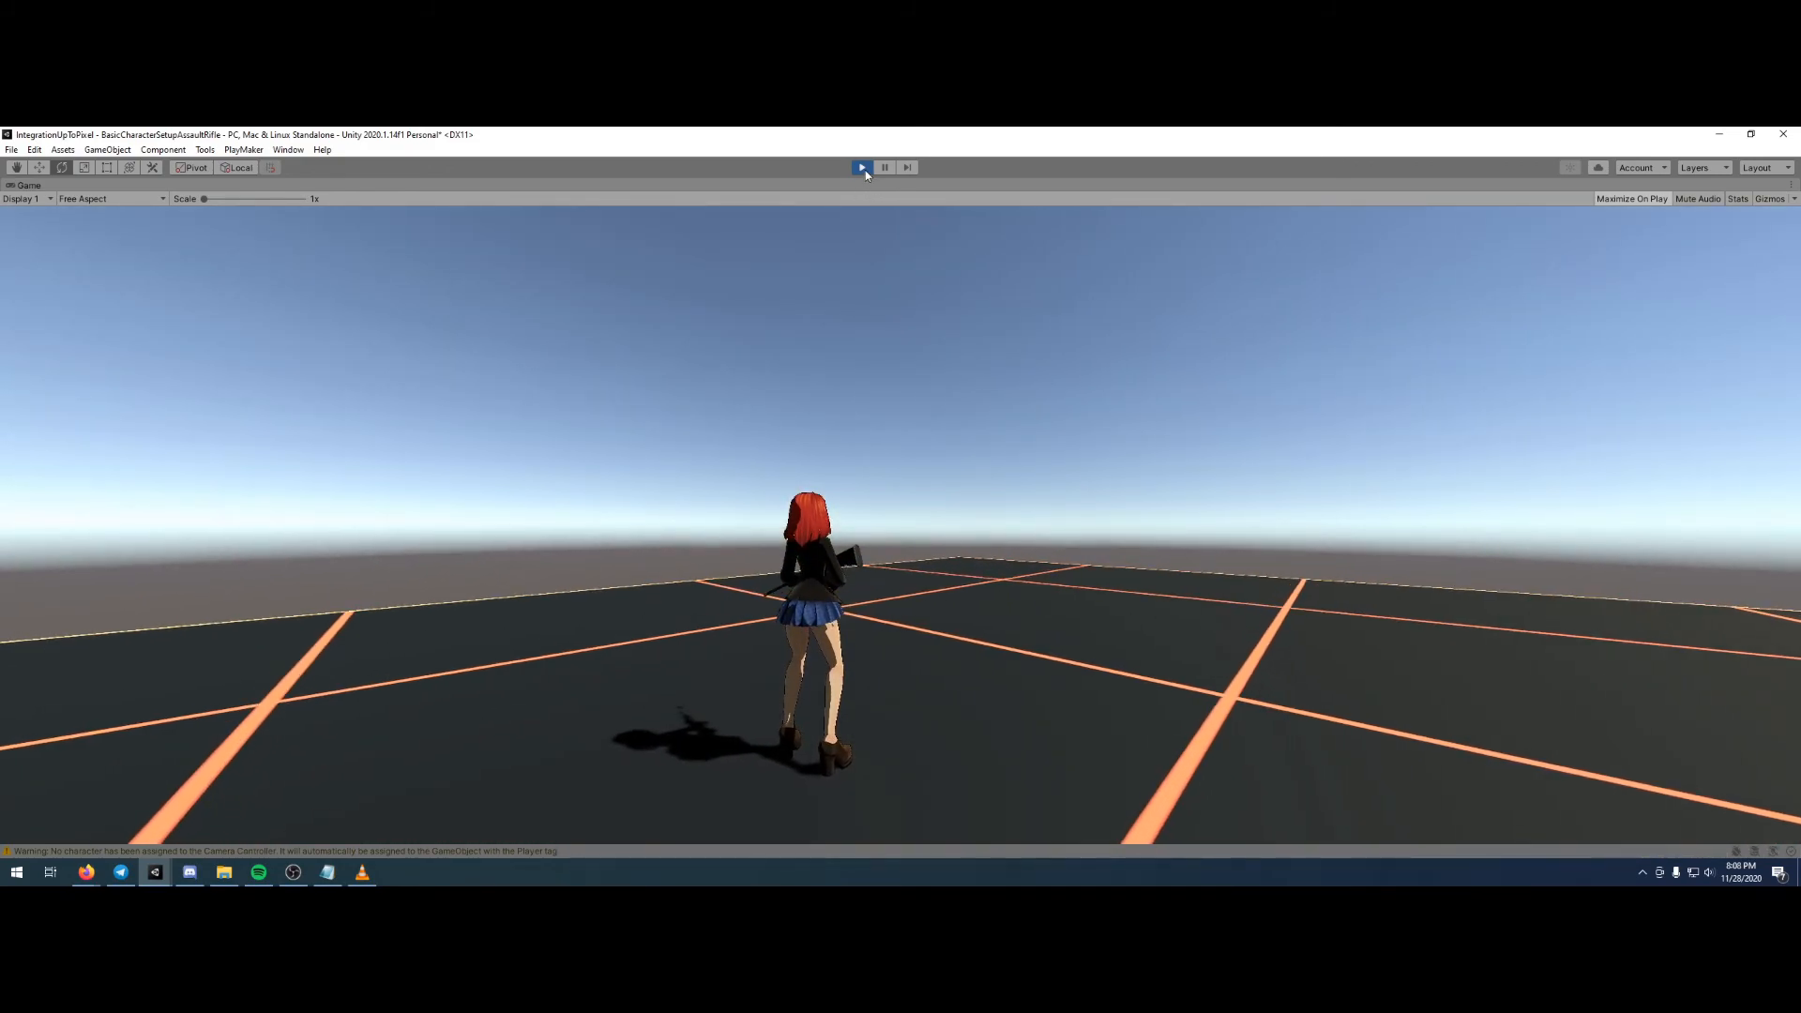
- Exit play mode and turn off Character Fade in the Main Camera's Object Fader component
click(863, 169)
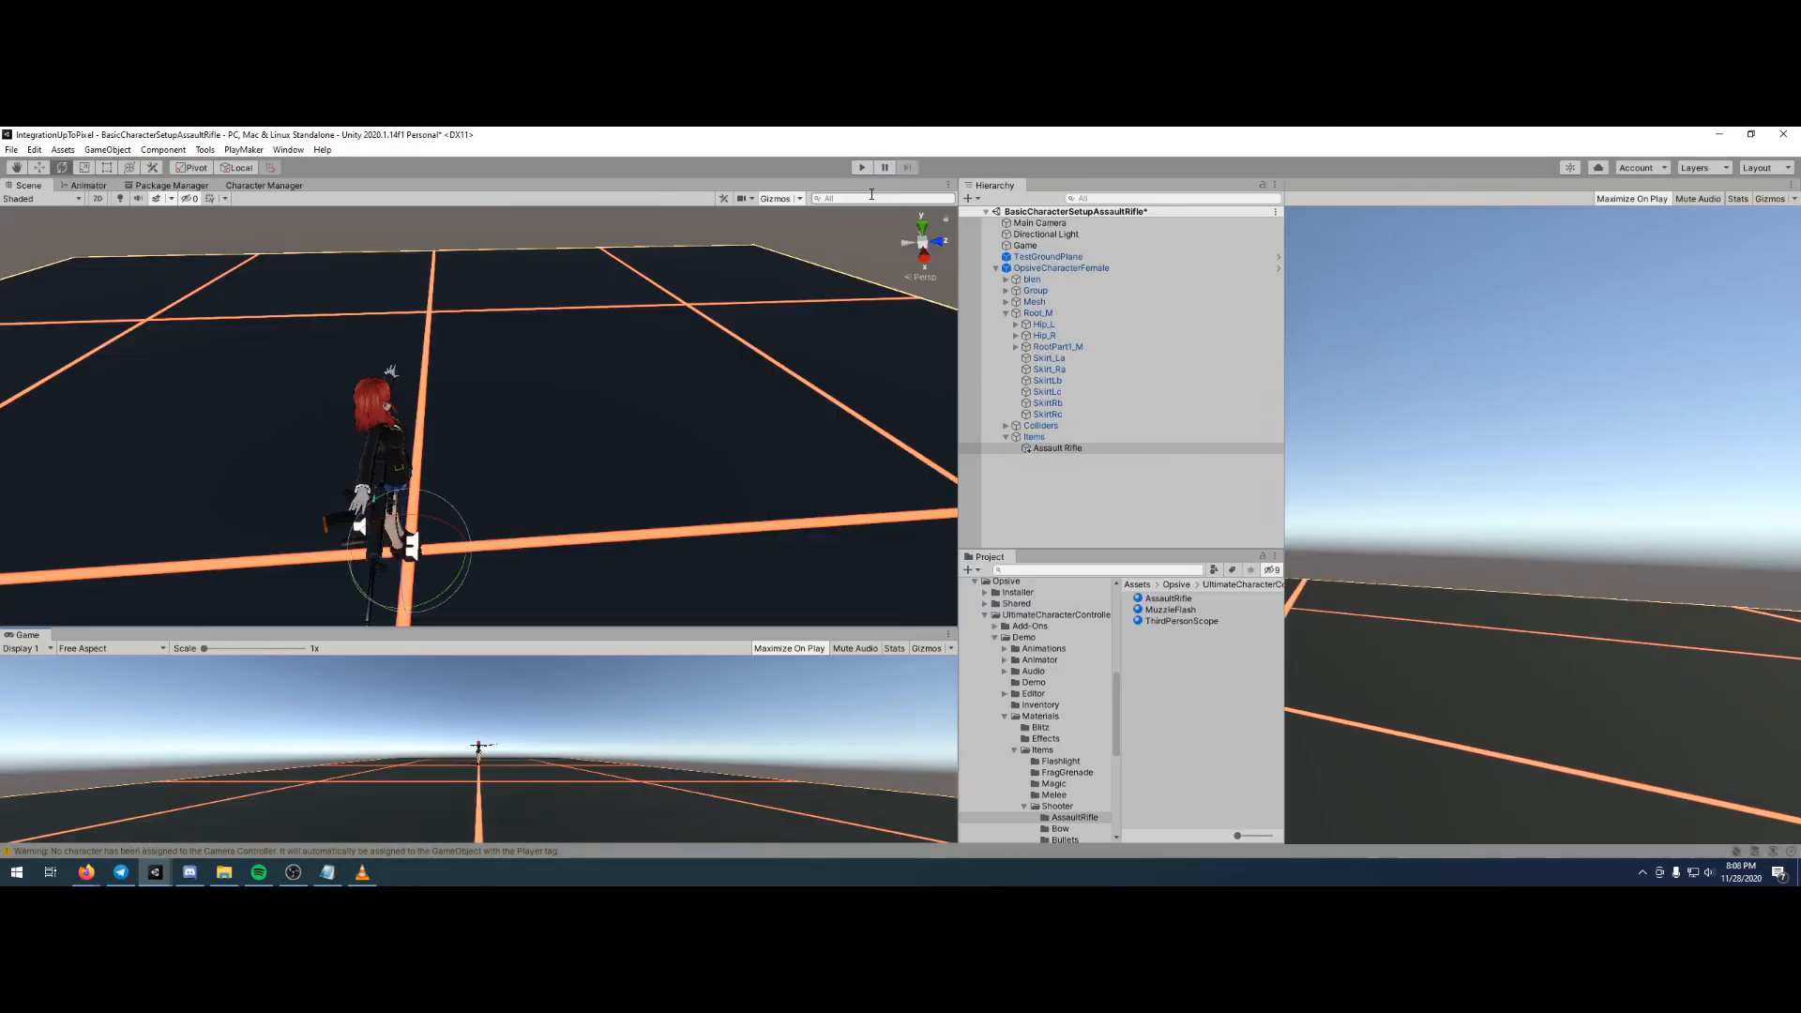
click(1047, 226)
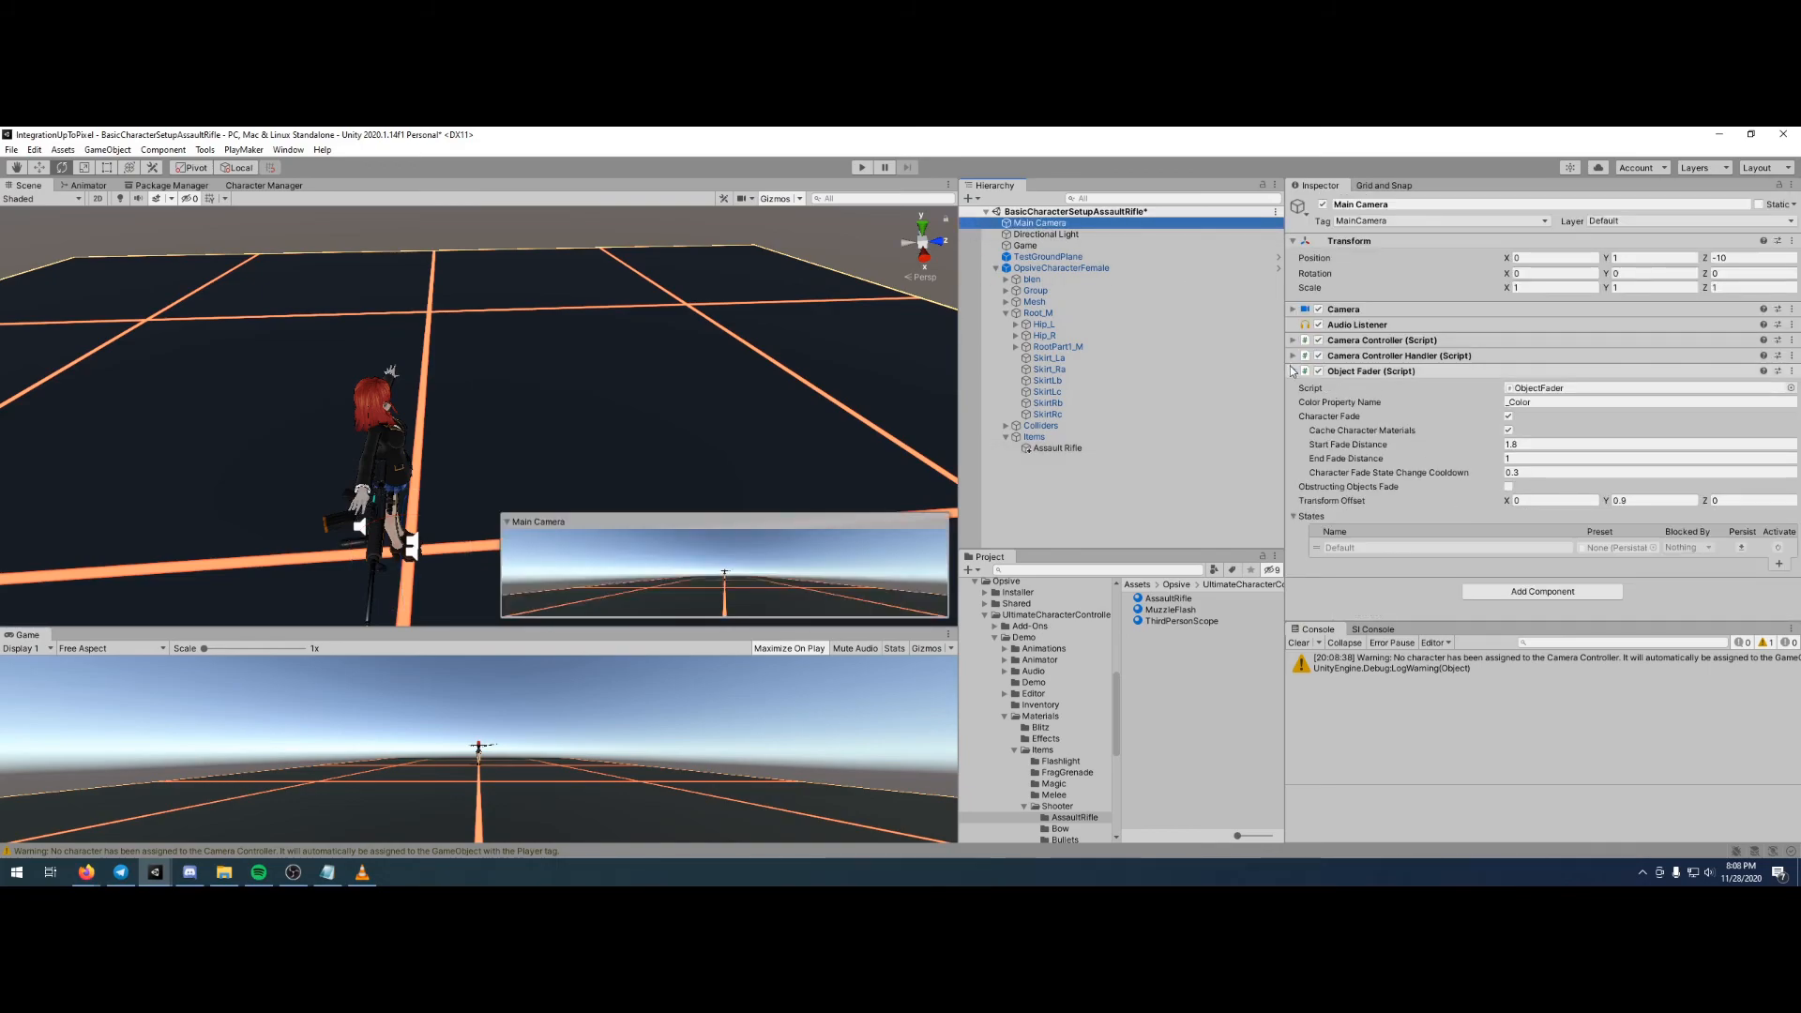
click(1318, 372)
click(1322, 373)
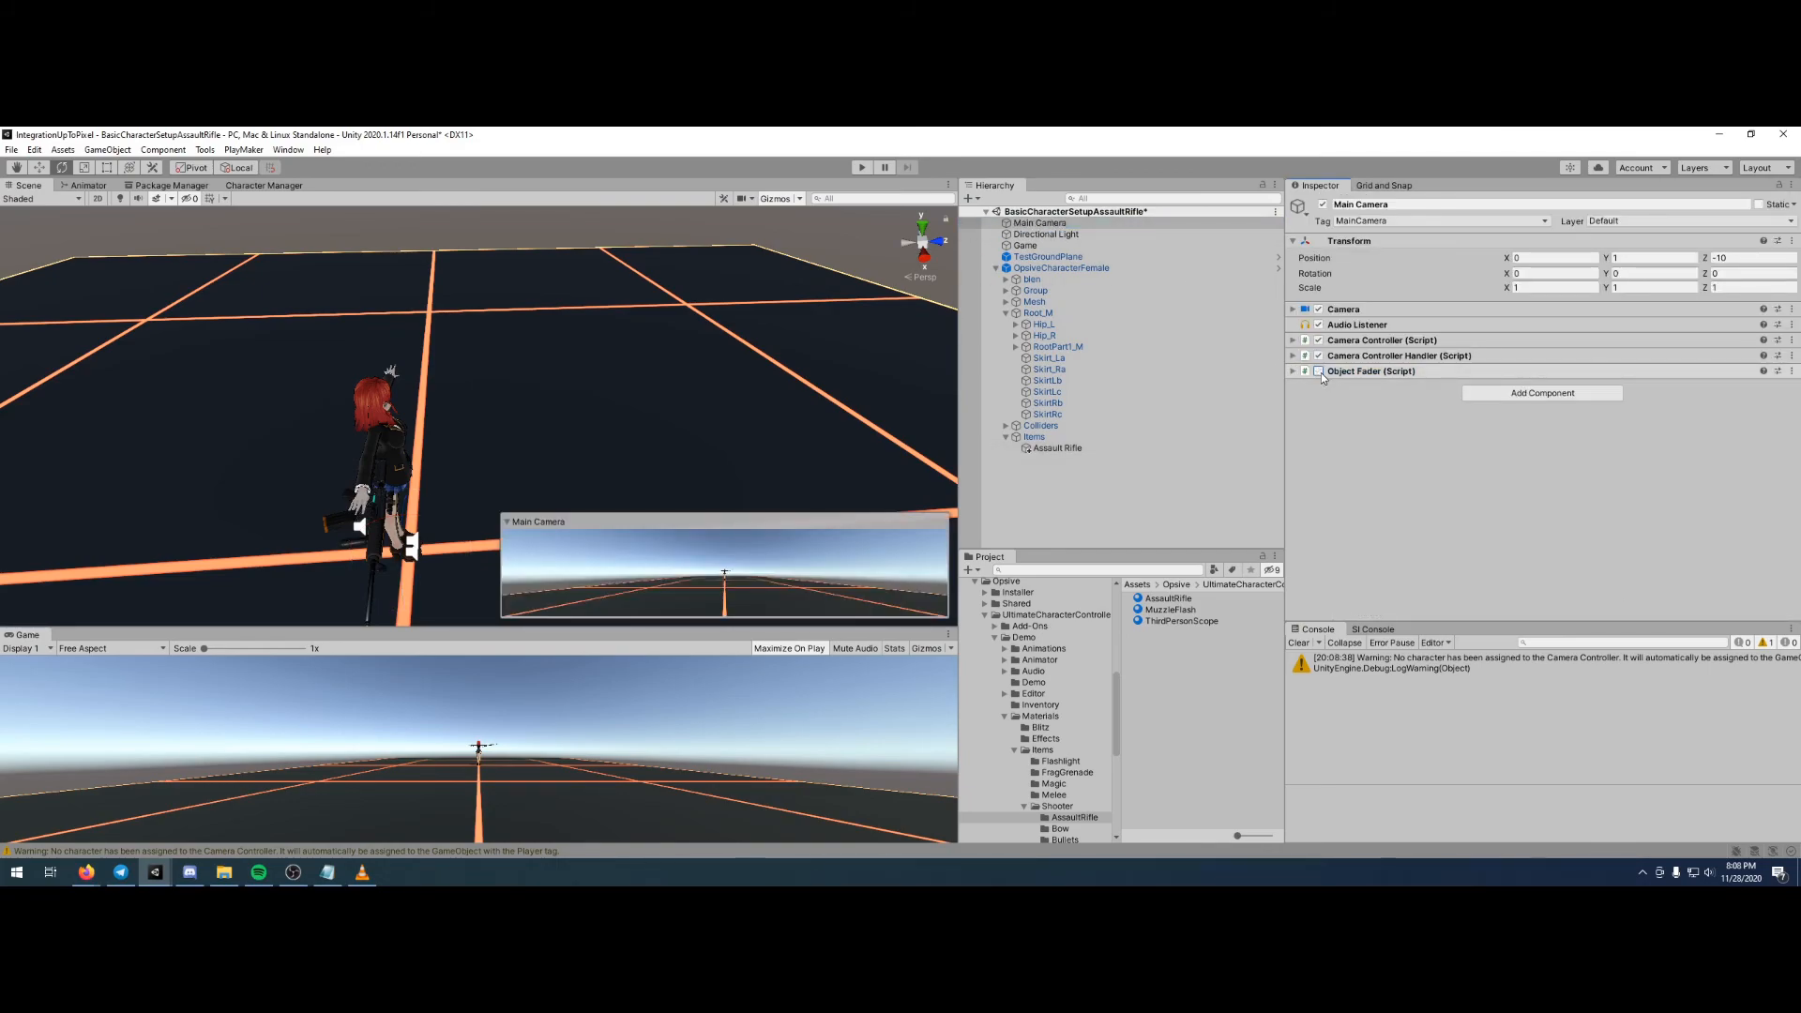
click(1293, 372)
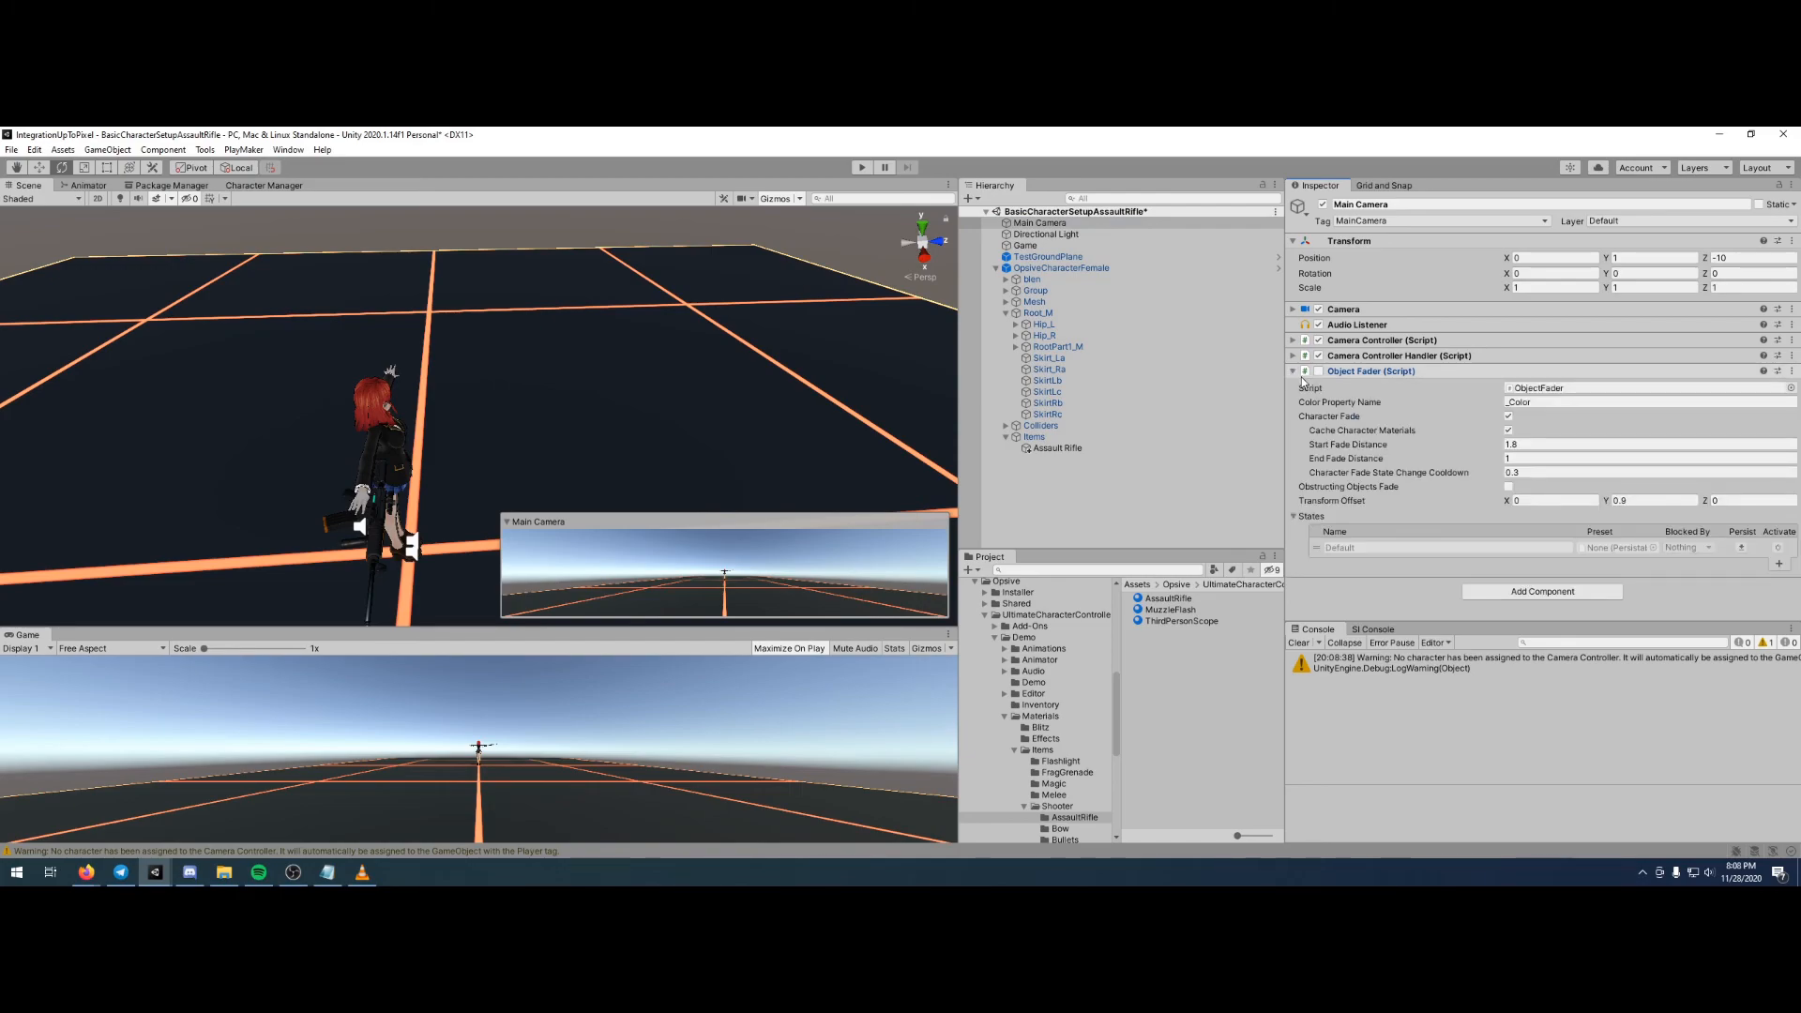
click(1318, 371)
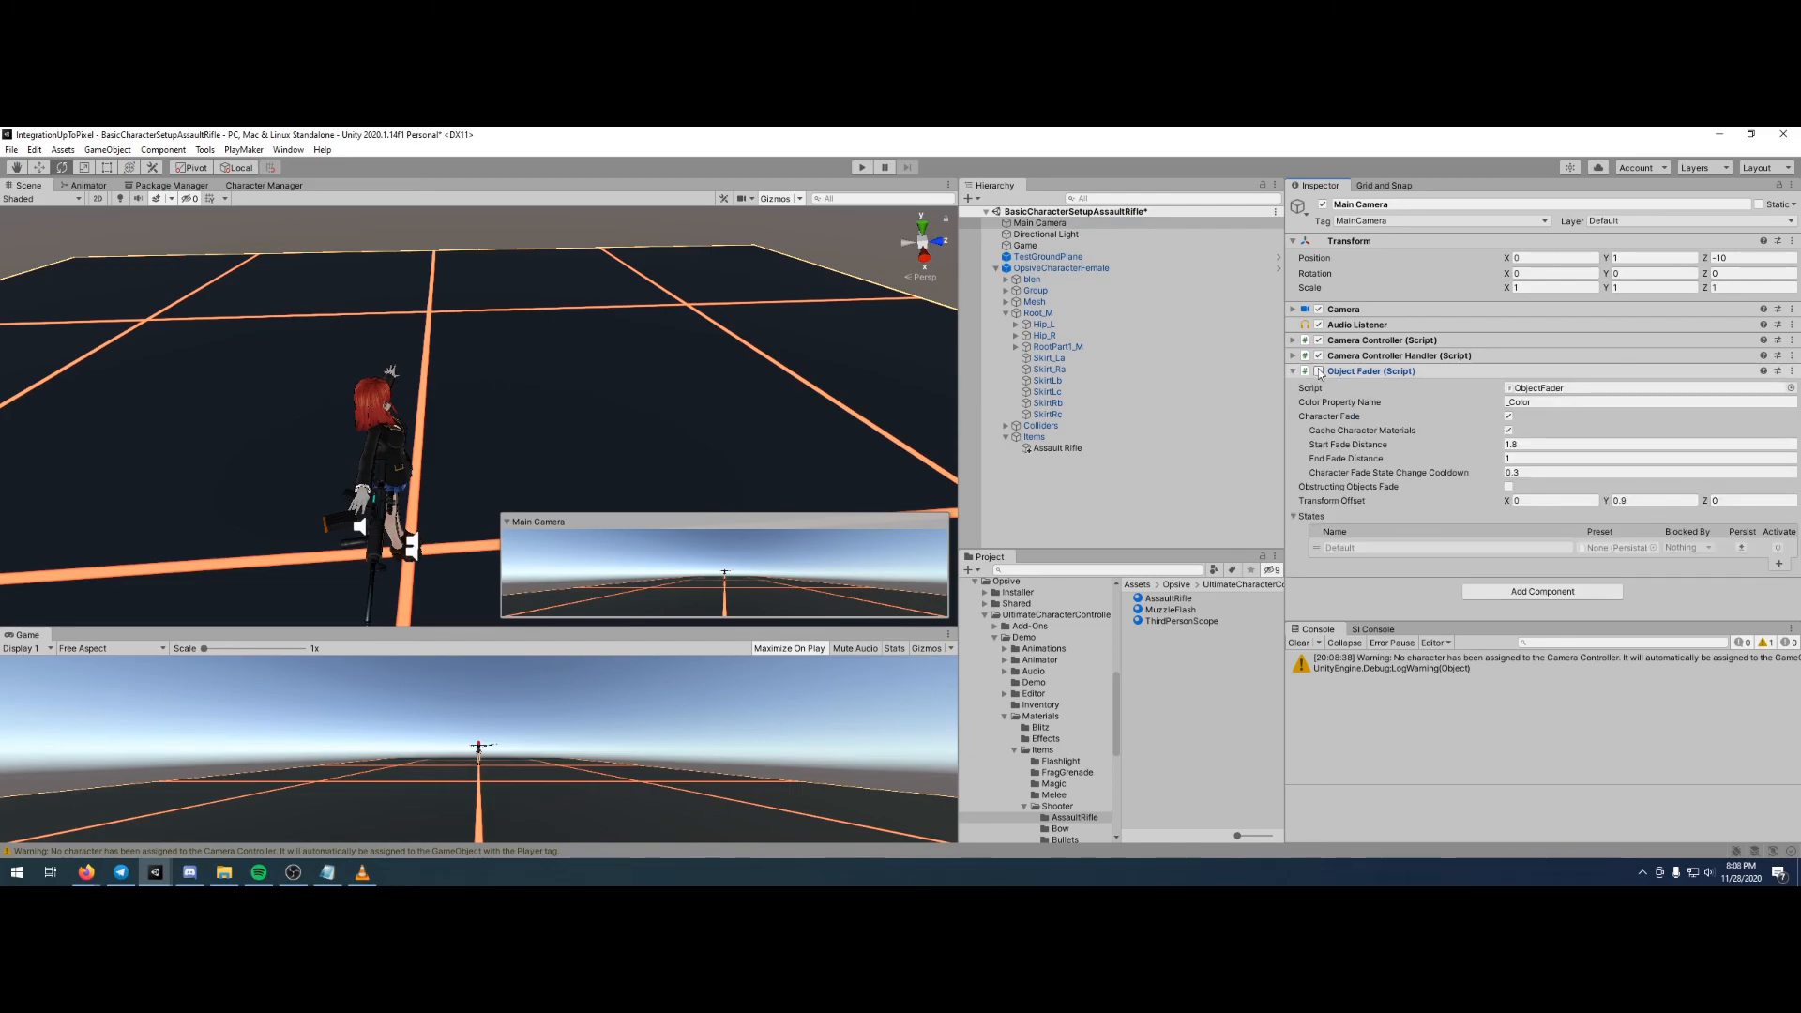
click(1509, 417)
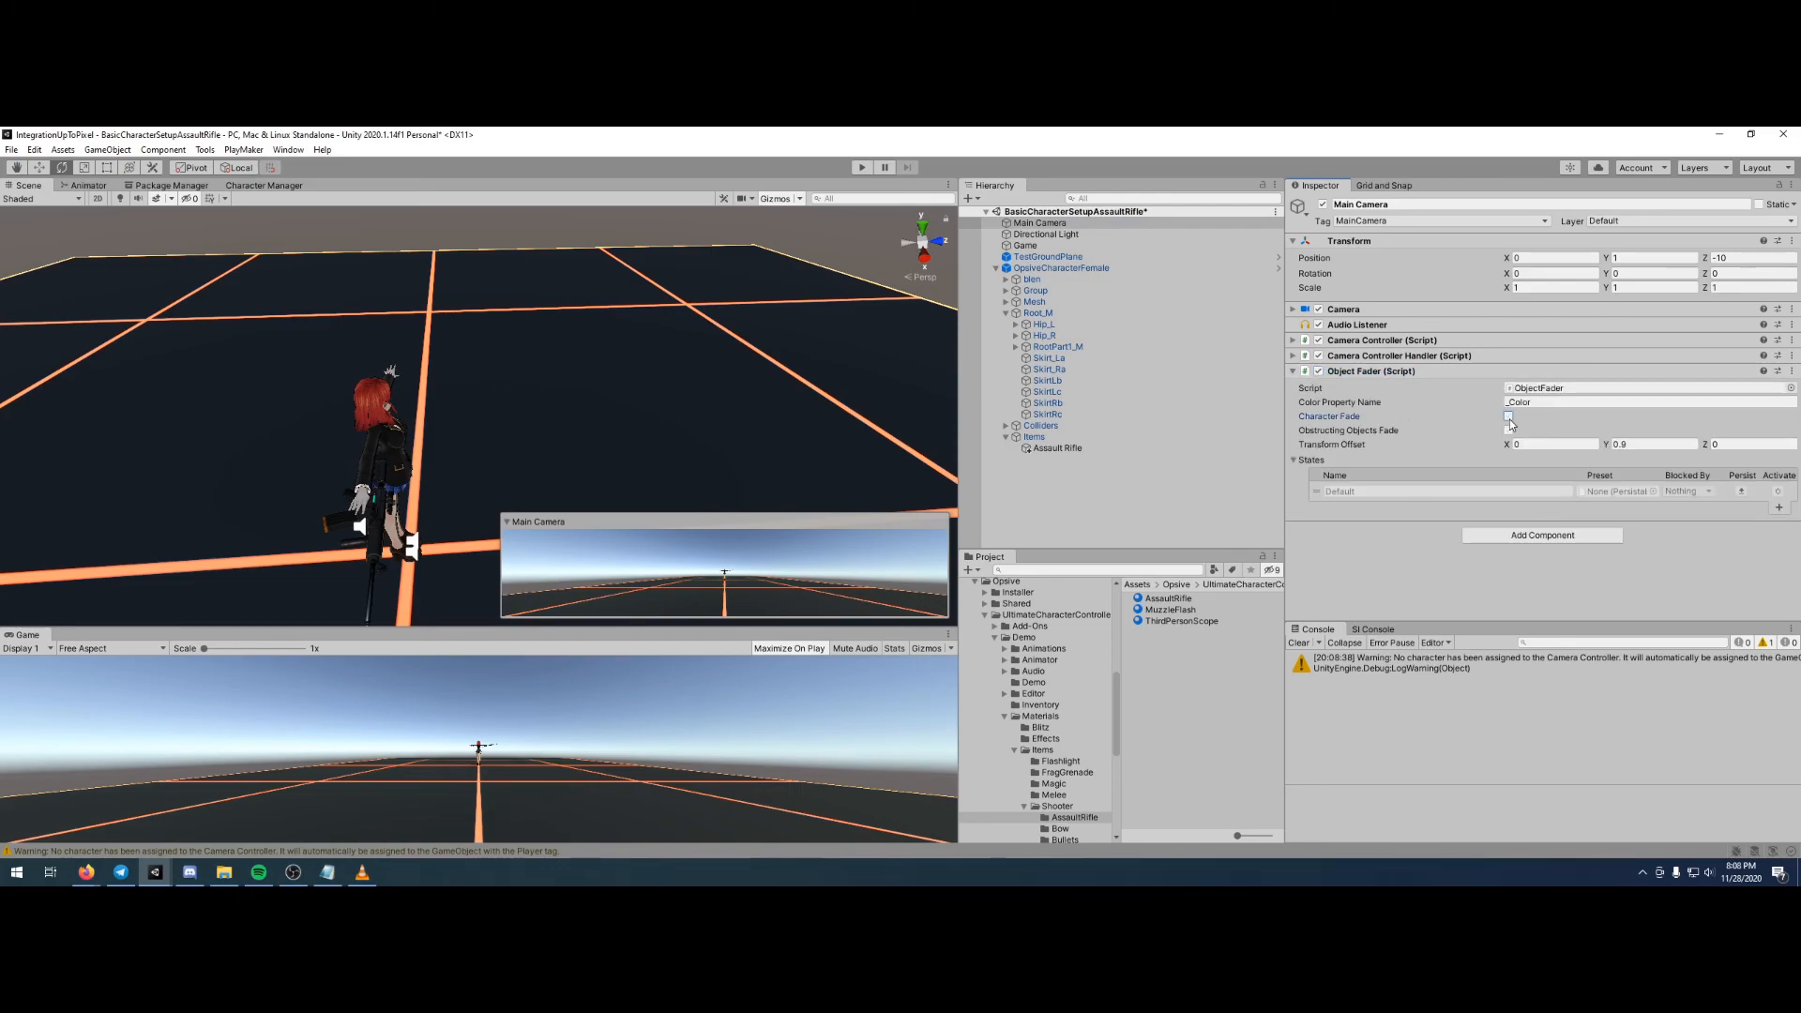
- Play the scene, aim the assault rifle to check the character's rendering with fading off, and exit play mode
click(863, 167)
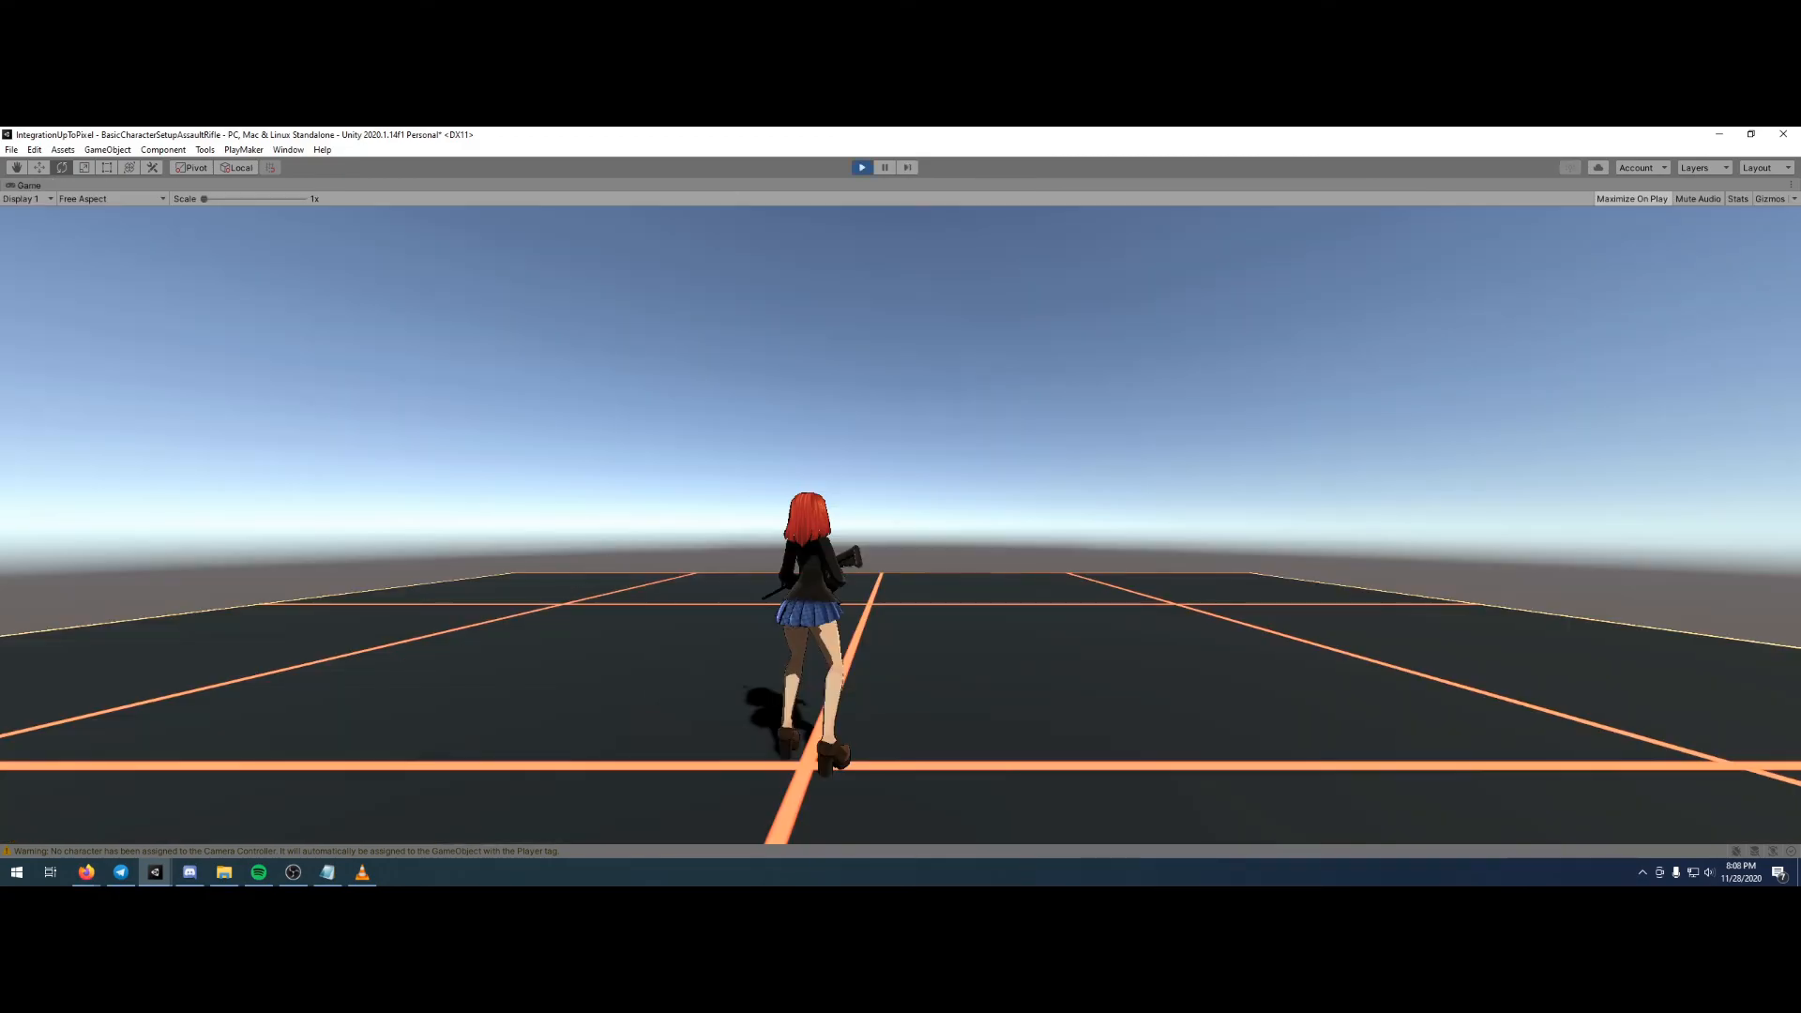
right_click(813, 372)
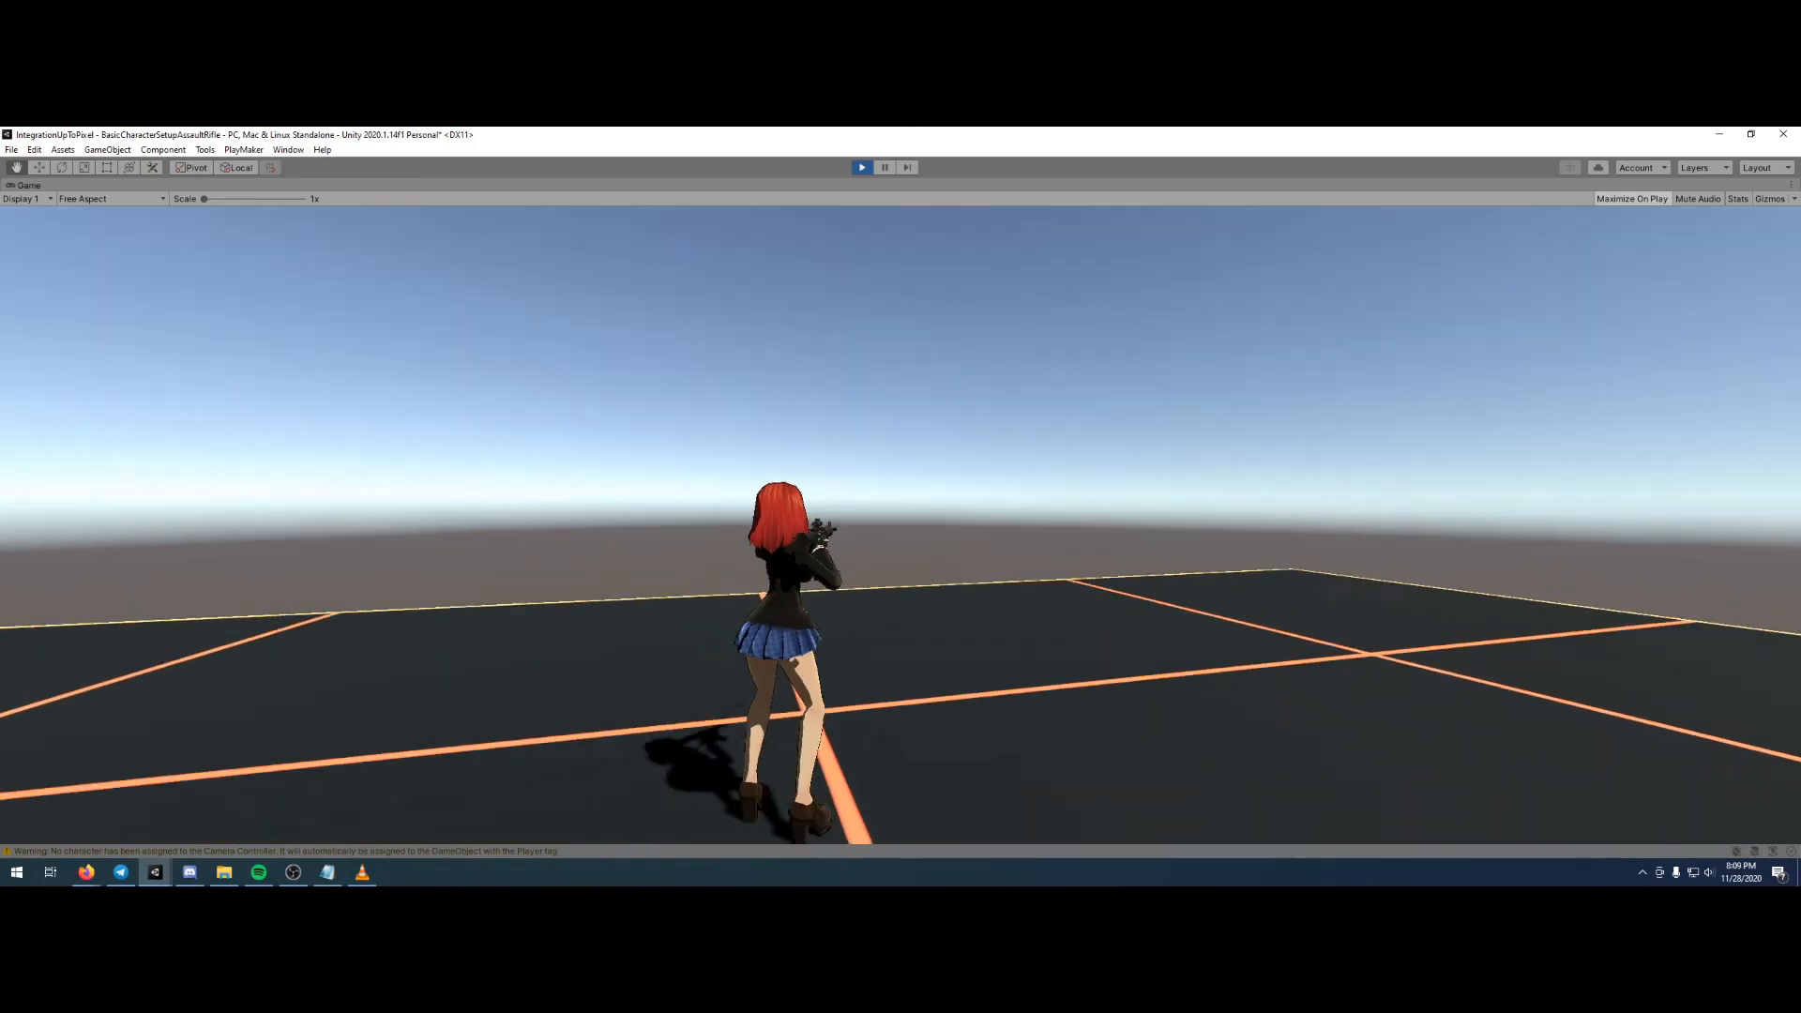
key(Escape)
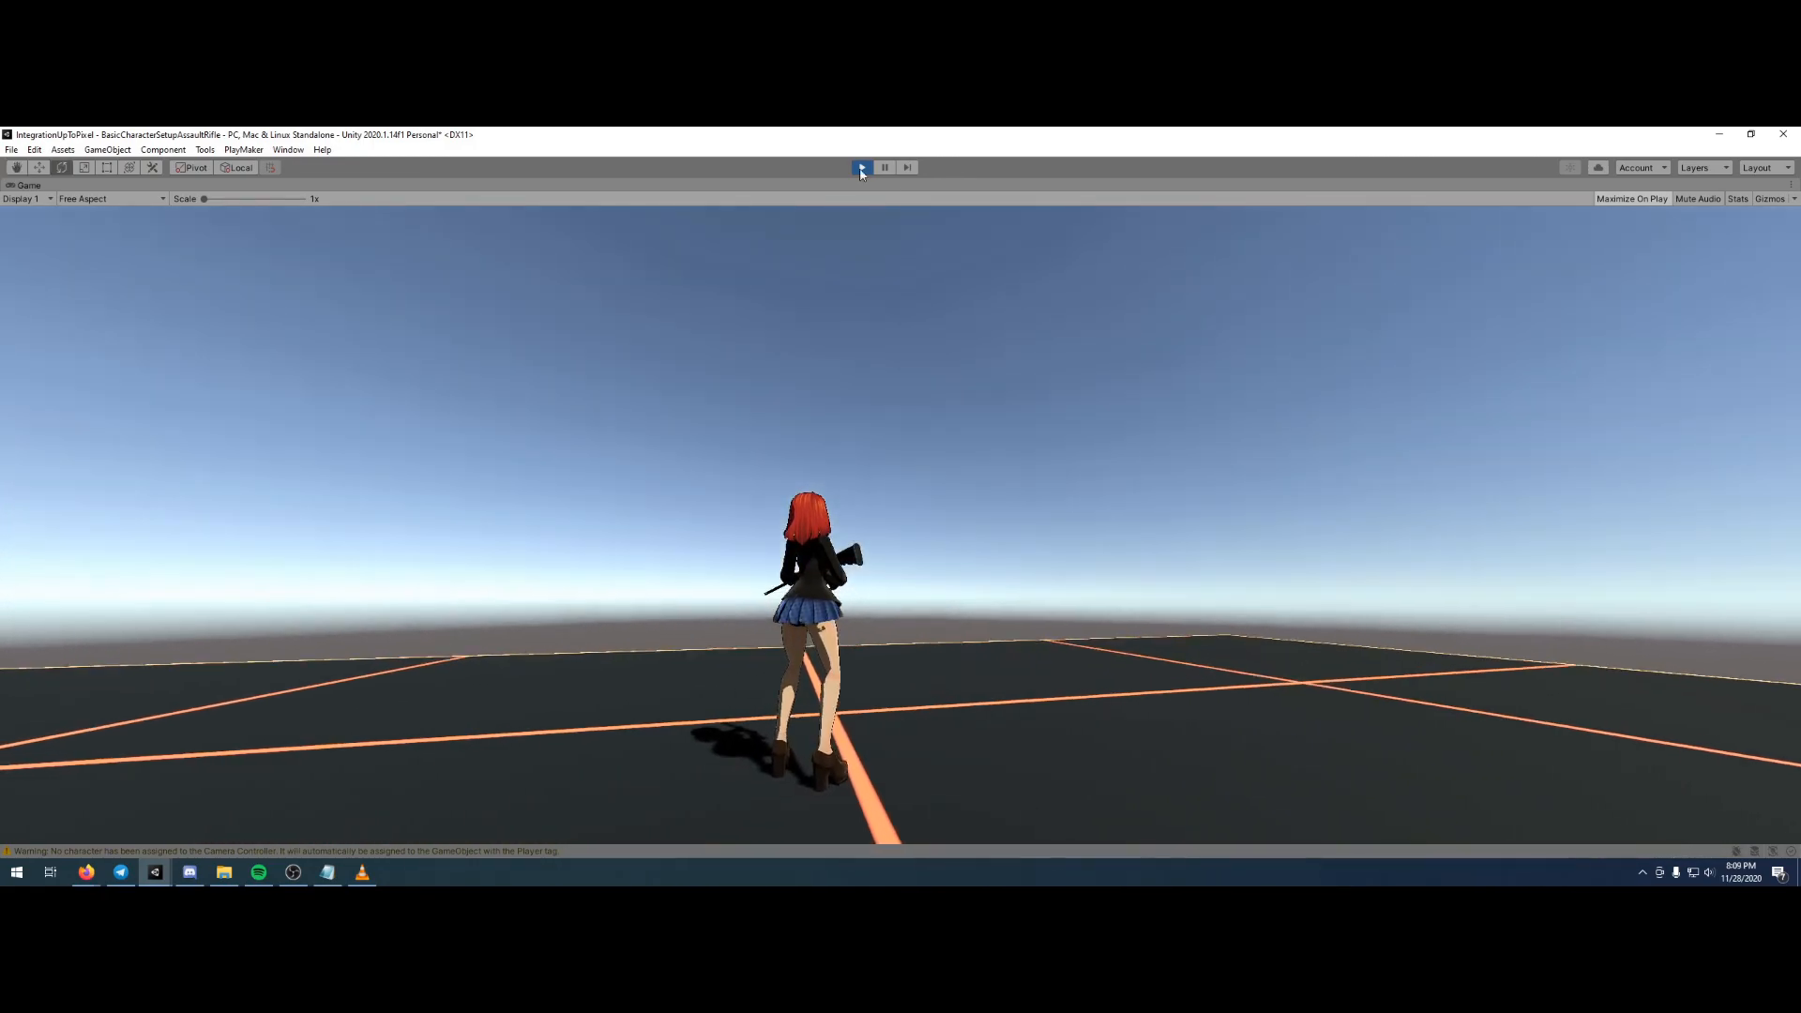
click(861, 167)
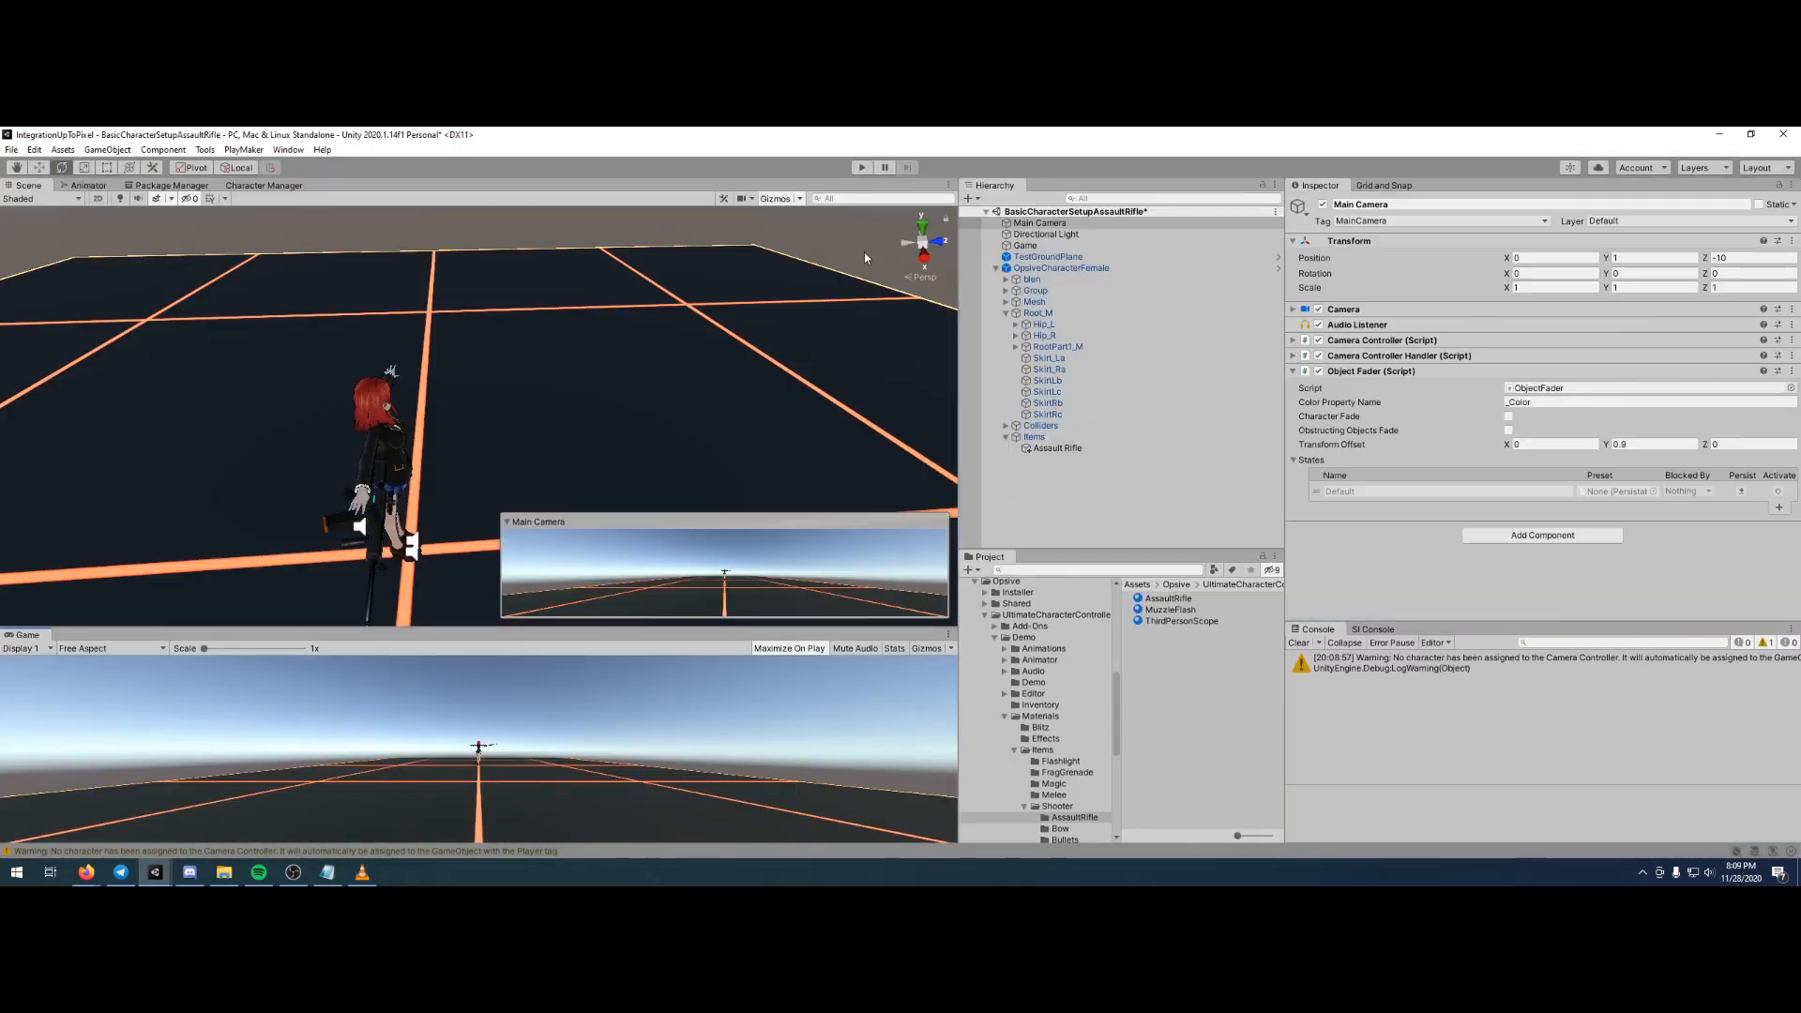